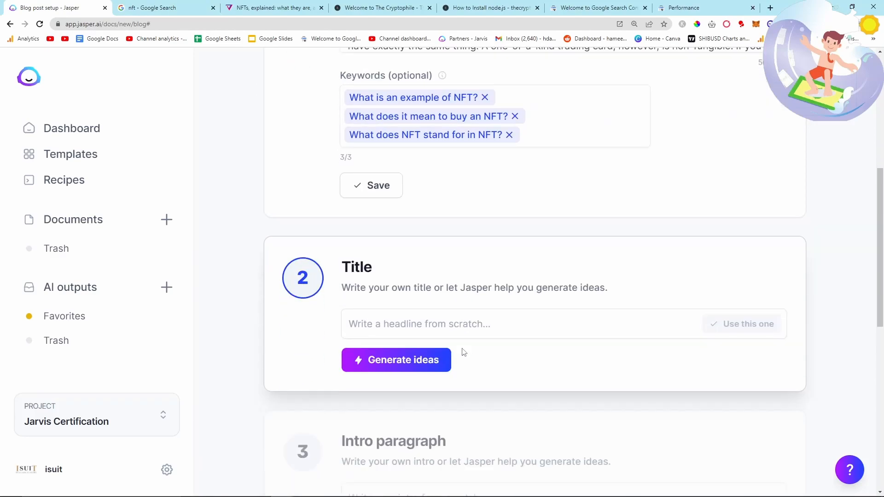
- Generate title ideas for the blog post and use "What are Non-Fungible Tokens and How Do They Work?"
{"action": "left_click", "coordinate": [375, 312]}
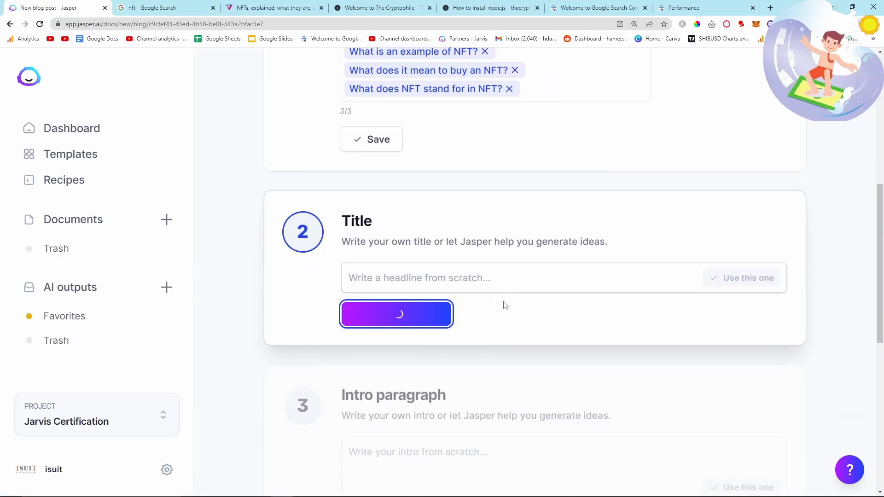
{"action": "scroll", "coordinate": [562, 391], "scroll_direction": "down", "scroll_amount": 1}
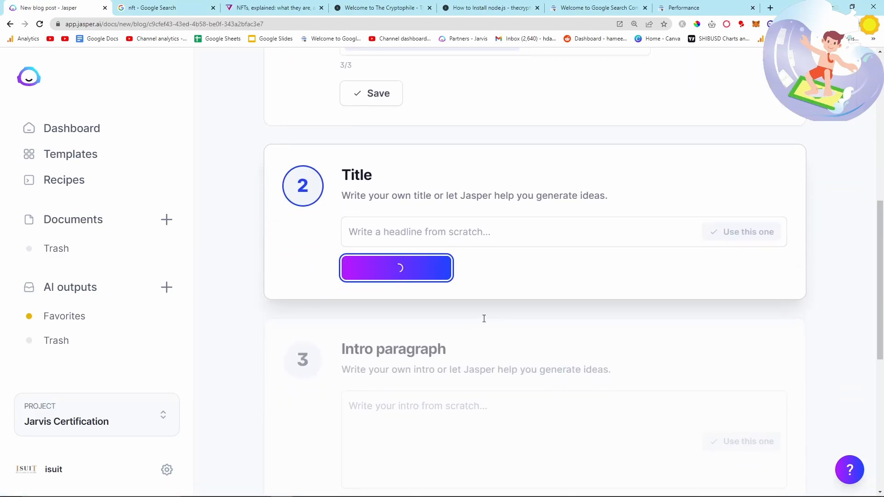
{"action": "scroll", "coordinate": [483, 316], "scroll_direction": "down", "scroll_amount": 1}
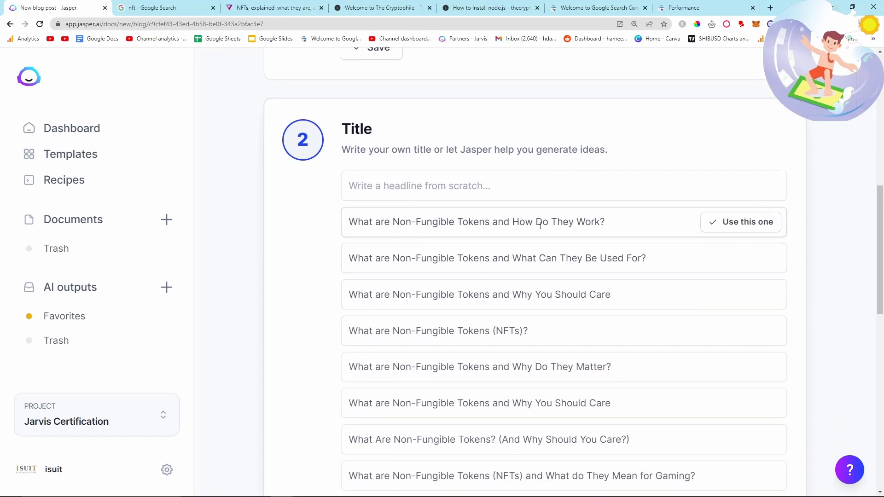
{"action": "left_click", "coordinate": [719, 223]}
- Generate intro paragraph ideas for the blog post
{"action": "scroll", "coordinate": [489, 260], "scroll_direction": "down", "scroll_amount": 1}
{"action": "left_click", "coordinate": [412, 303]}
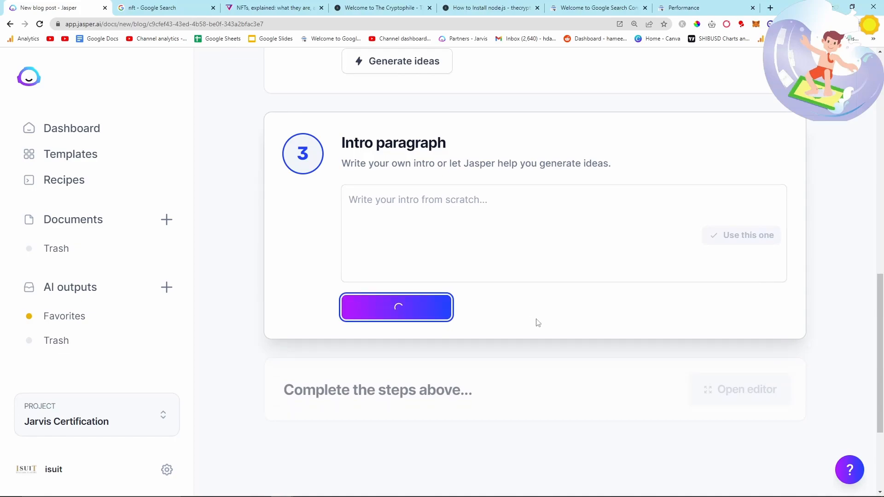
{"action": "scroll", "coordinate": [538, 322], "scroll_direction": "down", "scroll_amount": 1}
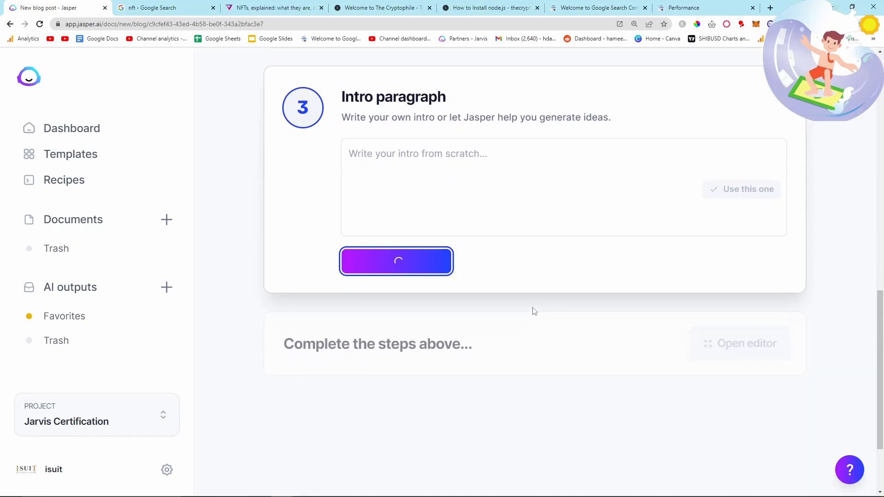
{"action": "scroll", "coordinate": [510, 307], "scroll_direction": "up", "scroll_amount": 6}
{"action": "scroll", "coordinate": [511, 308], "scroll_direction": "down", "scroll_amount": 5}
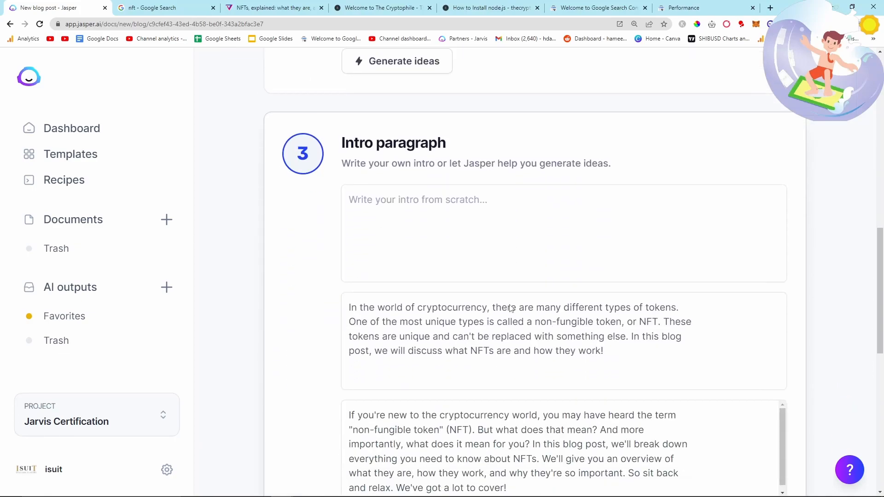
- Enlarge the page to 200% and read through the generated intro paragraph options
{"action": "key", "text": "ctrl+plus"}
{"action": "key", "text": "ctrl+plus"}
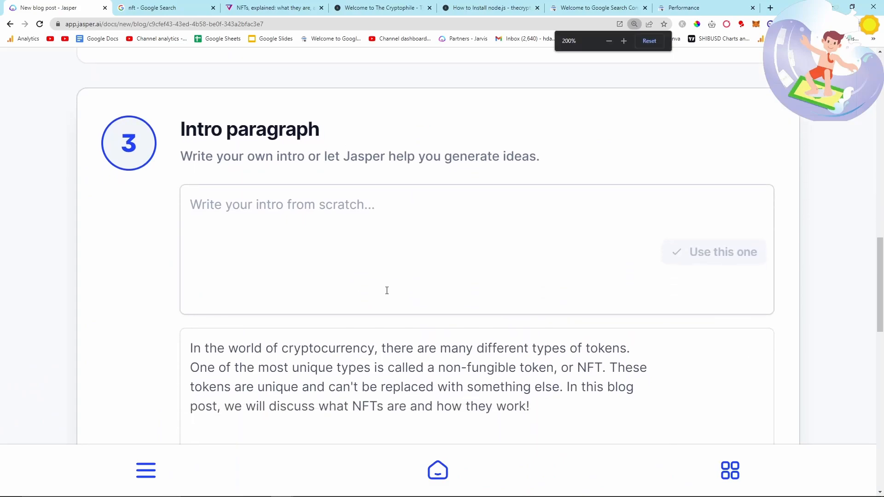
{"action": "scroll", "coordinate": [393, 290], "scroll_direction": "down", "scroll_amount": 2}
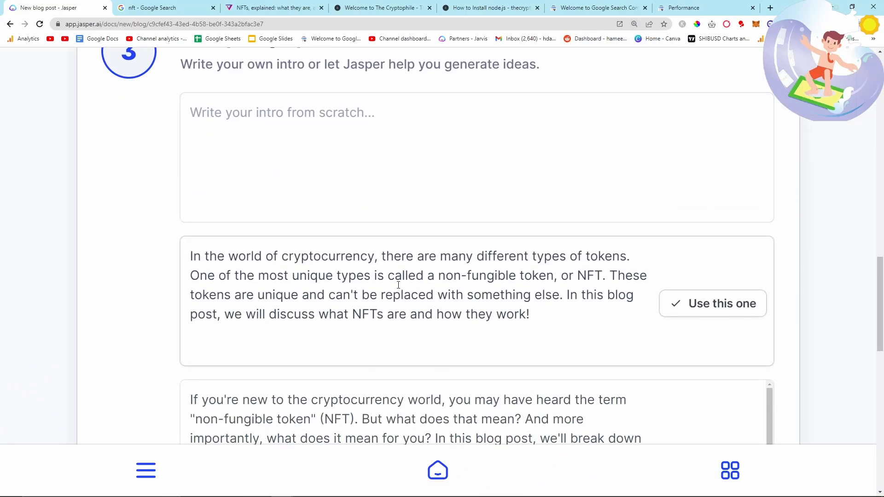
{"action": "scroll", "coordinate": [399, 285], "scroll_direction": "up", "scroll_amount": 1}
{"action": "scroll", "coordinate": [398, 285], "scroll_direction": "down", "scroll_amount": 2}
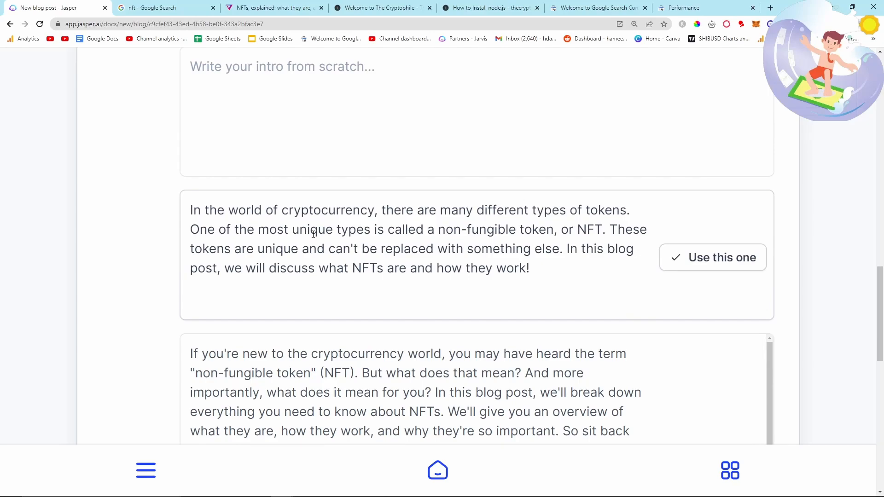
{"action": "scroll", "coordinate": [158, 247], "scroll_direction": "up", "scroll_amount": 1}
{"action": "scroll", "coordinate": [111, 216], "scroll_direction": "down", "scroll_amount": 2}
{"action": "scroll", "coordinate": [627, 329], "scroll_direction": "down", "scroll_amount": 2}
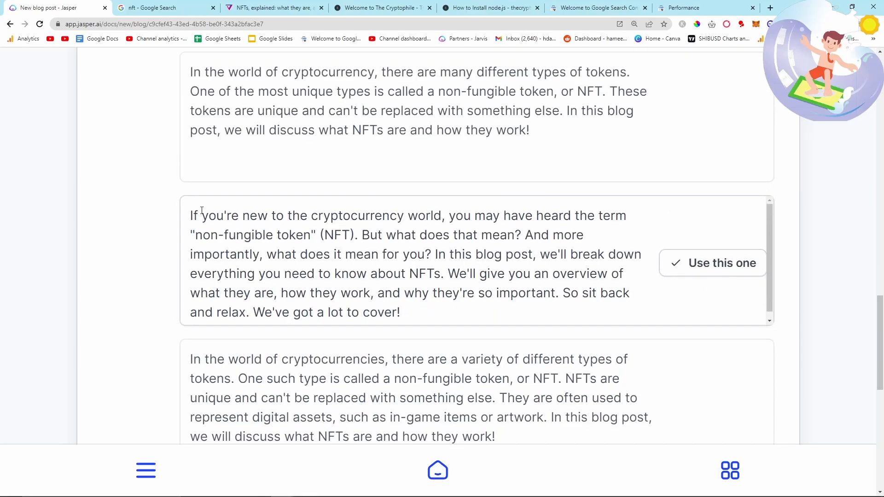
- Use the intro paragraph beginning "If you're new to the cryptocurrency world" and open the blog post in the editor
{"action": "left_click_drag", "start_coordinate": [449, 217], "coordinate": [508, 314]}
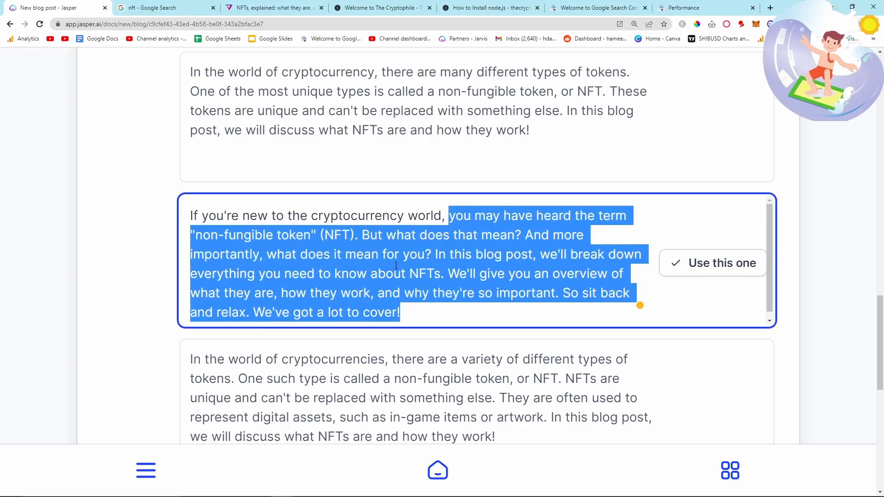
{"action": "left_click", "coordinate": [532, 236]}
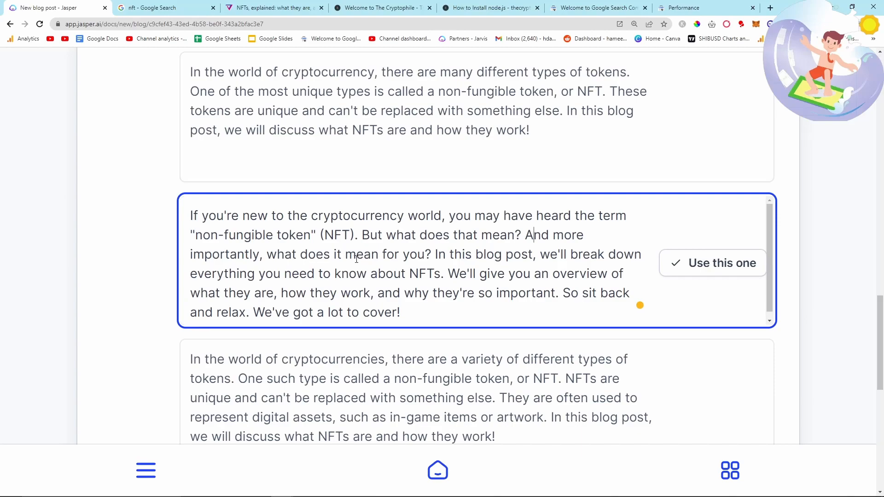
{"action": "left_click_drag", "start_coordinate": [432, 254], "coordinate": [521, 294]}
{"action": "left_click", "coordinate": [521, 294]}
{"action": "left_click", "coordinate": [722, 273]}
{"action": "left_click", "coordinate": [644, 291]}
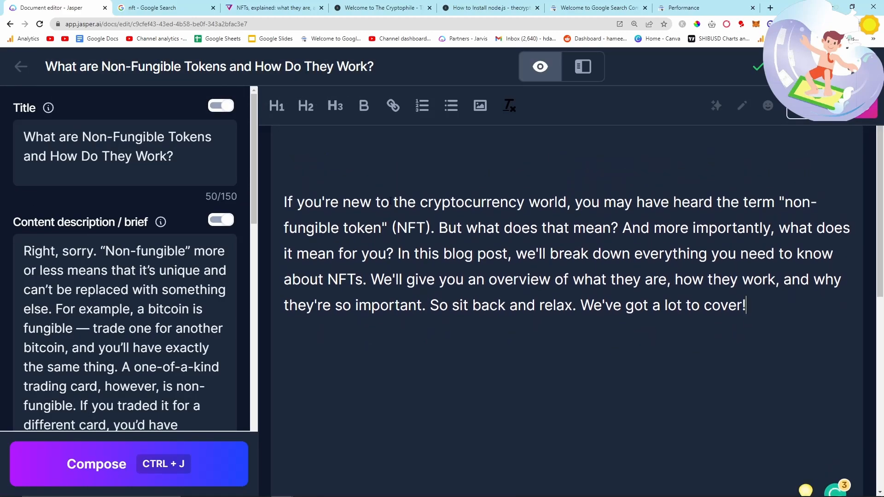
- Examine the People also ask questions in the Google results for nft and the NFT explainer article on The Verge
{"action": "left_click", "coordinate": [180, 5]}
{"action": "scroll", "coordinate": [98, 233], "scroll_direction": "up", "scroll_amount": 2}
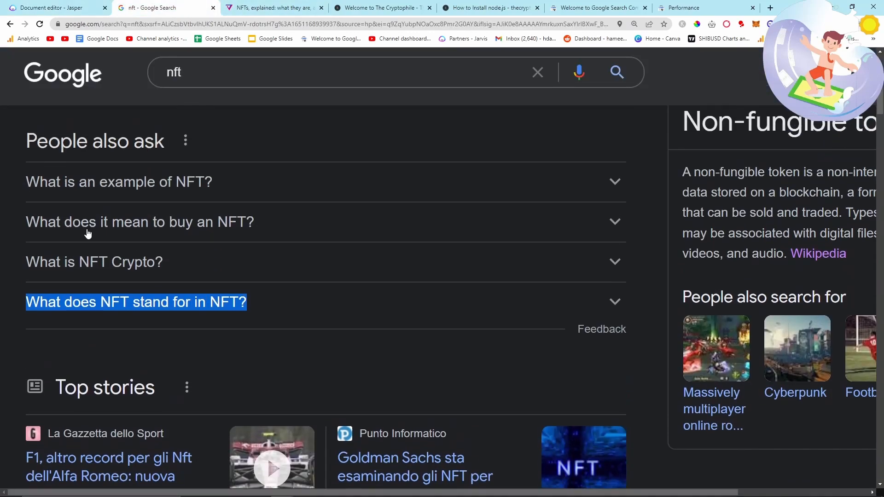
{"action": "scroll", "coordinate": [78, 214], "scroll_direction": "down", "scroll_amount": 1}
{"action": "scroll", "coordinate": [95, 164], "scroll_direction": "up", "scroll_amount": 1}
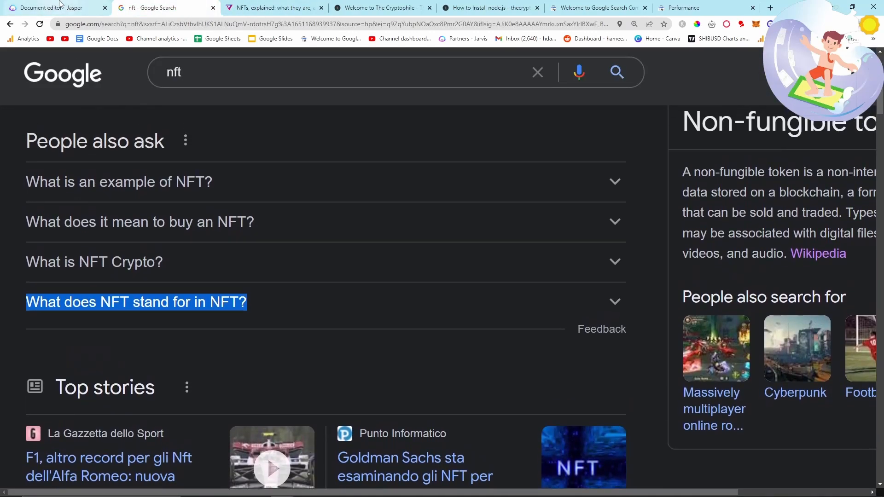
{"action": "left_click", "coordinate": [62, 7]}
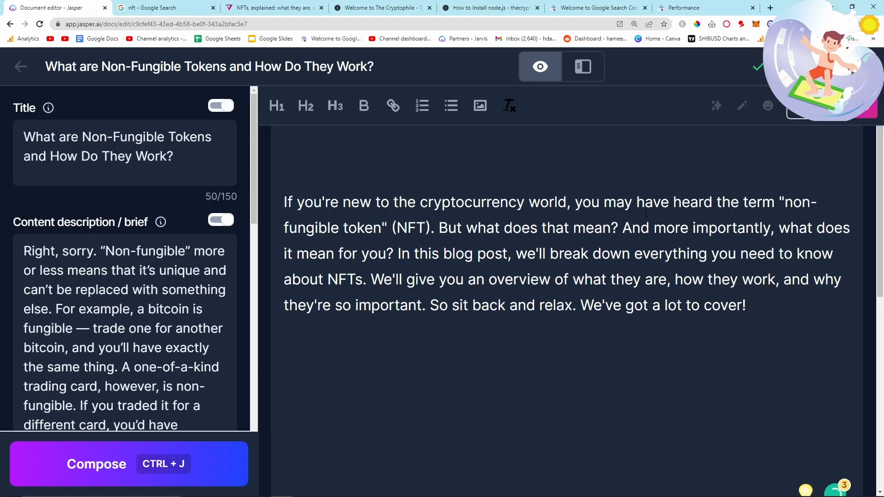
{"action": "left_click", "coordinate": [137, 4]}
{"action": "scroll", "coordinate": [248, 241], "scroll_direction": "down", "scroll_amount": 1}
{"action": "scroll", "coordinate": [248, 271], "scroll_direction": "up", "scroll_amount": 3}
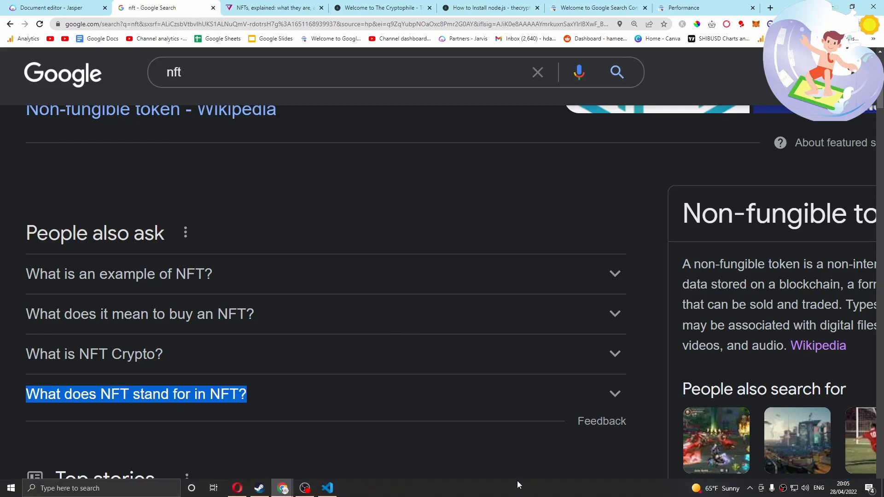
{"action": "left_click", "coordinate": [268, 203]}
{"action": "scroll", "coordinate": [263, 244], "scroll_direction": "down", "scroll_amount": 1}
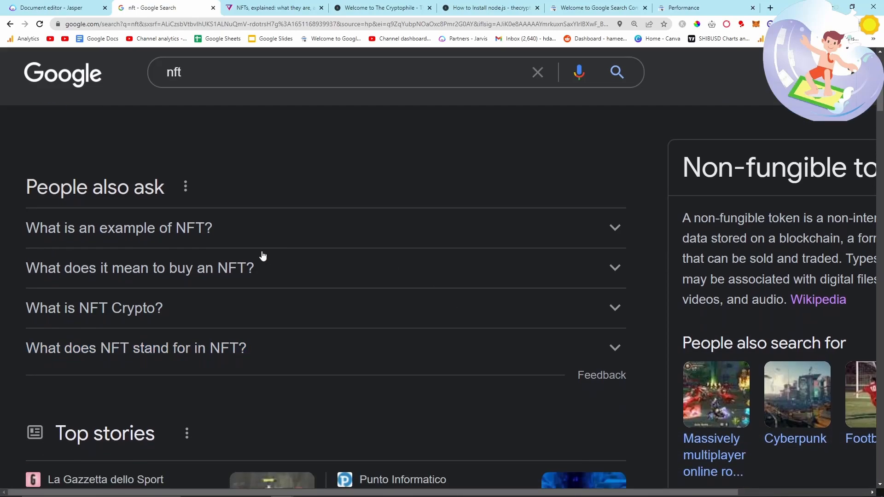
{"action": "key", "text": "ctrl+plus"}
{"action": "key", "text": "ctrl+plus"}
{"action": "scroll", "coordinate": [221, 247], "scroll_direction": "down", "scroll_amount": 1}
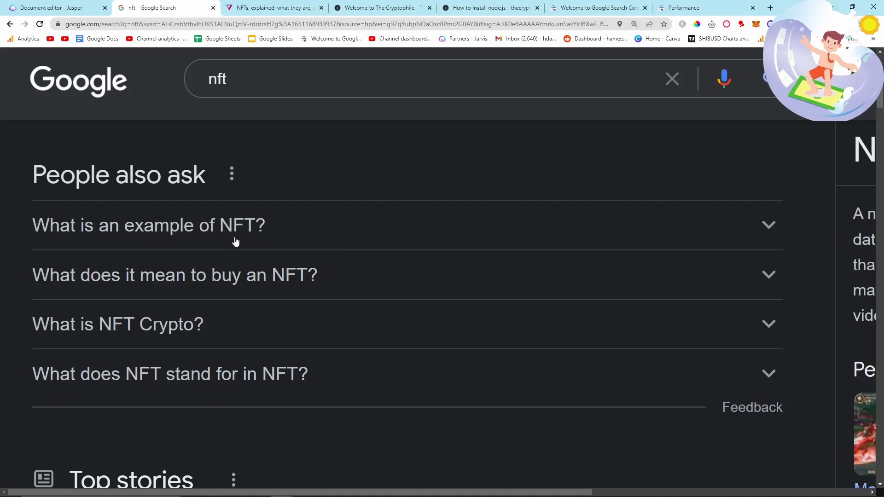
{"action": "left_click", "coordinate": [272, 7]}
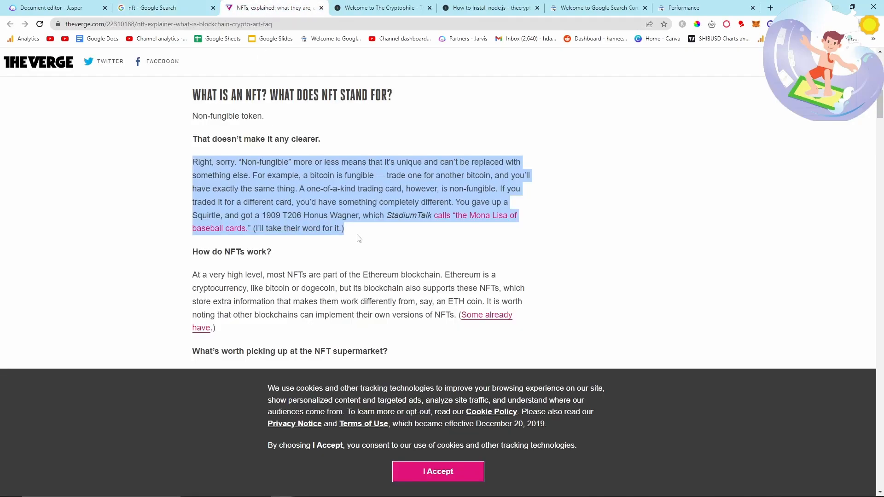
- Switch back to the Jasper document and copy its title above the intro paragraph, formatted as an H1 heading
{"action": "left_click", "coordinate": [49, 7]}
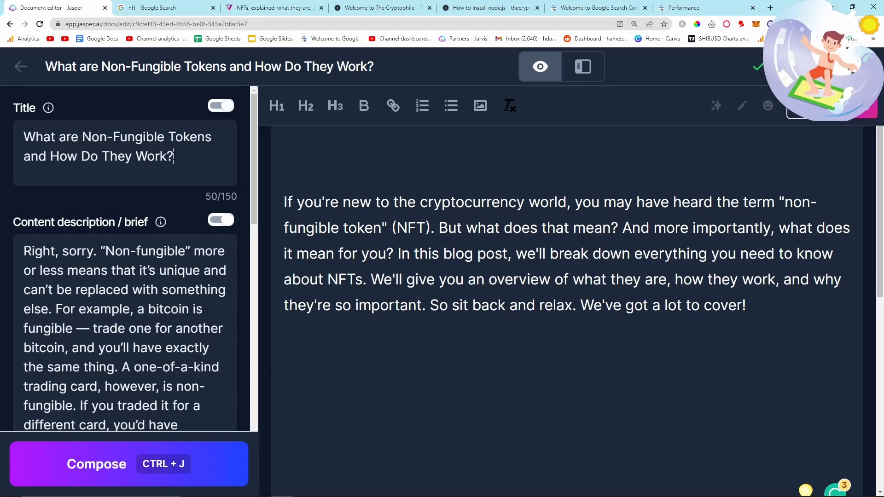
{"action": "triple_click", "coordinate": [183, 162]}
{"action": "key", "text": "ctrl+c"}
{"action": "left_click", "coordinate": [282, 199]}
{"action": "key", "text": "Return"}
{"action": "key", "text": "ctrl+v"}
{"action": "key", "text": "ctrl+shift+Left"}
{"action": "key", "text": "shift+Home"}
{"action": "left_click", "coordinate": [276, 106]}
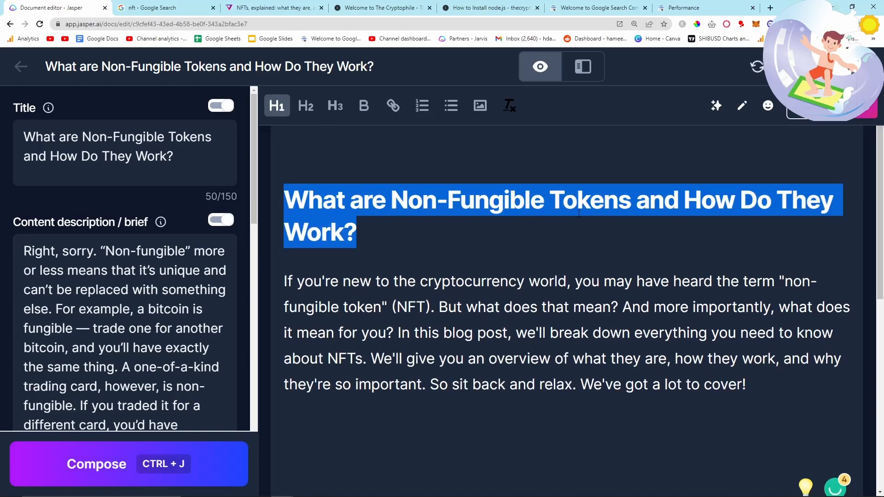
- Move the intro's closing sentence "We've got a lot to cover!" into its own paragraph
{"action": "scroll", "coordinate": [464, 260], "scroll_direction": "down", "scroll_amount": 1}
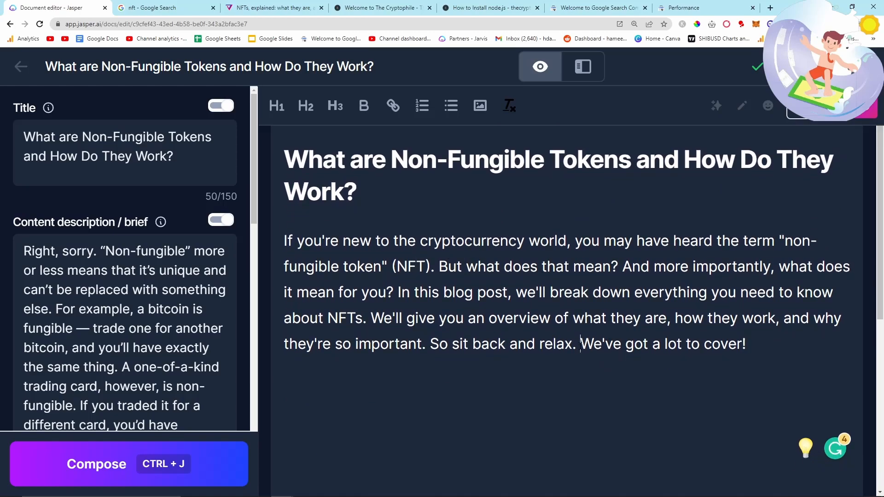
{"action": "key", "text": "Return"}
{"action": "key", "text": "Return"}
{"action": "key", "text": "BackSpace"}
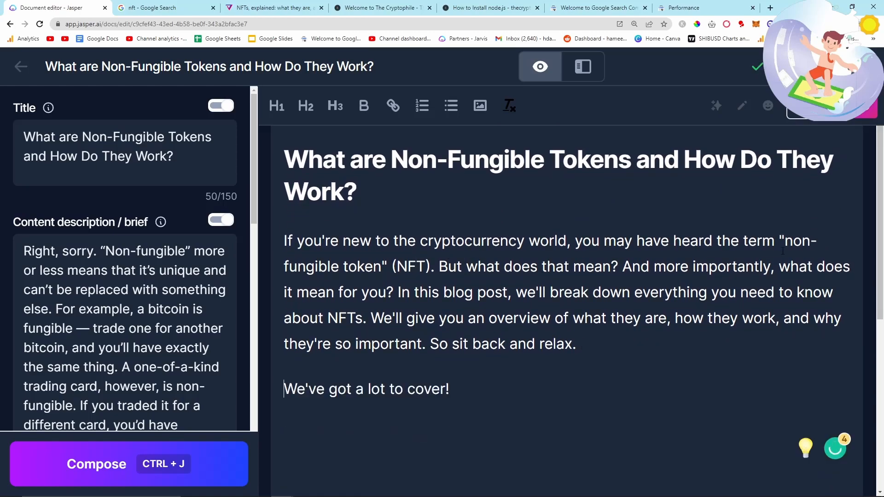
{"action": "triple_click", "coordinate": [420, 198]}
{"action": "left_click", "coordinate": [330, 252]}
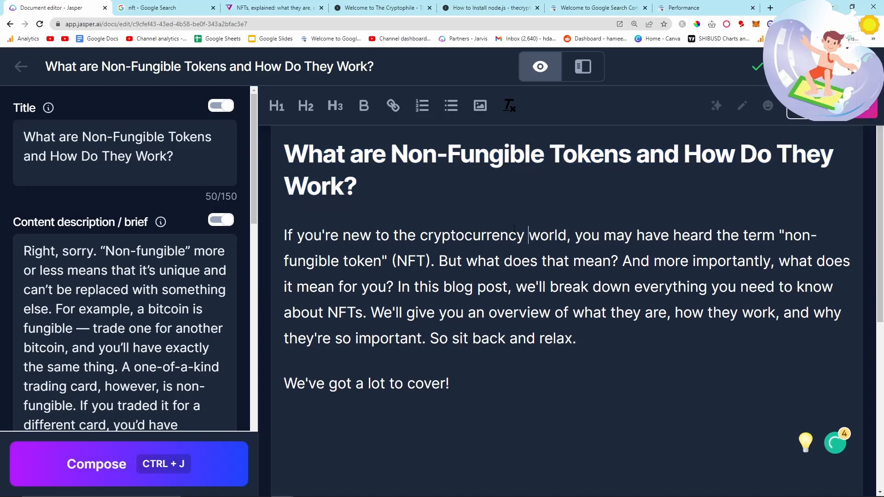
- Clear the old text from the content description / brief and the title inputs
{"action": "scroll", "coordinate": [330, 252], "scroll_direction": "down", "scroll_amount": 1}
{"action": "scroll", "coordinate": [194, 299], "scroll_direction": "down", "scroll_amount": 1}
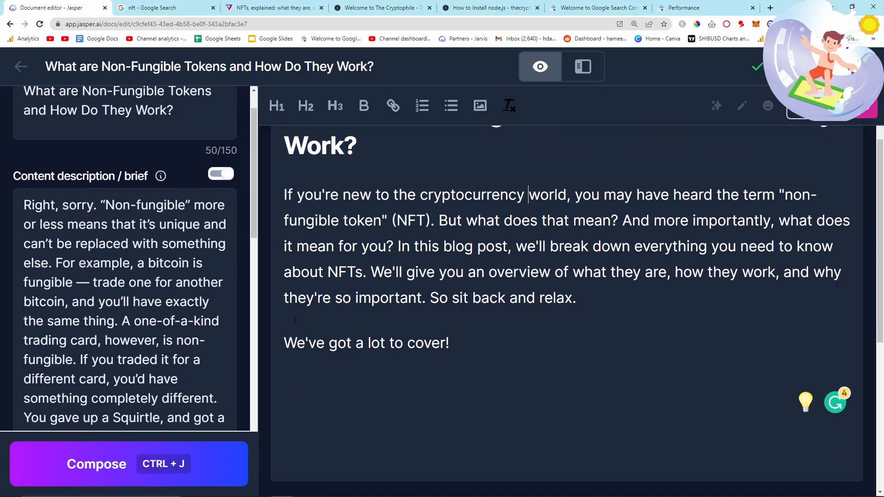
{"action": "scroll", "coordinate": [143, 379], "scroll_direction": "down", "scroll_amount": 2}
{"action": "triple_click", "coordinate": [129, 305]}
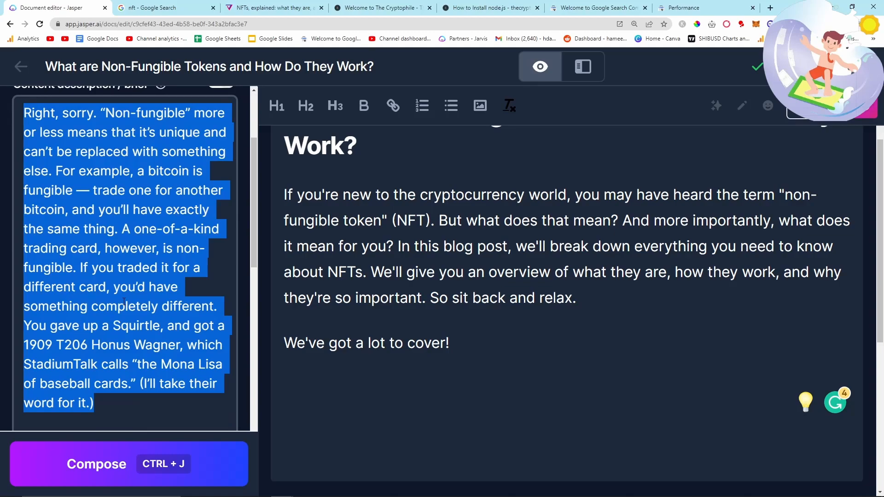
{"action": "key", "text": "BackSpace"}
{"action": "triple_click", "coordinate": [173, 152]}
{"action": "key", "text": "BackSpace"}
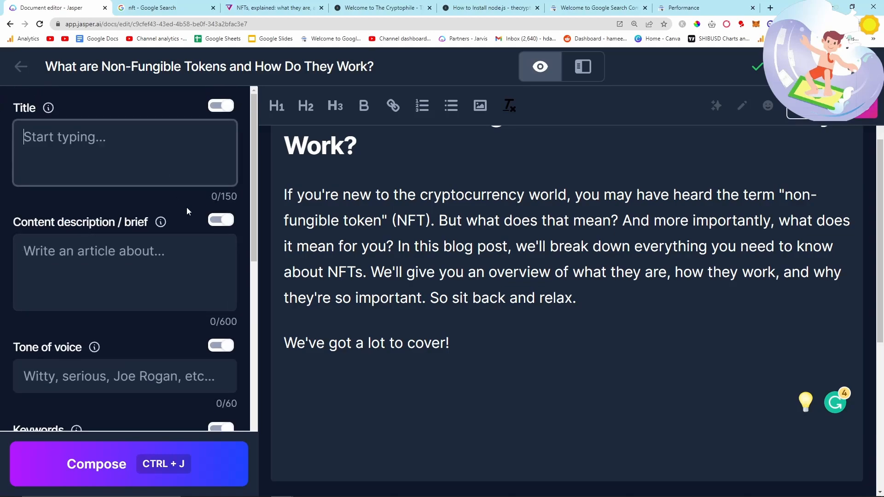
- Remove all three keywords from the document's composing inputs
{"action": "scroll", "coordinate": [188, 211], "scroll_direction": "down", "scroll_amount": 3}
{"action": "left_click", "coordinate": [206, 324]}
{"action": "left_click", "coordinate": [216, 326]}
{"action": "left_click", "coordinate": [216, 329]}
- Enter "What is an NFT?" as the new title input
{"action": "scroll", "coordinate": [186, 319], "scroll_direction": "up", "scroll_amount": 4}
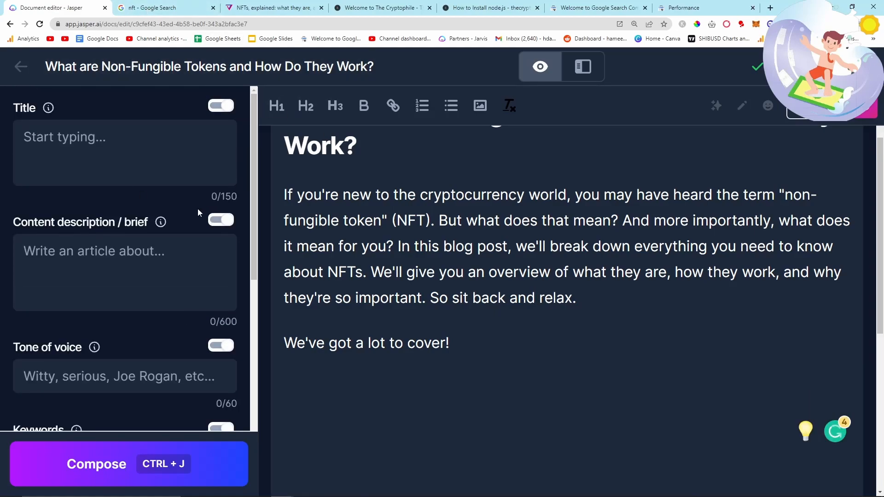
{"action": "left_click", "coordinate": [105, 156]}
{"action": "type", "text": "What is an NFT?"}
- Enter "Describe what an NFT is and how they work" as the content description / brief
{"action": "left_click", "coordinate": [100, 245]}
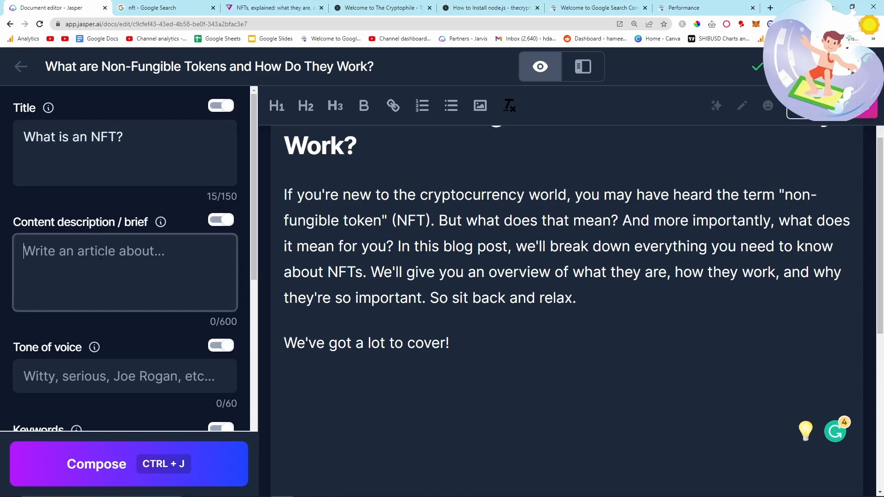
{"action": "type", "text": "Describe w"}
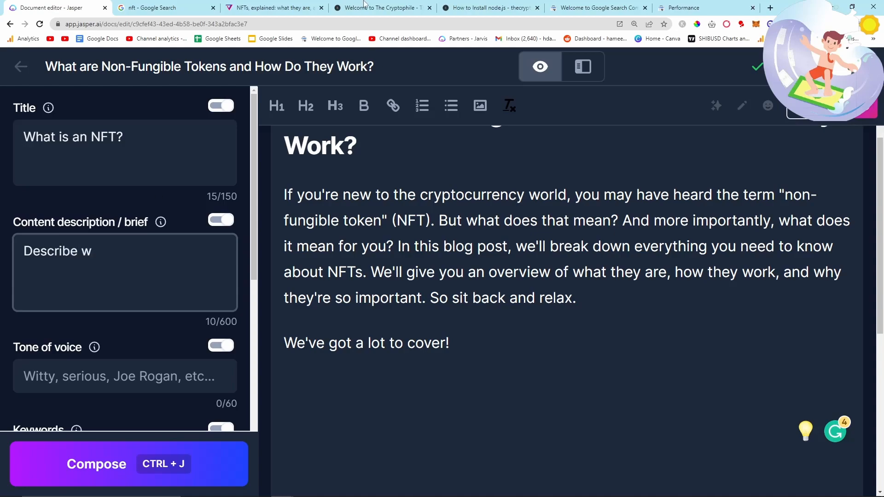
{"action": "left_click", "coordinate": [770, 8]}
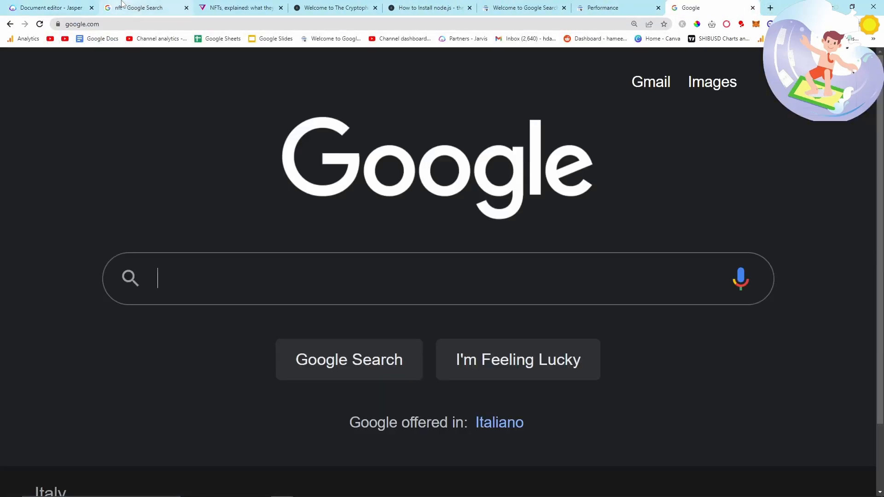
{"action": "left_click", "coordinate": [60, 7]}
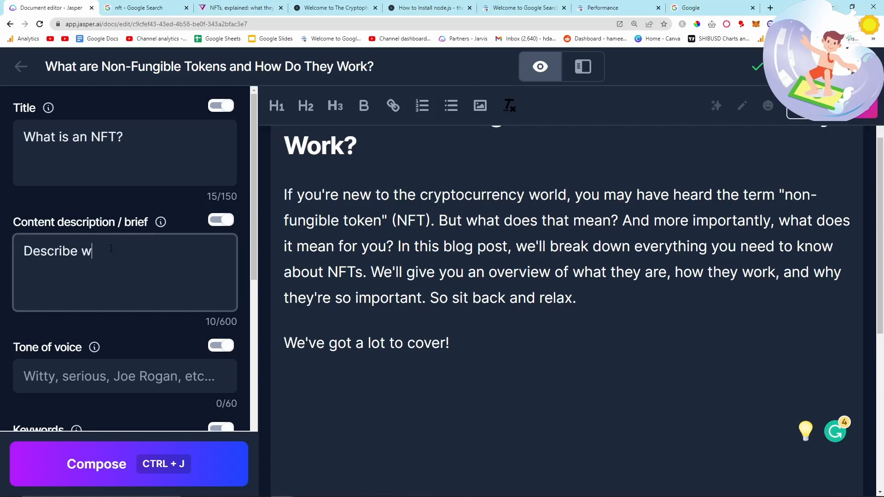
{"action": "type", "text": "hat an NFT is and o"}
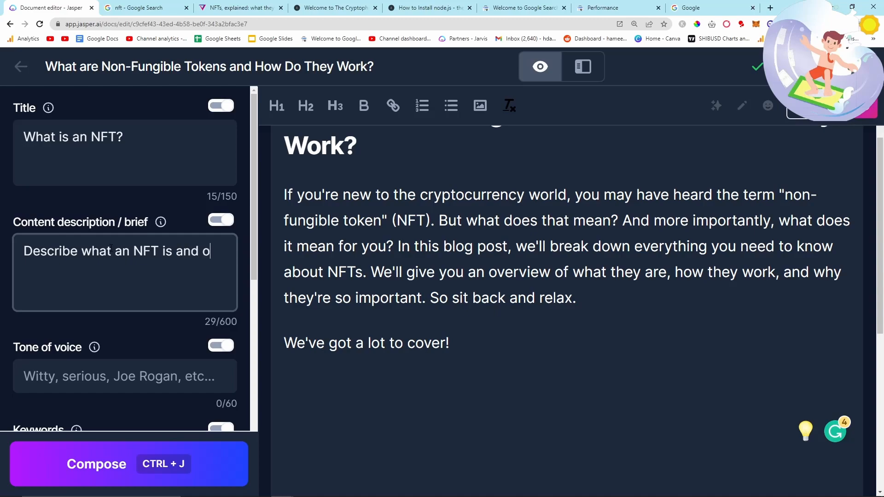
{"action": "key", "text": "BackSpace"}
{"action": "type", "text": "how they work"}
{"action": "scroll", "coordinate": [134, 214], "scroll_direction": "down", "scroll_amount": 2}
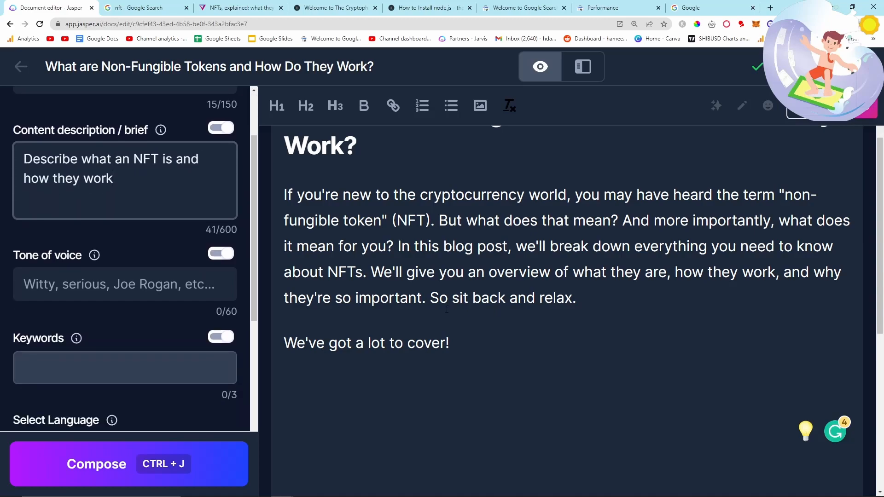
- Copy the title input "What is an NFT?" below the intro and format it as a level 2 heading
{"action": "scroll", "coordinate": [176, 187], "scroll_direction": "up", "scroll_amount": 2}
{"action": "left_click_drag", "start_coordinate": [131, 138], "coordinate": [19, 127]}
{"action": "key", "text": "ctrl+c"}
{"action": "left_click", "coordinate": [482, 352]}
{"action": "key", "text": "Return"}
{"action": "key", "text": "ctrl+v"}
{"action": "key", "text": "shift+Home"}
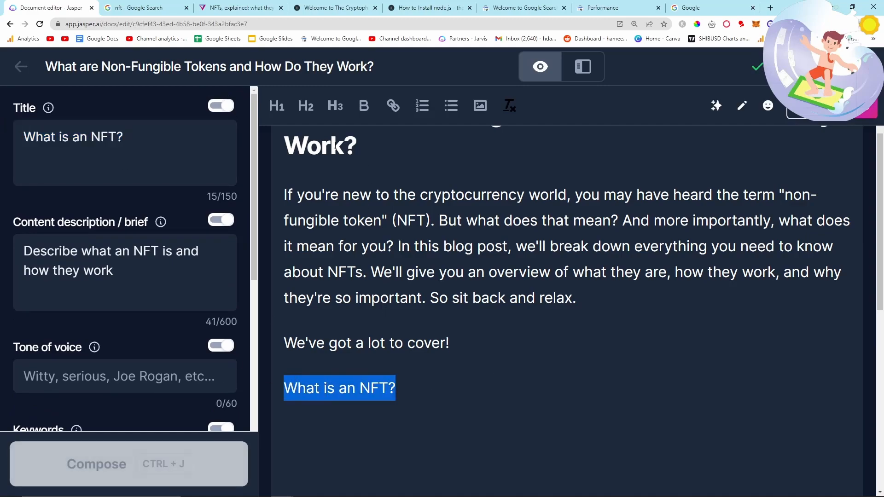
{"action": "left_click", "coordinate": [305, 106]}
- Generate the section text under the "What is an NFT?" heading and remove the blank line above it
{"action": "scroll", "coordinate": [439, 306], "scroll_direction": "down", "scroll_amount": 2}
{"action": "left_click", "coordinate": [439, 306]}
{"action": "key", "text": "Return"}
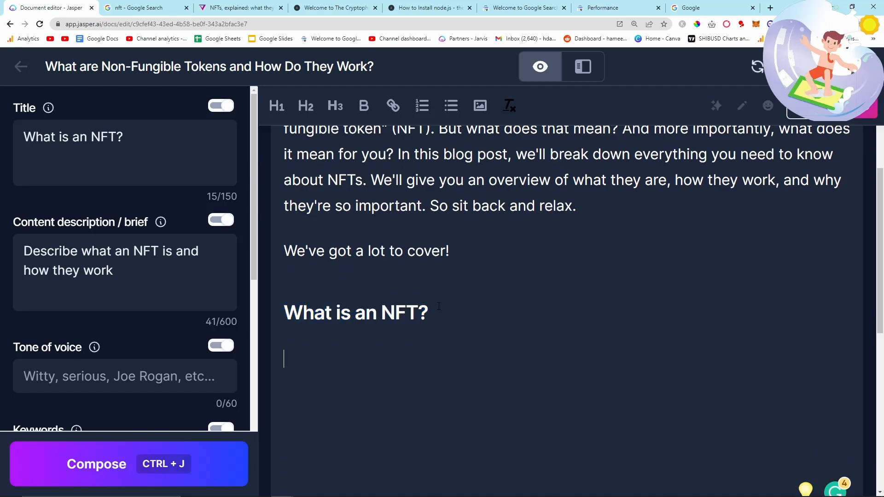
{"action": "key", "text": "ctrl+j"}
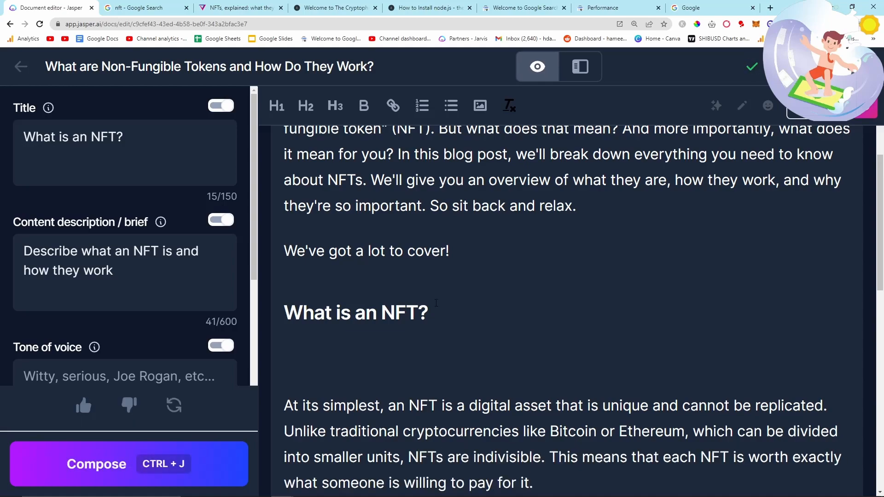
{"action": "scroll", "coordinate": [438, 305], "scroll_direction": "down", "scroll_amount": 1}
{"action": "scroll", "coordinate": [335, 321], "scroll_direction": "down", "scroll_amount": 1}
{"action": "left_click", "coordinate": [335, 271]}
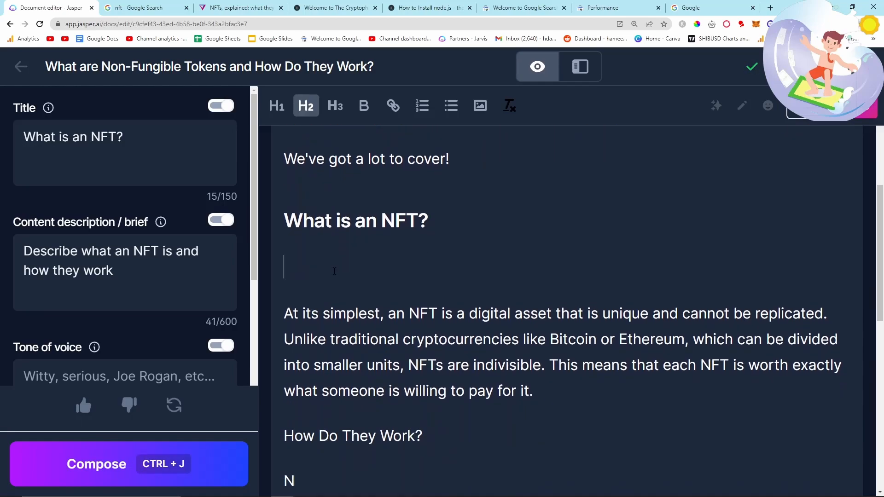
{"action": "key", "text": "BackSpace"}
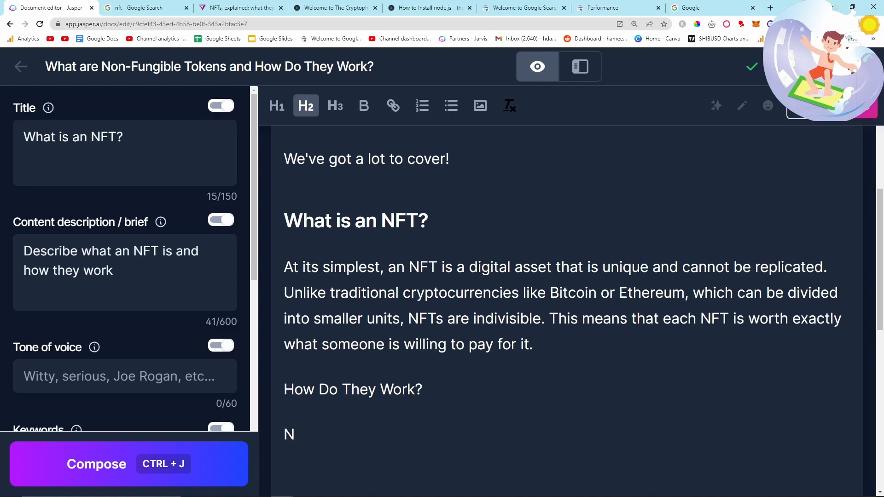
- Reword the start of the section's second sentence to "Unlike cryptocurrencies such as; Bitcoin or Ethereum"
{"action": "double_click", "coordinate": [370, 293]}
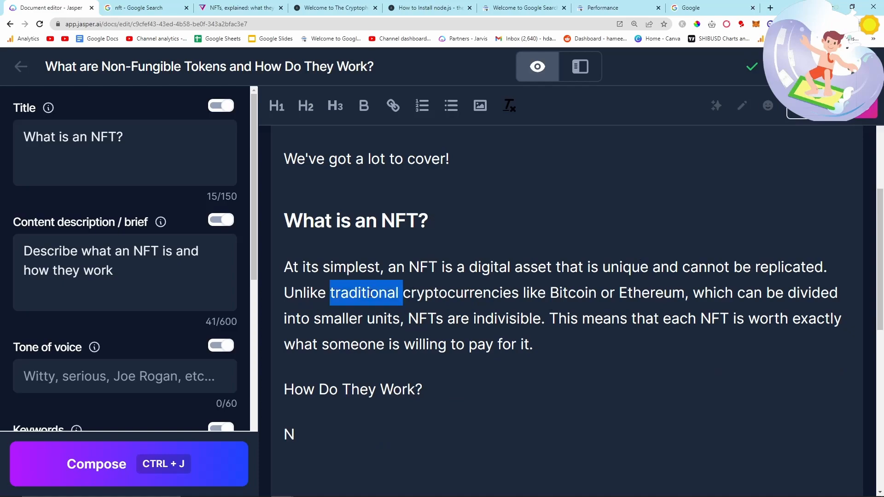
{"action": "key", "text": "BackSpace"}
{"action": "double_click", "coordinate": [457, 293]}
{"action": "key", "text": "BackSpace"}
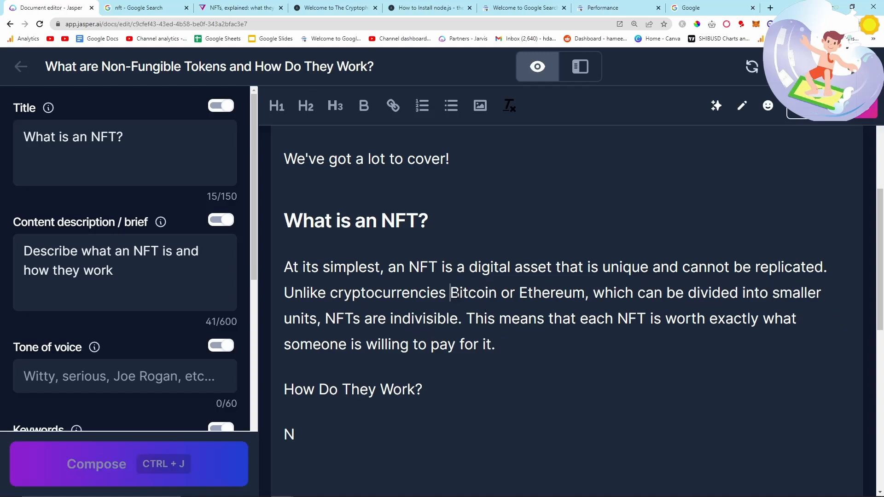
{"action": "type", "text": "such as;"}
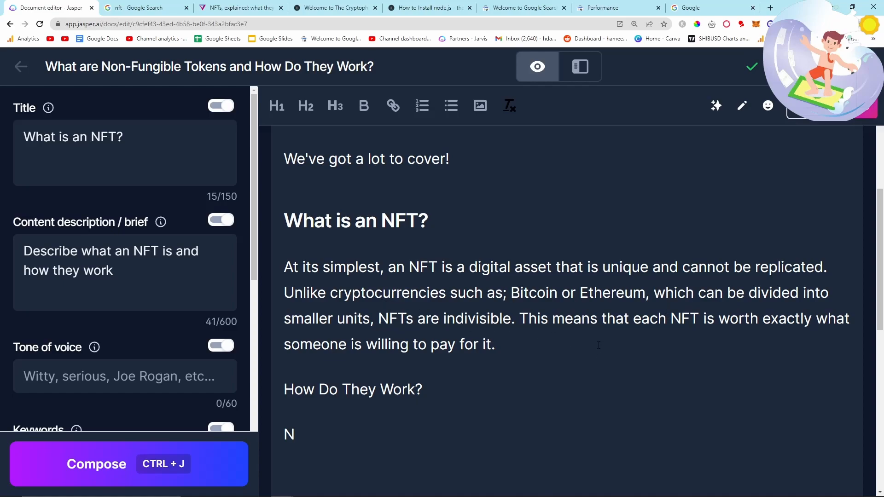
- Delete the stray "N" after the generated text and format "How Do They Work?" as a level 2 heading
{"action": "left_click", "coordinate": [523, 348]}
{"action": "key", "text": "BackSpace"}
{"action": "triple_click", "coordinate": [436, 386]}
{"action": "left_click", "coordinate": [305, 106]}
{"action": "left_click", "coordinate": [514, 324]}
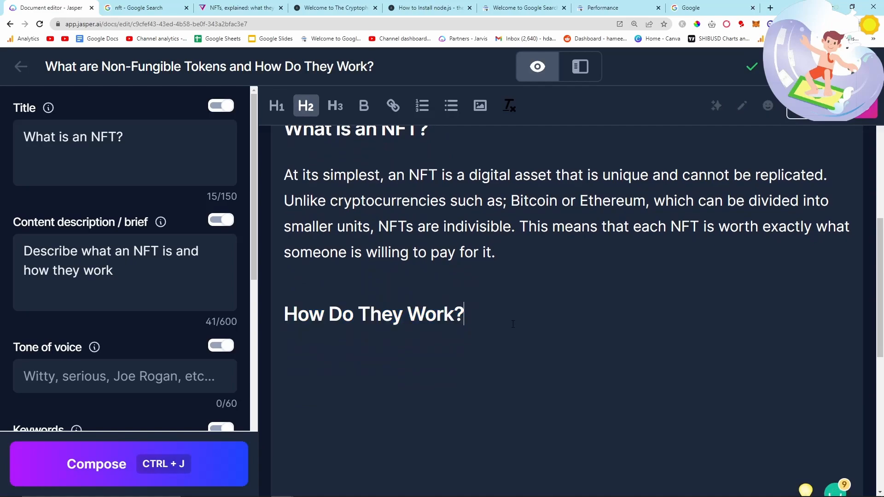
{"action": "scroll", "coordinate": [515, 325], "scroll_direction": "up", "scroll_amount": 1}
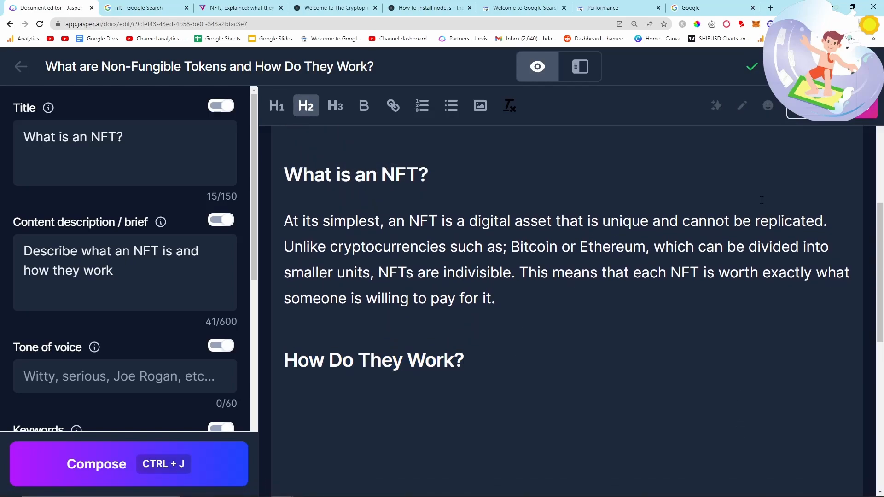
- Open canva.com in the spare browser tab and place that tab right after the Jasper document
{"action": "left_click", "coordinate": [716, 10]}
{"action": "left_click", "coordinate": [581, 25]}
{"action": "type", "text": "canva.com"}
{"action": "key", "text": "Return"}
{"action": "left_click_drag", "start_coordinate": [709, 8], "coordinate": [149, 7]}
{"action": "left_click", "coordinate": [74, 7]}
{"action": "left_click", "coordinate": [143, 6]}
{"action": "left_click", "coordinate": [805, 92]}
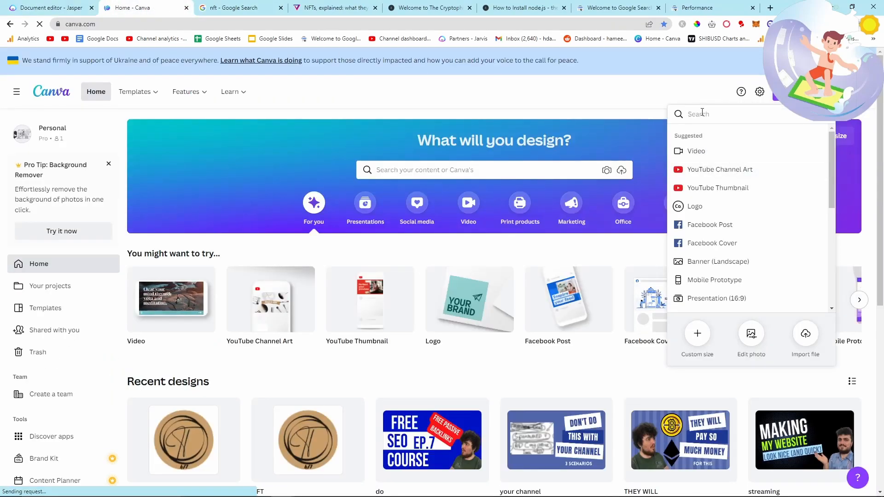
{"action": "left_click", "coordinate": [628, 84]}
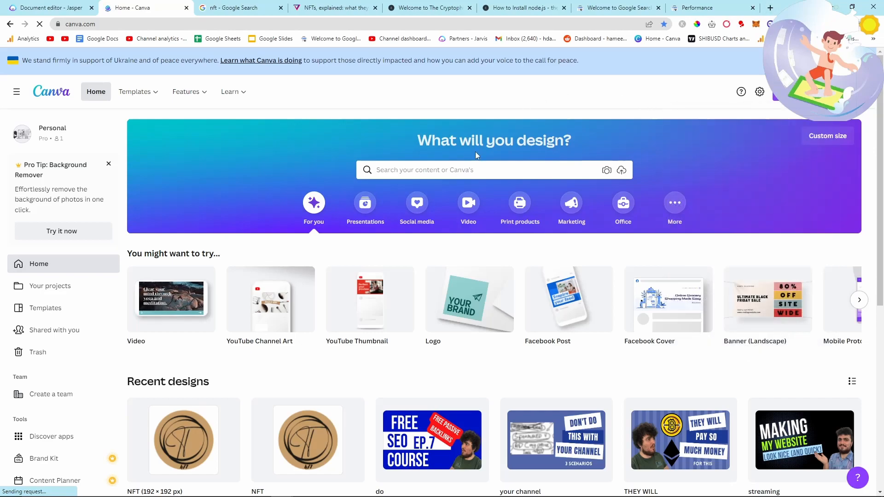
- Search Canva for "nft" and open the photo of golden NFT letters on a phone with coins and a cloud
{"action": "left_click", "coordinate": [468, 168]}
{"action": "type", "text": "cry"}
{"action": "key", "text": "BackSpace"}
{"action": "key", "text": "BackSpace"}
{"action": "key", "text": "BackSpace"}
{"action": "type", "text": "nft"}
{"action": "key", "text": "Return"}
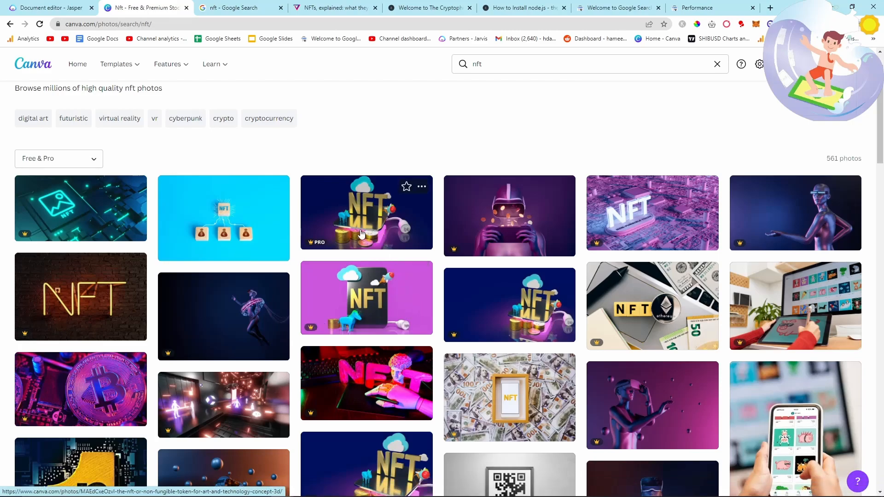
{"action": "left_click", "coordinate": [422, 187]}
{"action": "left_click", "coordinate": [387, 210]}
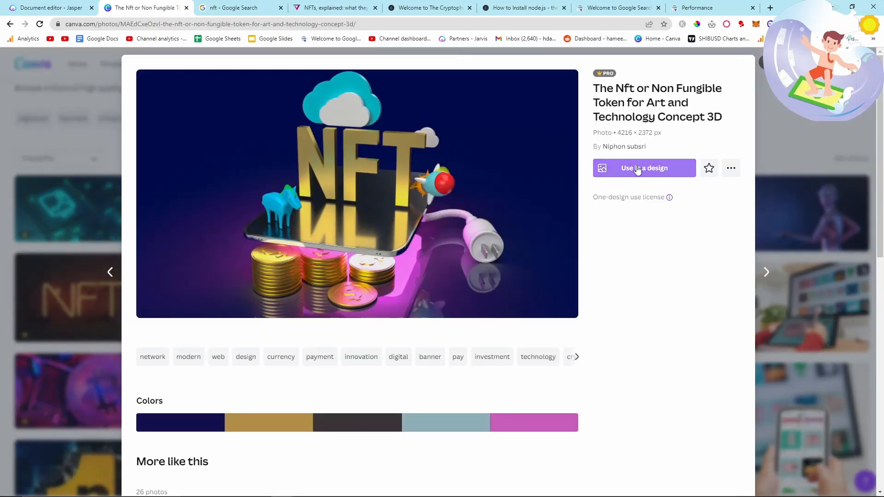
{"action": "left_click", "coordinate": [730, 169]}
{"action": "left_click", "coordinate": [668, 268]}
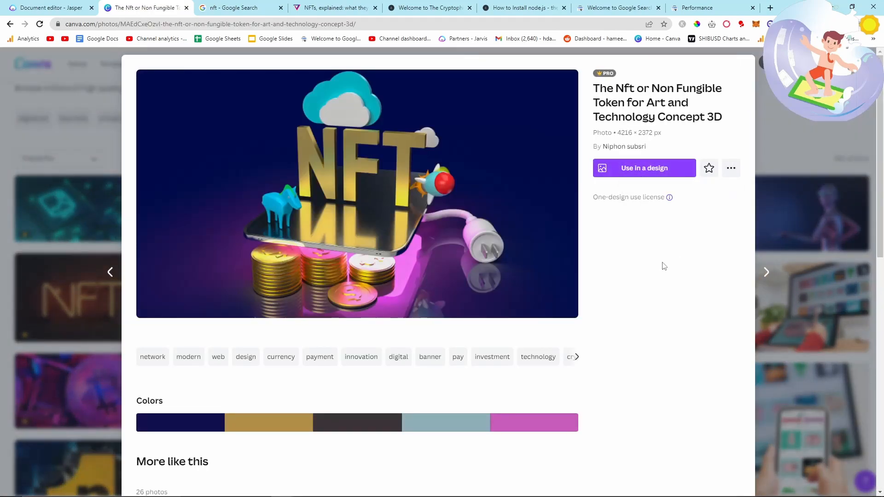
{"action": "scroll", "coordinate": [589, 213], "scroll_direction": "down", "scroll_amount": 3}
{"action": "scroll", "coordinate": [566, 227], "scroll_direction": "up", "scroll_amount": 3}
- Use the NFT photo in a new Blog Banner design, found by searching the design types for "banner"
{"action": "left_click", "coordinate": [645, 169]}
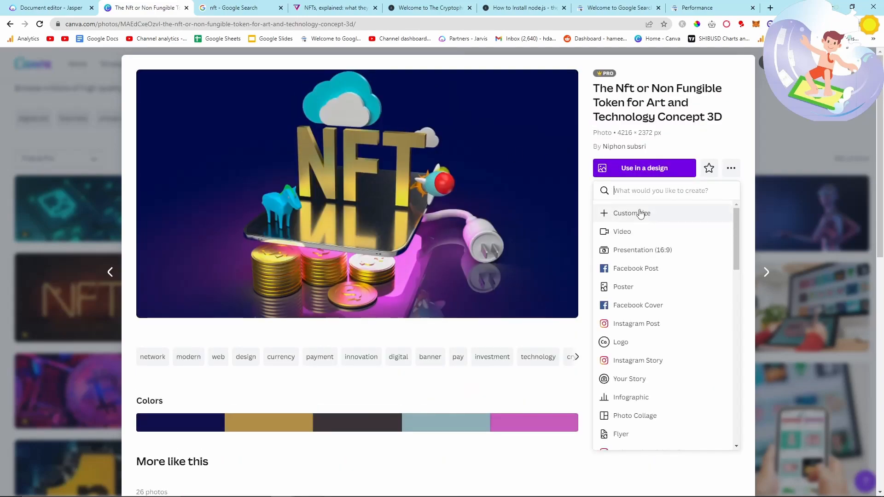
{"action": "left_click", "coordinate": [638, 214]}
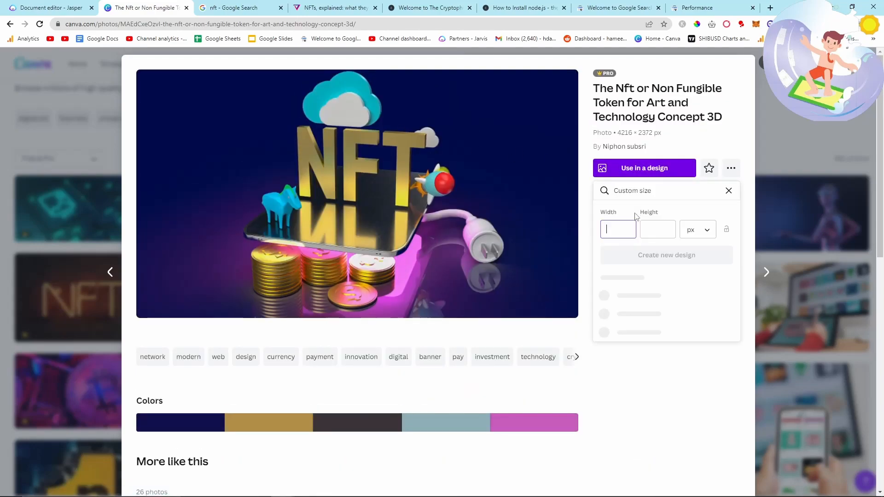
{"action": "left_click", "coordinate": [728, 191]}
{"action": "type", "text": "ban"}
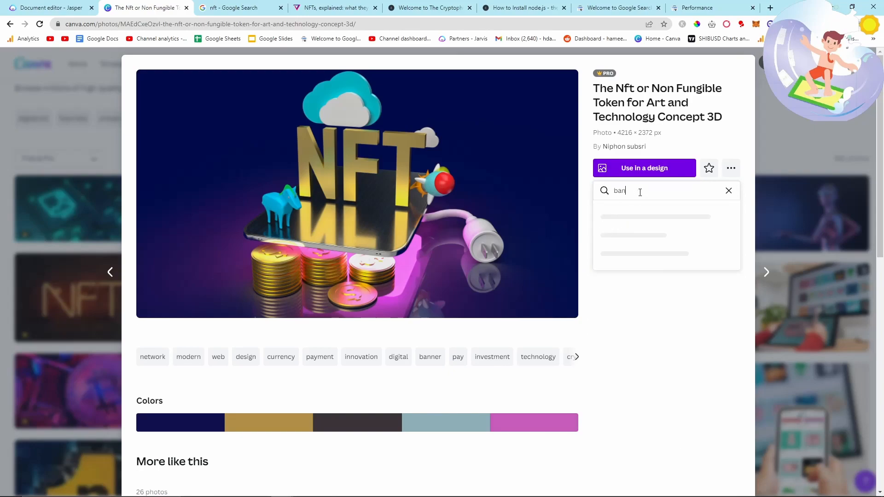
{"action": "key", "text": "ctrl+plus"}
{"action": "key", "text": "ctrl+plus"}
{"action": "key", "text": "ctrl+plus"}
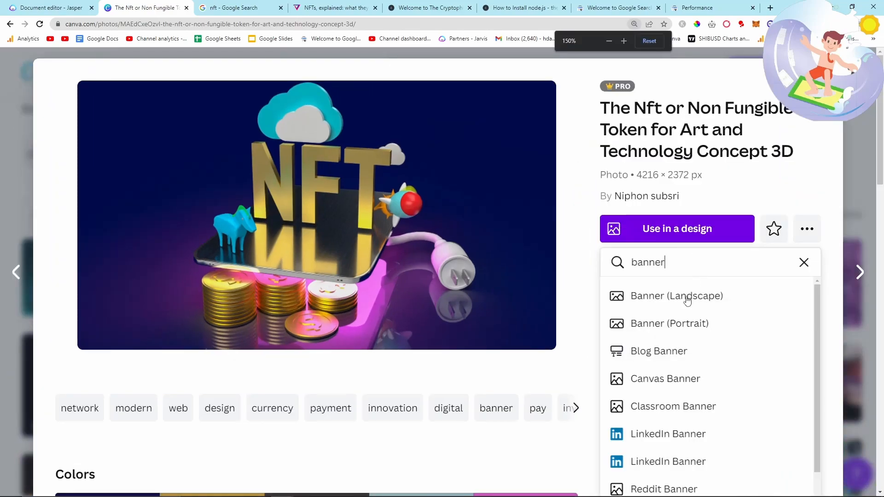
{"action": "left_click", "coordinate": [696, 353]}
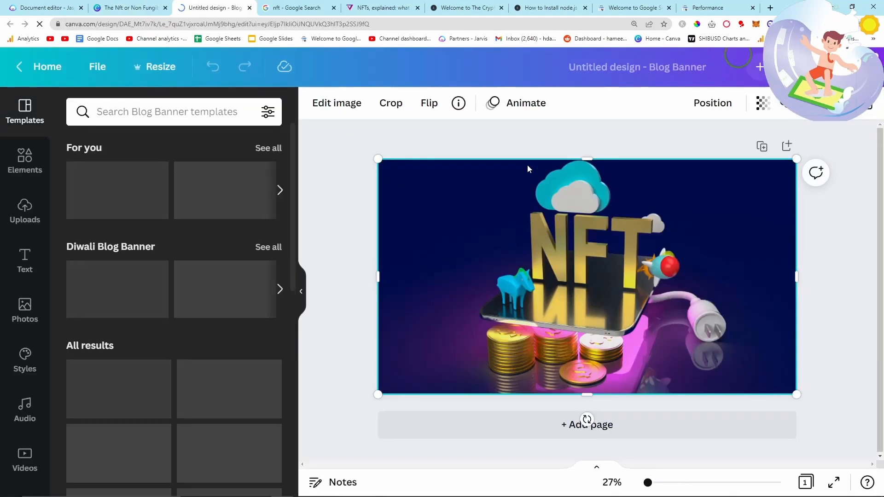
- Set the banner photo's contrast to 12 and raise its brightness slightly
{"action": "left_click", "coordinate": [355, 102]}
{"action": "scroll", "coordinate": [175, 276], "scroll_direction": "down", "scroll_amount": 2}
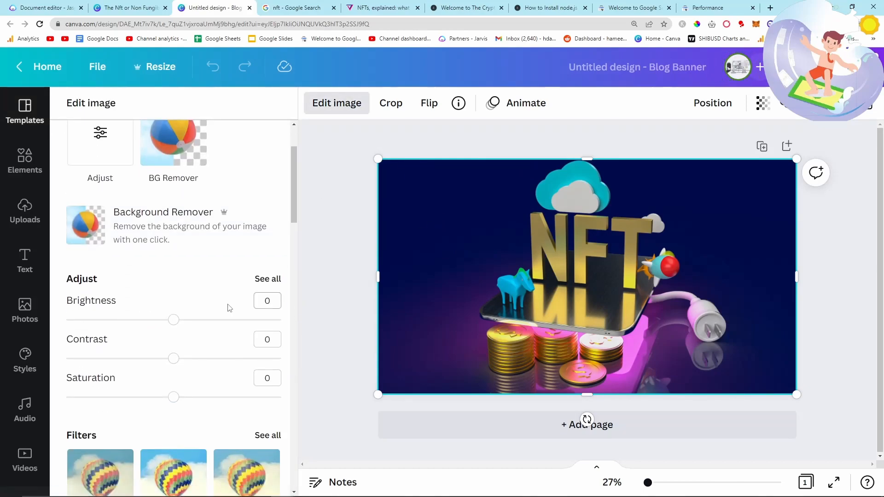
{"action": "left_click", "coordinate": [256, 341]}
{"action": "left_click", "coordinate": [349, 259]}
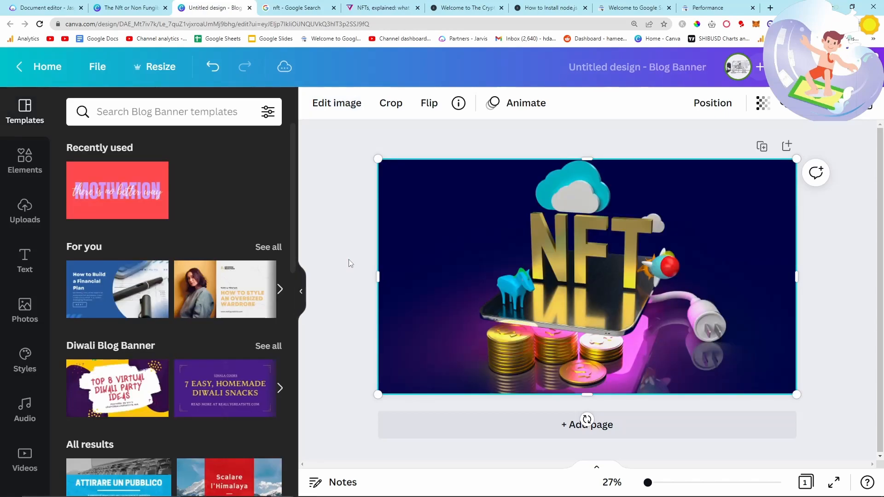
{"action": "left_click", "coordinate": [340, 102]}
{"action": "scroll", "coordinate": [235, 359], "scroll_direction": "down", "scroll_amount": 3}
{"action": "left_click", "coordinate": [262, 299]}
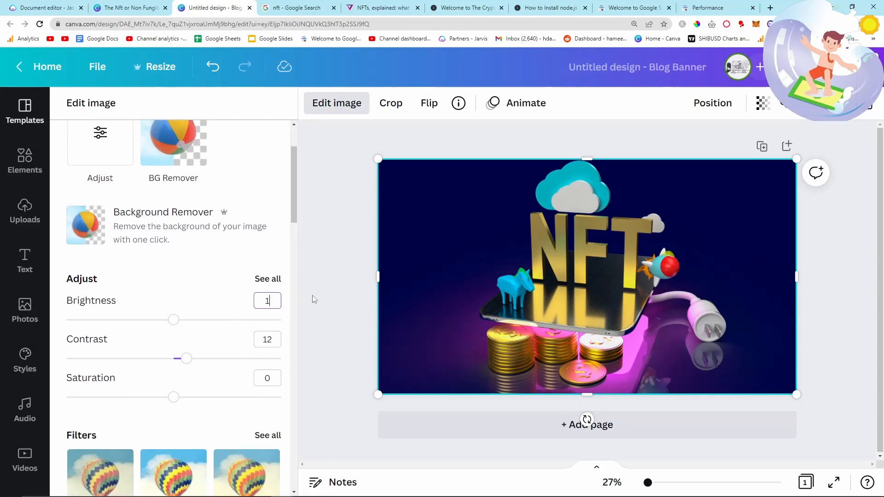
{"action": "type", "text": "1"}
{"action": "left_click", "coordinate": [327, 249]}
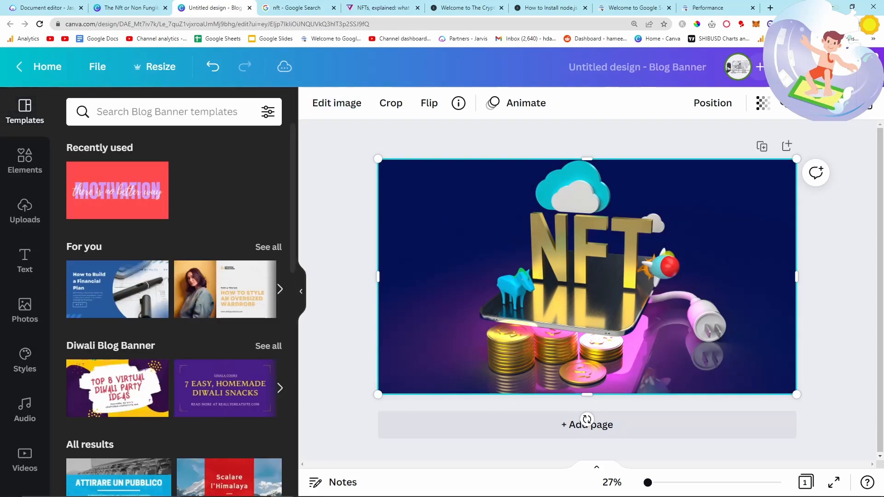
- Rename the banner design as "What is an NFT?"
{"action": "left_click", "coordinate": [846, 67]}
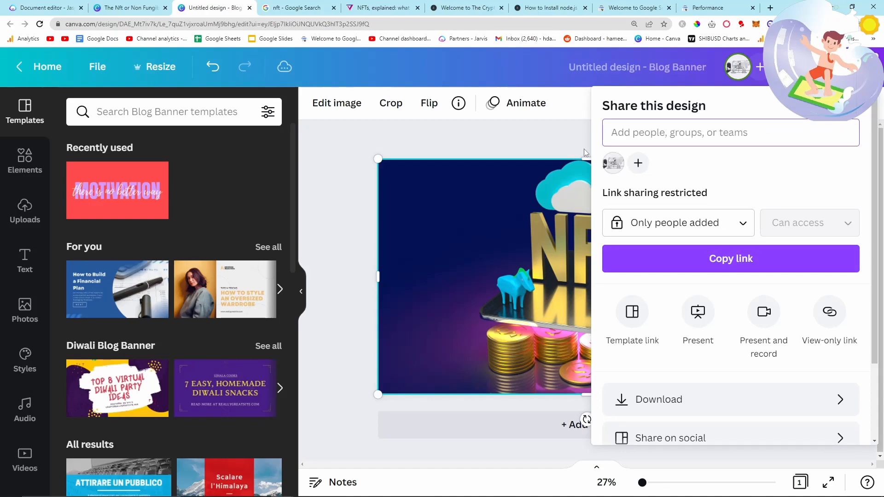
{"action": "left_click", "coordinate": [641, 67]}
{"action": "type", "text": "What is an NFT?"}
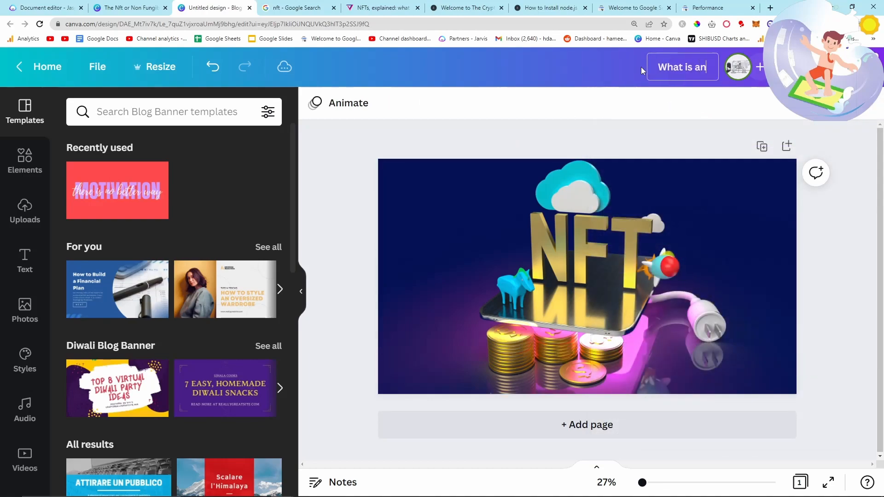
{"action": "left_click", "coordinate": [850, 119]}
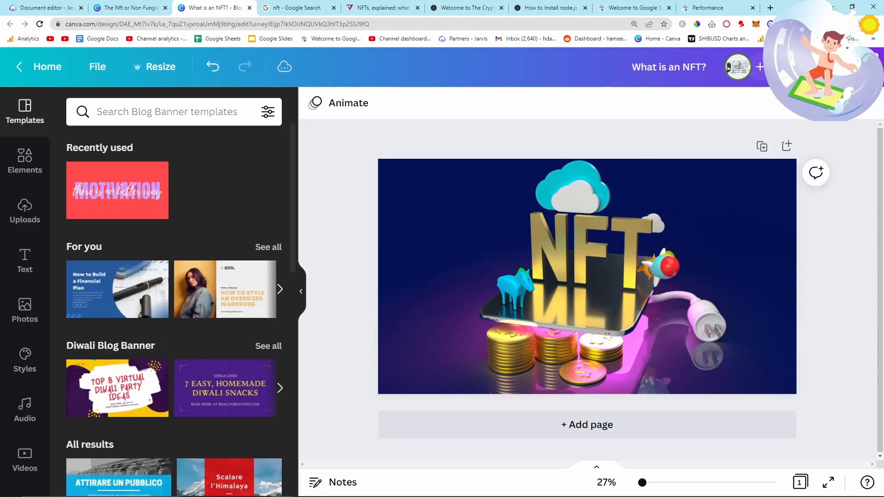
- Download the banner as a PNG and save it as "What is an NFT.png" on Local Disk (D:)
{"action": "left_click", "coordinate": [850, 67]}
{"action": "scroll", "coordinate": [740, 353], "scroll_direction": "down", "scroll_amount": 1}
{"action": "left_click", "coordinate": [740, 355]}
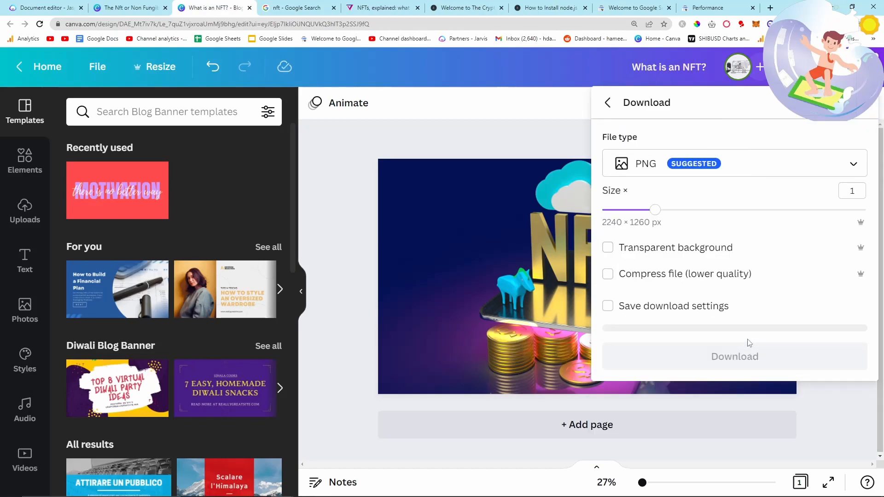
{"action": "left_click", "coordinate": [725, 350]}
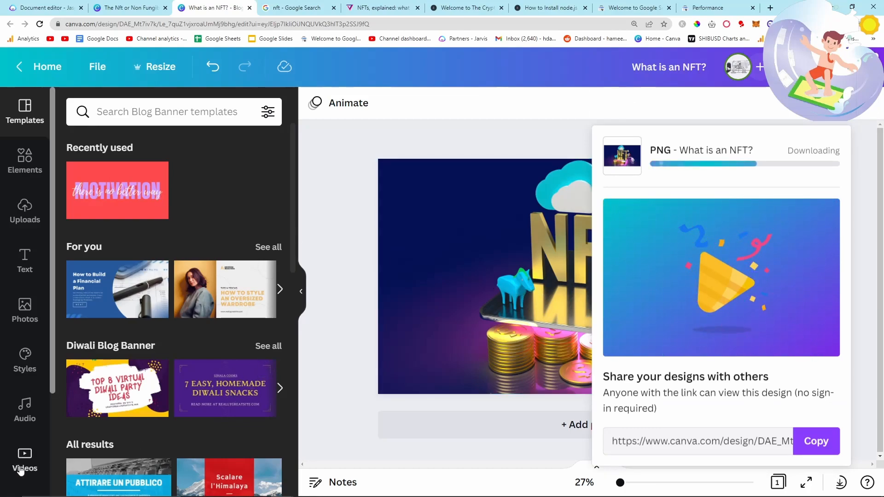
{"action": "mouse_move", "coordinate": [734, 493]}
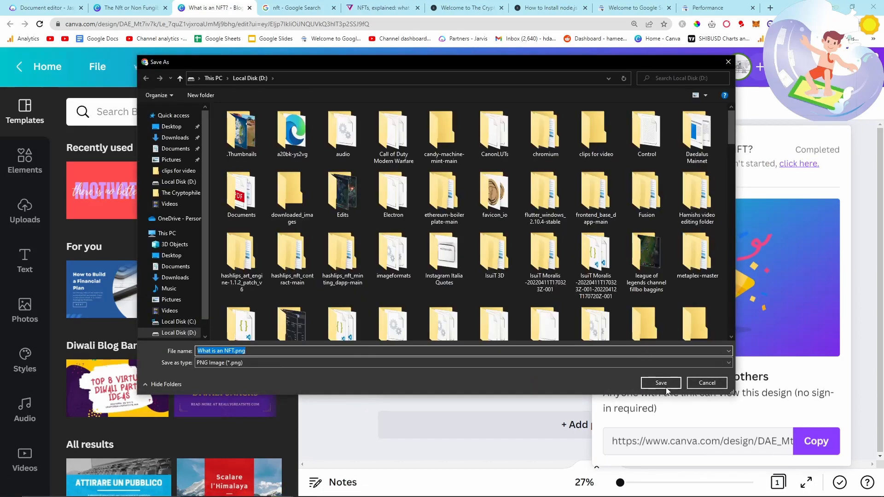
{"action": "left_click", "coordinate": [666, 387]}
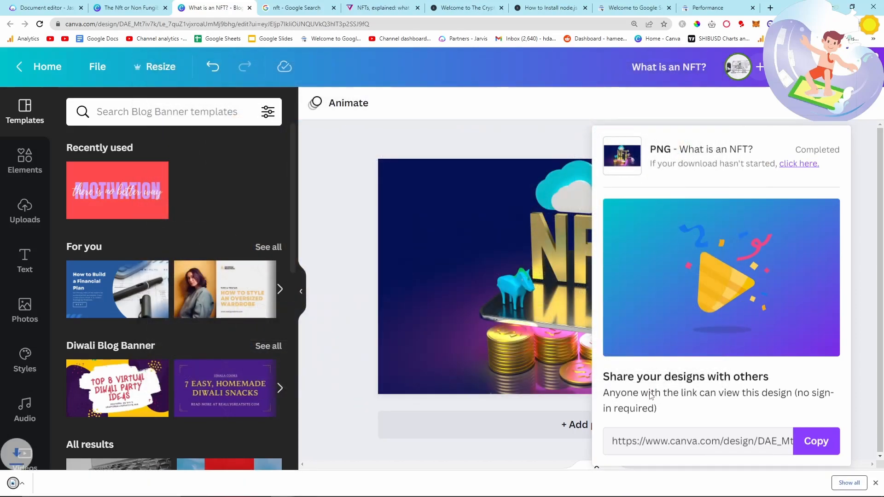
- Switch back to the Jasper document and replace the title input with the "How Do They Work?" heading, reworded to "How Do NFTs Work?"
{"action": "left_click", "coordinate": [56, 6]}
{"action": "scroll", "coordinate": [448, 350], "scroll_direction": "down", "scroll_amount": 1}
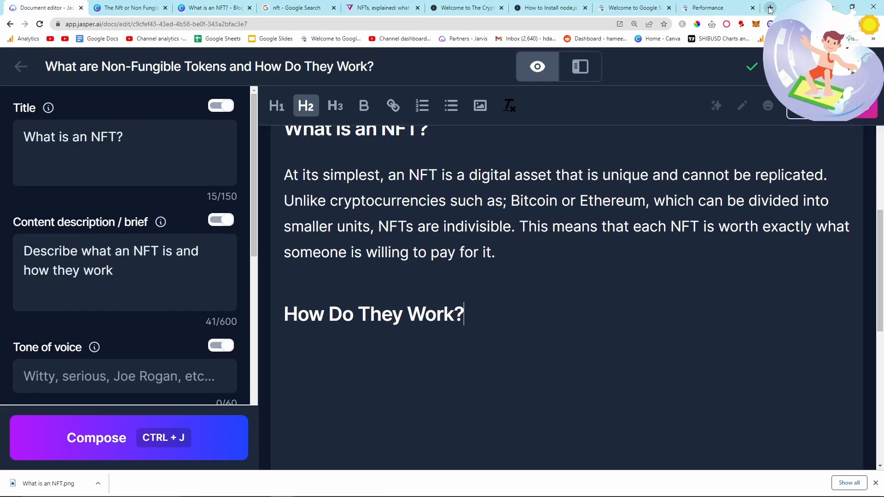
{"action": "left_click", "coordinate": [475, 314]}
{"action": "type", "text": "`"}
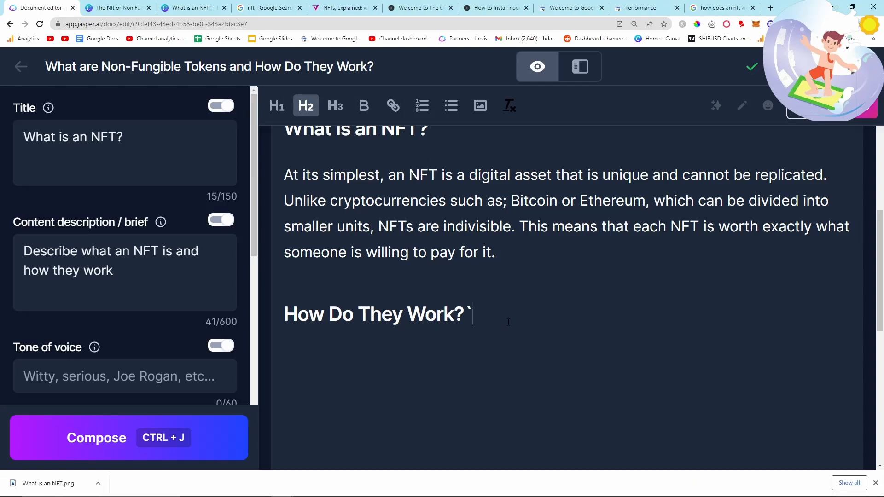
{"action": "left_click_drag", "start_coordinate": [476, 314], "coordinate": [279, 314]}
{"action": "key", "text": "ctrl+c"}
{"action": "key", "text": "BackSpace"}
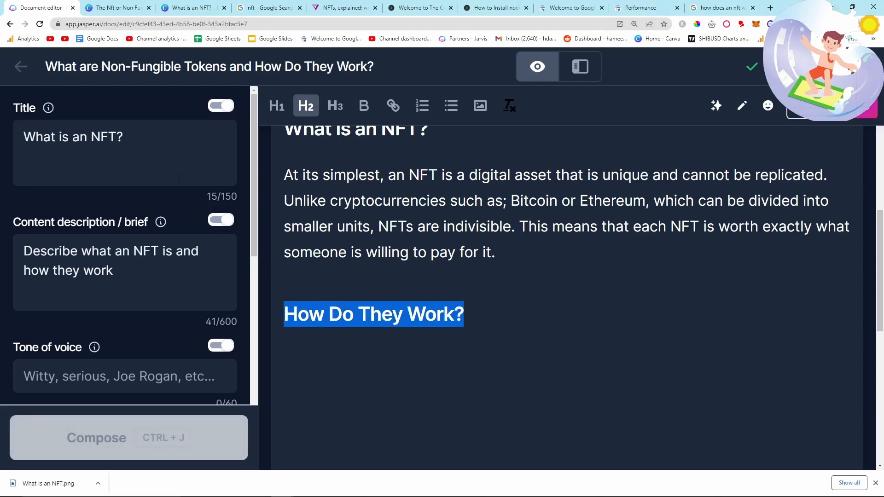
{"action": "triple_click", "coordinate": [136, 142]}
{"action": "key", "text": "ctrl+v"}
{"action": "double_click", "coordinate": [85, 132]}
{"action": "type", "text": "NFTs"}
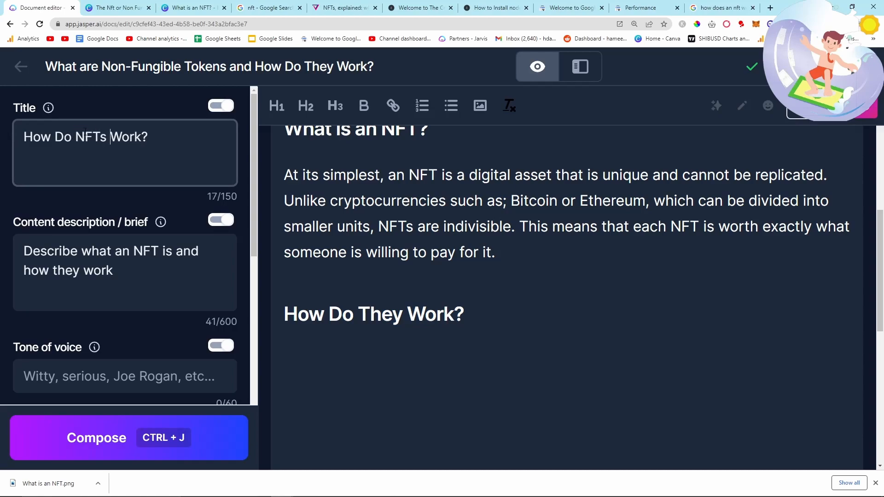
- Replace the content description with "Describe how NFTs work at a high level on the blockchain"
{"action": "triple_click", "coordinate": [148, 278]}
{"action": "type", "text": "Describe "}
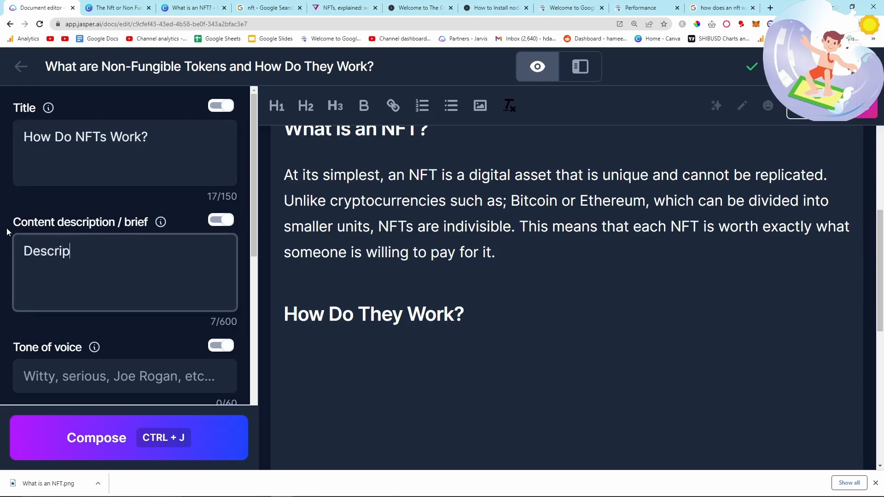
{"action": "type", "text": "how NFTs work at a high level "}
{"action": "type", "text": "o"}
{"action": "key", "text": "BackSpace"}
{"action": "type", "text": "at a high level on "}
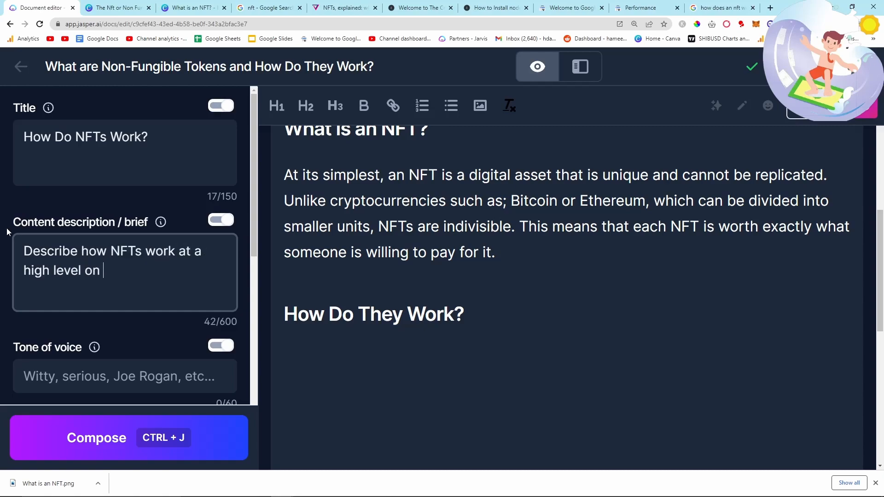
{"action": "type", "text": "the blockchain"}
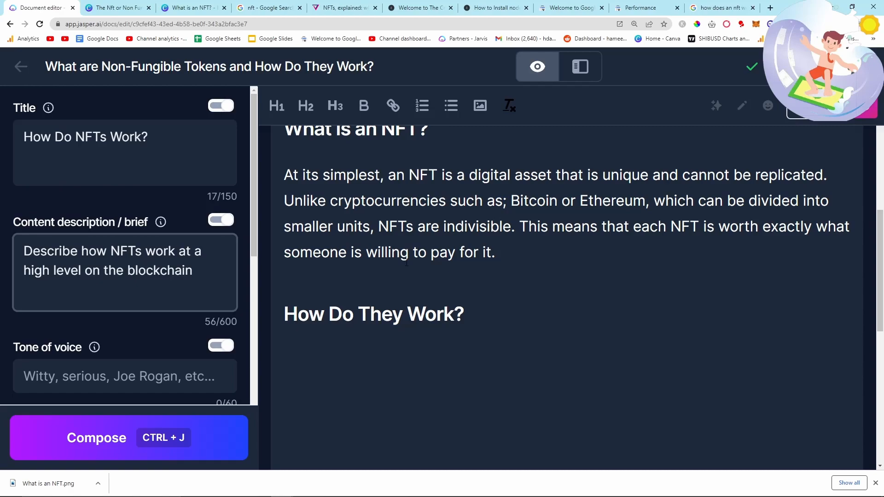
- Compose AI text on a new line below the "How Do They Work?" heading and remove the blank line above the generated paragraph
{"action": "left_click", "coordinate": [488, 311]}
{"action": "key", "text": "Return"}
{"action": "key", "text": "ctrl+j"}
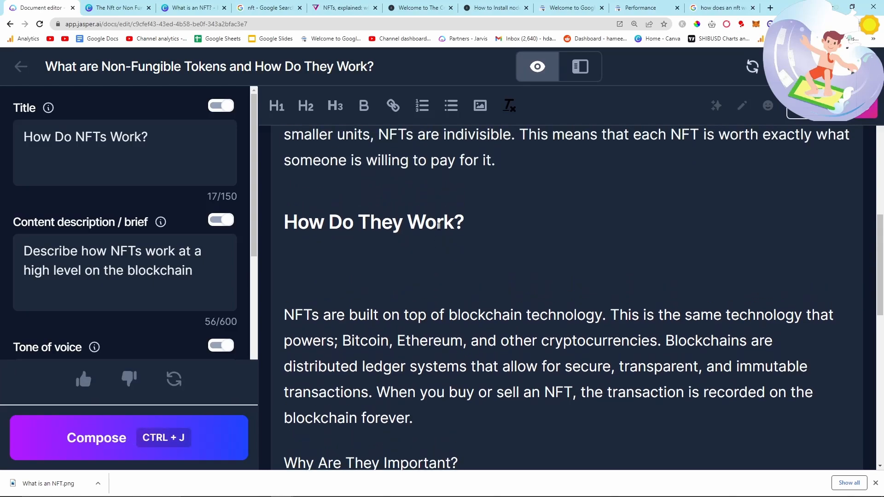
{"action": "left_click", "coordinate": [429, 279]}
{"action": "key", "text": "BackSpace"}
{"action": "scroll", "coordinate": [437, 271], "scroll_direction": "up", "scroll_amount": 2}
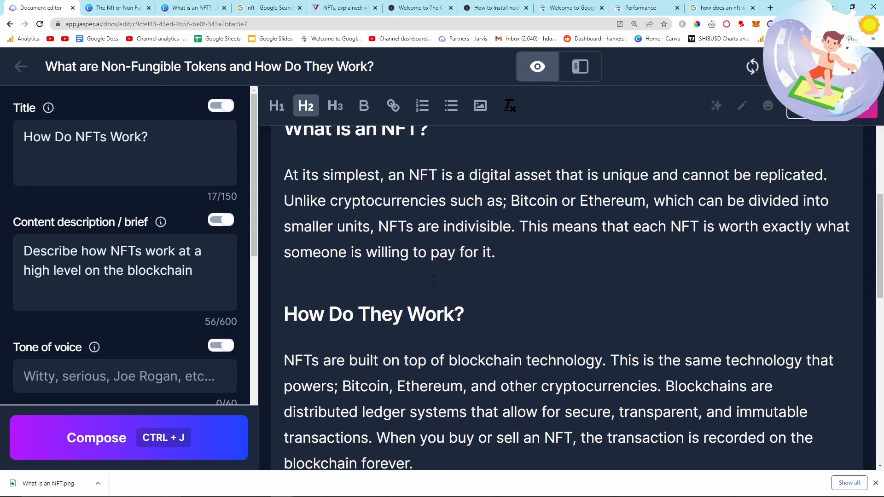
- Append "Therefore, the owner of the NFT is forever (until they decide to sell) printed onto the blockchain." to the "How Do They Work?" paragraph
{"action": "scroll", "coordinate": [440, 269], "scroll_direction": "down", "scroll_amount": 1}
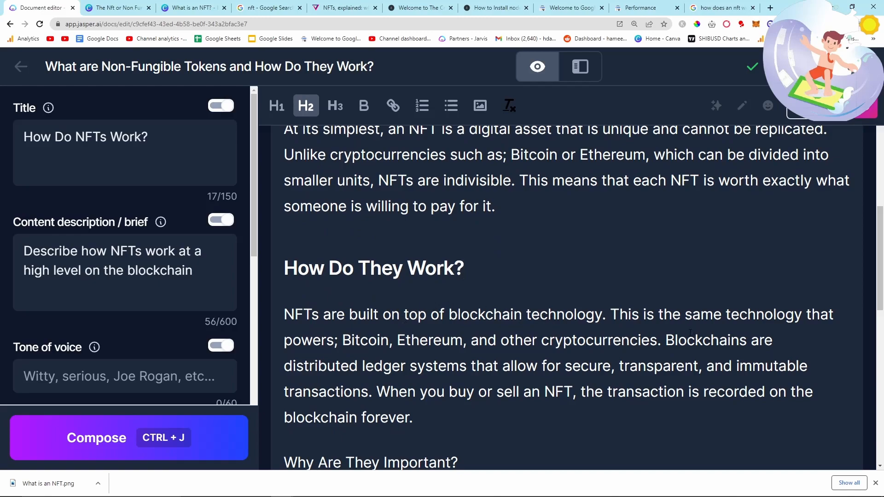
{"action": "scroll", "coordinate": [566, 318], "scroll_direction": "down", "scroll_amount": 1}
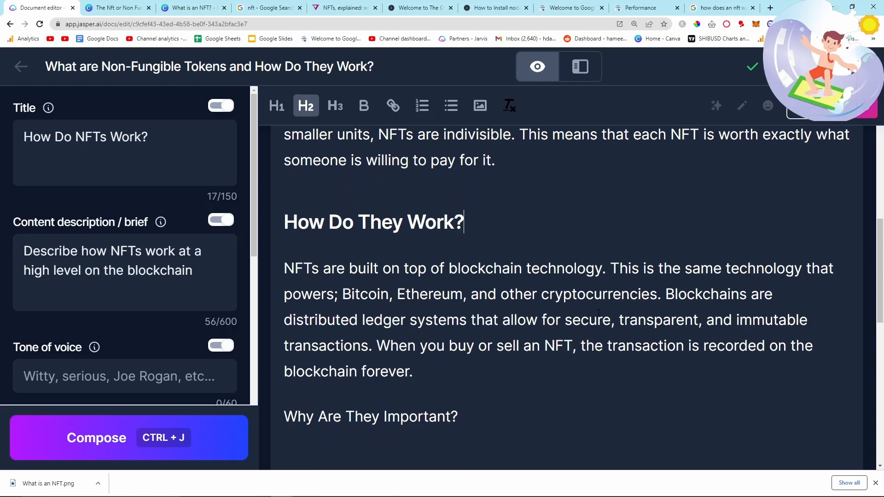
{"action": "scroll", "coordinate": [620, 315], "scroll_direction": "down", "scroll_amount": 1}
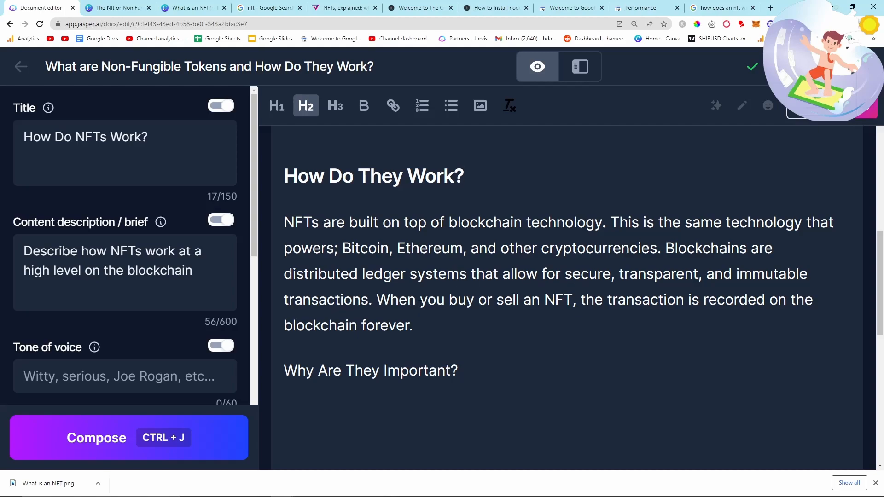
{"action": "left_click", "coordinate": [453, 320]}
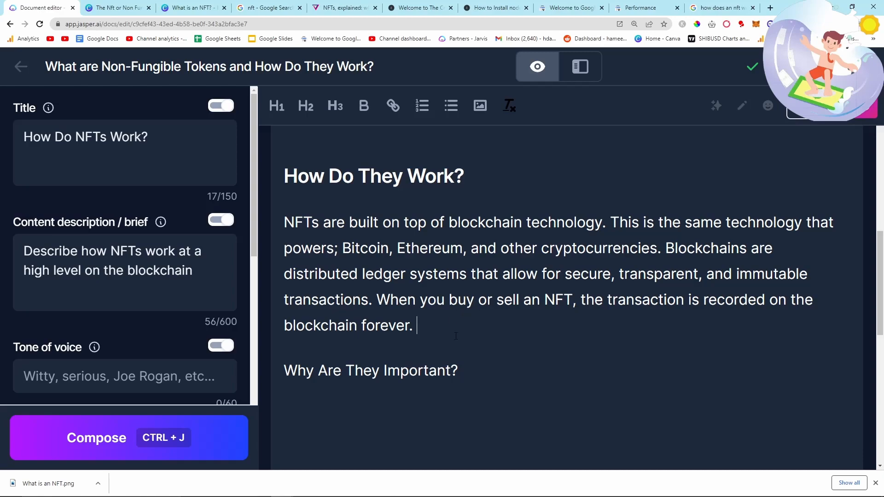
{"action": "type", "text": "Therefore, "}
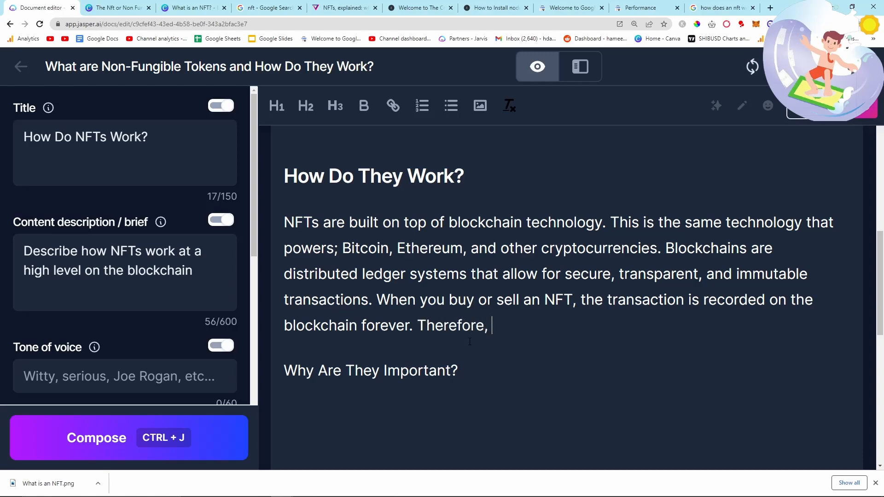
{"action": "type", "text": "the owner of the "}
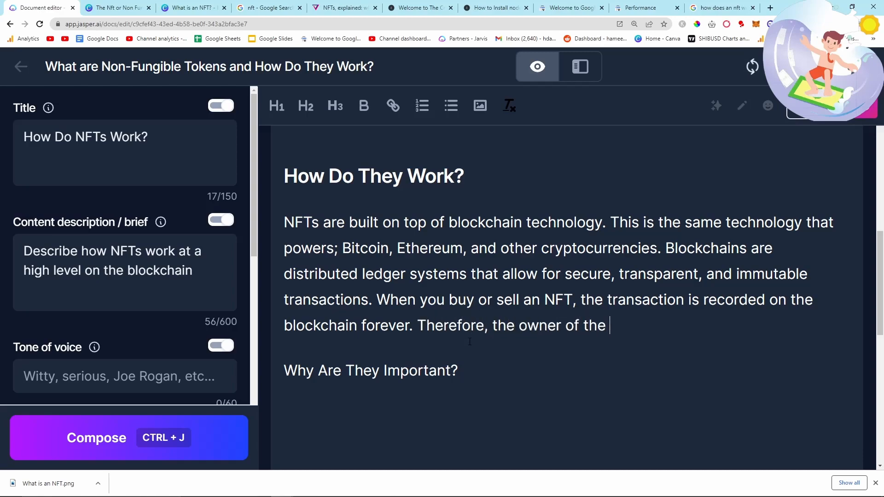
{"action": "type", "text": "NFT is forever "}
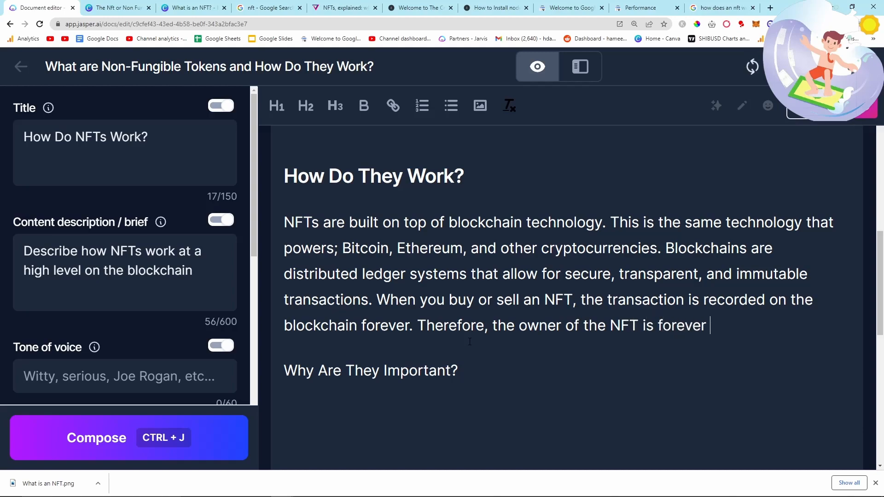
{"action": "type", "text": "(until they decid"}
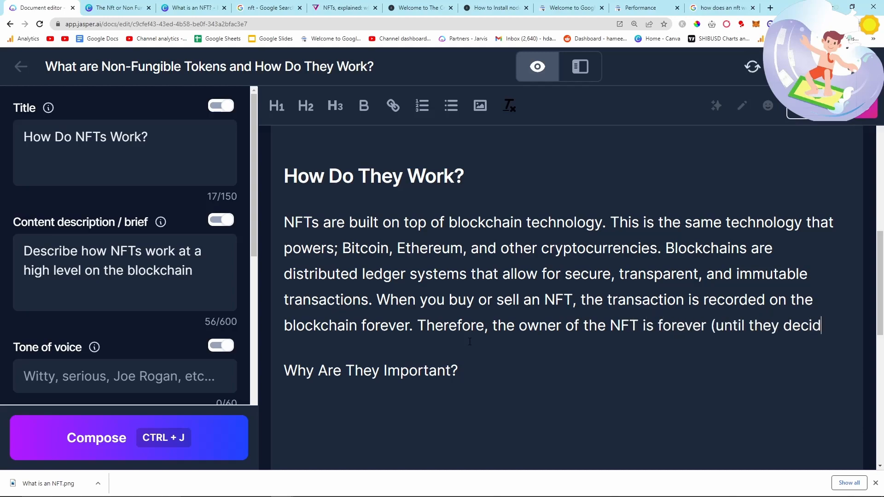
{"action": "type", "text": "e to sell "}
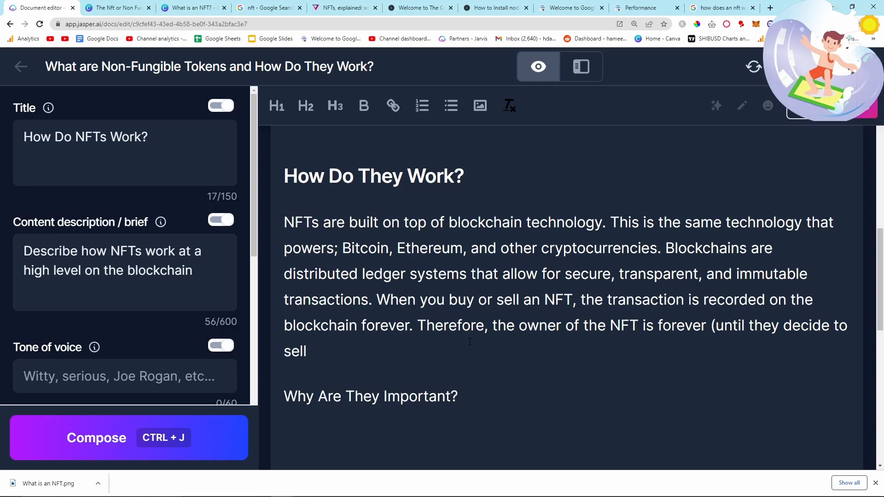
{"action": "type", "text": ") -"}
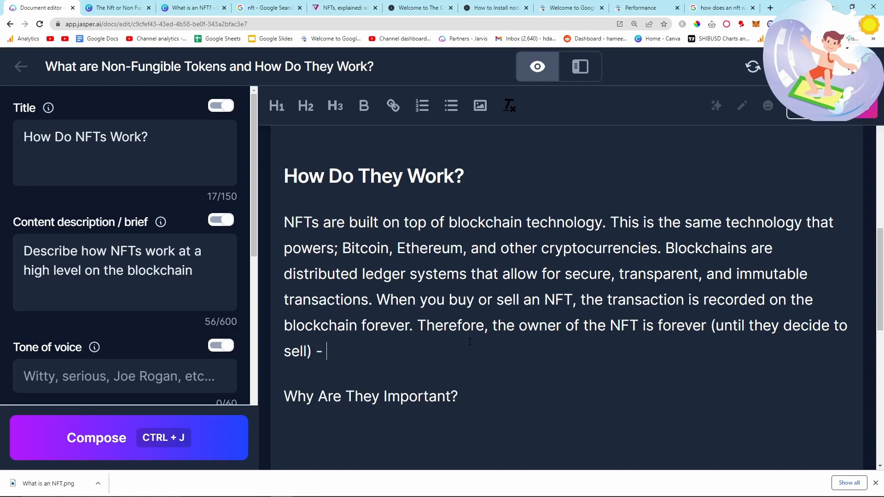
{"action": "key", "text": "BackSpace"}
{"action": "key", "text": "BackSpace"}
{"action": "type", "text": "printed onto the blockchain."}
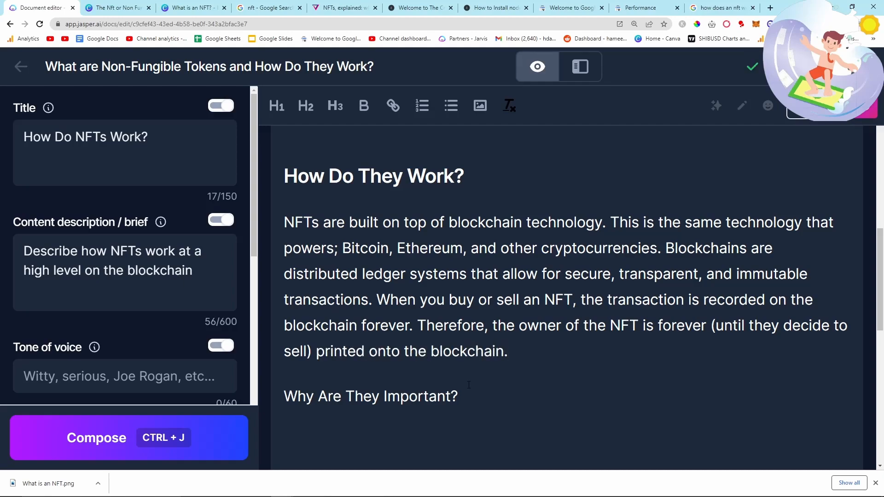
- Copy the "Why Are They Important?" line from the document and replace the title input with it
{"action": "left_click_drag", "start_coordinate": [458, 397], "coordinate": [233, 400]}
{"action": "key", "text": "ctrl+c"}
{"action": "left_click", "coordinate": [145, 154]}
{"action": "key", "text": "ctrl+a"}
{"action": "key", "text": "ctrl+v"}
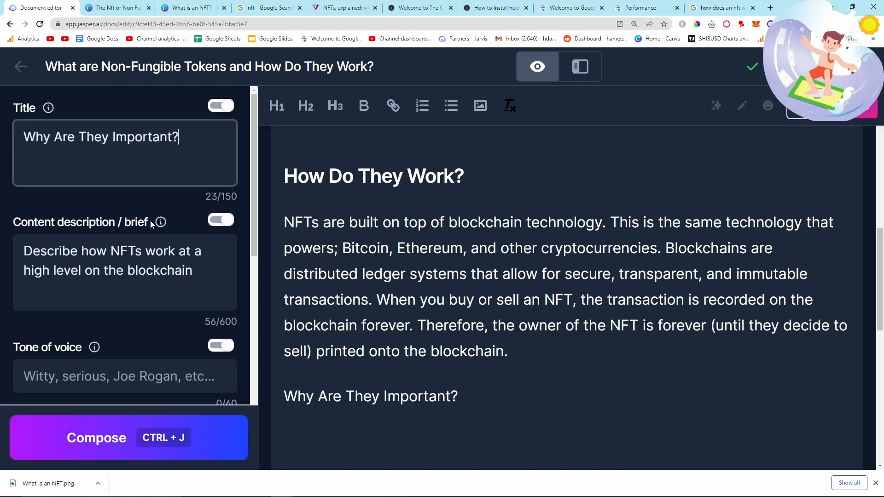
- Replace the content description with "Why are NFTs important?"
{"action": "left_click_drag", "start_coordinate": [229, 282], "coordinate": [40, 259]}
{"action": "type", "text": "Why arwe"}
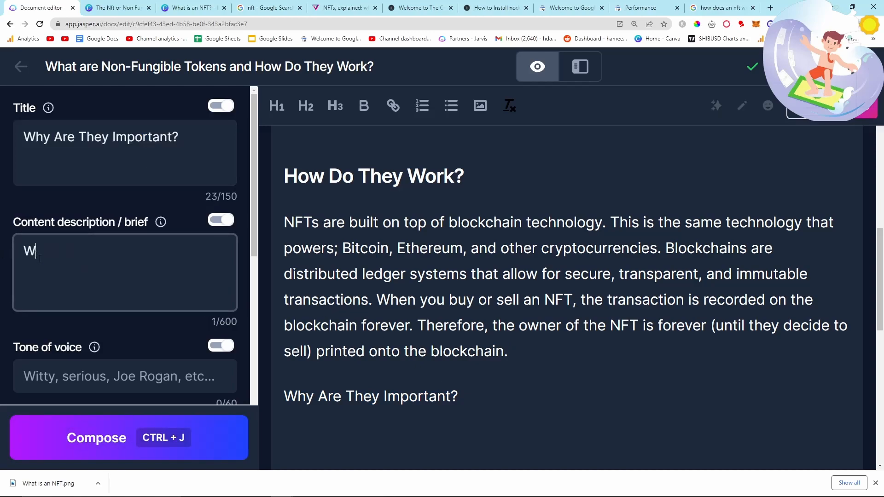
{"action": "key", "text": "BackSpace"}
{"action": "key", "text": "BackSpace"}
{"action": "type", "text": "e NFTs ipo"}
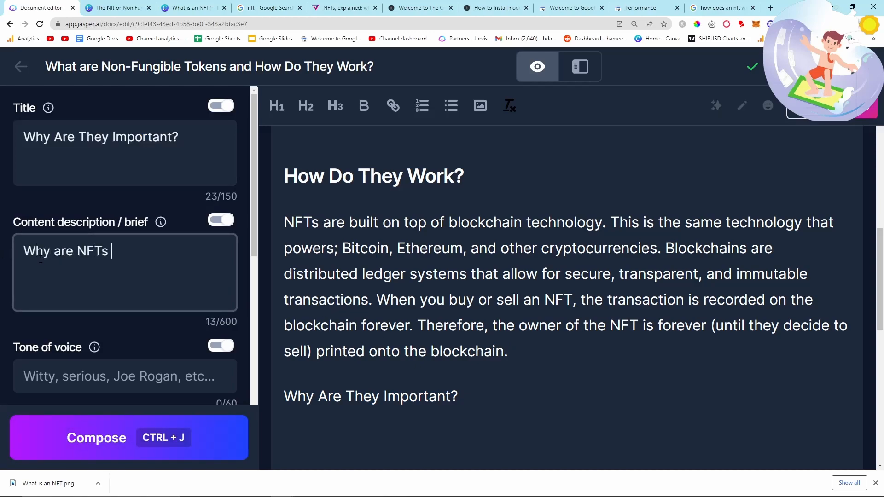
{"action": "key", "text": "BackSpace"}
{"action": "key", "text": "BackSpace"}
{"action": "type", "text": "mport?"}
{"action": "key", "text": "BackSpace"}
{"action": "type", "text": "ant"}
{"action": "scroll", "coordinate": [223, 298], "scroll_direction": "down", "scroll_amount": 3}
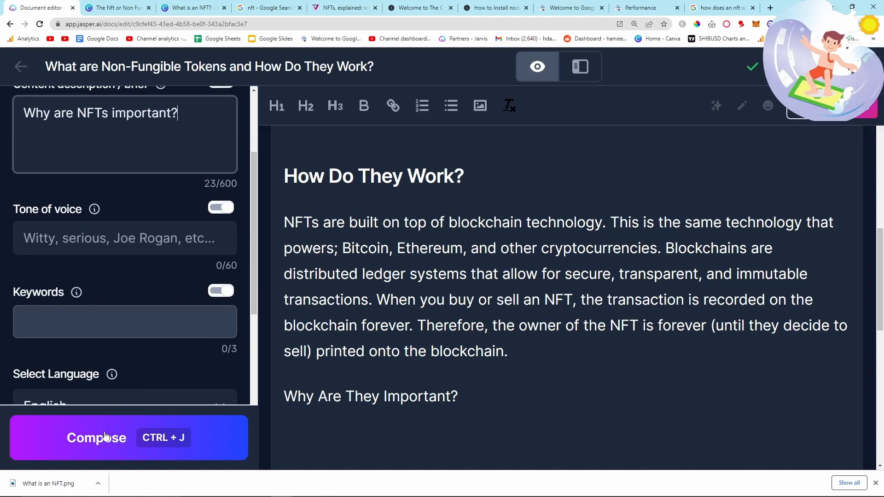
- Format "Why Are They Important?" as an H2 heading and compose AI text below it, without a blank line between them
{"action": "left_click_drag", "start_coordinate": [459, 397], "coordinate": [283, 397]}
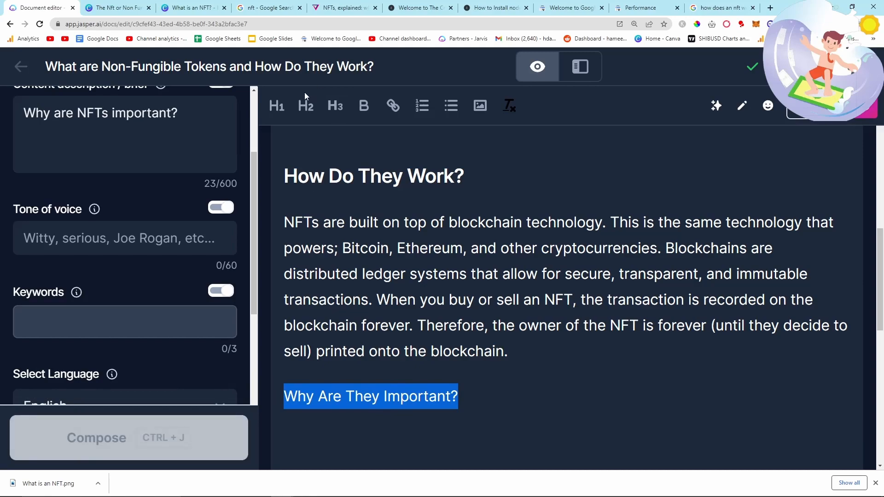
{"action": "left_click", "coordinate": [306, 106]}
{"action": "left_click", "coordinate": [538, 407]}
{"action": "key", "text": "Return"}
{"action": "key", "text": "ctrl+j"}
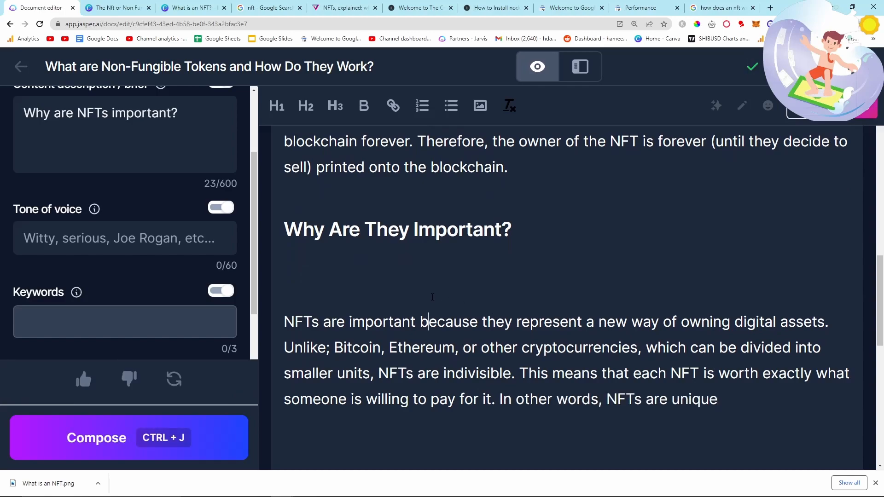
{"action": "key", "text": "BackSpace"}
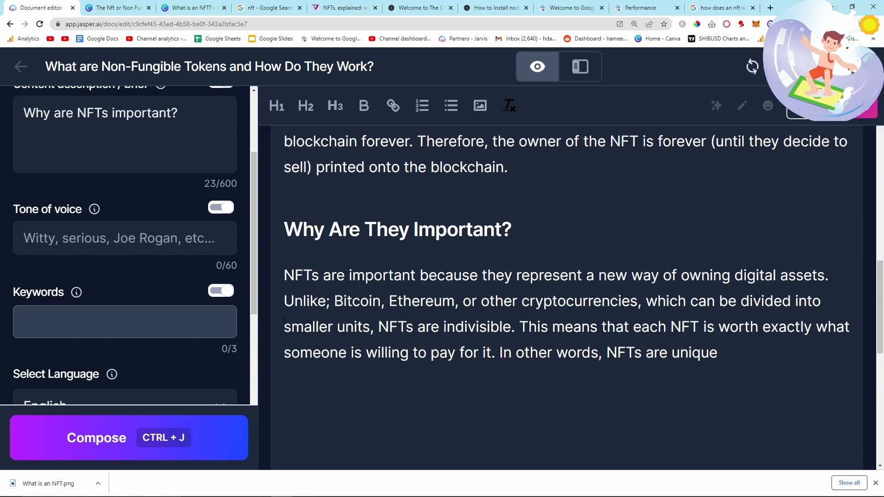
- Review the "Why Are They Important?" heading and its generated paragraph together with the section above
{"action": "left_click_drag", "start_coordinate": [285, 230], "coordinate": [554, 231]}
{"action": "left_click", "coordinate": [554, 231]}
{"action": "scroll", "coordinate": [495, 266], "scroll_direction": "up", "scroll_amount": 4}
{"action": "scroll", "coordinate": [495, 266], "scroll_direction": "down", "scroll_amount": 3}
{"action": "left_click_drag", "start_coordinate": [522, 276], "coordinate": [281, 278]}
{"action": "scroll", "coordinate": [424, 285], "scroll_direction": "down", "scroll_amount": 1}
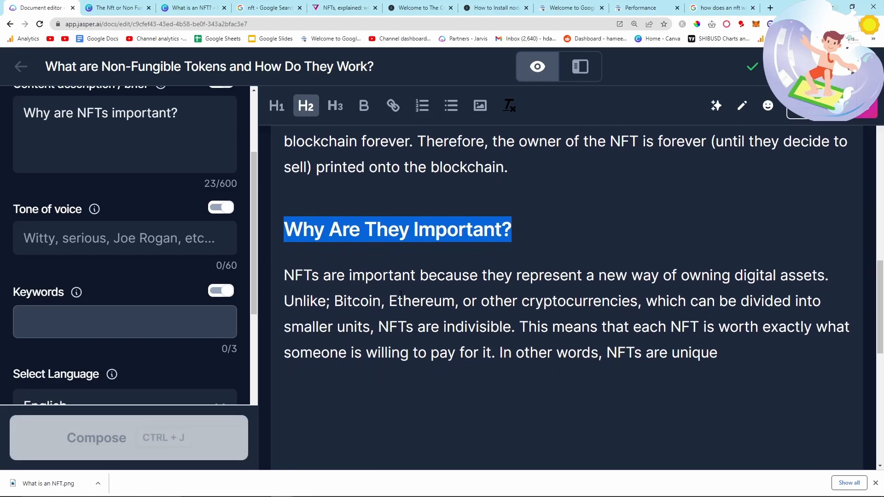
{"action": "scroll", "coordinate": [448, 310], "scroll_direction": "up", "scroll_amount": 2}
{"action": "scroll", "coordinate": [433, 313], "scroll_direction": "down", "scroll_amount": 1}
{"action": "left_click", "coordinate": [419, 320]}
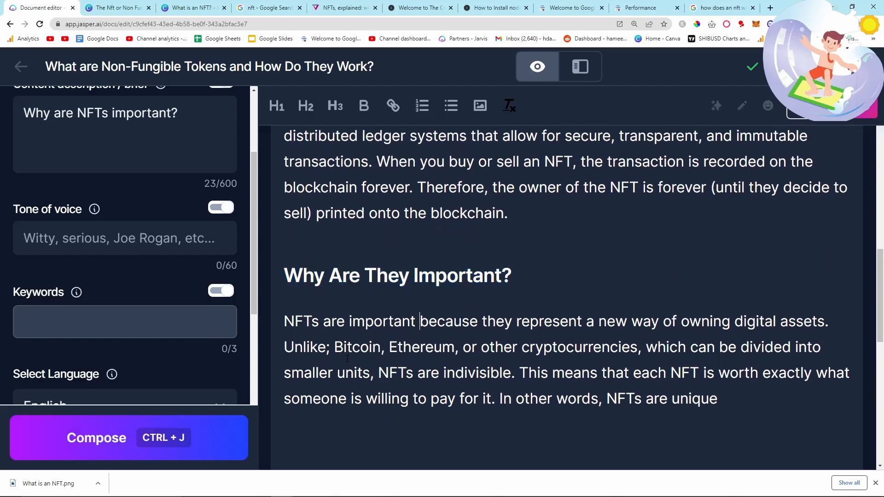
- Bold "they represent a new way of owning digital assets." in the "Why Are They Important?" paragraph
{"action": "scroll", "coordinate": [516, 339], "scroll_direction": "down", "scroll_amount": 2}
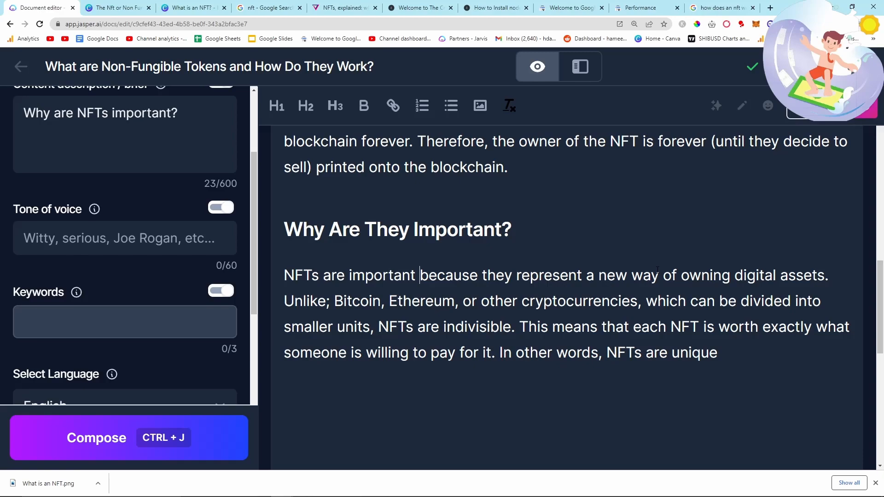
{"action": "left_click_drag", "start_coordinate": [483, 275], "coordinate": [830, 275]}
{"action": "key", "text": "ctrl+b"}
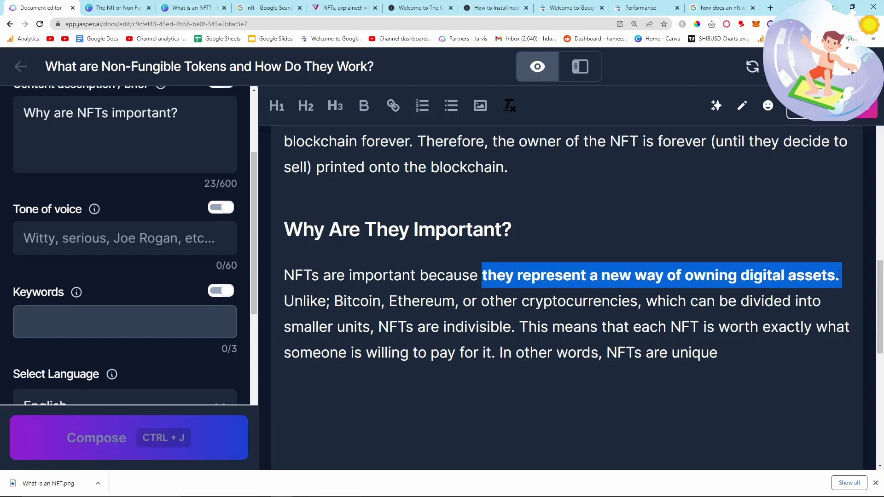
{"action": "left_click", "coordinate": [709, 353]}
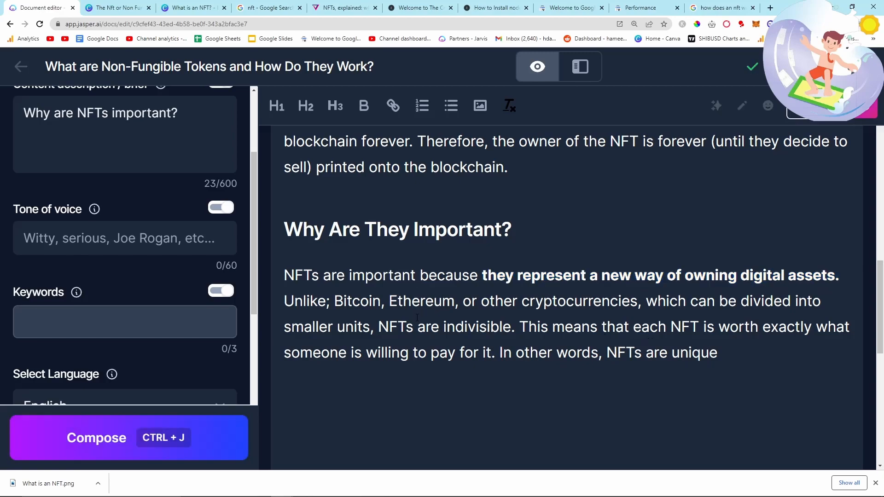
- Split the "How Do They Work?" text into three paragraphs, breaking before "Blockchains are distributed" and before "Therefore, the owner"
{"action": "scroll", "coordinate": [602, 291], "scroll_direction": "up", "scroll_amount": 4}
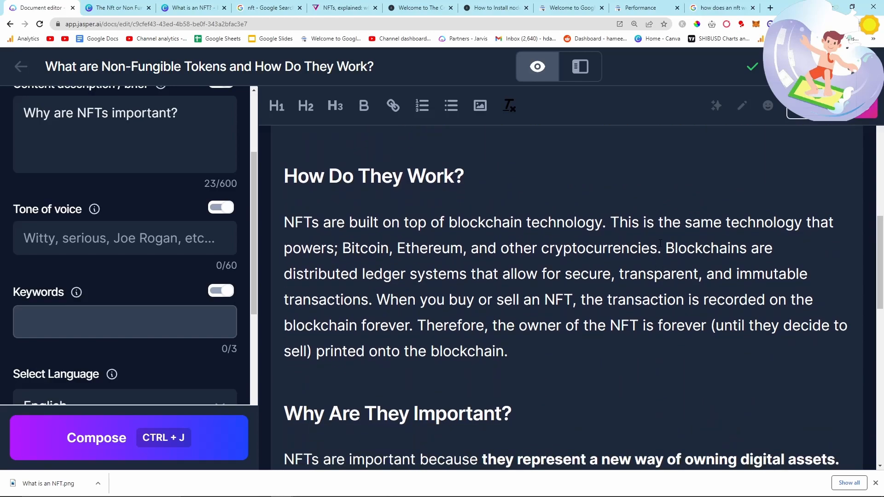
{"action": "key", "text": "Return"}
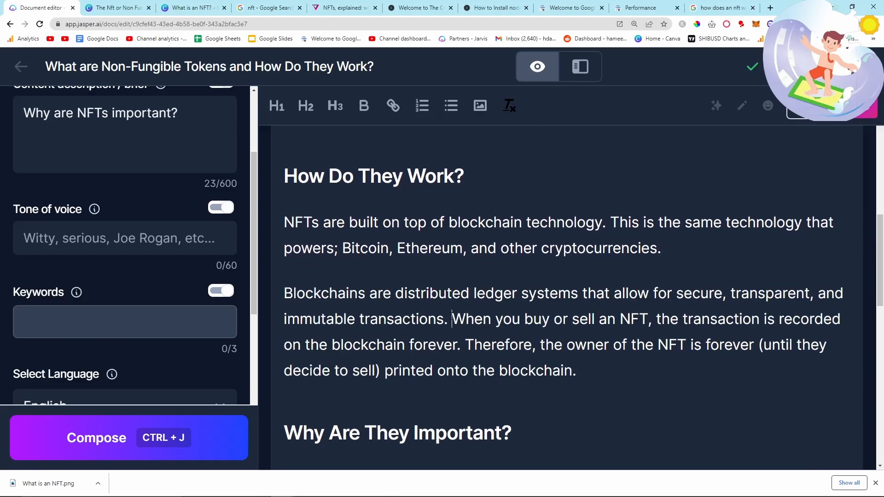
{"action": "left_click", "coordinate": [465, 344]}
{"action": "key", "text": "Return"}
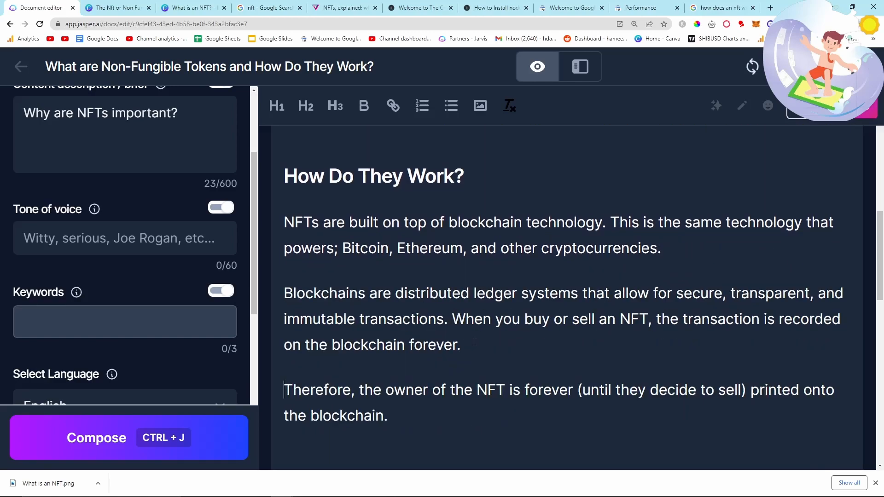
- Split the blog introduction into shorter paragraphs, breaking before "But what does that mean?" and before "In this blog post"
{"action": "scroll", "coordinate": [466, 345], "scroll_direction": "down", "scroll_amount": 3}
{"action": "scroll", "coordinate": [466, 344], "scroll_direction": "up", "scroll_amount": 9}
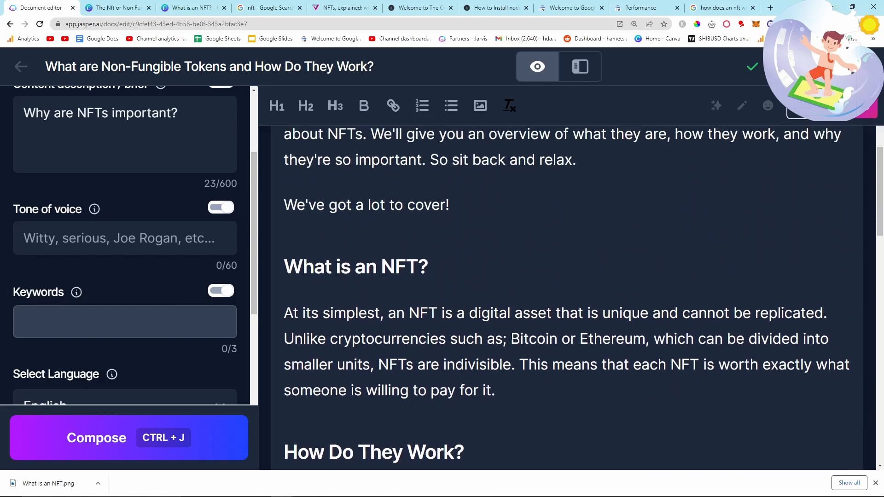
{"action": "scroll", "coordinate": [443, 267], "scroll_direction": "up", "scroll_amount": 4}
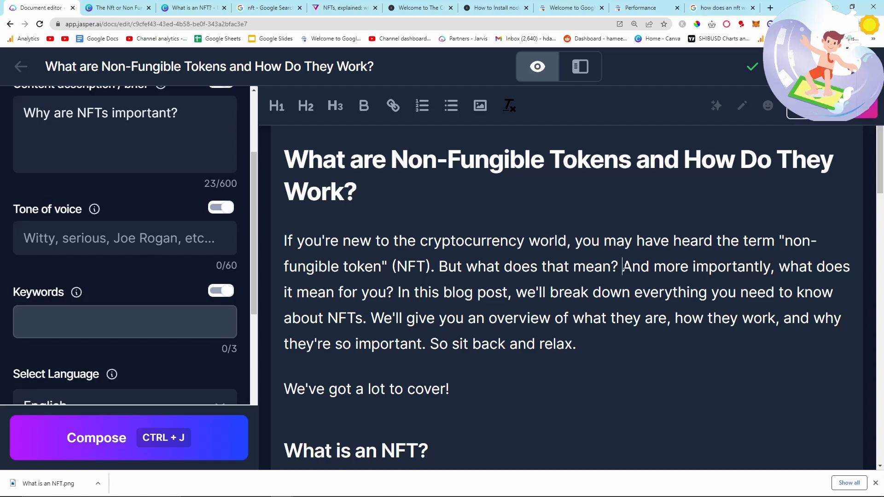
{"action": "left_click", "coordinate": [439, 266]}
{"action": "key", "text": "Return"}
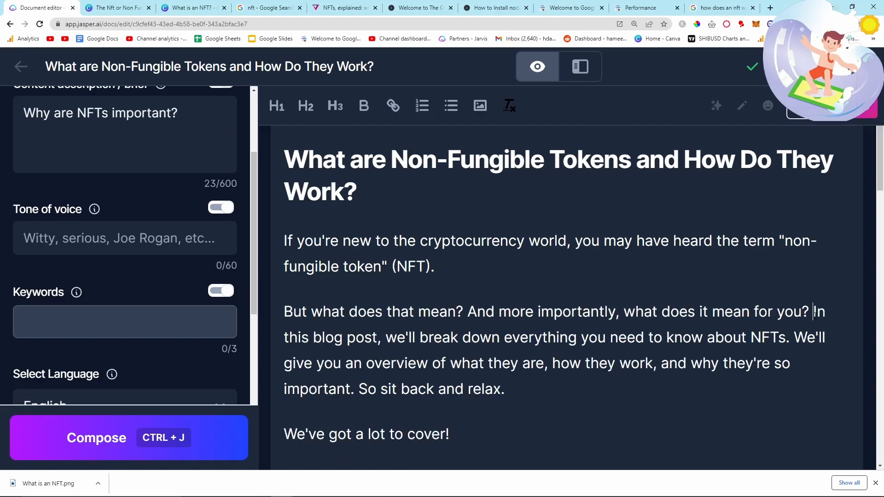
{"action": "key", "text": "Return"}
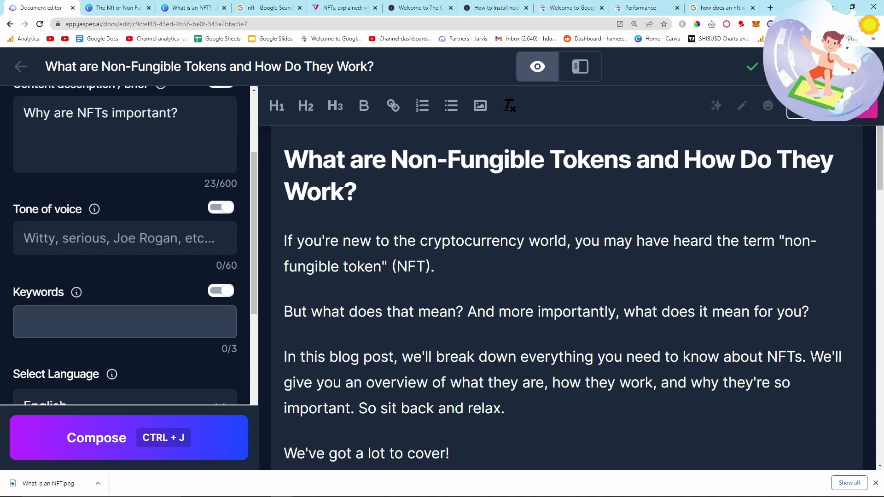
- Start a new paragraph before "We'll give you an overview" in the blog introduction
{"action": "key", "text": "Return"}
{"action": "scroll", "coordinate": [488, 343], "scroll_direction": "down", "scroll_amount": 4}
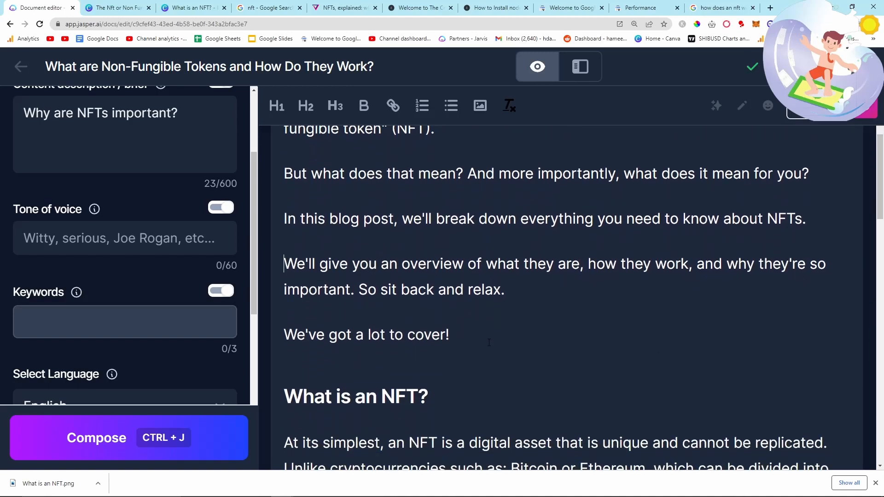
{"action": "scroll", "coordinate": [489, 343], "scroll_direction": "up", "scroll_amount": 2}
- Generate additional AI text on a new line below the existing "What is an NFT?" paragraph
{"action": "scroll", "coordinate": [479, 342], "scroll_direction": "down", "scroll_amount": 9}
{"action": "scroll", "coordinate": [558, 272], "scroll_direction": "up", "scroll_amount": 3}
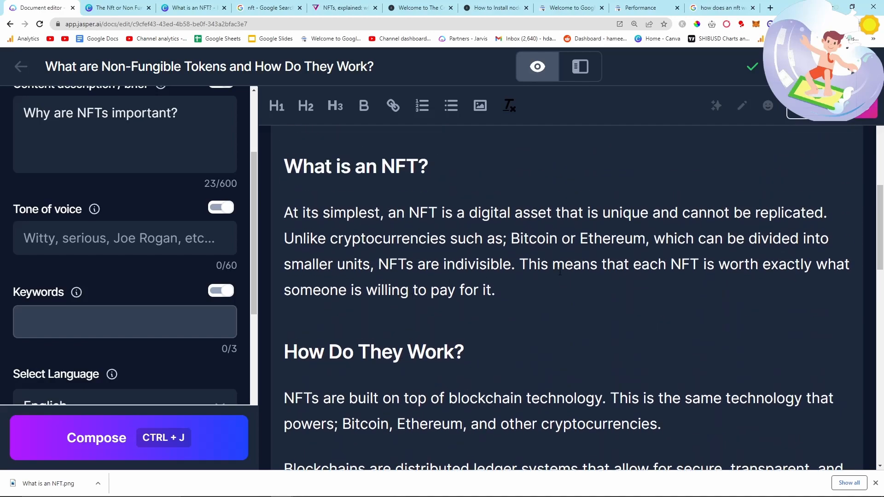
{"action": "left_click_drag", "start_coordinate": [284, 239], "coordinate": [542, 294]}
{"action": "left_click", "coordinate": [543, 294]}
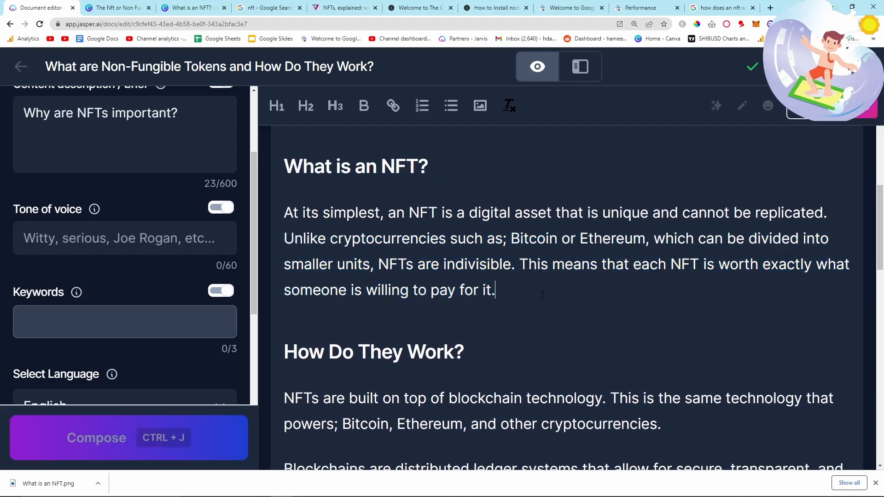
{"action": "key", "text": "Return"}
{"action": "key", "text": "ctrl+j"}
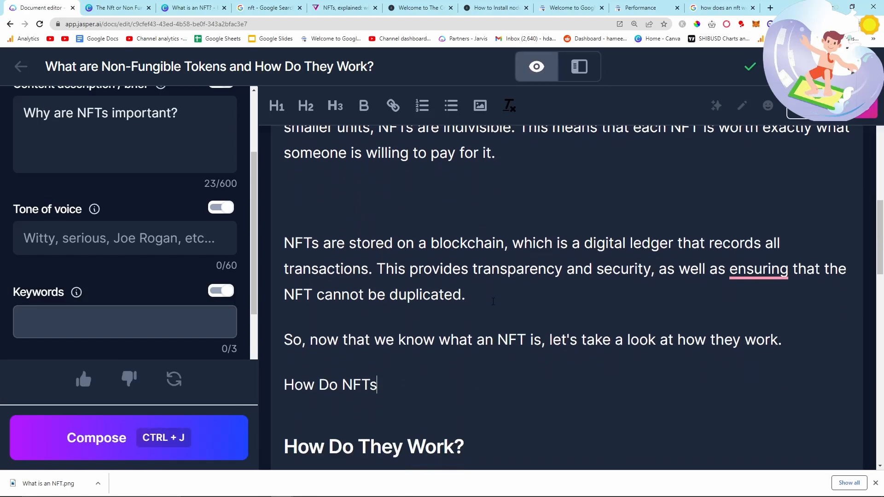
- Delete the blank line above the generated "What is an NFT?" text and its trailing "So, now that we know" and "How Do NFTs" lines
{"action": "scroll", "coordinate": [480, 313], "scroll_direction": "up", "scroll_amount": 4}
{"action": "scroll", "coordinate": [378, 295], "scroll_direction": "down", "scroll_amount": 2}
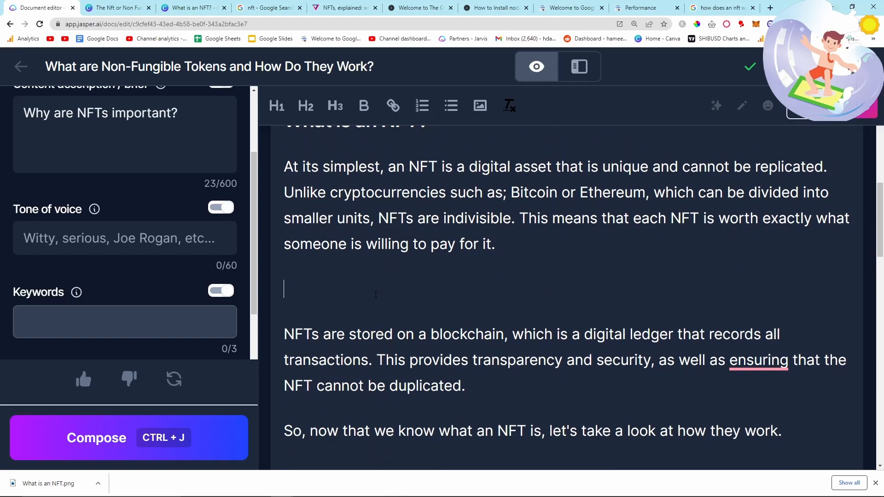
{"action": "key", "text": "BackSpace"}
{"action": "scroll", "coordinate": [582, 340], "scroll_direction": "down", "scroll_amount": 2}
{"action": "left_click_drag", "start_coordinate": [467, 249], "coordinate": [284, 197]}
{"action": "scroll", "coordinate": [429, 318], "scroll_direction": "up", "scroll_amount": 3}
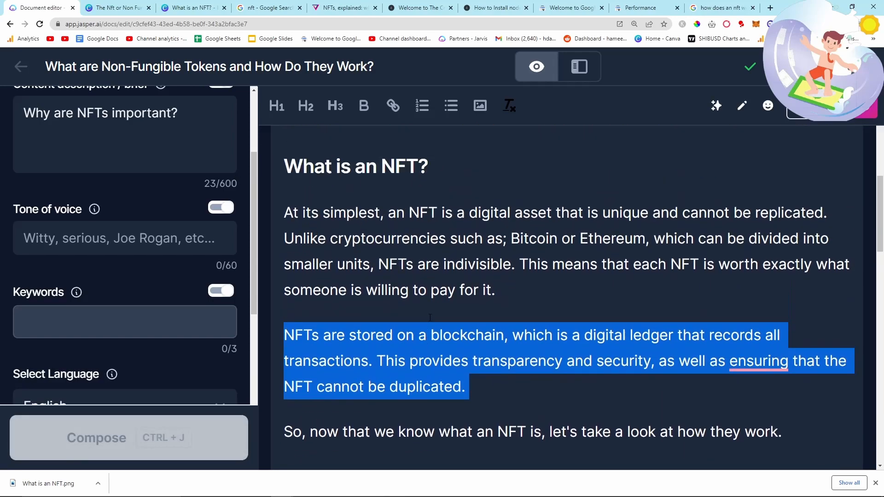
{"action": "scroll", "coordinate": [430, 319], "scroll_direction": "down", "scroll_amount": 2}
{"action": "key", "text": "BackSpace"}
{"action": "scroll", "coordinate": [459, 322], "scroll_direction": "up", "scroll_amount": 2}
{"action": "left_click_drag", "start_coordinate": [379, 239], "coordinate": [261, 186]}
{"action": "key", "text": "BackSpace"}
{"action": "type", "text": "At its simplest, an NFT is a digital asset that is unique and cannot be replicated. Unlike cryptocurrencies such as; Bitcoin or Ethereum, which can be divided into smaller units, NFTs are indivisible. This means that each NFT is worth exactly what someone is willing to pay for it."}
- Generate an AI continuation of the "Why Are They Important?" paragraph from "NFTs are unique"
{"action": "scroll", "coordinate": [553, 285], "scroll_direction": "down", "scroll_amount": 8}
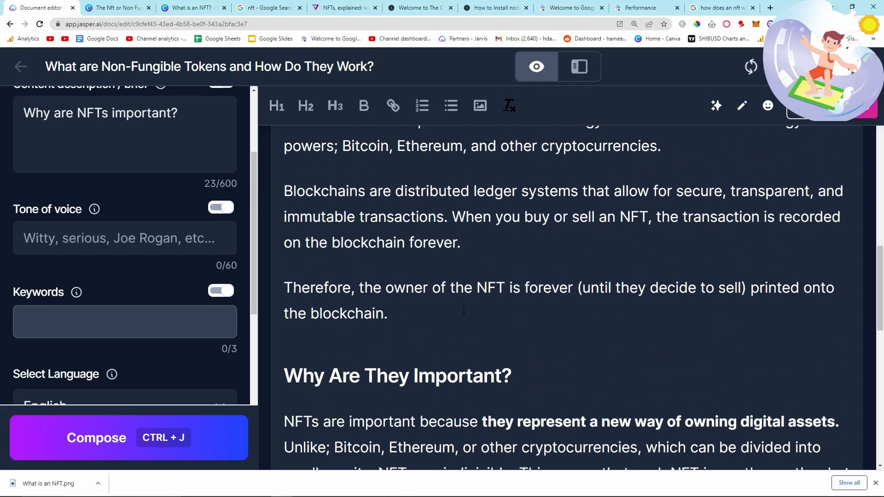
{"action": "left_click", "coordinate": [737, 312]}
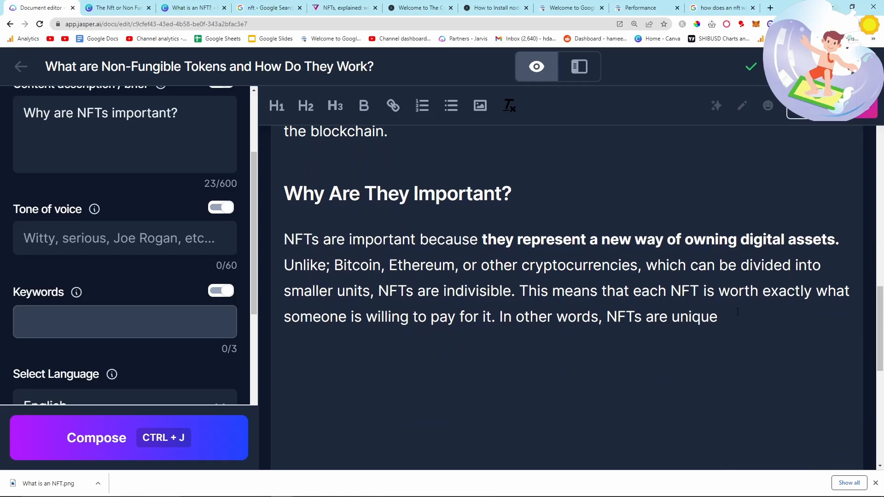
{"action": "type", "text": "."}
{"action": "key", "text": "Return"}
{"action": "scroll", "coordinate": [644, 322], "scroll_direction": "up", "scroll_amount": 10}
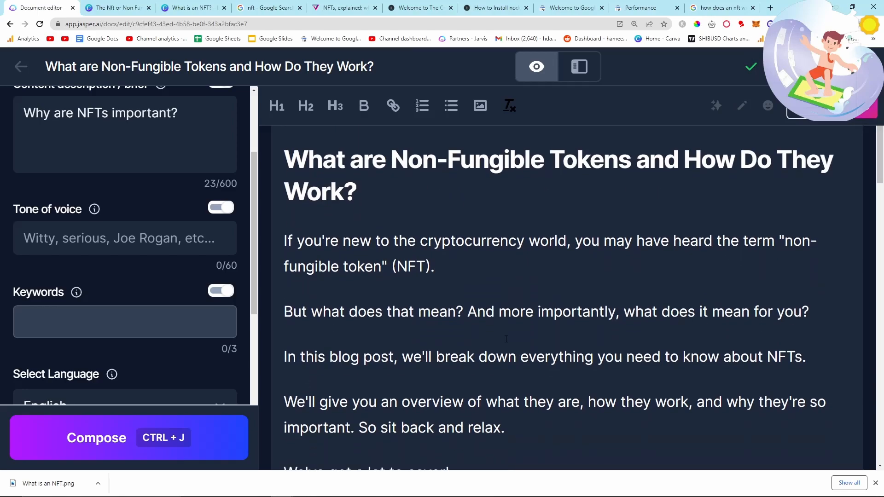
{"action": "scroll", "coordinate": [506, 339], "scroll_direction": "down", "scroll_amount": 3}
{"action": "scroll", "coordinate": [506, 339], "scroll_direction": "down", "scroll_amount": 12}
{"action": "scroll", "coordinate": [514, 336], "scroll_direction": "up", "scroll_amount": 6}
{"action": "scroll", "coordinate": [514, 336], "scroll_direction": "down", "scroll_amount": 10}
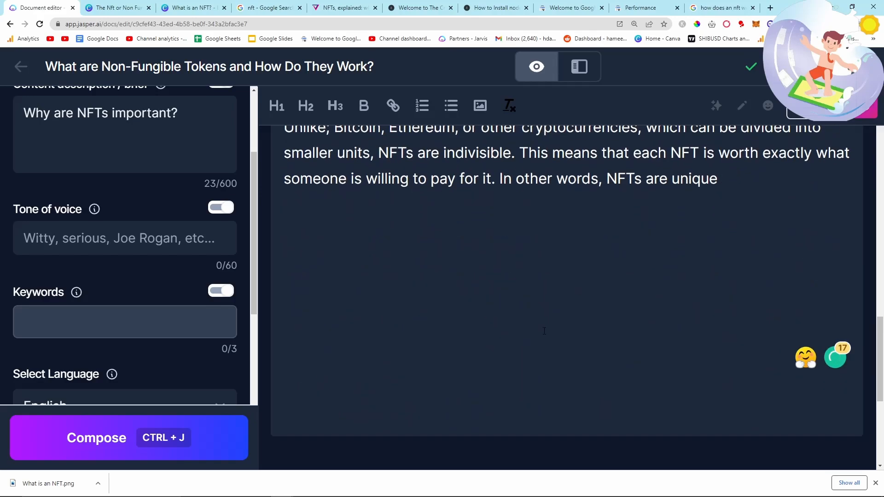
{"action": "scroll", "coordinate": [724, 271], "scroll_direction": "up", "scroll_amount": 3}
{"action": "key", "text": "ctrl+j"}
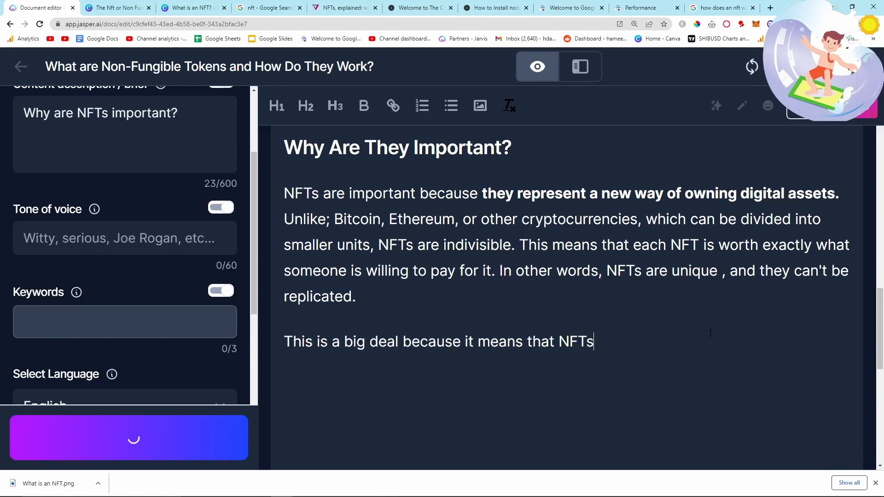
{"action": "scroll", "coordinate": [561, 322], "scroll_direction": "down", "scroll_amount": 1}
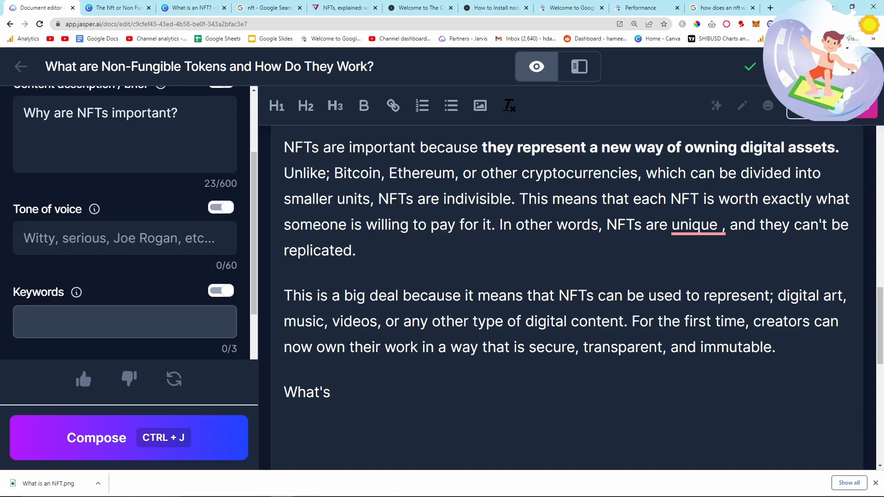
- In the "This is a big deal" paragraph, insert "and sell" after "own" and replace "immutable" with "impossible to falsely replicate"
{"action": "left_click", "coordinate": [345, 345]}
{"action": "type", "text": "and sell"}
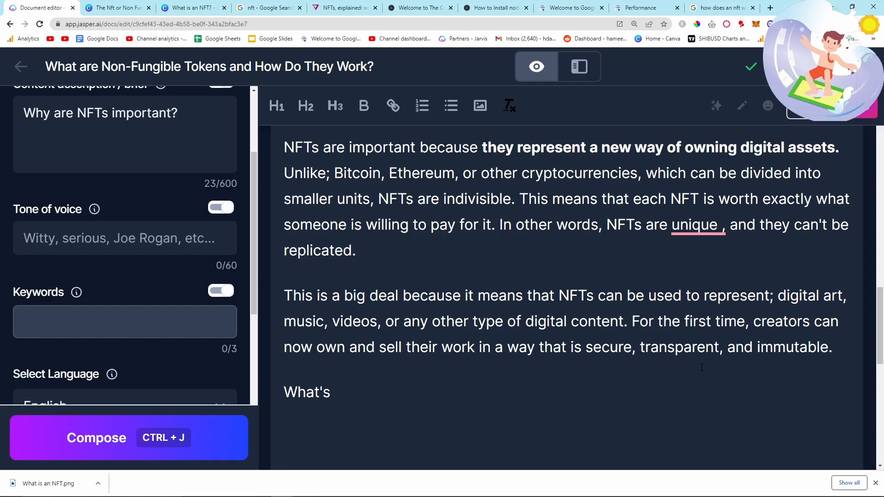
{"action": "double_click", "coordinate": [791, 348]}
{"action": "type", "text": "impossible to repl"}
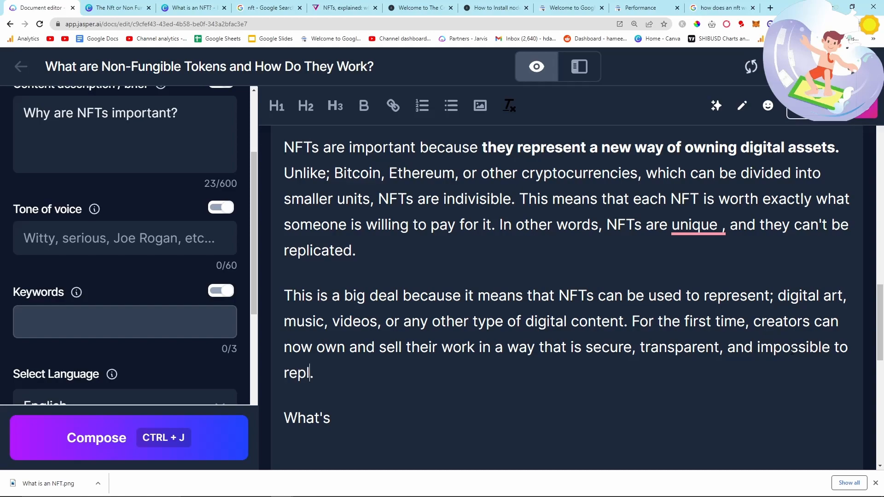
{"action": "key", "text": "BackSpace"}
{"action": "key", "text": "BackSpace"}
{"action": "key", "text": "BackSpace"}
{"action": "key", "text": "BackSpace"}
{"action": "type", "text": "fla"}
{"action": "key", "text": "BackSpace"}
{"action": "key", "text": "BackSpace"}
{"action": "type", "text": "alsely replicate"}
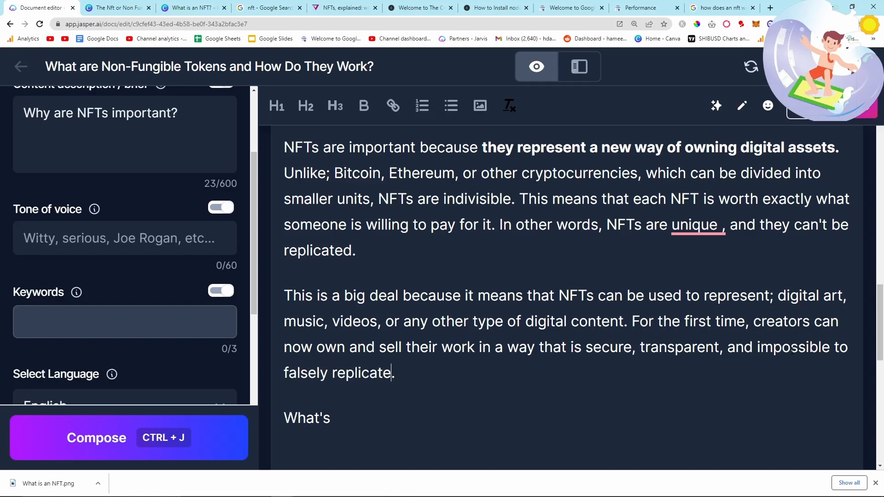
{"action": "left_click_drag", "start_coordinate": [541, 380], "coordinate": [757, 347]}
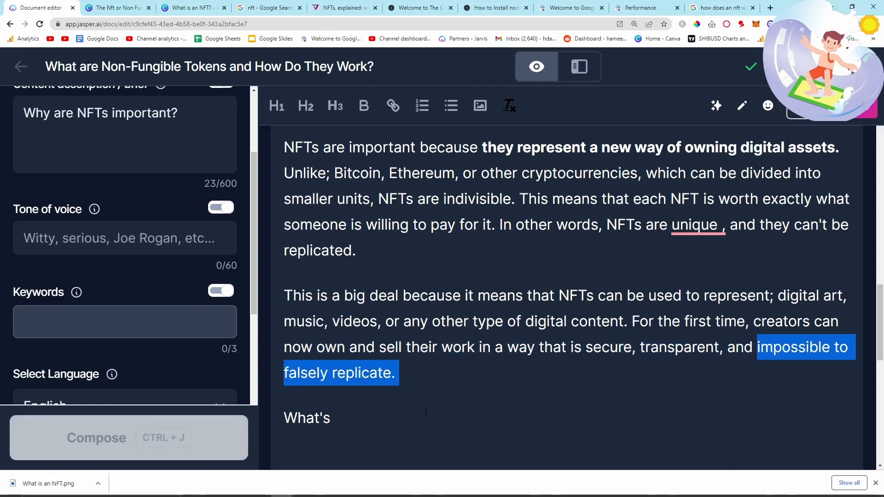
- Replace the leftover "What's" line with "What should you be aware of before buying an NFT?"
{"action": "left_click", "coordinate": [298, 416]}
{"action": "left_click_drag", "start_coordinate": [346, 422], "coordinate": [270, 422]}
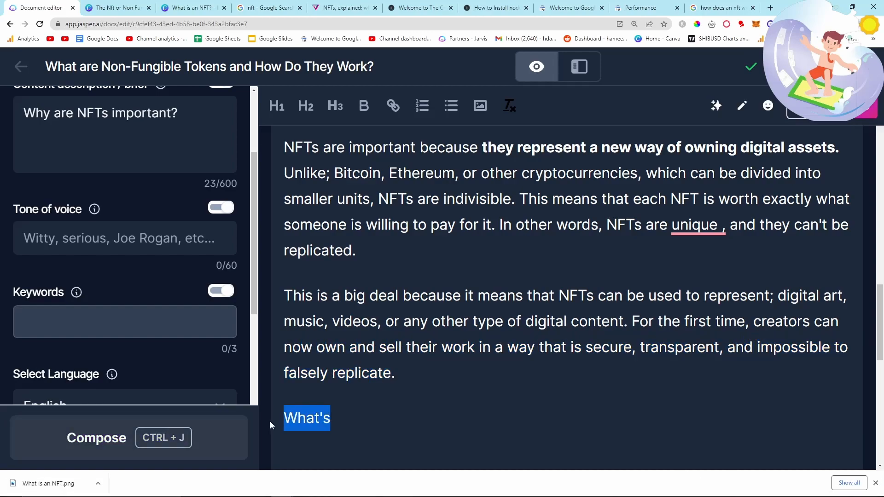
{"action": "key", "text": "BackSpace"}
{"action": "scroll", "coordinate": [300, 413], "scroll_direction": "down", "scroll_amount": 3}
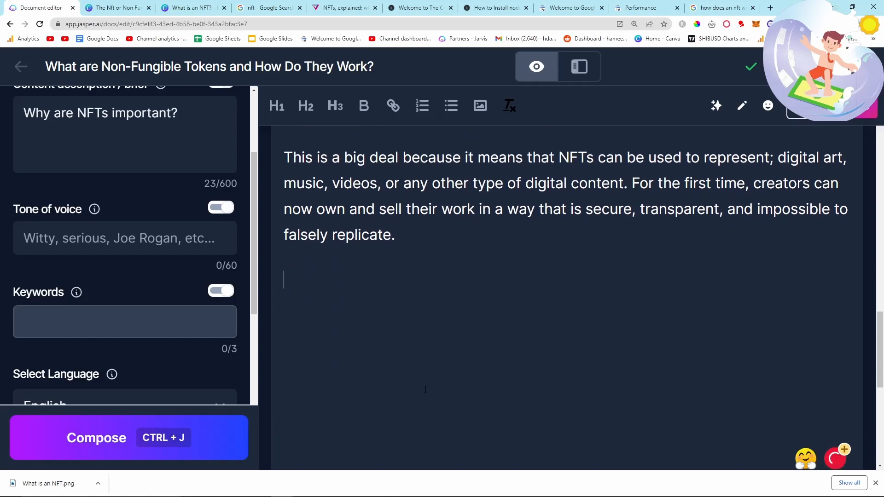
{"action": "type", "text": "What should you"}
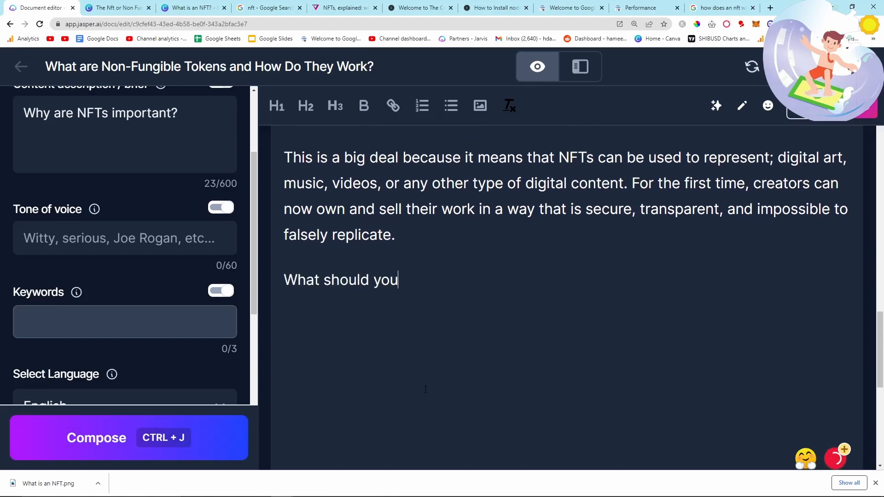
{"action": "type", "text": " be aware of before "}
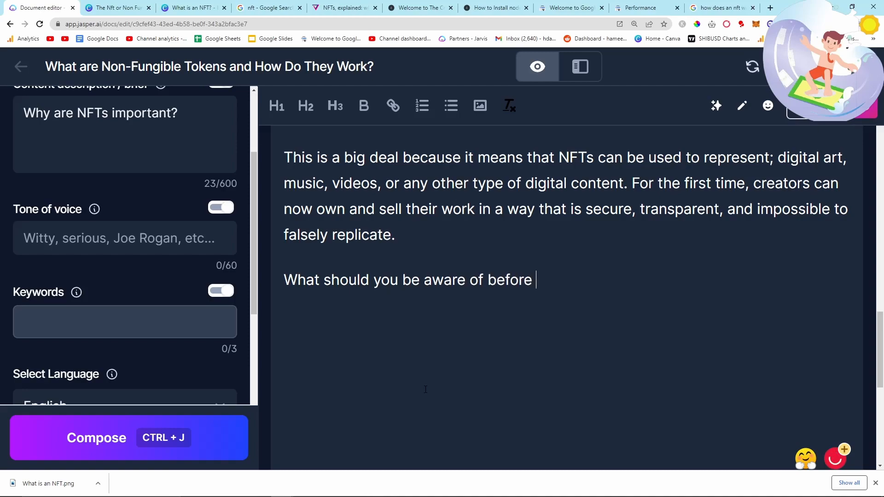
{"action": "type", "text": "buying an NFT?"}
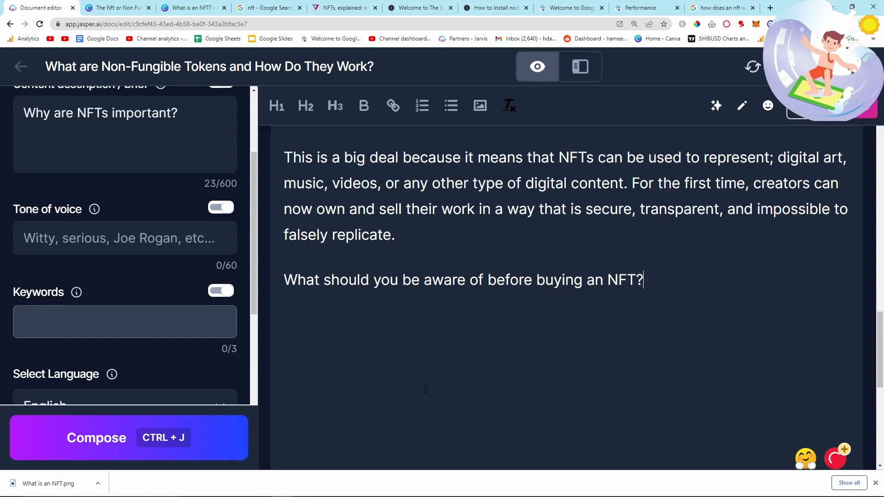
- Copy the "What should you be aware of before buying an NFT?" line into the title input, replacing its text
{"action": "left_click_drag", "start_coordinate": [644, 280], "coordinate": [268, 283]}
{"action": "key", "text": "ctrl+c"}
{"action": "scroll", "coordinate": [157, 166], "scroll_direction": "up", "scroll_amount": 3}
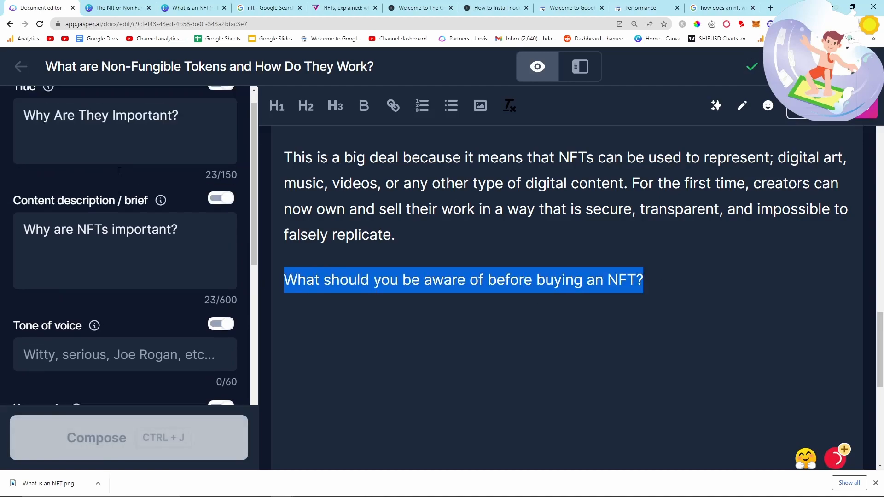
{"action": "left_click", "coordinate": [148, 143]}
{"action": "key", "text": "ctrl+a"}
{"action": "key", "text": "ctrl+v"}
- Replace the content description with "What do you need to know before you buy an nft?"
{"action": "left_click_drag", "start_coordinate": [185, 254], "coordinate": [1, 252]}
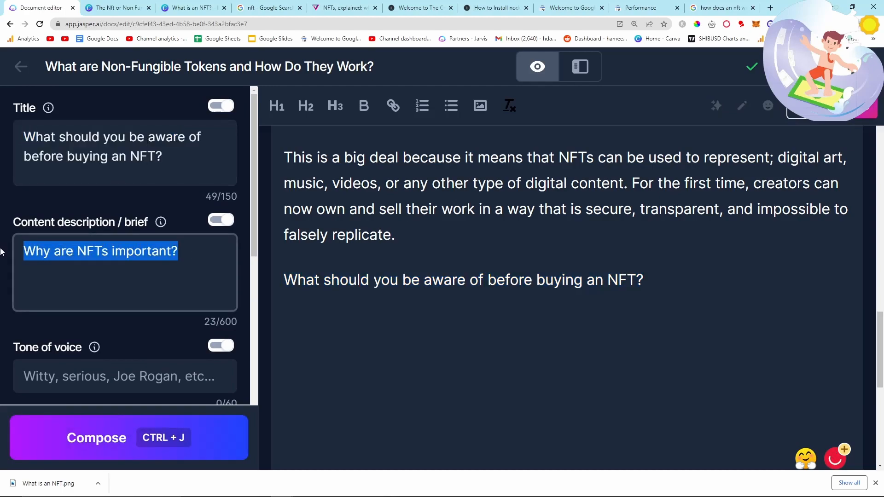
{"action": "type", "text": "What do you need to "}
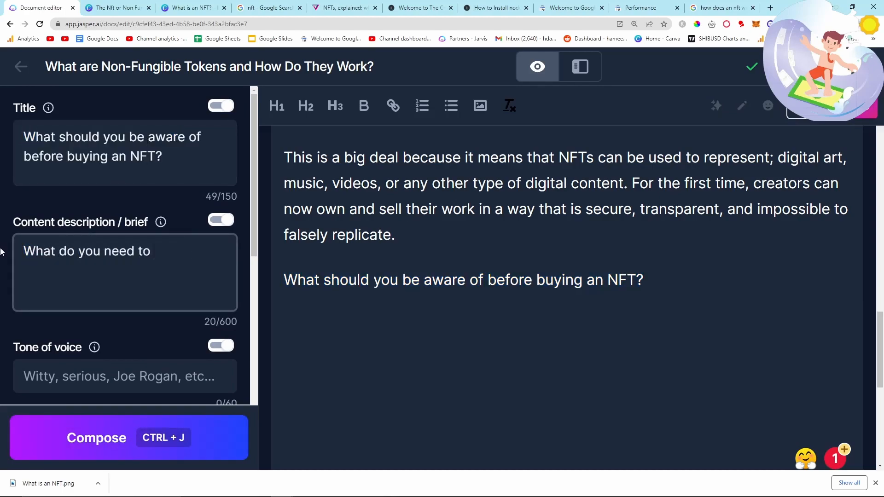
{"action": "type", "text": "know before you buy an nft?"}
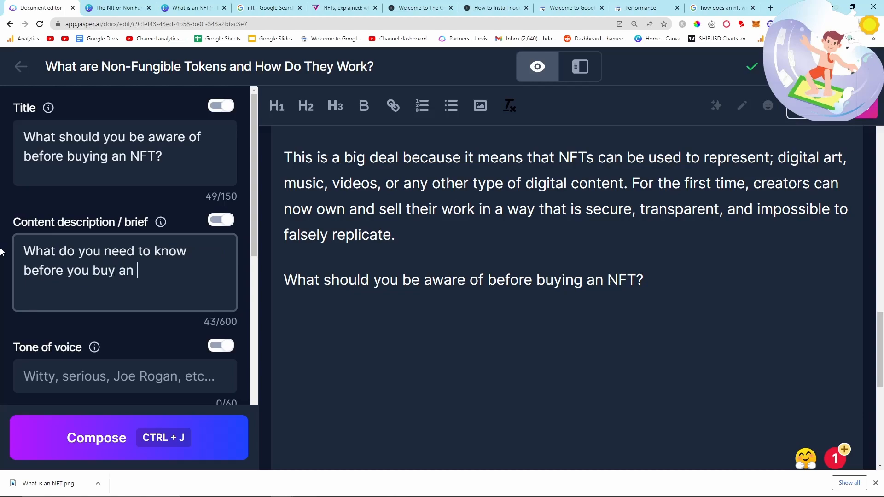
- Format the "What should you be aware of before buying an NFT?" line as an H2 heading and generate AI text below it
{"action": "left_click_drag", "start_coordinate": [647, 279], "coordinate": [282, 279]}
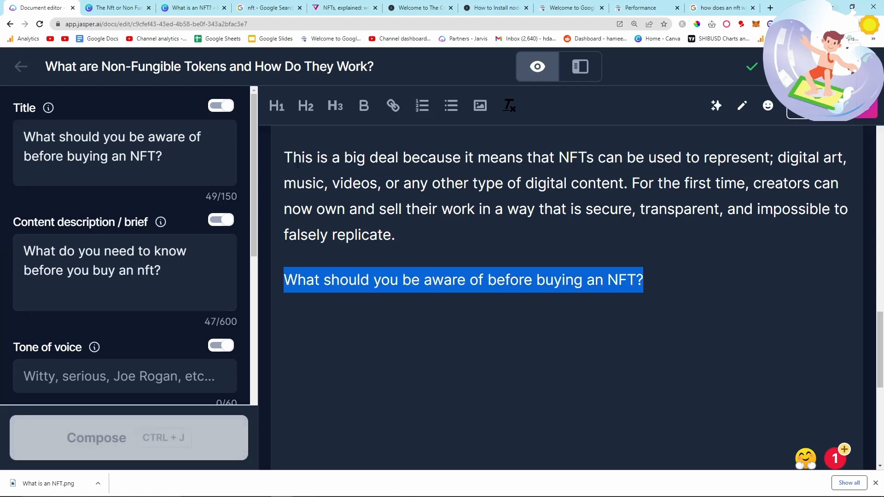
{"action": "left_click", "coordinate": [305, 106]}
{"action": "left_click", "coordinate": [757, 288]}
{"action": "key", "text": "Return"}
{"action": "key", "text": "ctrl+j"}
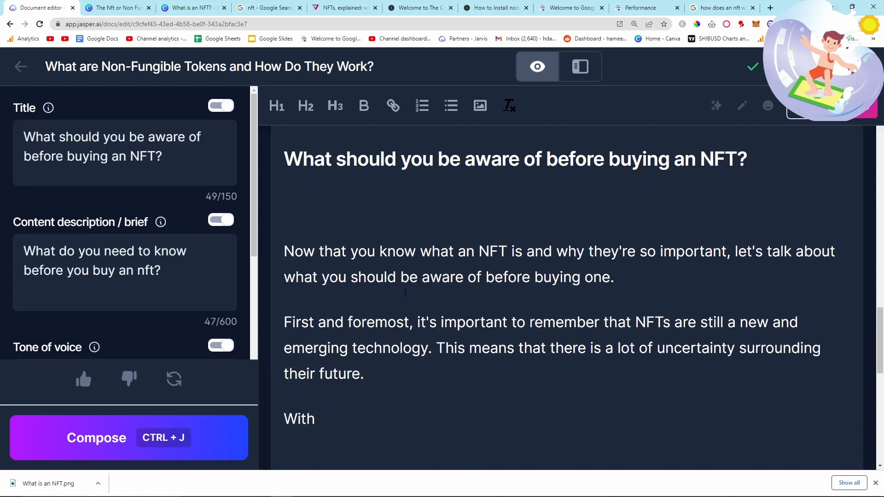
- Remove the blank line between the "What should you be aware of before buying an NFT?" heading and its generated text
{"action": "left_click", "coordinate": [333, 213]}
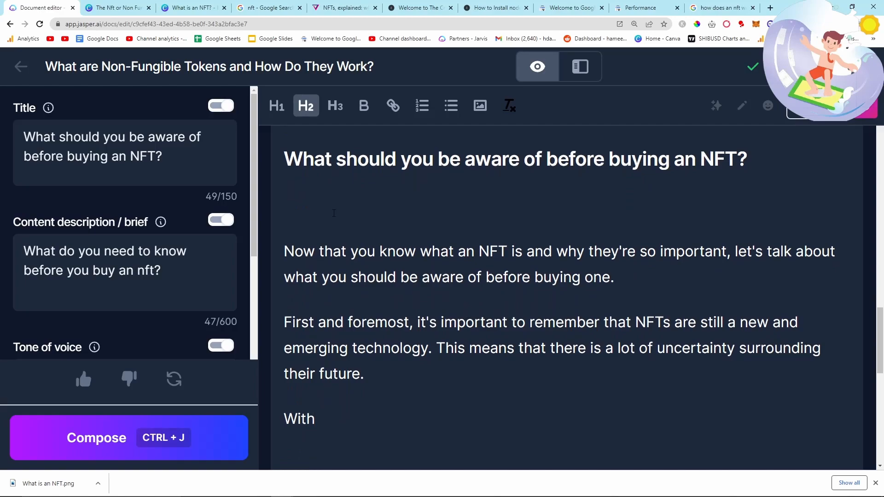
{"action": "key", "text": "BackSpace"}
{"action": "scroll", "coordinate": [382, 298], "scroll_direction": "down", "scroll_amount": 1}
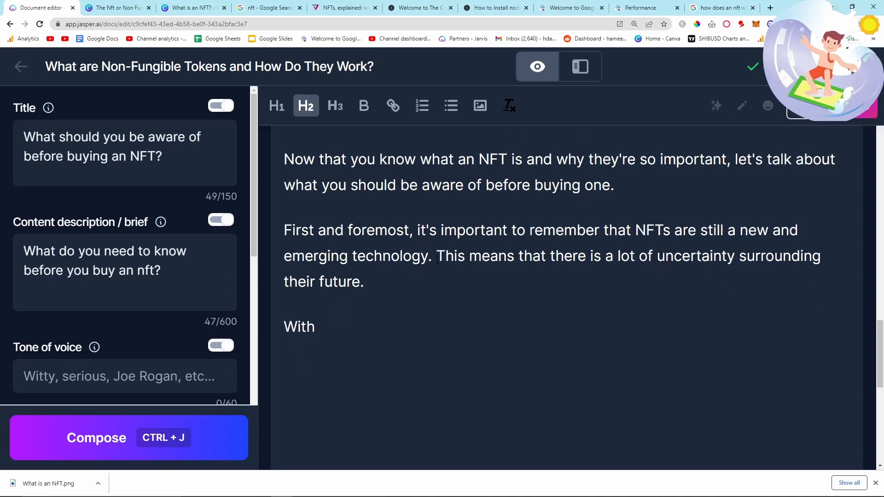
- Add the paragraph "This also means that there are a lot of snake oil salesmen, who will attempt to sell you something that has no actual value whatsoever."
{"action": "left_click", "coordinate": [410, 275]}
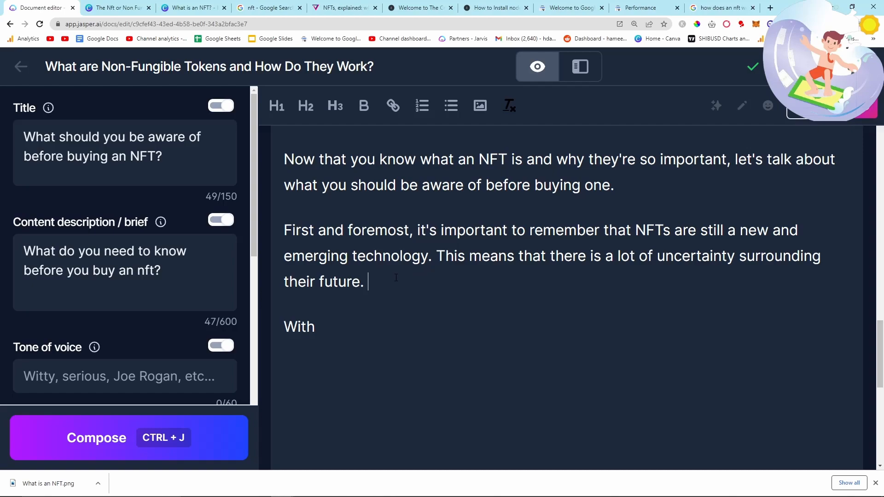
{"action": "key", "text": "Return"}
{"action": "type", "text": "This also "}
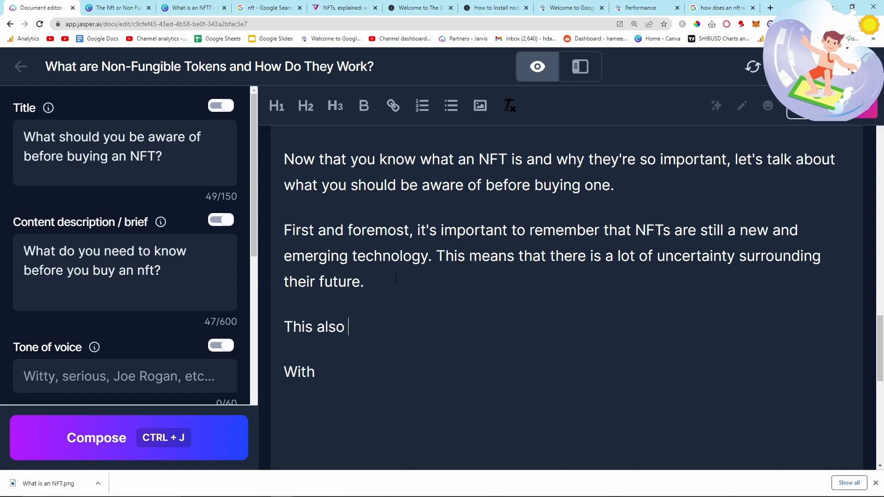
{"action": "type", "text": "means that there are a "}
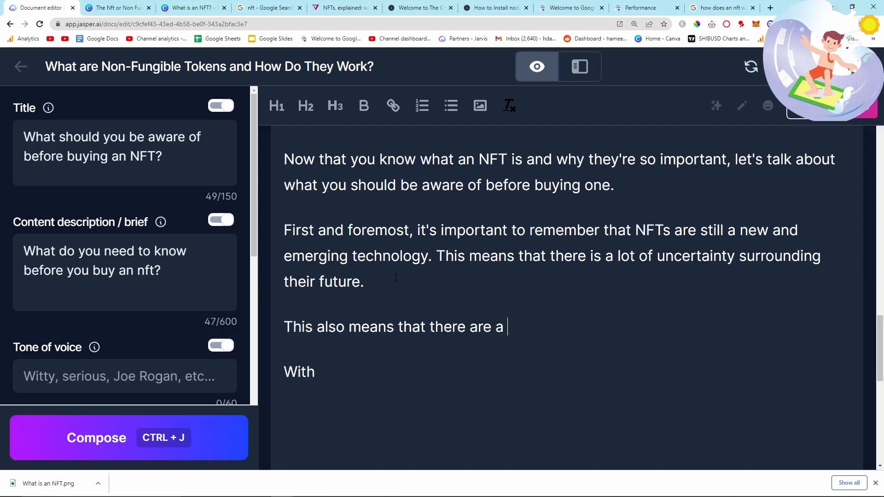
{"action": "type", "text": "lot of snake oil sale"}
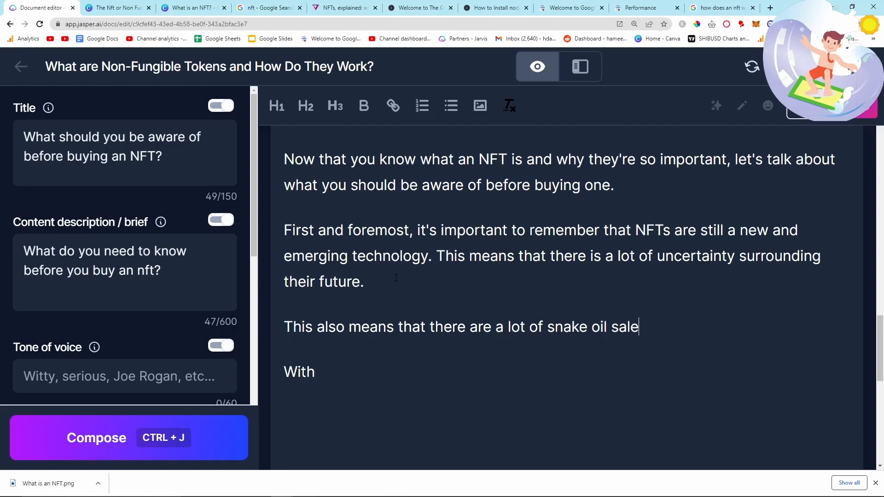
{"action": "type", "text": "smen, ho will attempt to sell"}
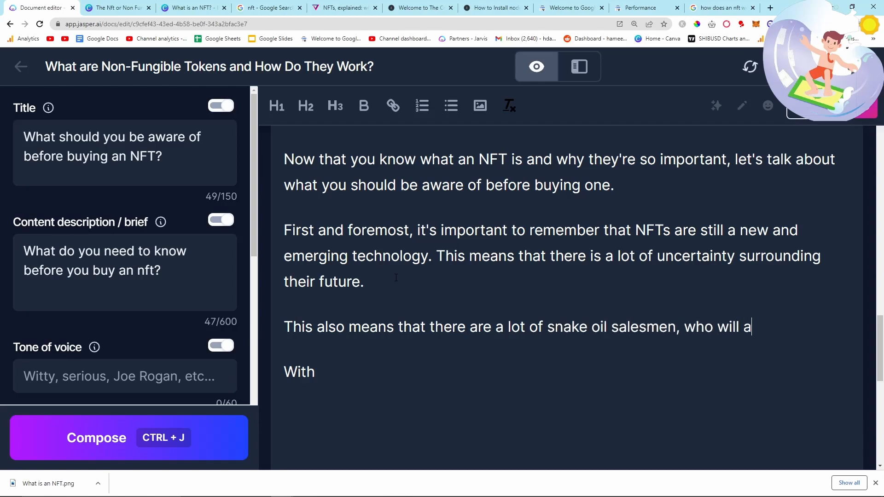
{"action": "type", "text": " you something t"}
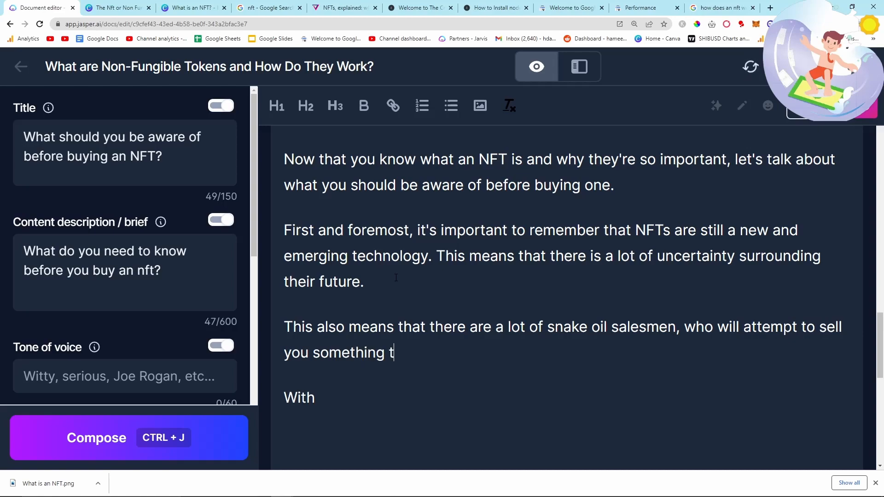
{"action": "type", "text": "hat has no actual value whate"}
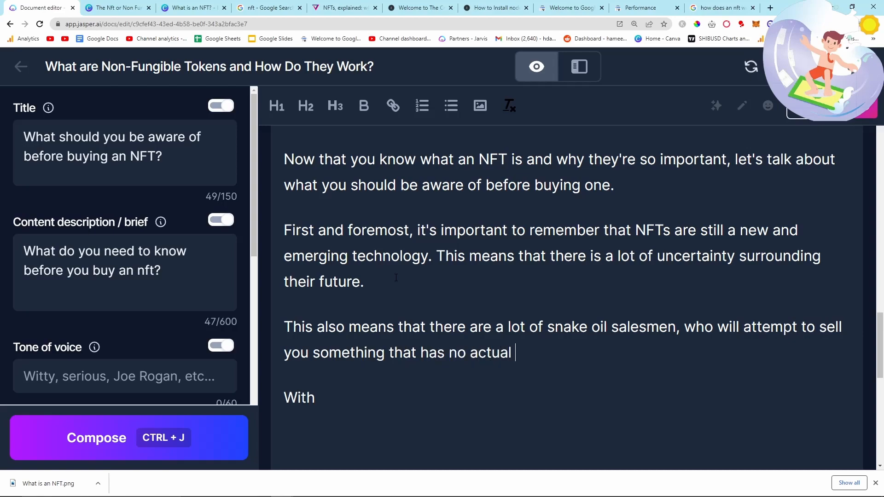
{"action": "key", "text": "BackSpace"}
{"action": "type", "text": "soever."}
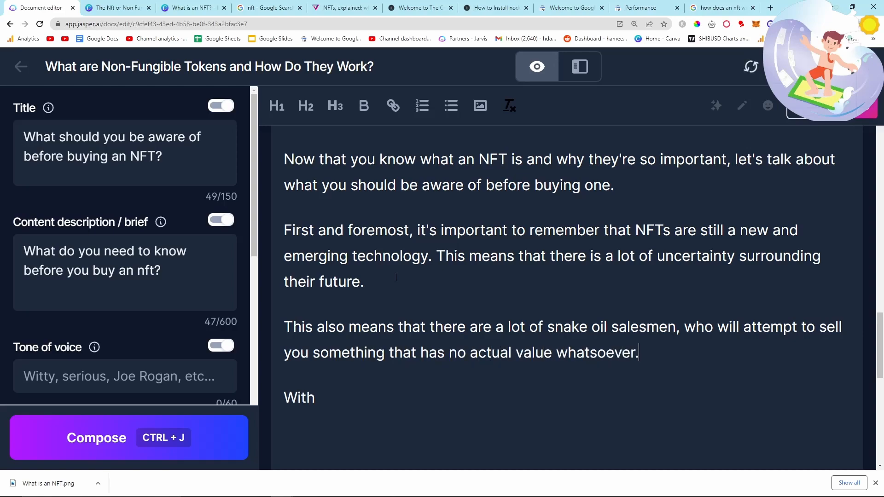
- Start a new paragraph below it with "Often times projects are overvalued and bought buy the owners of the project"
{"action": "key", "text": "Return"}
{"action": "type", "text": "Often ties"}
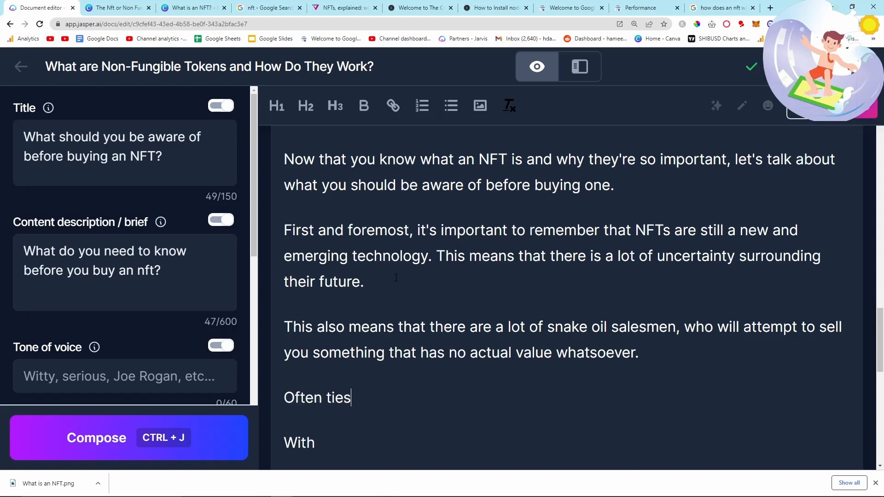
{"action": "key", "text": "BackSpace"}
{"action": "key", "text": "BackSpace"}
{"action": "type", "text": "mes projects are"}
{"action": "scroll", "coordinate": [417, 289], "scroll_direction": "down", "scroll_amount": 3}
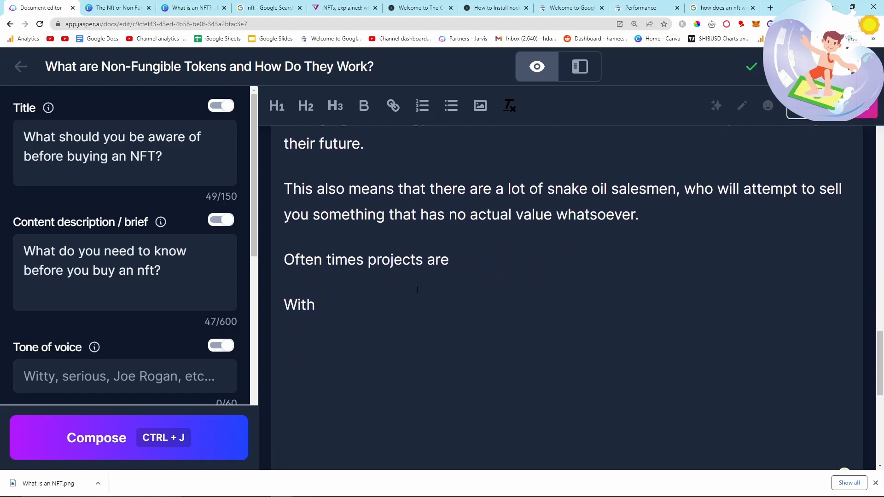
{"action": "type", "text": "overvalued and "}
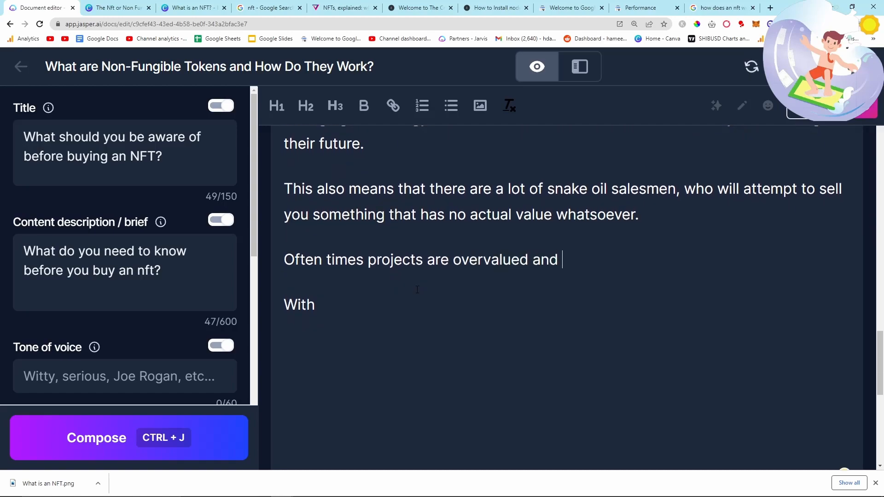
{"action": "type", "text": "bought buy the owners of the project, in or"}
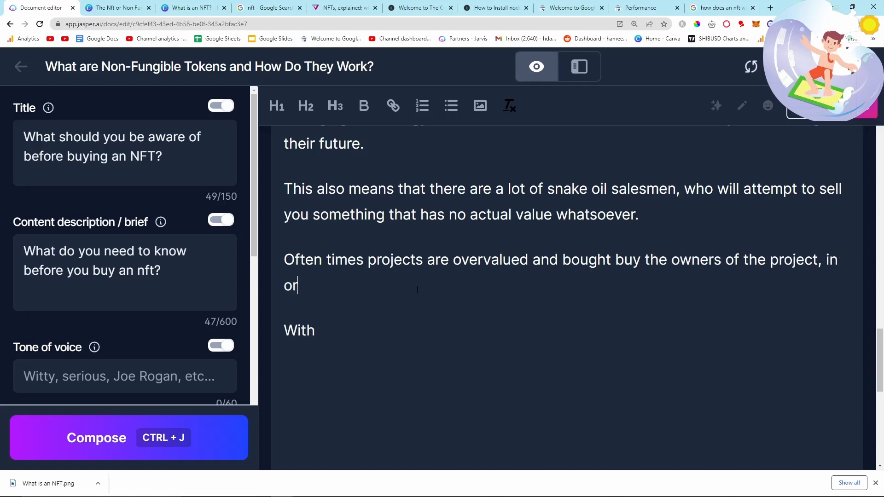
- Finish the paragraph with "in order to artificially inflate the prices. This can lead to you losing all of your money." and correct "buy" to "by"
{"action": "type", "text": "der to artificially inflate the prices. This can lead to you "}
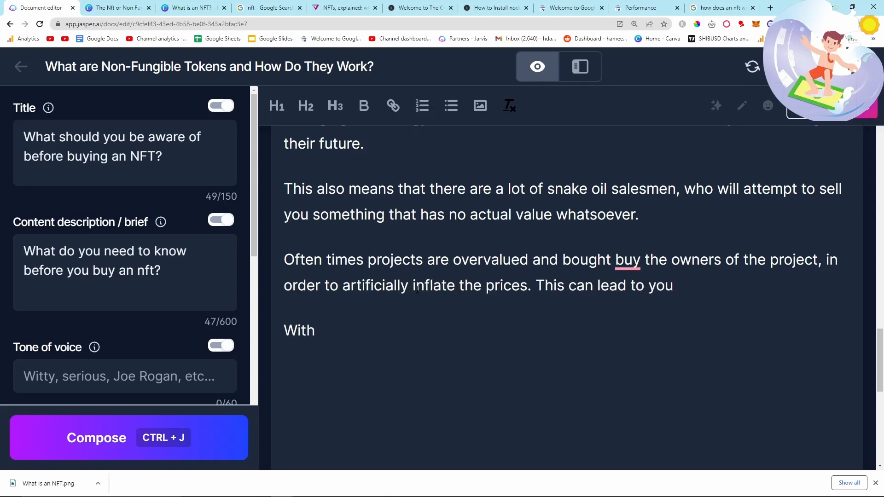
{"action": "type", "text": "losing all of your money,"}
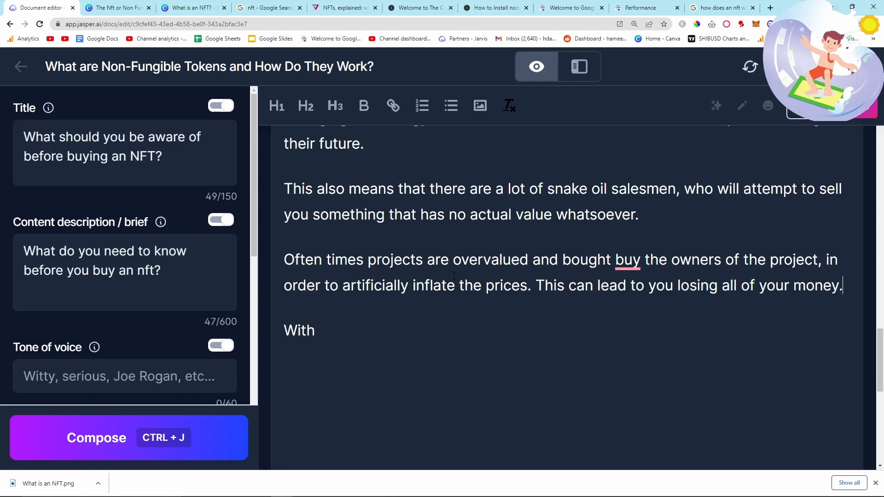
{"action": "mouse_move", "coordinate": [634, 256]}
{"action": "left_click", "coordinate": [613, 315]}
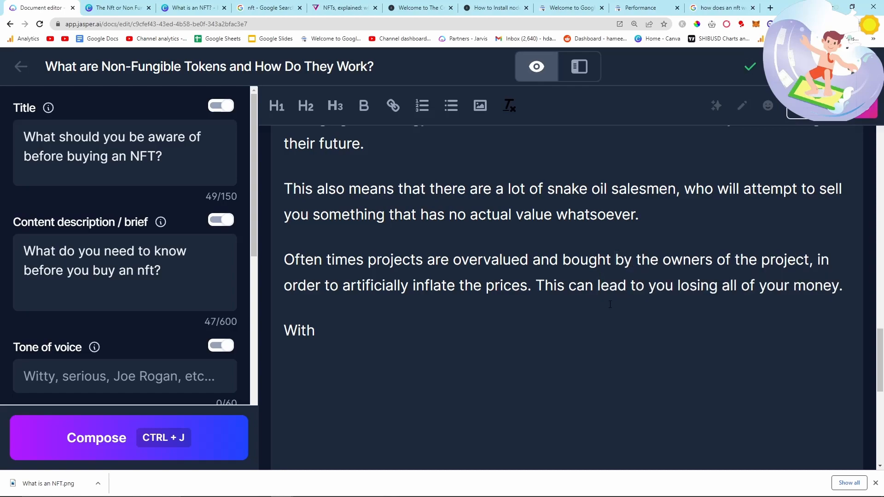
- Delete the leftover word "With" below the last paragraph, leaving an empty line at the document's end
{"action": "left_click_drag", "start_coordinate": [359, 328], "coordinate": [262, 325]}
{"action": "key", "text": "BackSpace"}
{"action": "scroll", "coordinate": [263, 325], "scroll_direction": "up", "scroll_amount": 1}
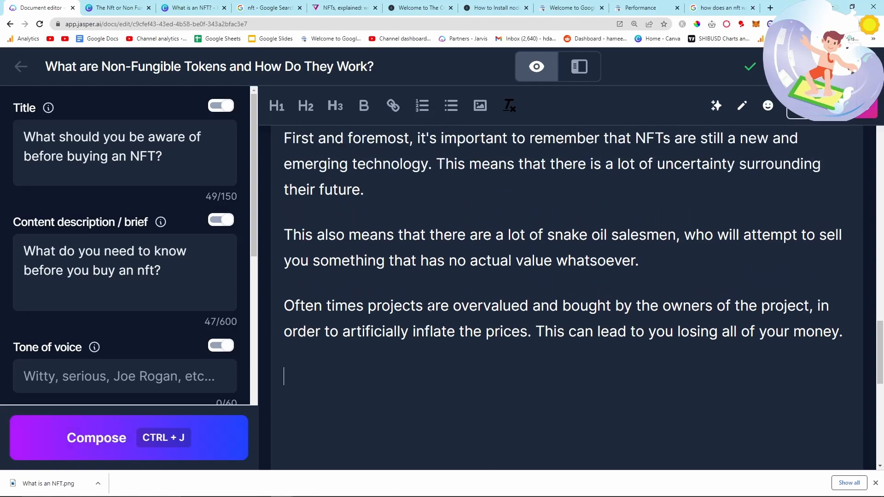
{"action": "scroll", "coordinate": [431, 309], "scroll_direction": "down", "scroll_amount": 1}
{"action": "scroll", "coordinate": [451, 386], "scroll_direction": "down", "scroll_amount": 1}
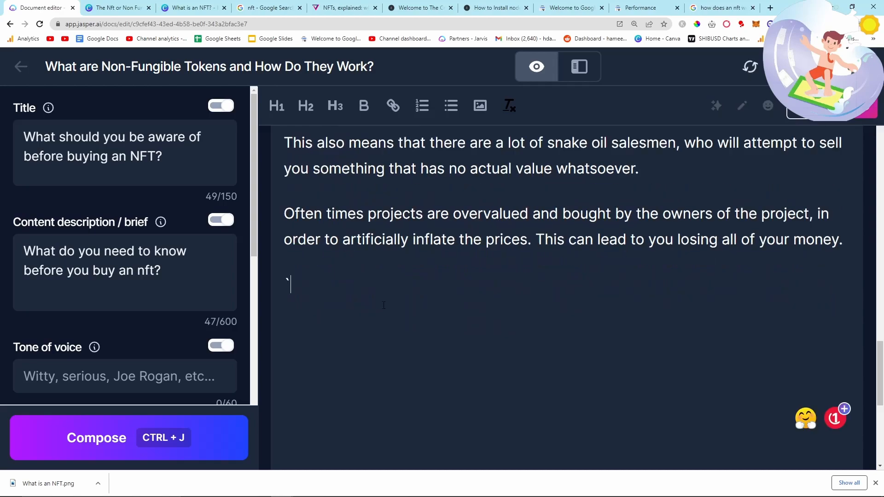
{"action": "scroll", "coordinate": [349, 271], "scroll_direction": "up", "scroll_amount": 4}
{"action": "scroll", "coordinate": [350, 271], "scroll_direction": "up", "scroll_amount": 2}
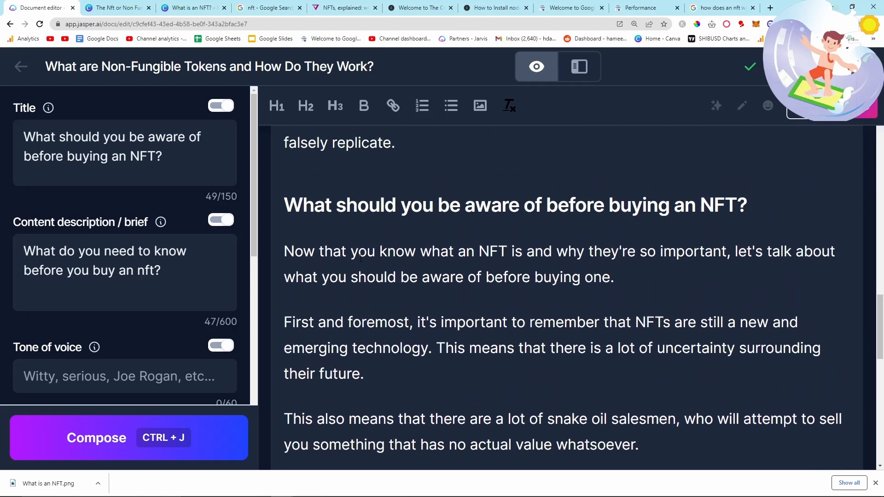
{"action": "left_click_drag", "start_coordinate": [275, 205], "coordinate": [808, 211]}
{"action": "scroll", "coordinate": [393, 325], "scroll_direction": "down", "scroll_amount": 6}
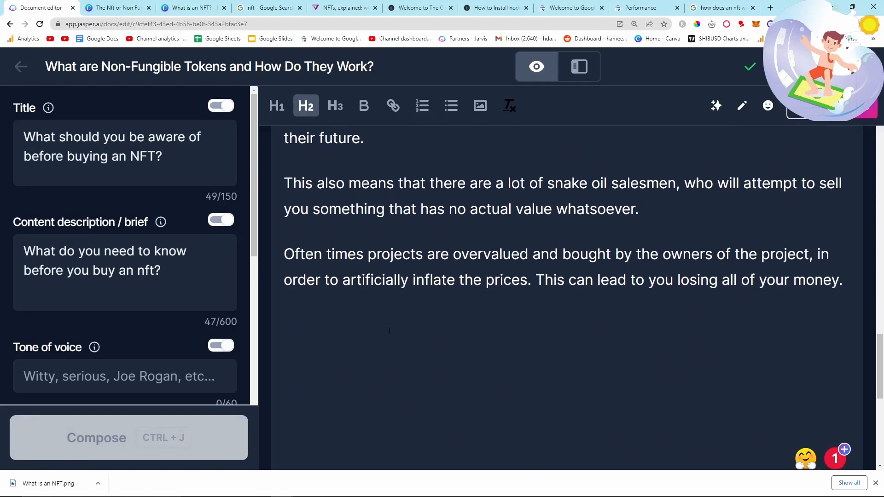
{"action": "left_click", "coordinate": [376, 307]}
- Switch to the Google results for "how does an nft work", expand the related question "How do NFT projects work?" and copy the question
{"action": "left_click_drag", "start_coordinate": [723, 8], "coordinate": [111, 8]}
{"action": "scroll", "coordinate": [258, 242], "scroll_direction": "up", "scroll_amount": 6}
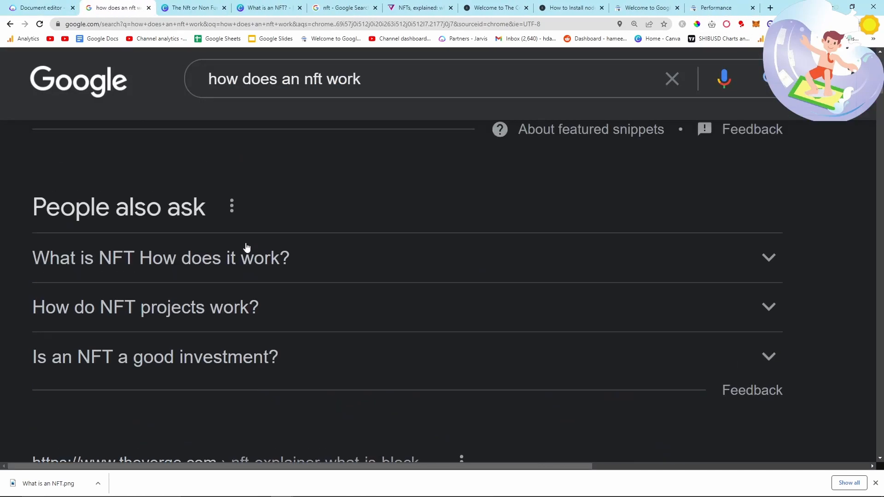
{"action": "left_click", "coordinate": [230, 307]}
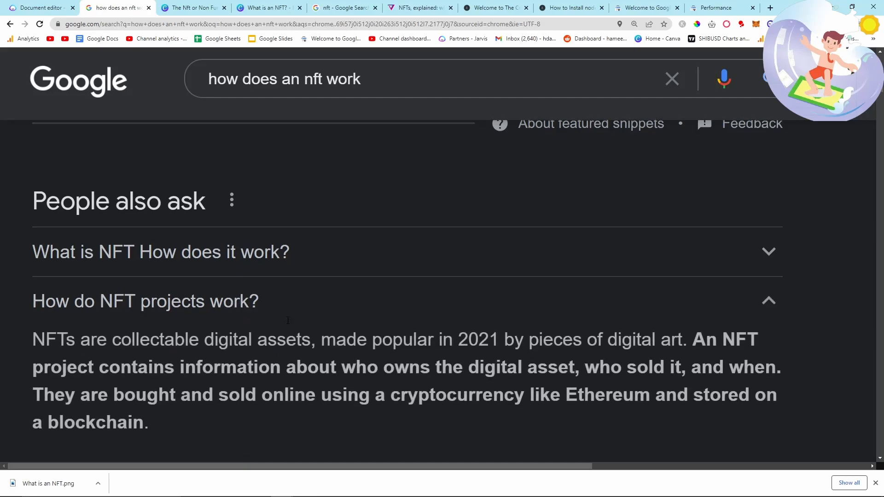
{"action": "scroll", "coordinate": [288, 324], "scroll_direction": "down", "scroll_amount": 3}
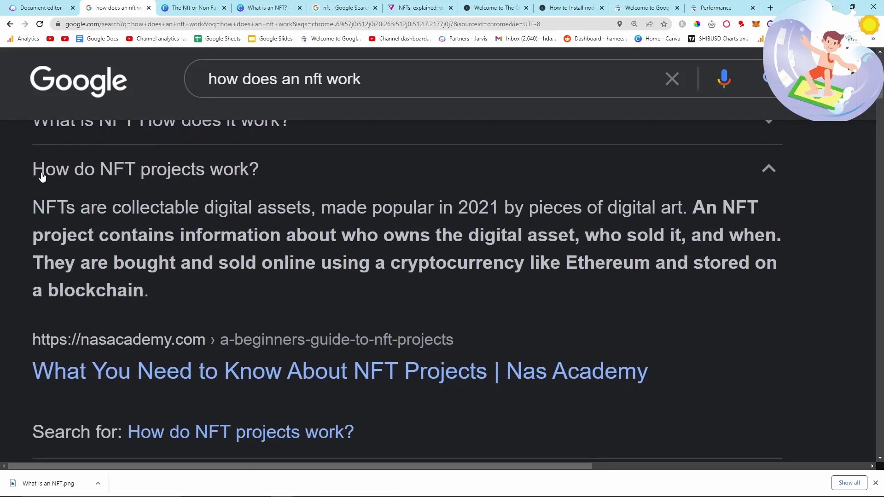
{"action": "left_click_drag", "start_coordinate": [33, 175], "coordinate": [261, 175]}
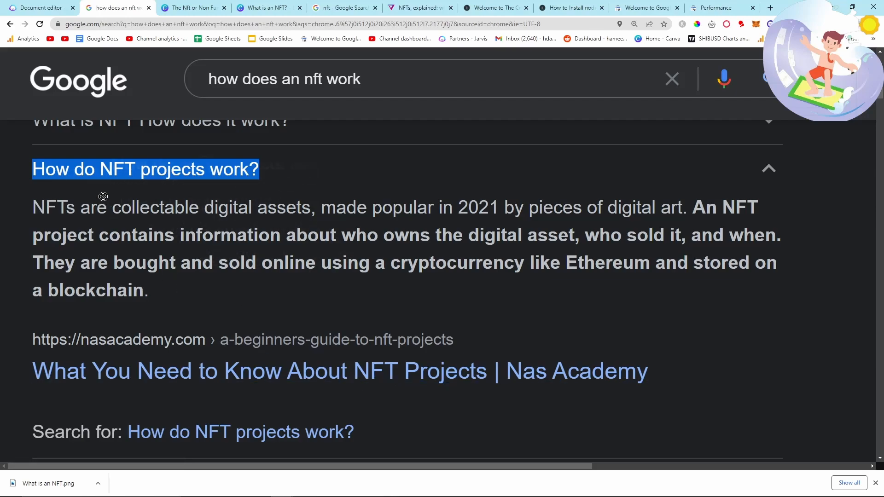
{"action": "left_click", "coordinate": [45, 222]}
{"action": "left_click_drag", "start_coordinate": [28, 172], "coordinate": [193, 317]}
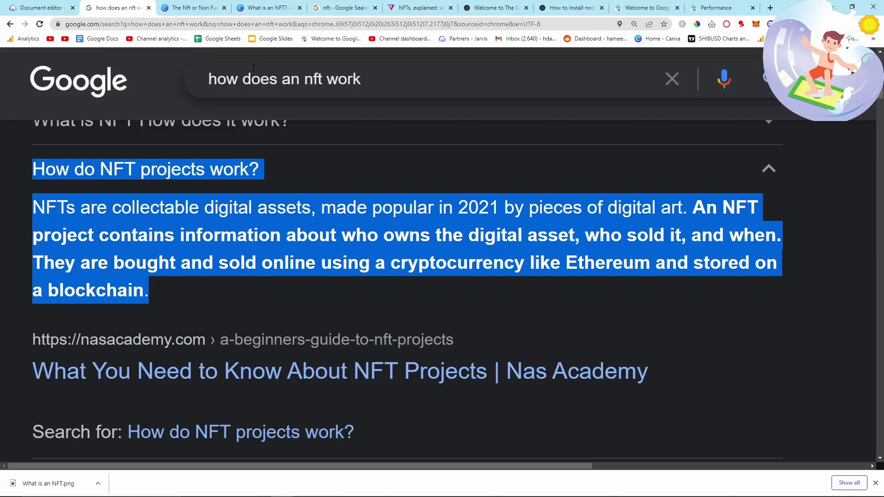
- Return to the Jasper document, paste "How do NFT projects work?" as plain text at its end and format it as an H2 heading
{"action": "left_click", "coordinate": [41, 7]}
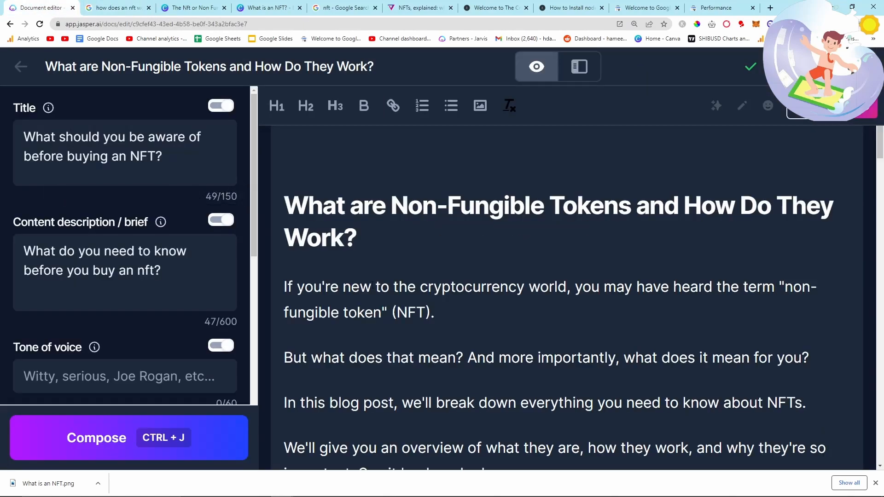
{"action": "scroll", "coordinate": [538, 388], "scroll_direction": "down", "scroll_amount": 13}
{"action": "scroll", "coordinate": [538, 388], "scroll_direction": "down", "scroll_amount": 15}
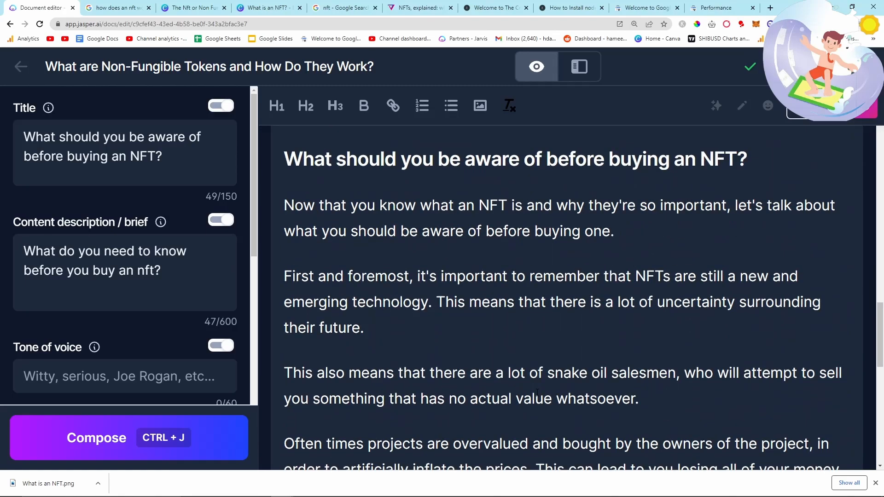
{"action": "right_click", "coordinate": [346, 181]}
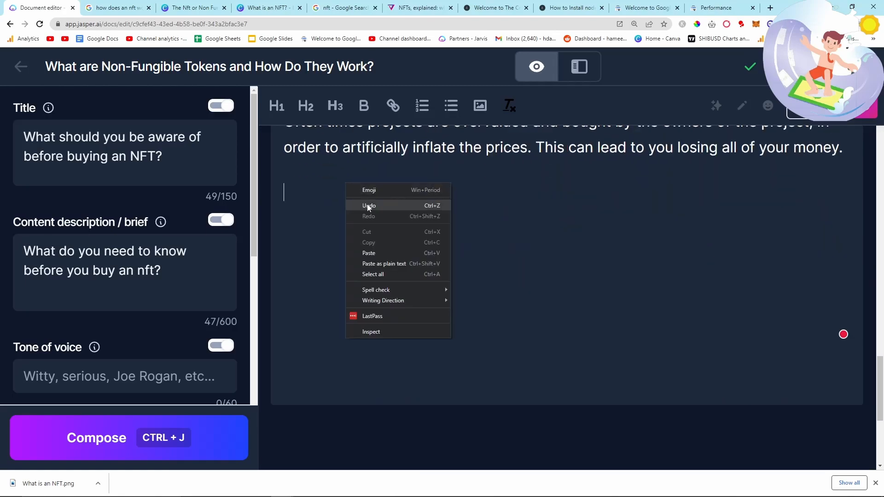
{"action": "left_click", "coordinate": [378, 263]}
{"action": "scroll", "coordinate": [401, 319], "scroll_direction": "down", "scroll_amount": 15}
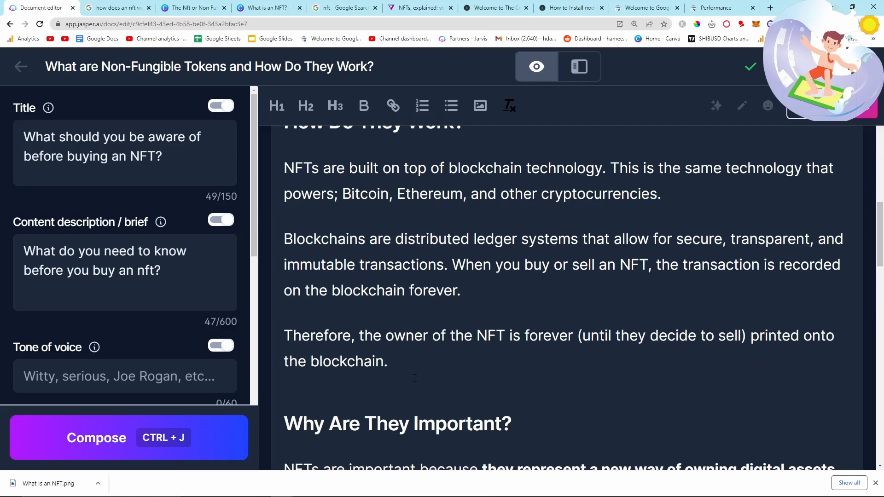
{"action": "left_click_drag", "start_coordinate": [473, 331], "coordinate": [282, 332]}
{"action": "left_click", "coordinate": [306, 106]}
- Insert two blank lines above the "How do NFT projects work?" heading and a new line below it
{"action": "left_click", "coordinate": [558, 352]}
{"action": "key", "text": "Return"}
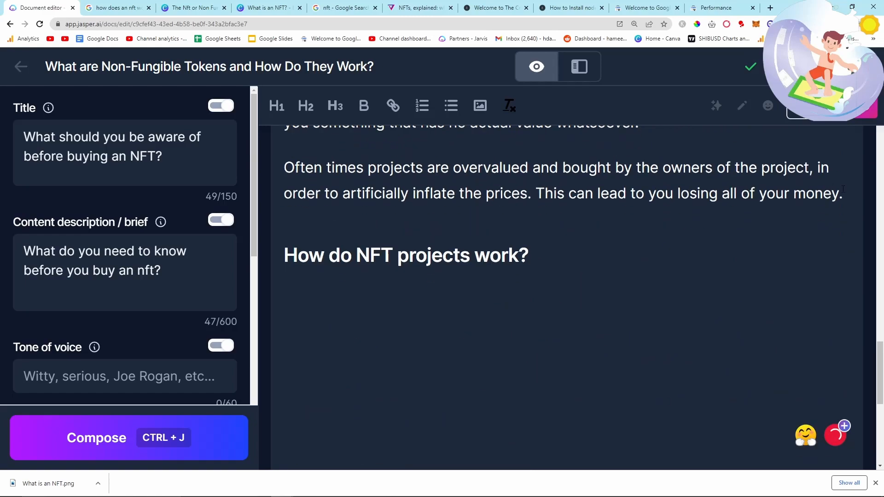
{"action": "key", "text": "Return"}
{"action": "key", "text": "Return"}
{"action": "left_click", "coordinate": [616, 338]}
{"action": "key", "text": "Return"}
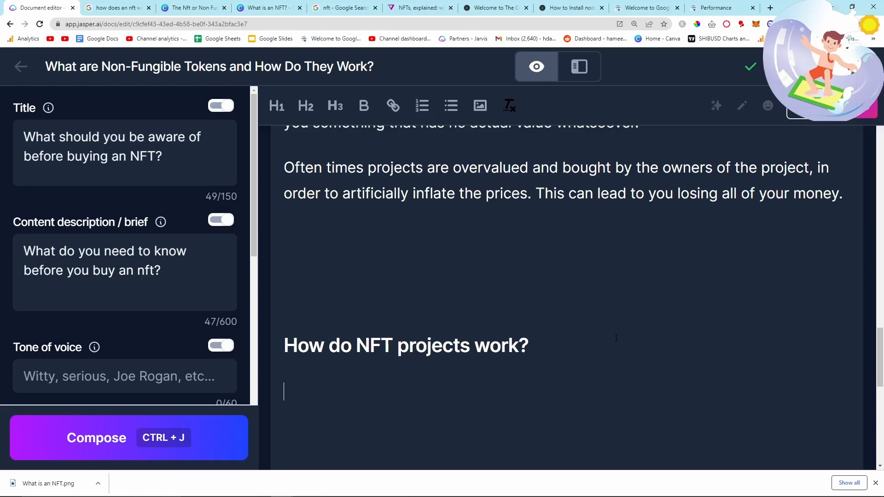
- Copy the "How do NFT projects work?" heading into the title input, replacing its text
{"action": "left_click_drag", "start_coordinate": [177, 280], "coordinate": [65, 198]}
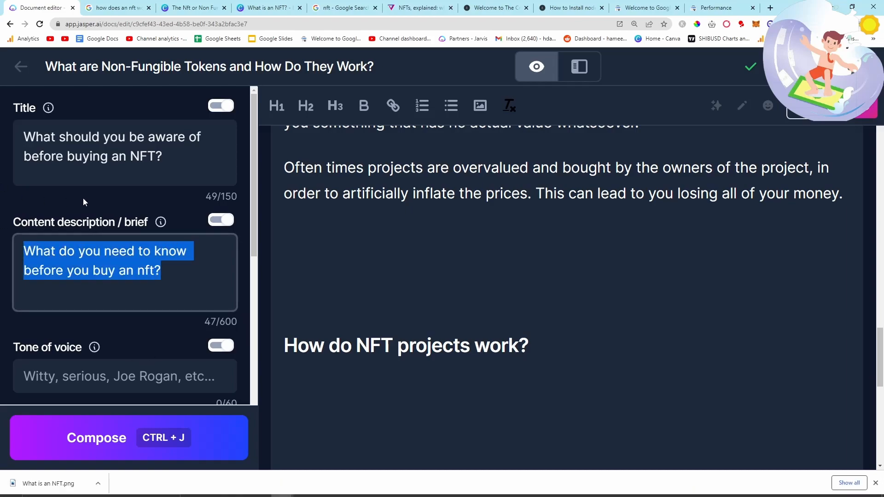
{"action": "left_click_drag", "start_coordinate": [534, 346], "coordinate": [281, 346]}
{"action": "key", "text": "ctrl+c"}
{"action": "left_click", "coordinate": [170, 175]}
{"action": "key", "text": "ctrl+a"}
{"action": "key", "text": "ctrl+v"}
- Replace the content description with "Normally what happen"
{"action": "left_click", "coordinate": [194, 262]}
{"action": "key", "text": "ctrl+a"}
{"action": "key", "text": "BackSpace"}
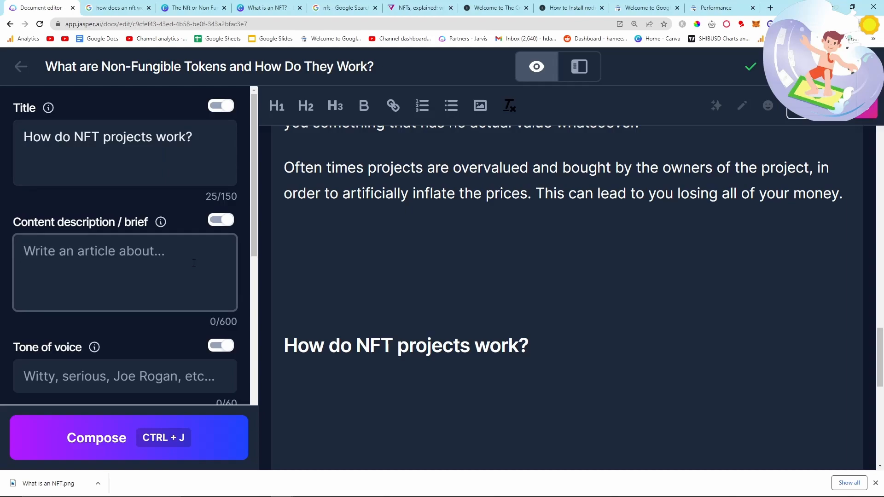
{"action": "type", "text": "Normalyl wh"}
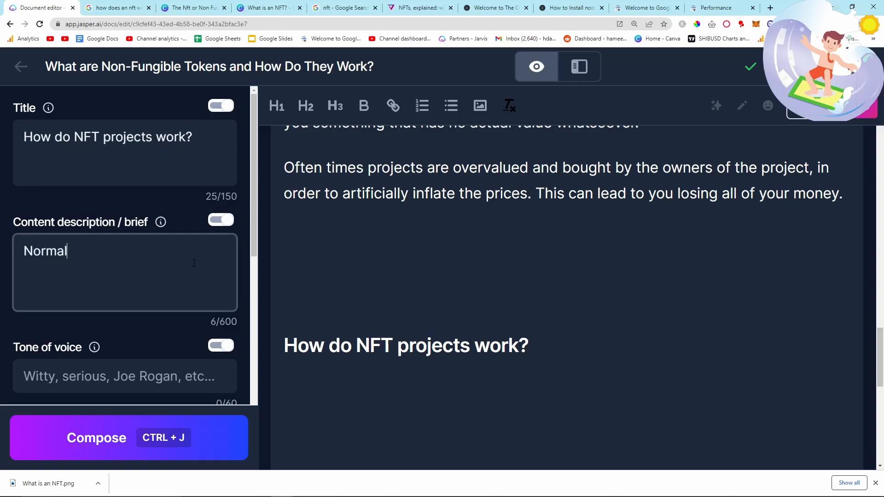
{"action": "key", "text": "BackSpace"}
{"action": "key", "text": "BackSpace"}
{"action": "key", "text": "BackSpace"}
{"action": "key", "text": "BackSpace"}
{"action": "key", "text": "BackSpace"}
{"action": "type", "text": "ly whate"}
{"action": "key", "text": "BackSpace"}
{"action": "type", "text": "happen"}
- Remove the two blank lines above the "How do NFT projects work?" heading
{"action": "left_click", "coordinate": [470, 302]}
{"action": "key", "text": "BackSpace"}
{"action": "key", "text": "BackSpace"}
- Write "Normally what happens with an NFT project is the following:" below the "How do NFT projects work?" heading and start a bulleted list under it
{"action": "left_click", "coordinate": [555, 250]}
{"action": "key", "text": "Return"}
{"action": "type", "text": "N"}
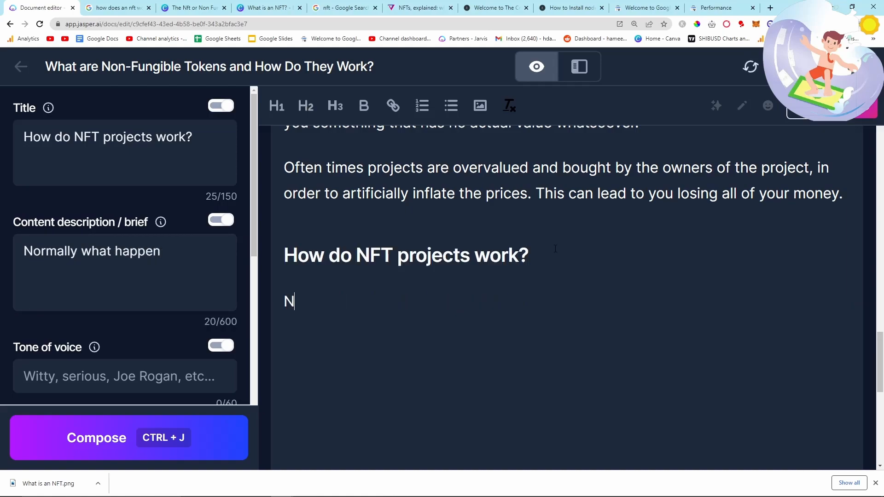
{"action": "type", "text": "ormally what happens with an NFT project"}
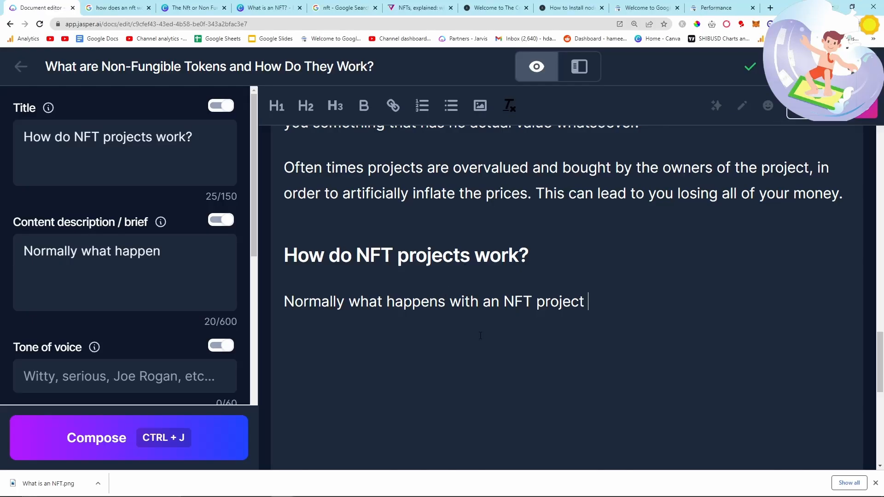
{"action": "type", "text": "is"}
{"action": "key", "text": "BackSpace"}
{"action": "key", "text": "BackSpace"}
{"action": "key", "text": "BackSpace"}
{"action": "type", "text": "is the following:"}
{"action": "key", "text": "Return"}
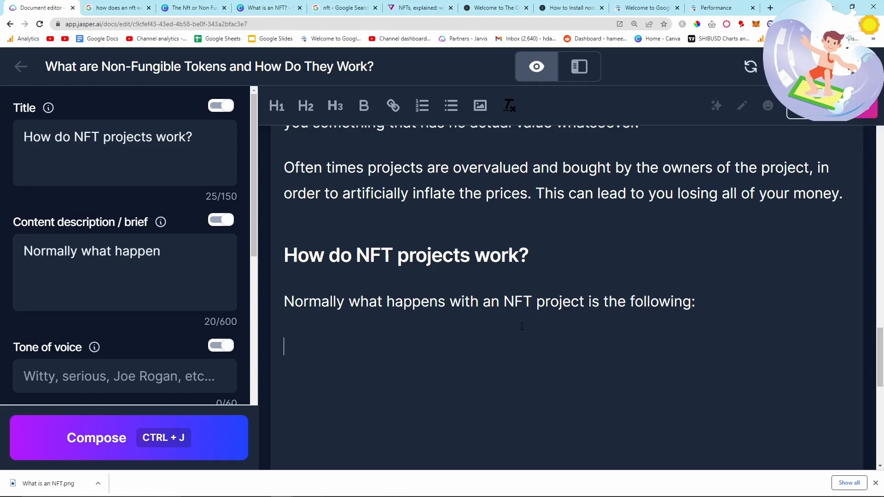
{"action": "type", "text": "-"}
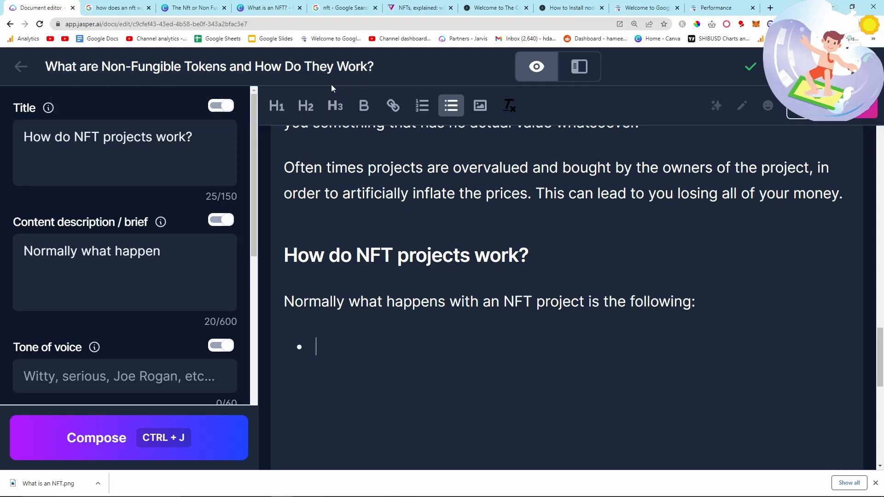
- Review the Google answer to "How do NFT projects work?" and return to the Jasper document
{"action": "left_click", "coordinate": [127, 4]}
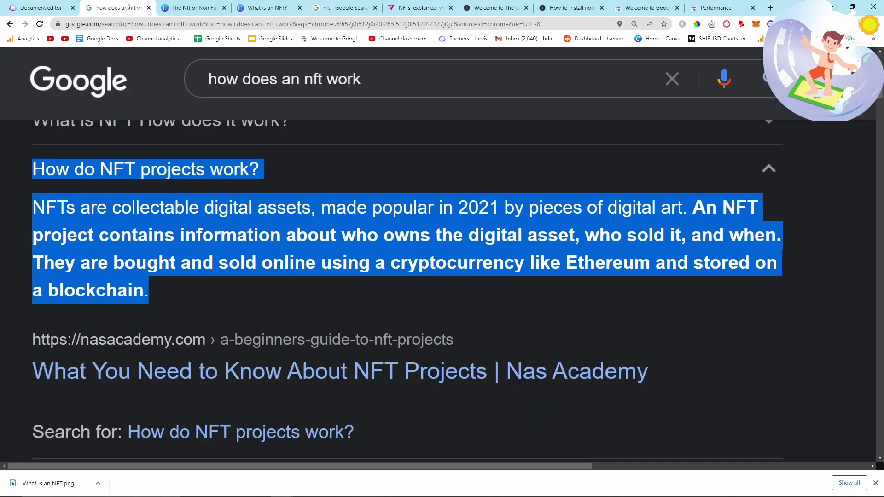
{"action": "left_click_drag", "start_coordinate": [32, 169], "coordinate": [265, 171]}
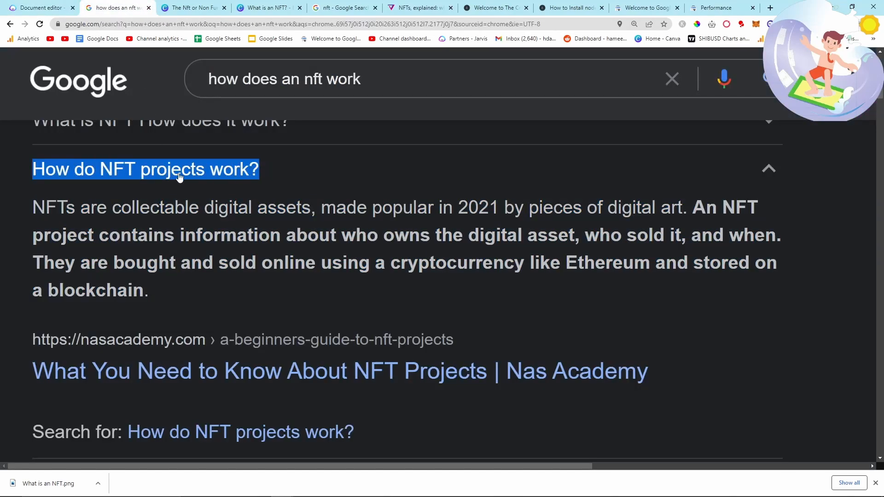
{"action": "left_click_drag", "start_coordinate": [1, 209], "coordinate": [235, 293]}
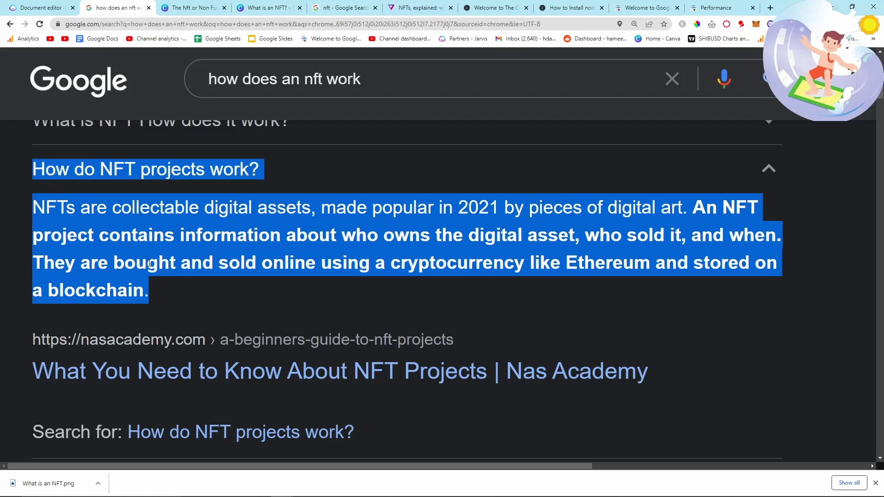
{"action": "left_click", "coordinate": [1, 252]}
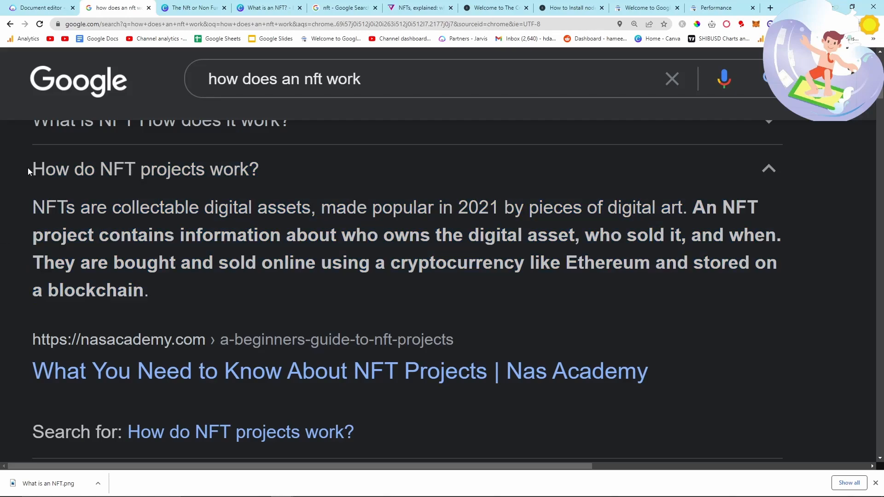
{"action": "left_click_drag", "start_coordinate": [21, 171], "coordinate": [267, 185]}
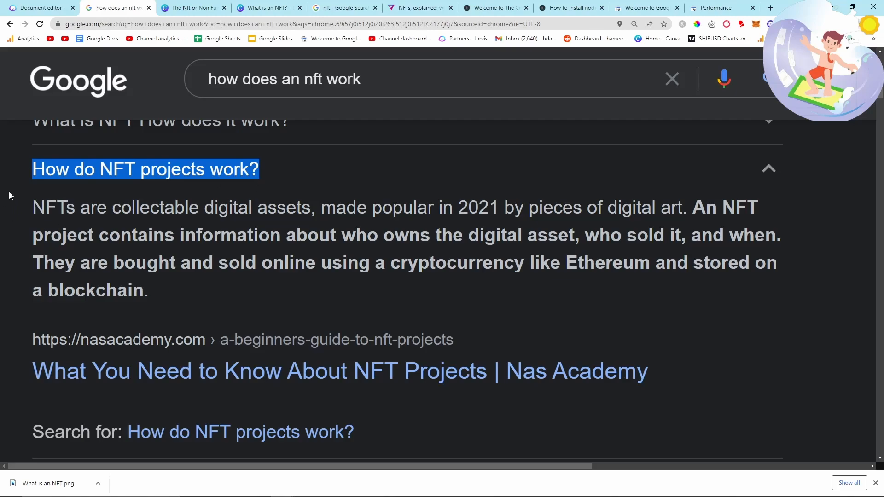
{"action": "left_click", "coordinate": [28, 8]}
{"action": "left_click_drag", "start_coordinate": [500, 307], "coordinate": [584, 307]}
{"action": "left_click", "coordinate": [584, 308]}
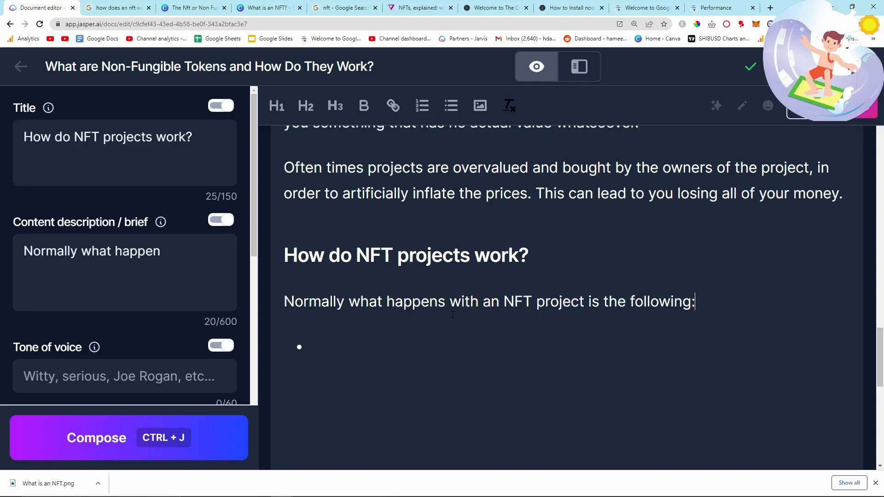
- Add the bullets "There is an artist, with a vision" and "There is a programmer who can set up Smart Contracts,"
{"action": "left_click", "coordinate": [378, 346]}
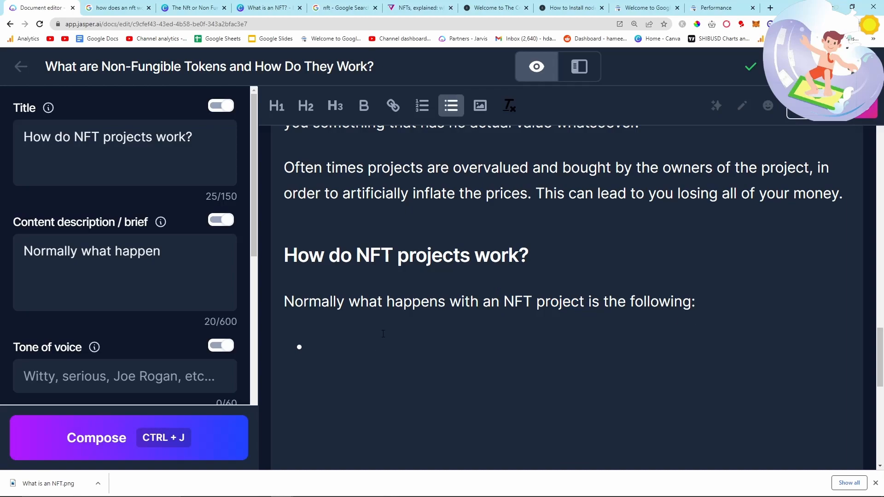
{"action": "type", "text": "There is an artist,"}
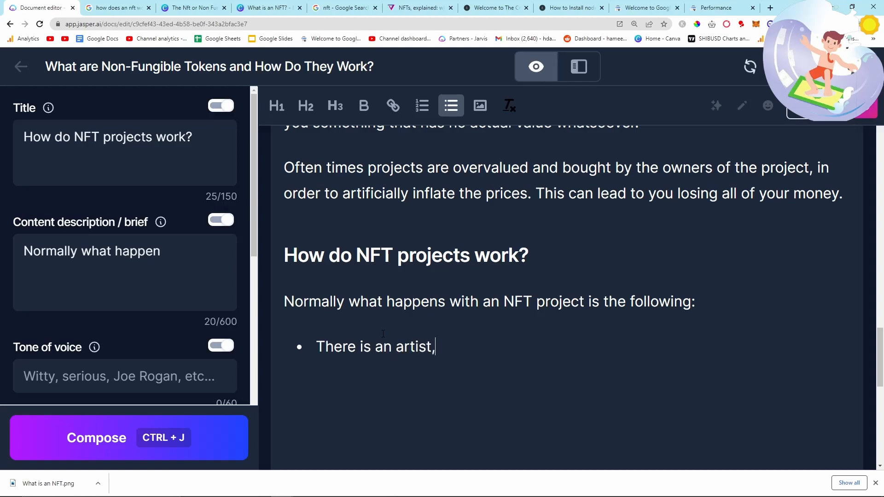
{"action": "type", "text": " with a vision There is a "}
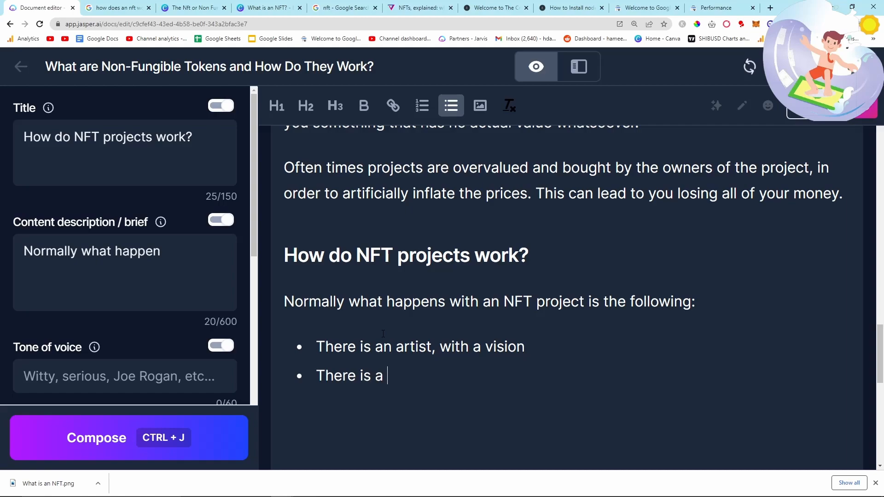
{"action": "type", "text": "programmer who can set up Smart Contracts,"}
- Link "Smart Contracts" in the second bullet to the page thecryptophile.me/smart-contracts/
{"action": "left_click_drag", "start_coordinate": [584, 376], "coordinate": [697, 376]}
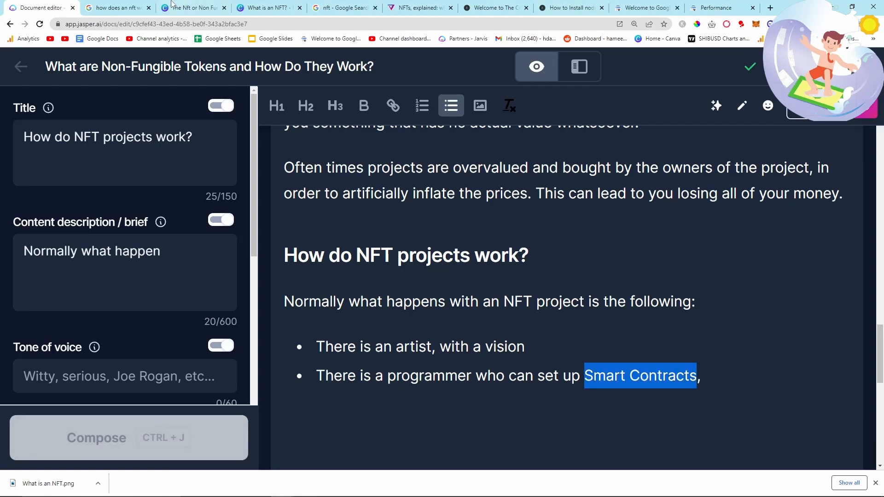
{"action": "left_click", "coordinate": [118, 7]}
{"action": "type", "text": "the"}
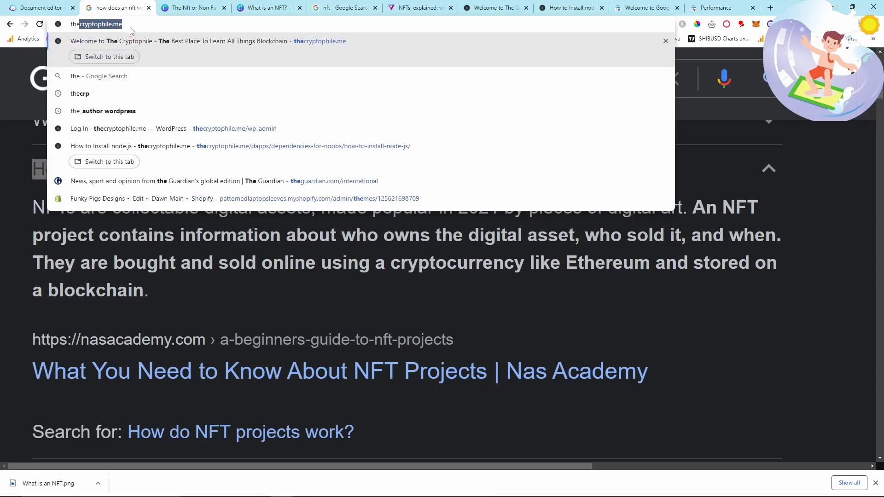
{"action": "key", "text": "Return"}
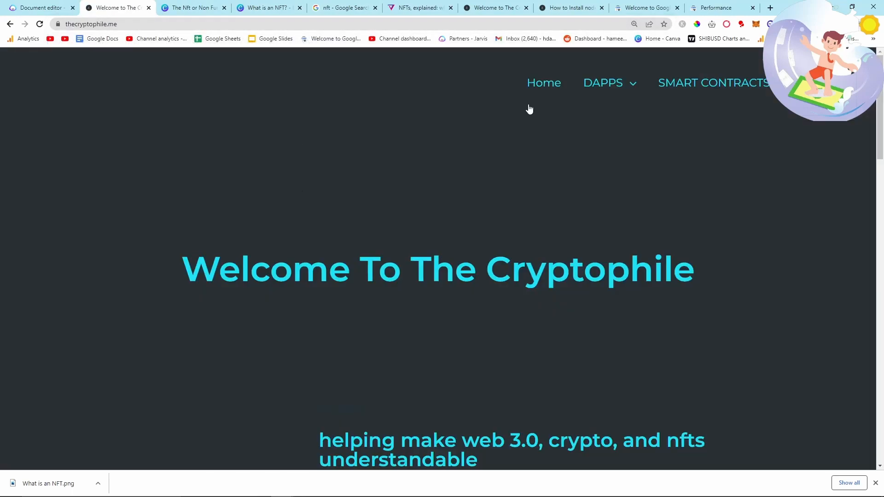
{"action": "left_click", "coordinate": [651, 89]}
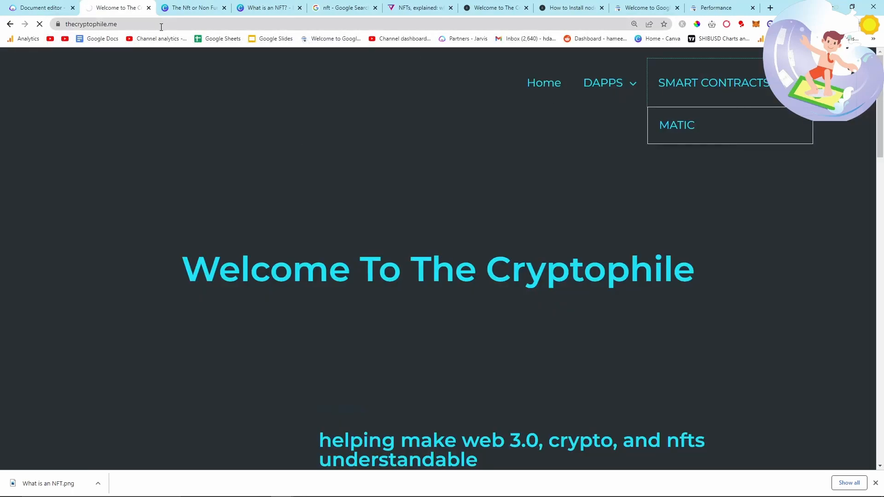
{"action": "left_click", "coordinate": [161, 26]}
{"action": "left_click", "coordinate": [42, 8]}
{"action": "key", "text": "ctrl+k"}
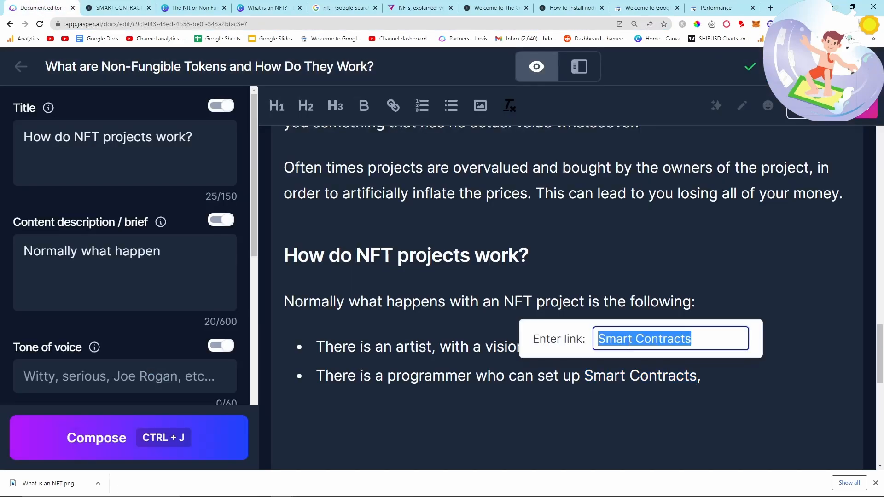
{"action": "key", "text": "ctrl+v"}
{"action": "key", "text": "Return"}
- Continue the second bullet after the "Smart Contracts" link with "a minting dApp,"
{"action": "scroll", "coordinate": [659, 361], "scroll_direction": "down", "scroll_amount": 20}
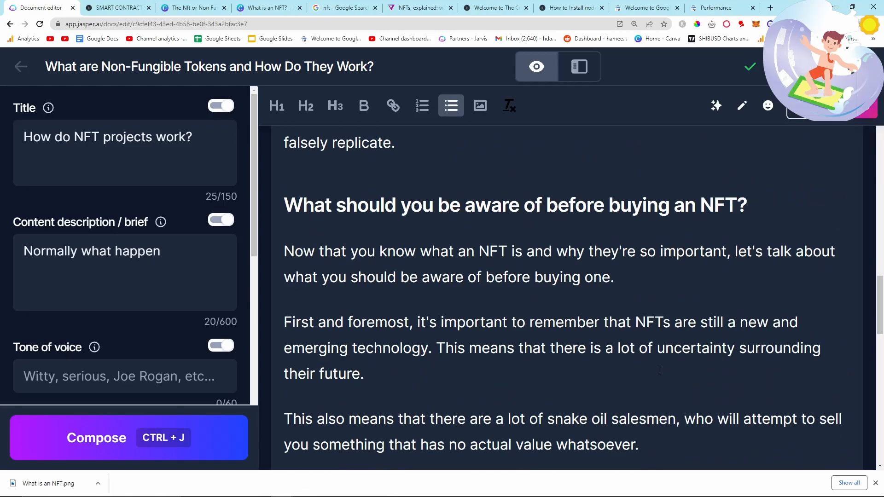
{"action": "left_click", "coordinate": [282, 326]}
{"action": "left_click", "coordinate": [721, 287]}
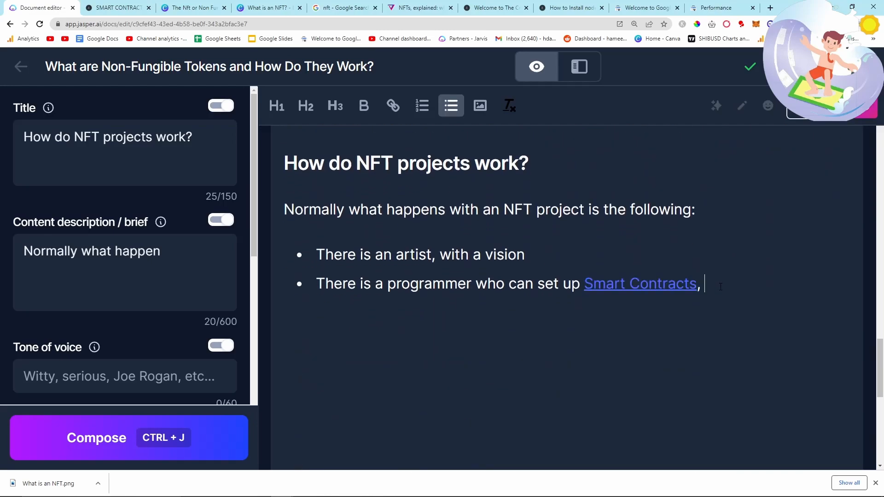
{"action": "type", "text": "a minting dApp,"}
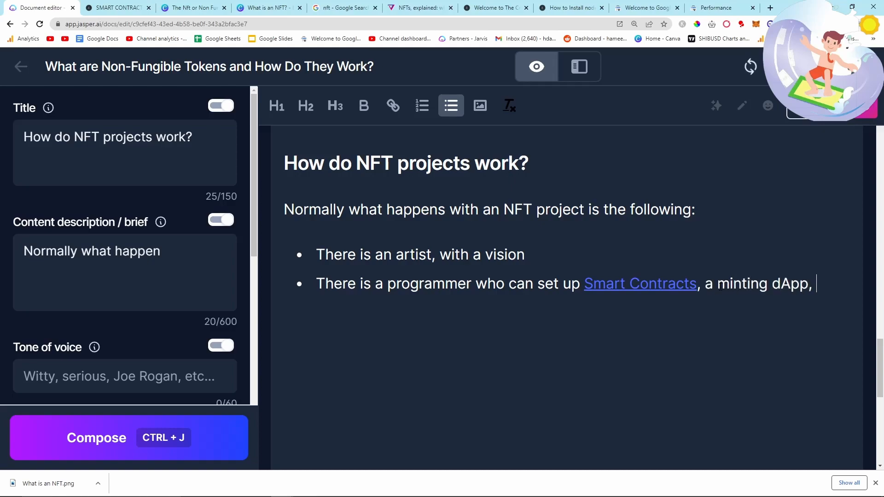
- Link "minting dApp" in the second bullet to the page thecryptophile.me/dapps/
{"action": "left_click_drag", "start_coordinate": [717, 285], "coordinate": [806, 286]}
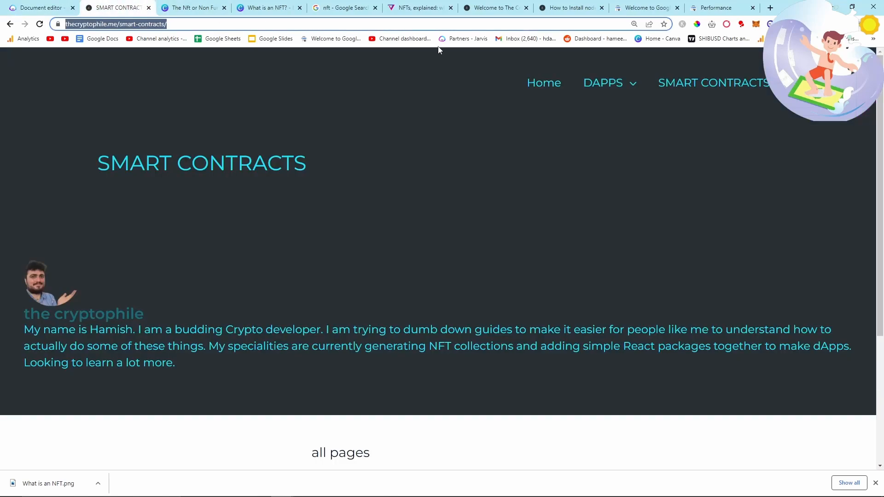
{"action": "left_click", "coordinate": [119, 8]}
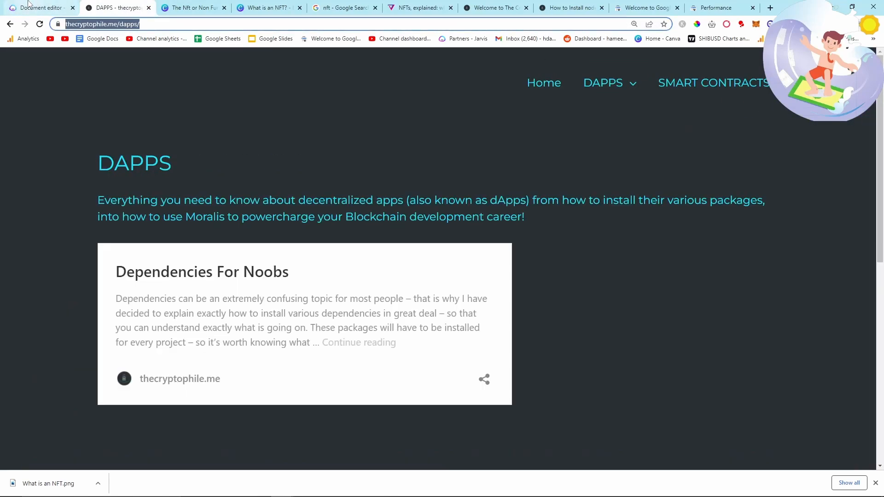
{"action": "left_click", "coordinate": [41, 7]}
{"action": "key", "text": "ctrl+k"}
{"action": "key", "text": "ctrl+v"}
{"action": "key", "text": "Return"}
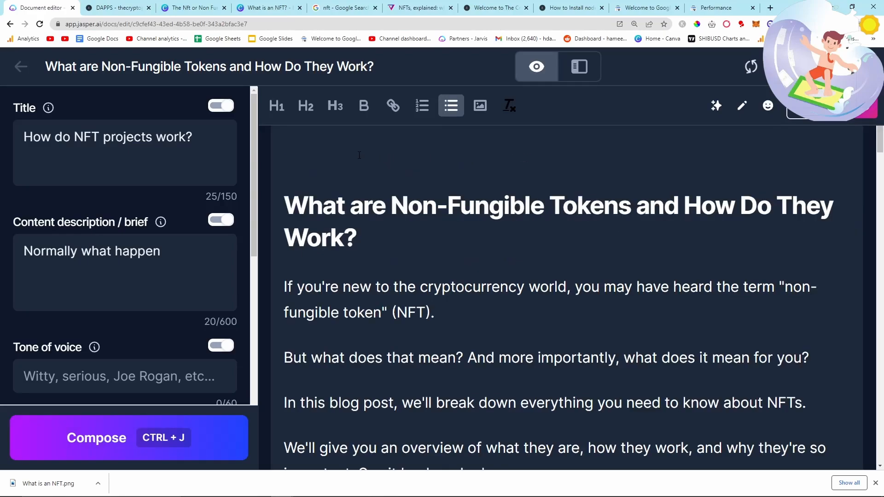
- Complete the second bullet with "and possibly generating the art" after the "minting dApp" link
{"action": "scroll", "coordinate": [569, 225], "scroll_direction": "down", "scroll_amount": 20}
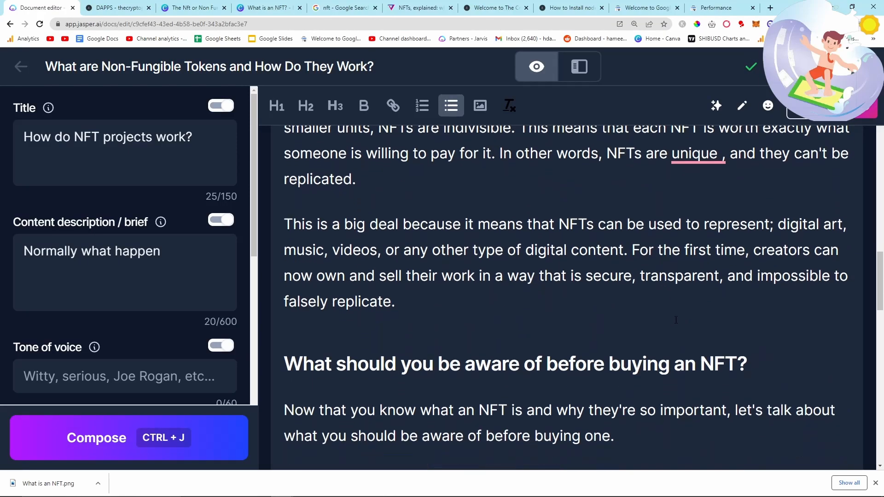
{"action": "scroll", "coordinate": [758, 335], "scroll_direction": "down", "scroll_amount": 8}
{"action": "left_click", "coordinate": [827, 332]}
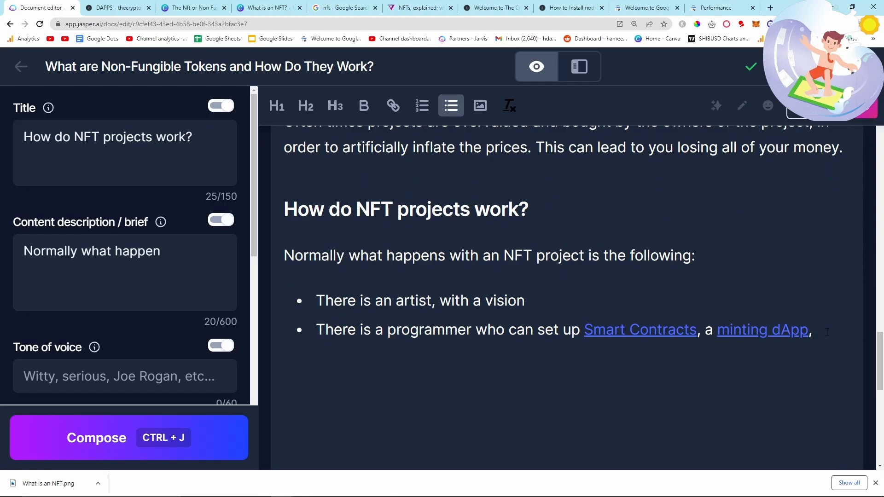
{"action": "type", "text": "and possibly generating the aer"}
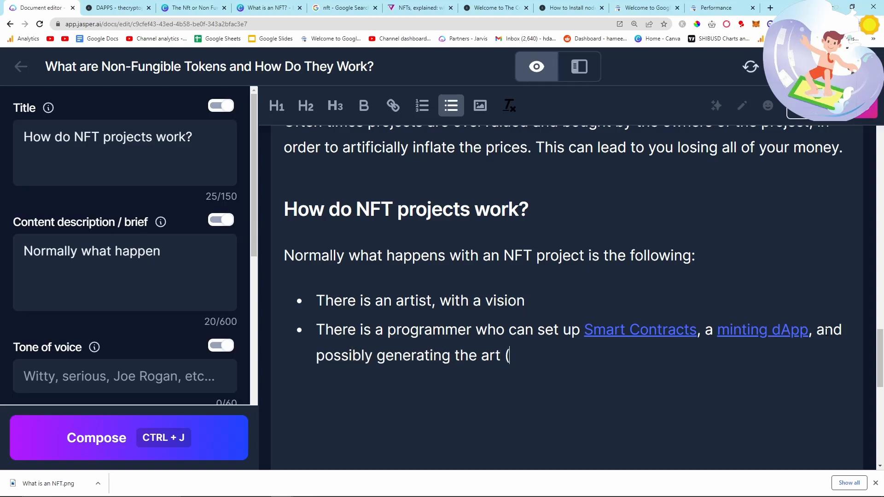
- Add a third bullet reading "The collection is normally released on Solana, Matic, or Ethereum."
{"action": "key", "text": "Return"}
{"action": "type", "text": "The collection is n"}
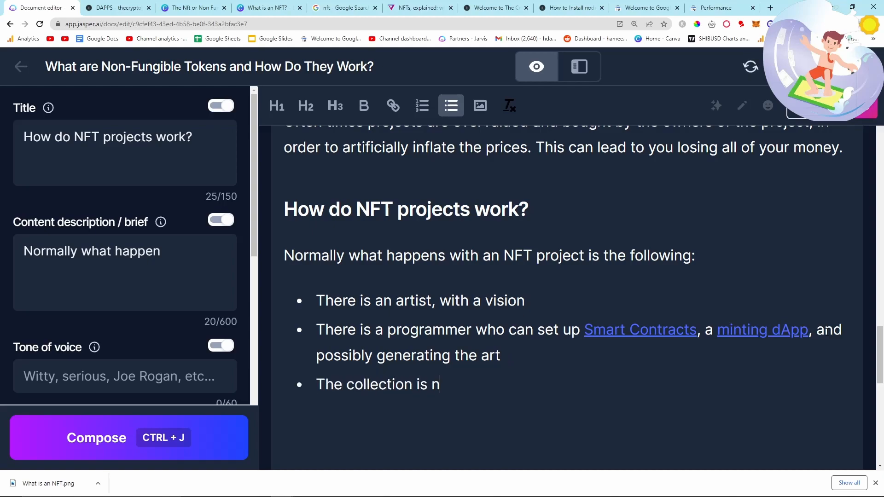
{"action": "type", "text": "ormally released on SOlan"}
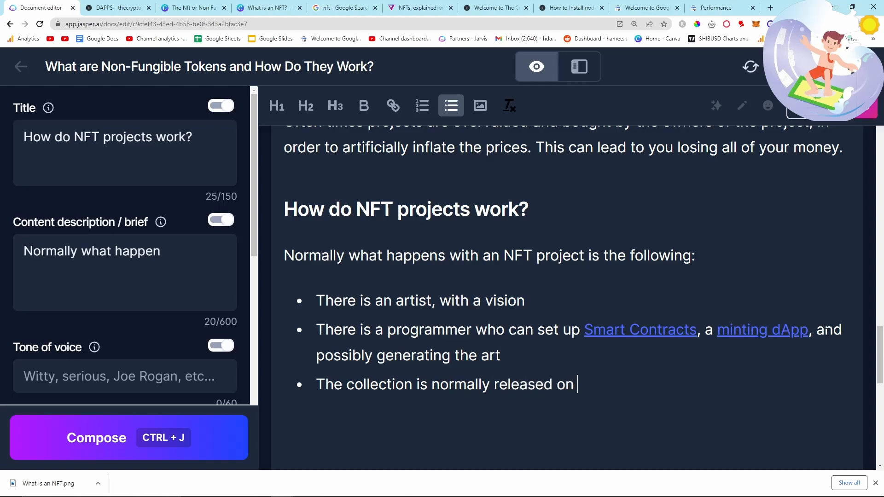
{"action": "key", "text": "BackSpace"}
{"action": "key", "text": "BackSpace"}
{"action": "key", "text": "BackSpace"}
{"action": "key", "text": "BackSpace"}
{"action": "key", "text": "BackSpace"}
{"action": "type", "text": "Solana, "}
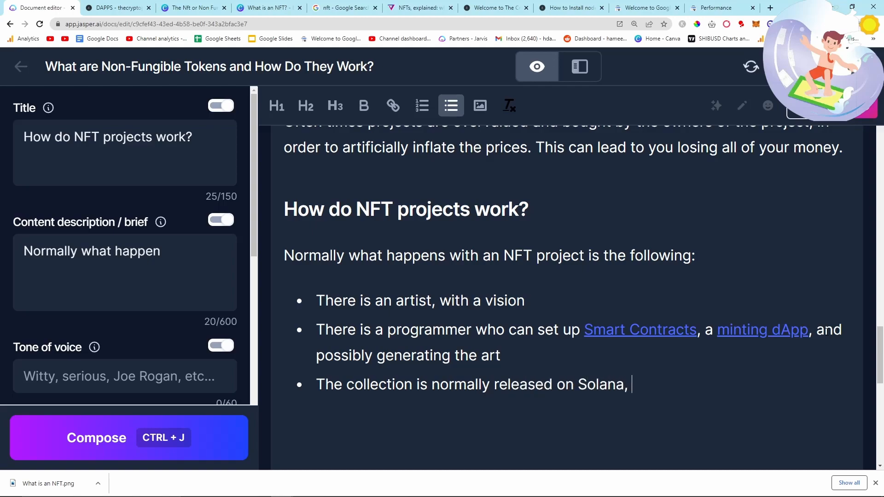
{"action": "type", "text": "Matic, or "}
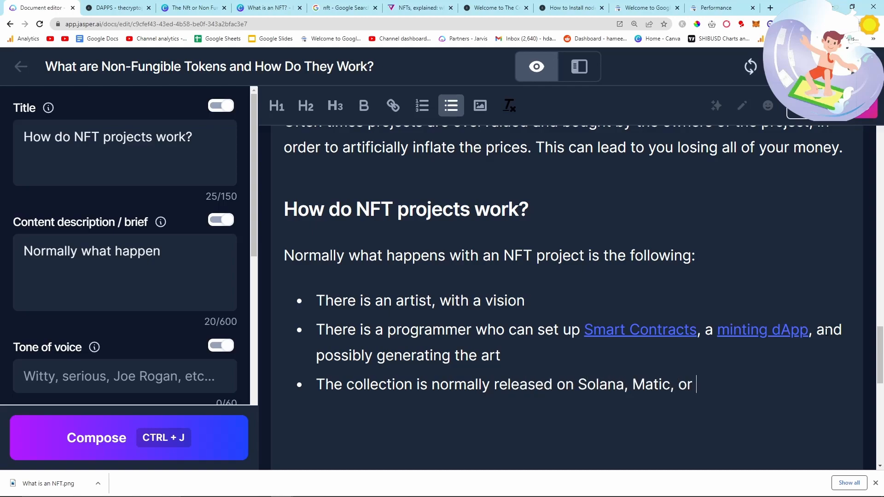
{"action": "type", "text": "Ethereum"}
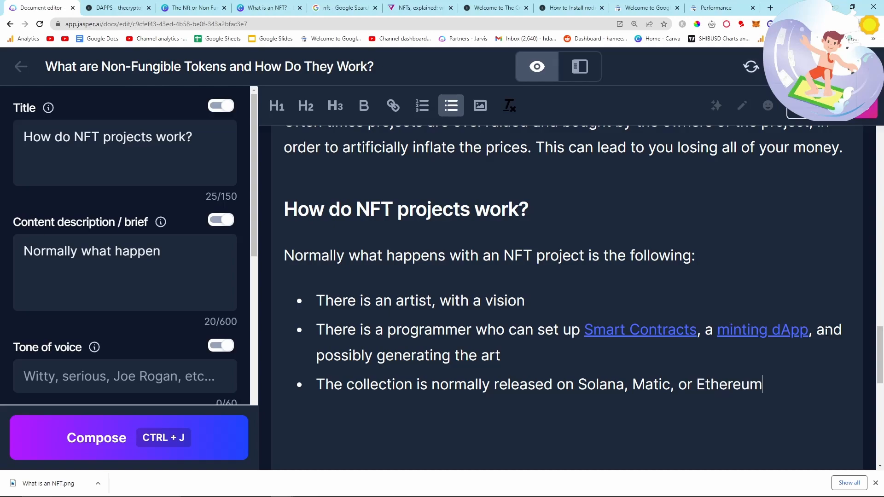
{"action": "key", "text": "BackSpace"}
{"action": "key", "text": "BackSpace"}
{"action": "key", "text": "BackSpace"}
- Link "Matic" in the third bullet to the page thecryptophile.me/smart-contracts/matic/
{"action": "double_click", "coordinate": [652, 385]}
{"action": "left_click", "coordinate": [118, 8]}
{"action": "scroll", "coordinate": [430, 329], "scroll_direction": "down", "scroll_amount": 10}
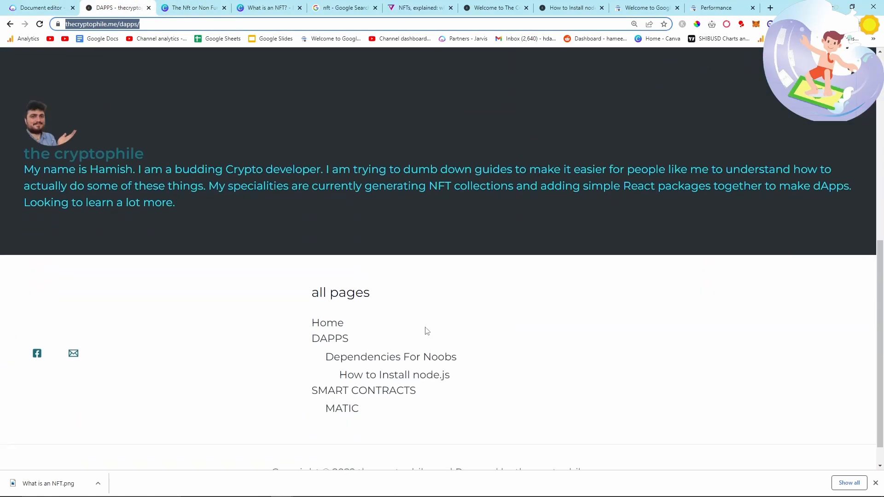
{"action": "middle_click", "coordinate": [351, 387]}
{"action": "left_click", "coordinate": [174, 8]}
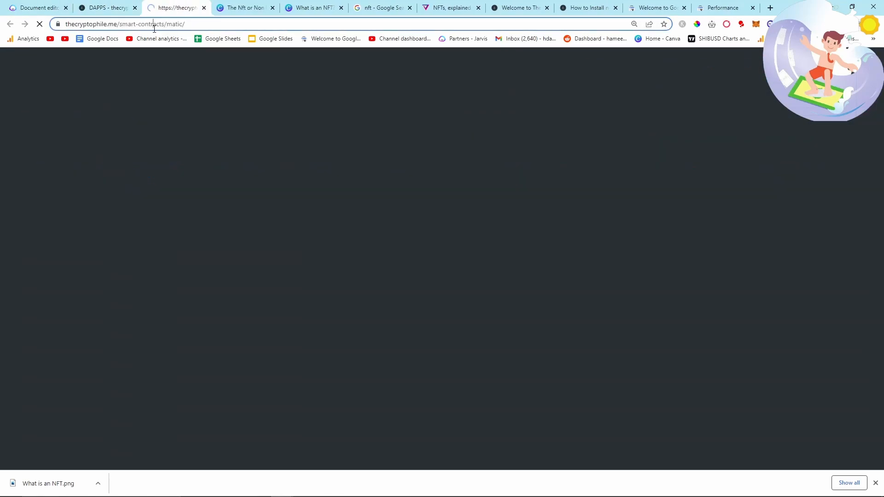
{"action": "key", "text": "ctrl+1"}
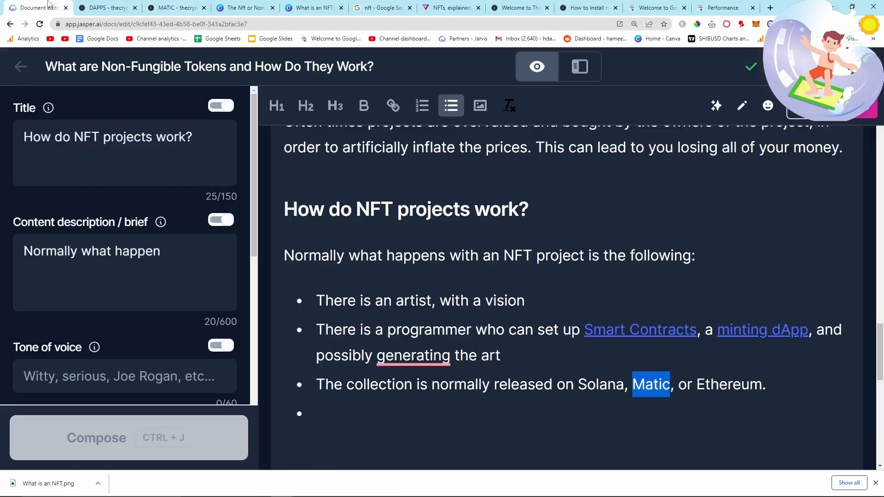
{"action": "key", "text": "ctrl+k"}
{"action": "key", "text": "ctrl+v"}
{"action": "key", "text": "Return"}
- Remove the full stop after "Ethereum" and begin a fourth bullet with: Anyone who is on the "White List"
{"action": "scroll", "coordinate": [569, 400], "scroll_direction": "down", "scroll_amount": 12}
{"action": "scroll", "coordinate": [570, 404], "scroll_direction": "down", "scroll_amount": 20}
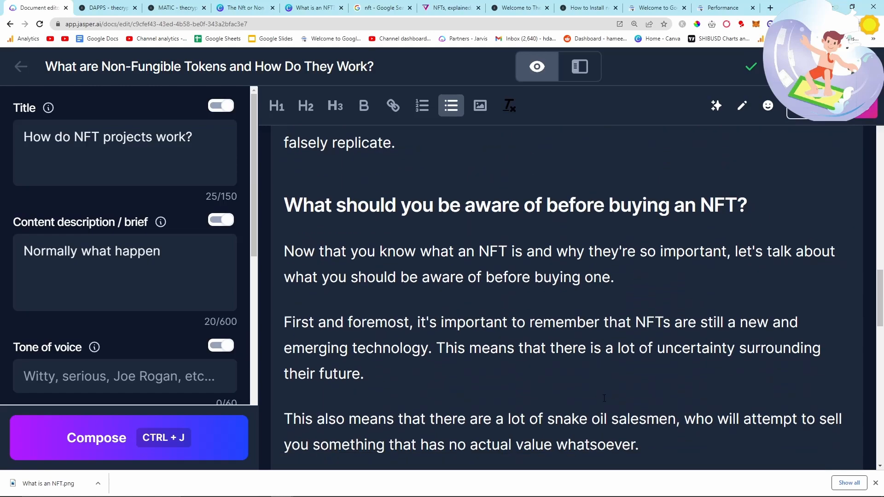
{"action": "scroll", "coordinate": [649, 398], "scroll_direction": "down", "scroll_amount": 2}
{"action": "left_click", "coordinate": [649, 398]}
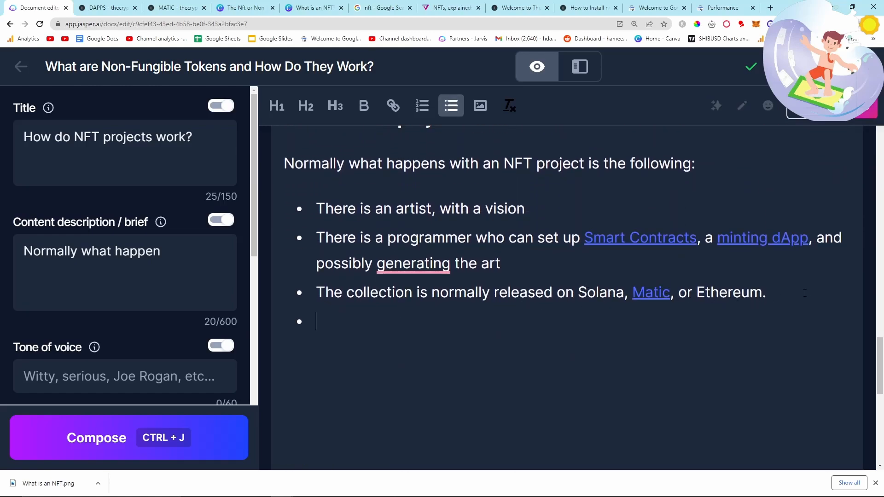
{"action": "key", "text": "BackSpace"}
{"action": "key", "text": "Return"}
{"action": "type", "text": "Each"}
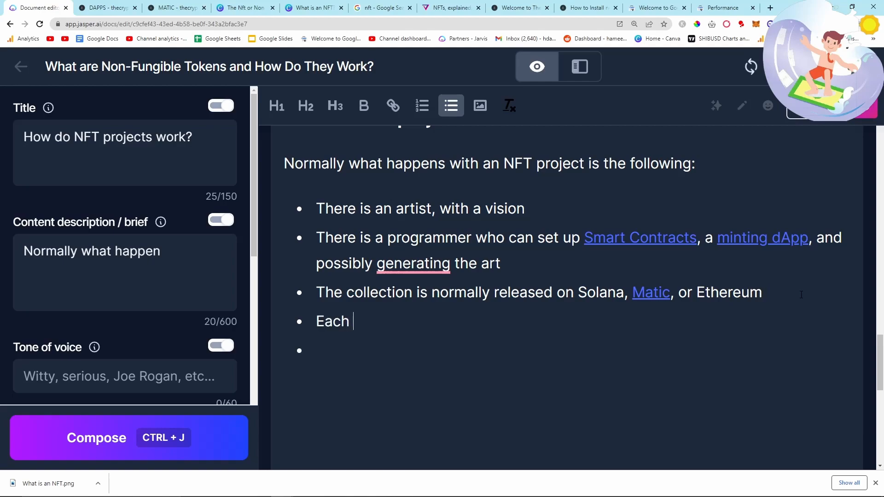
{"action": "key", "text": "BackSpace"}
{"action": "key", "text": "BackSpace"}
{"action": "key", "text": "BackSpace"}
{"action": "key", "text": "BackSpace"}
{"action": "key", "text": "BackSpace"}
{"action": "type", "text": "Each"}
{"action": "key", "text": "BackSpace"}
{"action": "key", "text": "BackSpace"}
{"action": "key", "text": "BackSpace"}
{"action": "key", "text": "BackSpace"}
{"action": "key", "text": "BackSpace"}
{"action": "type", "text": "Anyone who is on the \""}
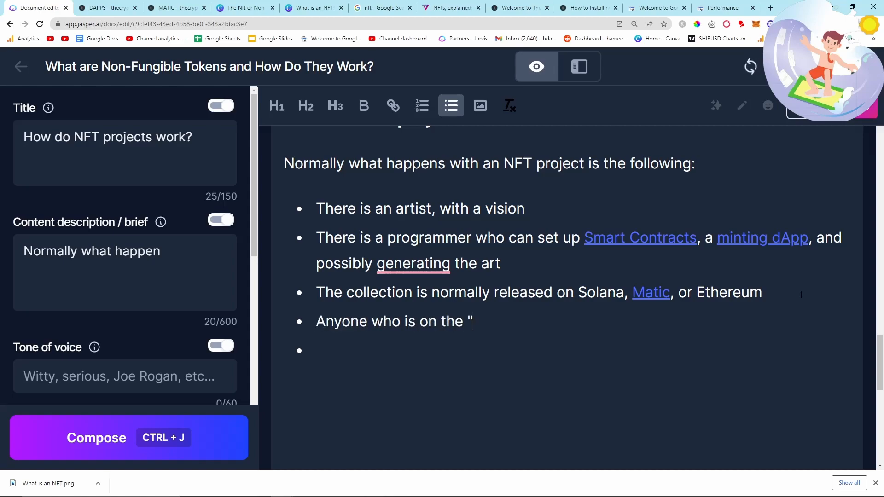
{"action": "type", "text": "White List\""}
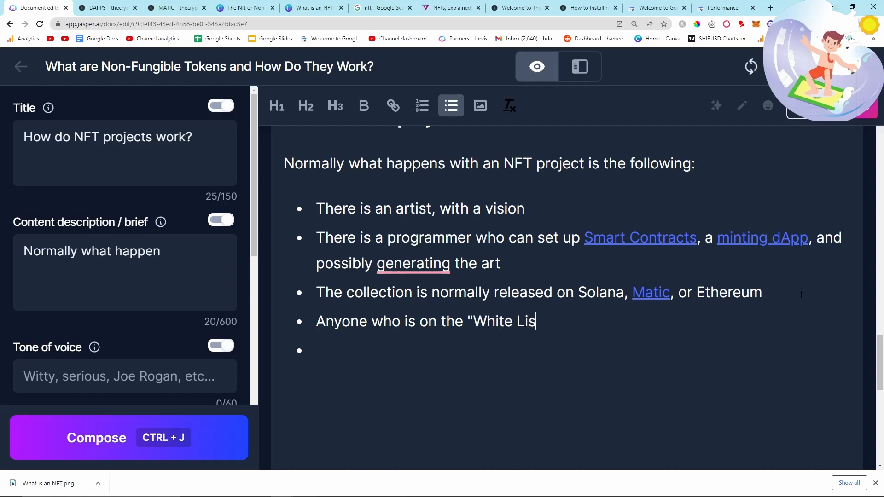
- Switch to Google Sheets in a new browser tab and open the spreadsheet "Content Plan for Cryptophile"
{"action": "left_click_drag", "start_coordinate": [567, 324], "coordinate": [467, 322]}
{"action": "key", "text": "ctrl+j"}
{"action": "left_click", "coordinate": [771, 8]}
{"action": "type", "text": "doc"}
{"action": "key", "text": "Return"}
{"action": "left_click_drag", "start_coordinate": [731, 4], "coordinate": [162, 5]}
{"action": "left_click", "coordinate": [24, 70]}
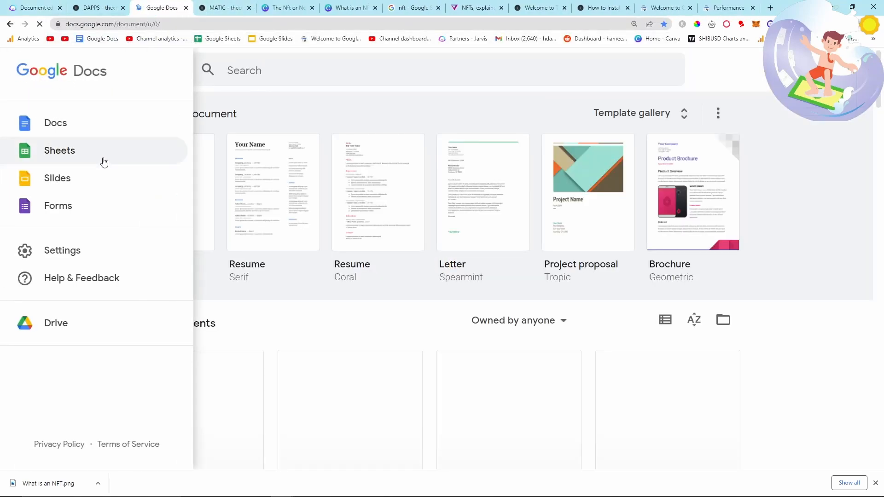
{"action": "left_click", "coordinate": [105, 163]}
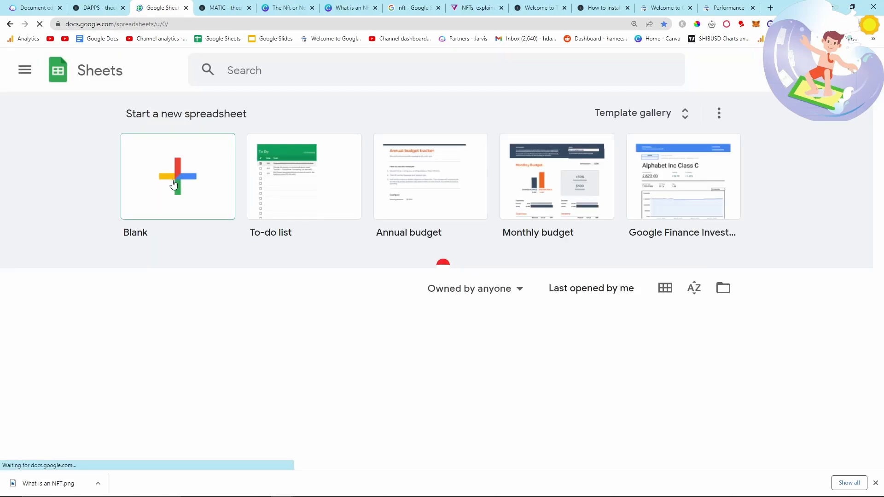
{"action": "scroll", "coordinate": [109, 241], "scroll_direction": "down", "scroll_amount": 1}
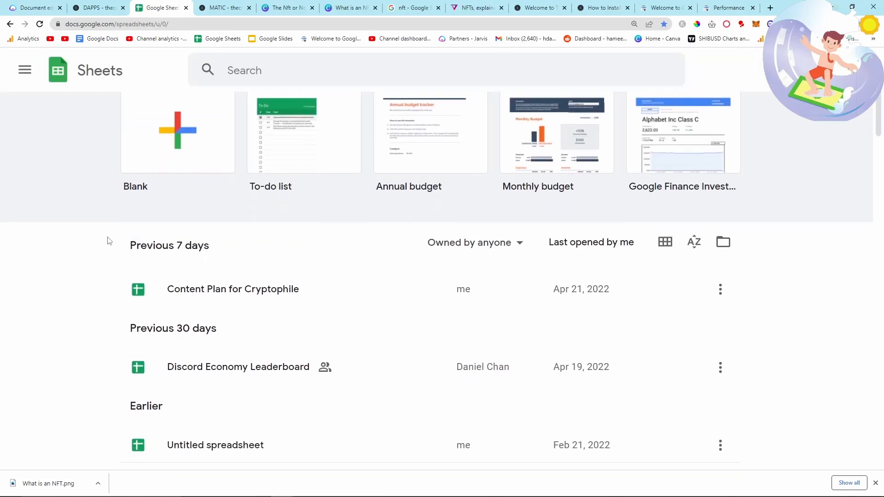
{"action": "left_click", "coordinate": [197, 293]}
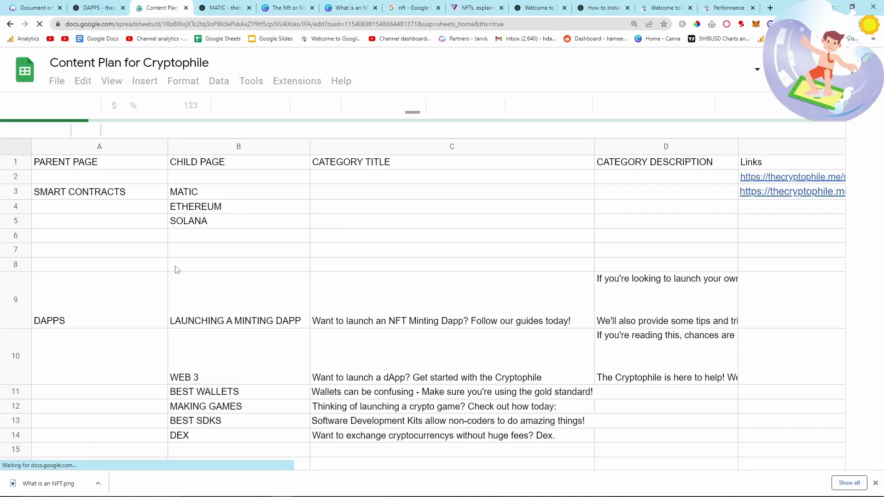
- Add "White Lists" as a child page in cell B22, below GAMING in the NFT group
{"action": "scroll", "coordinate": [188, 261], "scroll_direction": "down", "scroll_amount": 2}
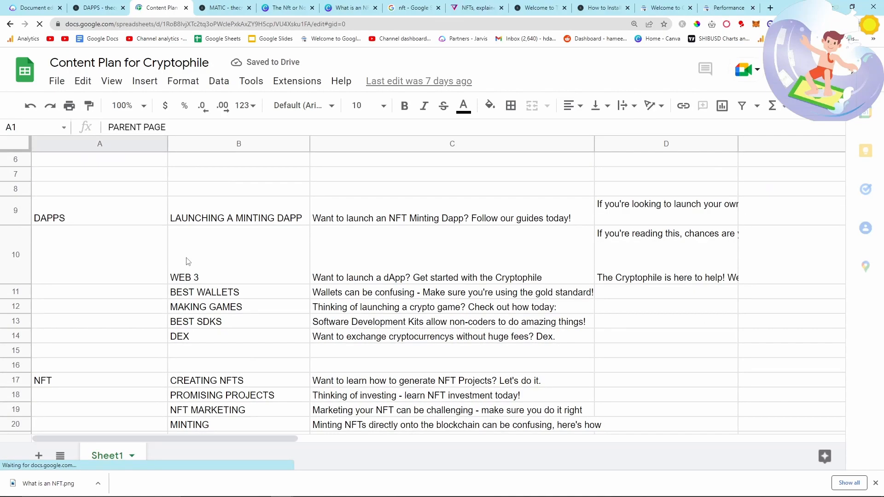
{"action": "scroll", "coordinate": [188, 261], "scroll_direction": "down", "scroll_amount": 3}
{"action": "scroll", "coordinate": [267, 432], "scroll_direction": "up", "scroll_amount": 6}
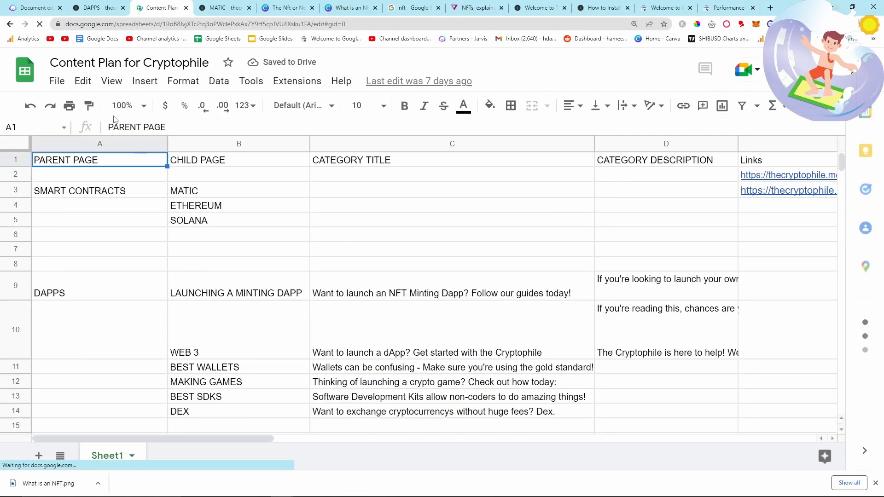
{"action": "left_click", "coordinate": [28, 6]}
{"action": "left_click", "coordinate": [161, 7]}
{"action": "scroll", "coordinate": [219, 247], "scroll_direction": "down", "scroll_amount": 4}
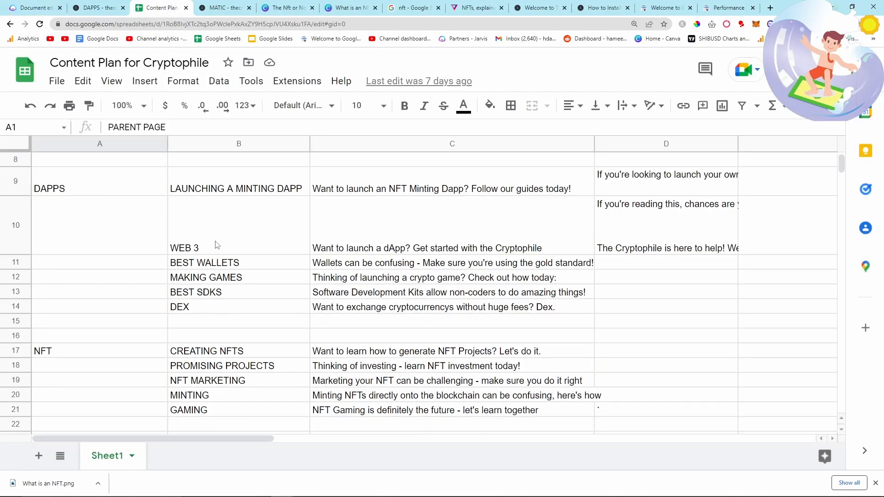
{"action": "left_click", "coordinate": [262, 324]}
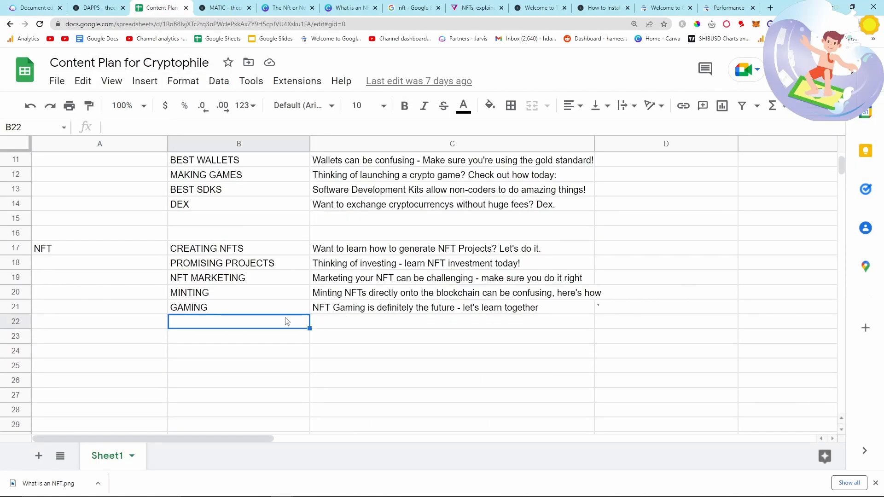
{"action": "scroll", "coordinate": [287, 321], "scroll_direction": "up", "scroll_amount": 1}
{"action": "scroll", "coordinate": [542, 350], "scroll_direction": "up", "scroll_amount": 3}
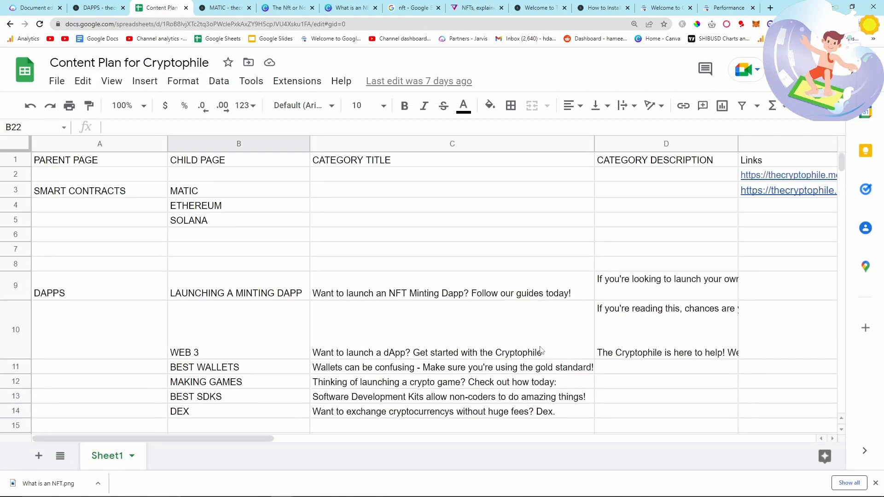
{"action": "scroll", "coordinate": [451, 400], "scroll_direction": "down", "scroll_amount": 3}
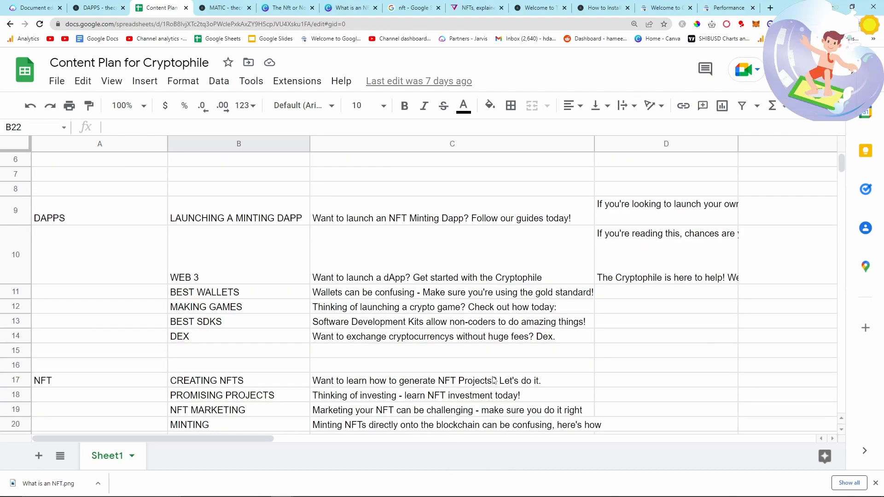
{"action": "type", "text": "White Lists"}
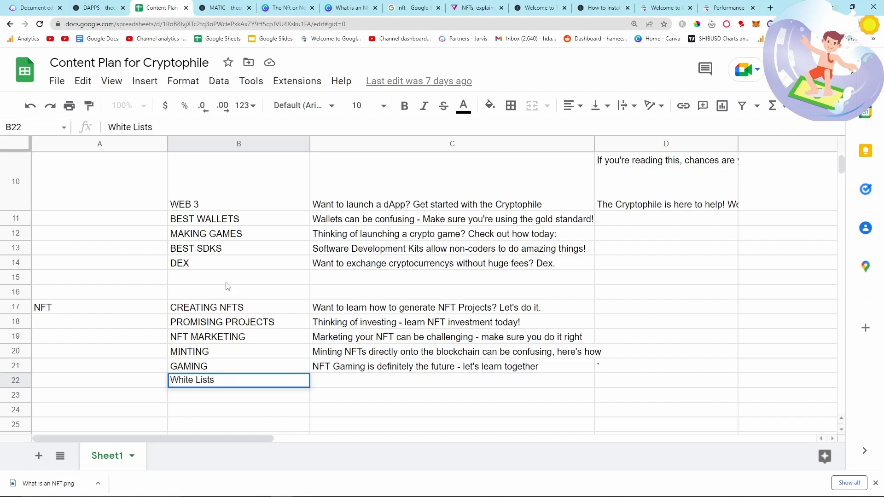
{"action": "left_click", "coordinate": [152, 305]}
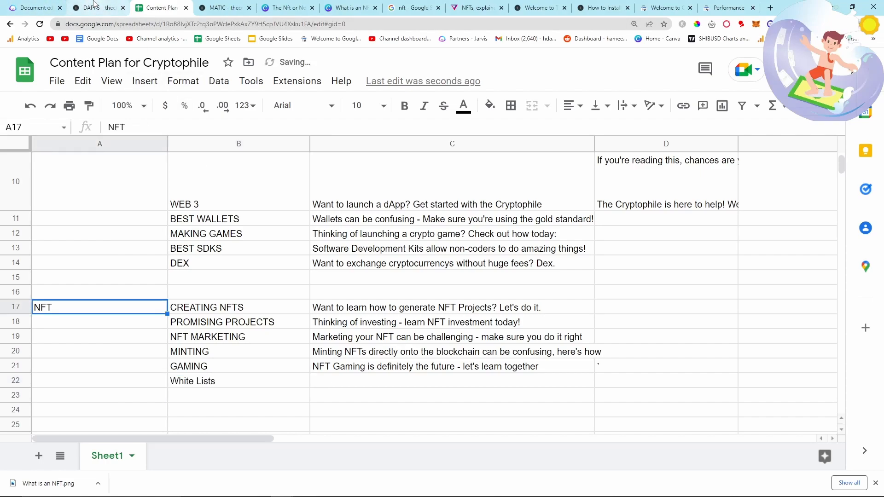
- Return to the Jasper document and complete the "White List" bullet with "can then mint a random NFT"
{"action": "left_click", "coordinate": [34, 7]}
{"action": "left_click", "coordinate": [588, 320]}
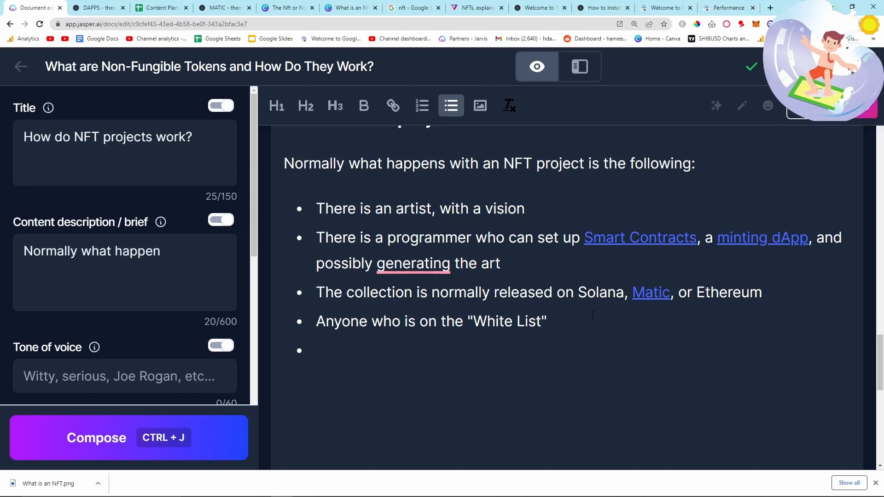
{"action": "type", "text": "can then \"Mint a"}
{"action": "key", "text": "BackSpace"}
{"action": "key", "text": "BackSpace"}
{"action": "key", "text": "BackSpace"}
{"action": "key", "text": "BackSpace"}
{"action": "key", "text": "BackSpace"}
{"action": "key", "text": "BackSpace"}
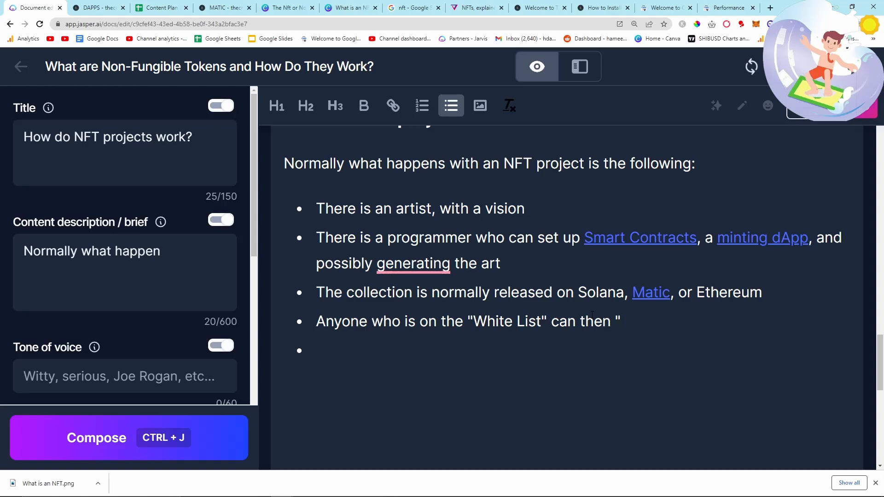
{"action": "type", "text": "mint a random NFT"}
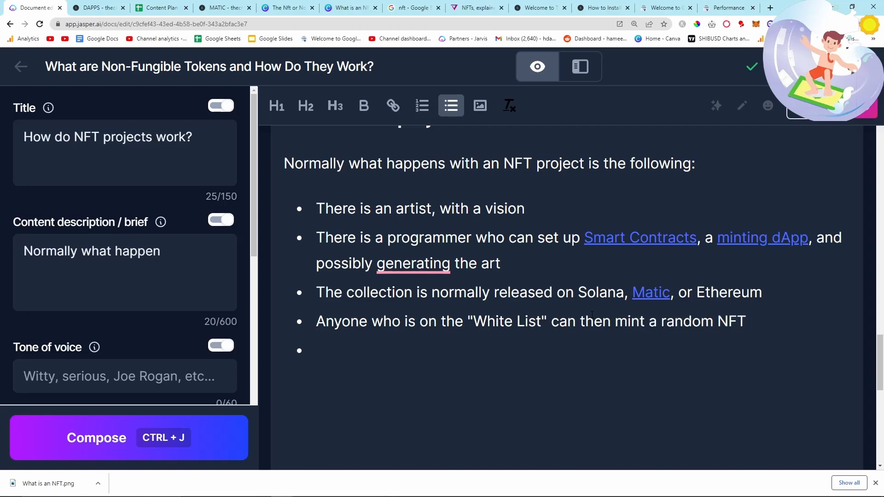
- Fill the fifth bullet with "That NFT will have random attributes"
{"action": "type", "text": "at NFT will bhave randoom"}
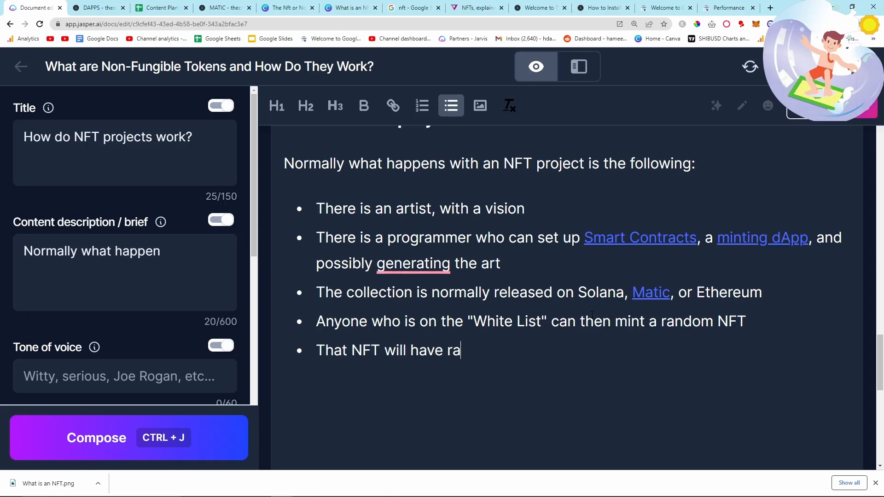
{"action": "key", "text": "BackSpace"}
{"action": "key", "text": "BackSpace"}
{"action": "type", "text": "m "}
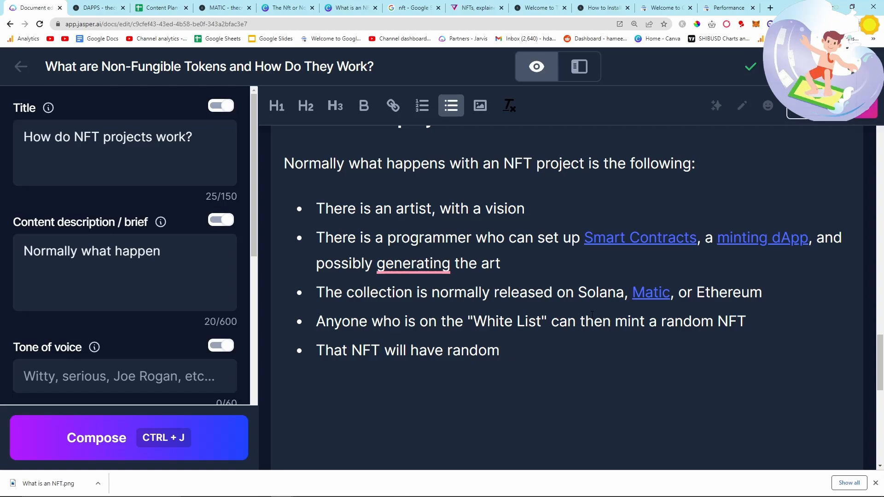
{"action": "type", "text": "attributes"}
{"action": "key", "text": "BackSpace"}
{"action": "key", "text": "BackSpace"}
{"action": "type", "text": "utes"}
- Add a sixth bullet reading "The rarity of those attributes defines the value of the NFT"
{"action": "key", "text": "Return"}
{"action": "type", "text": "Tho "}
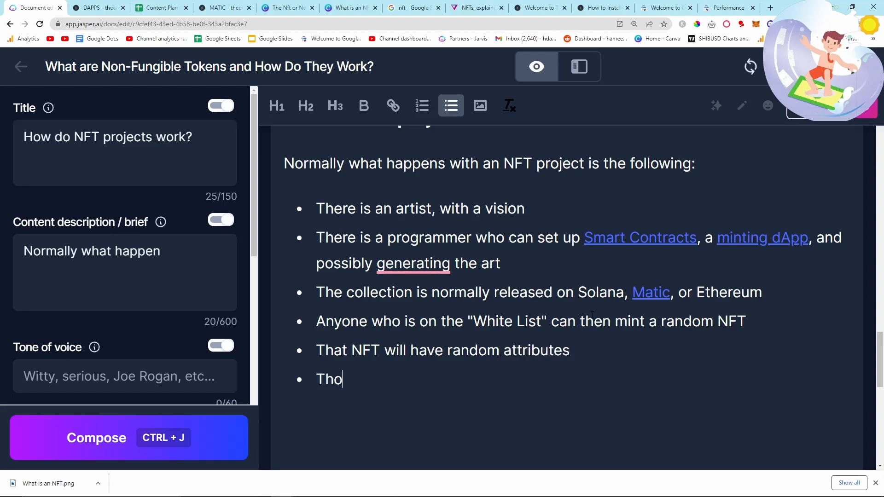
{"action": "type", "text": "rarity of those attributes define"}
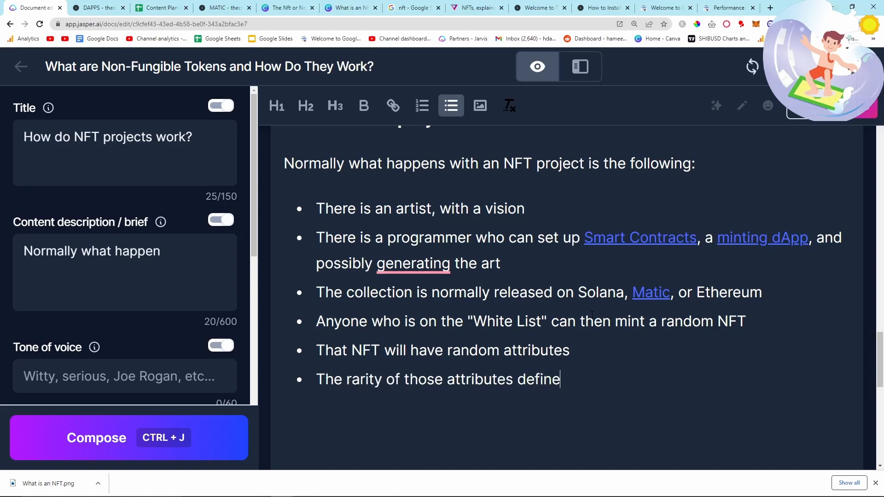
{"action": "type", "text": "s the value of"}
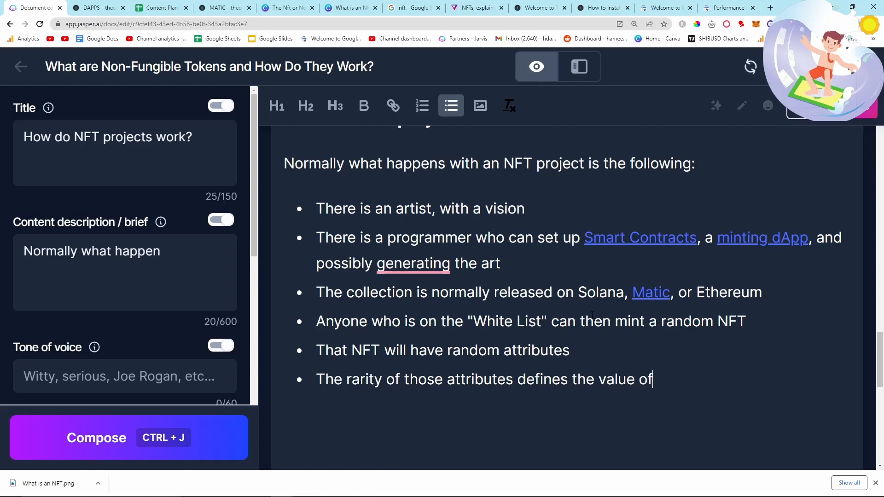
{"action": "type", "text": " the NFT"}
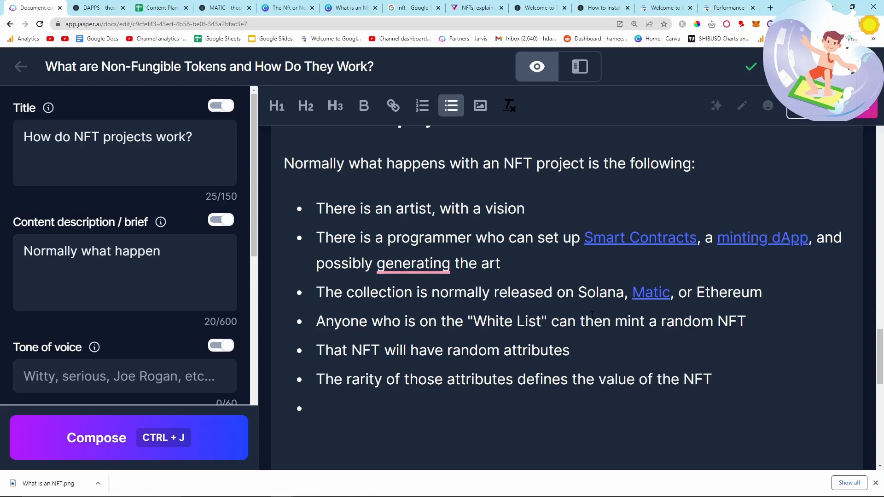
- Accept the grammar suggestion that changes "generating" to "generate" in the second bullet
{"action": "scroll", "coordinate": [536, 213], "scroll_direction": "down", "scroll_amount": 1}
{"action": "mouse_move", "coordinate": [413, 217]}
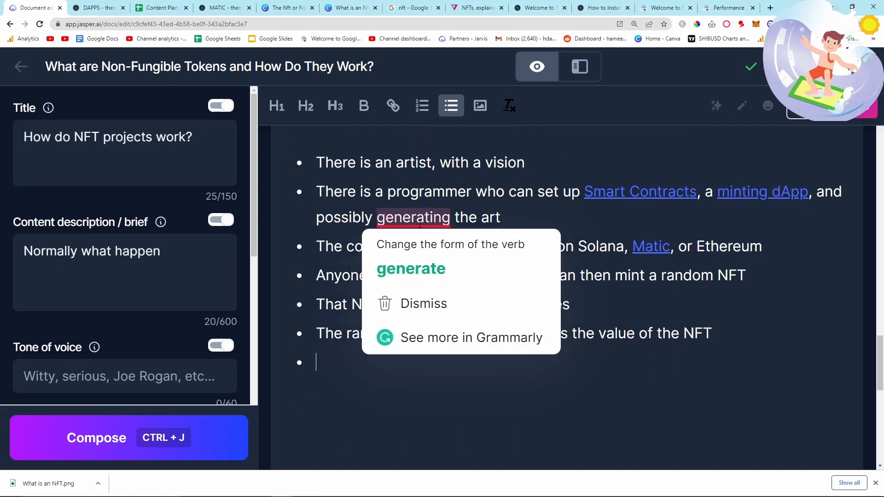
{"action": "left_click", "coordinate": [423, 267]}
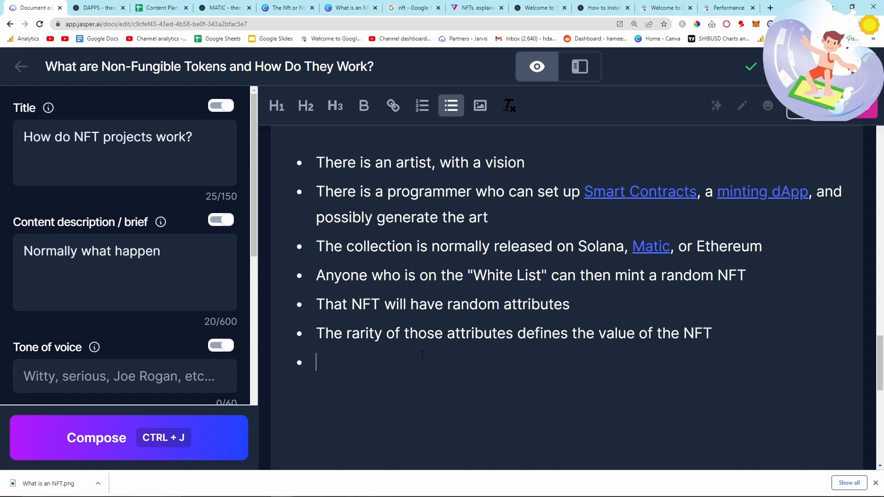
- Write the seventh bullet as "The minter of the NFT is able to resell on Opensea." and select the word "Opensea"
{"action": "type", "text": "he minte"}
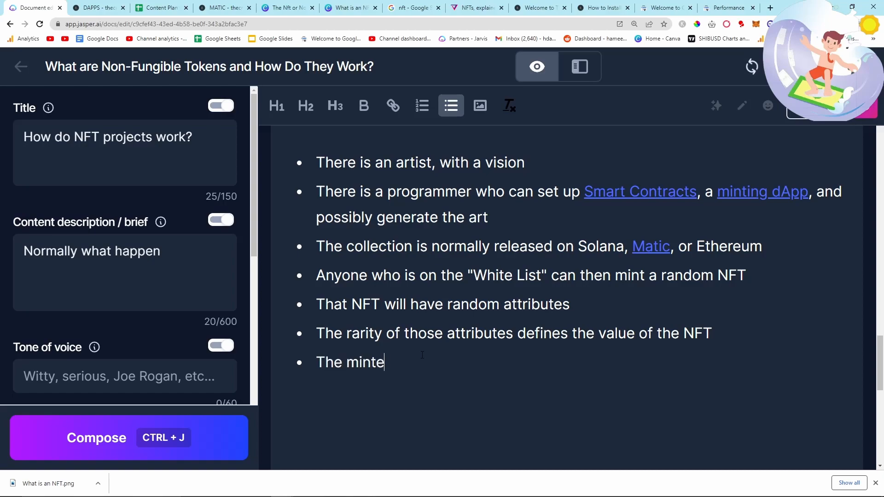
{"action": "type", "text": "r of the NFT is "}
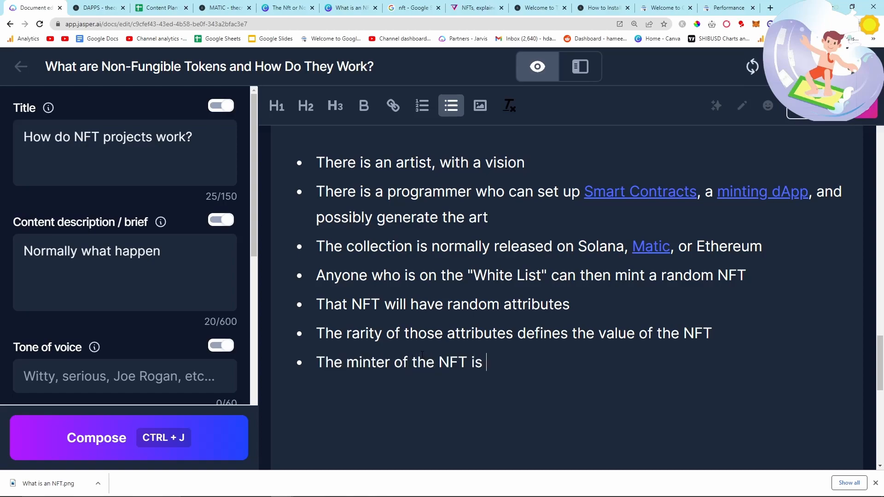
{"action": "type", "text": "able to "}
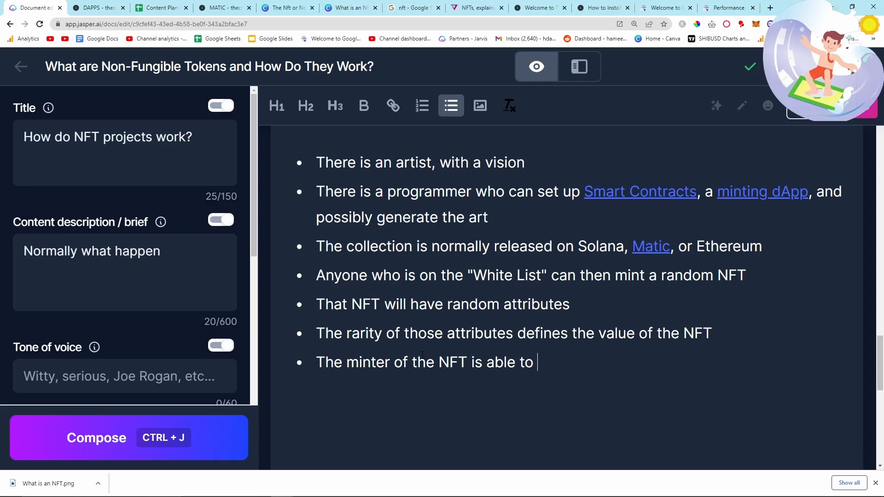
{"action": "type", "text": "resell on Opensea."}
{"action": "double_click", "coordinate": [604, 359]}
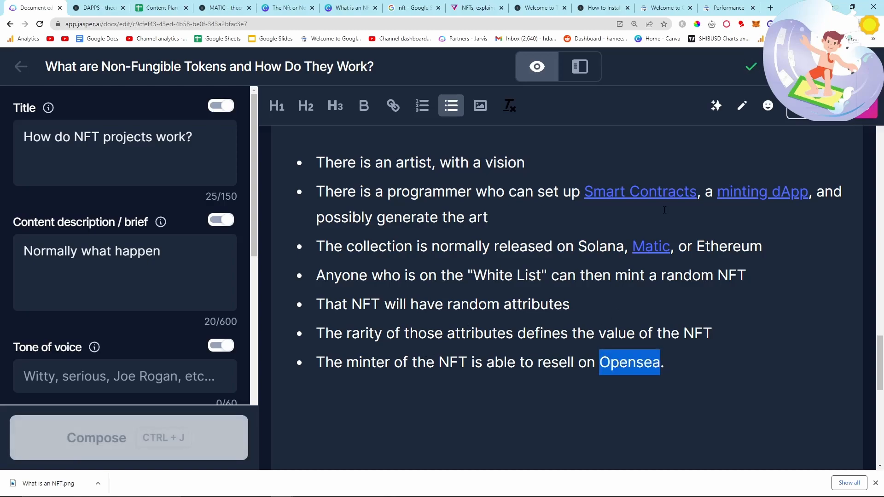
- Search Google for "opensea affiliate" in a new tab and open the OpenSea tweet about its affiliate program
{"action": "left_click", "coordinate": [770, 8]}
{"action": "type", "text": "opensea affiliate"}
{"action": "key", "text": "Return"}
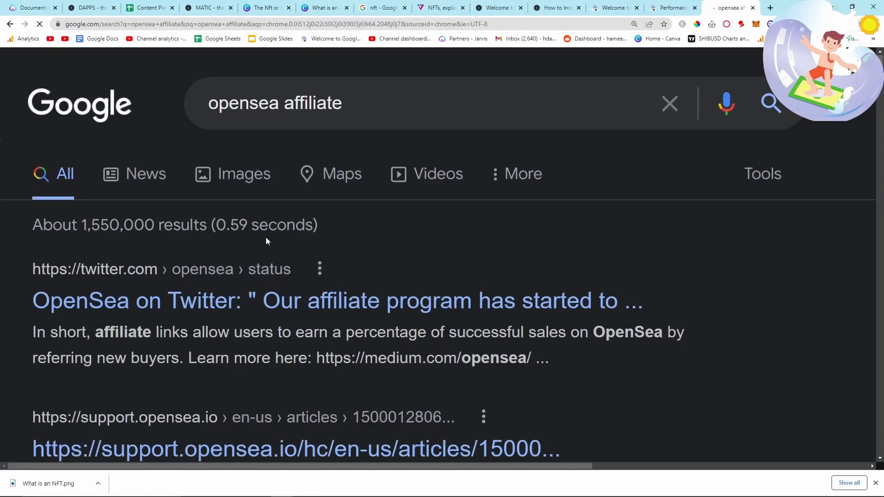
{"action": "scroll", "coordinate": [269, 253], "scroll_direction": "down", "scroll_amount": 1}
{"action": "middle_click", "coordinate": [276, 263]}
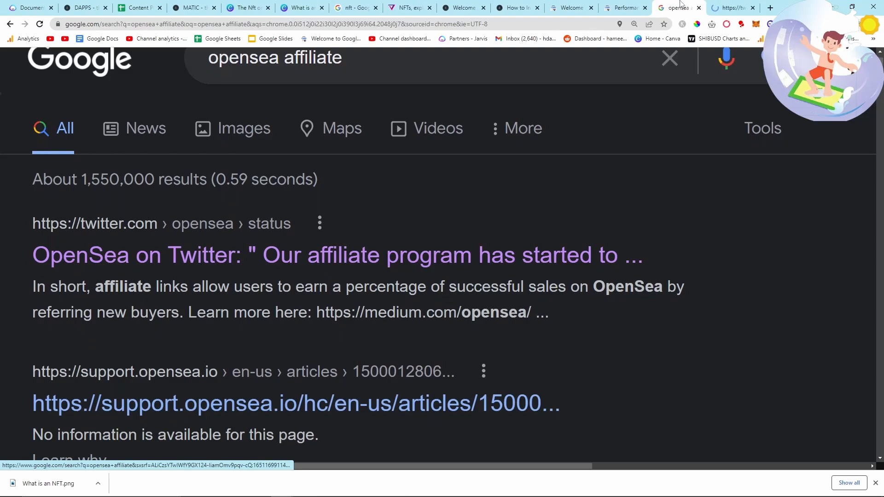
{"action": "key", "text": "ctrl+Tab"}
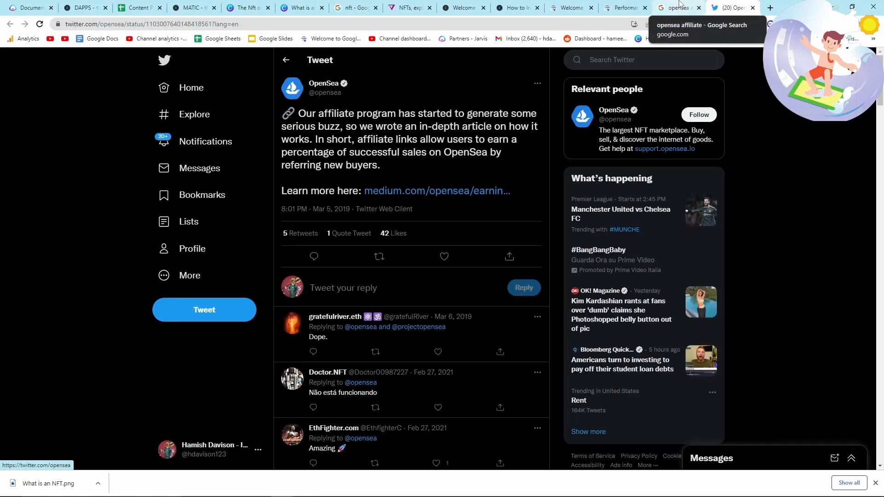
- Open the support.opensea.io article and the dappgrid.com OpenSea affiliate article from the search results in separate tabs
{"action": "left_click", "coordinate": [677, 7]}
{"action": "scroll", "coordinate": [371, 255], "scroll_direction": "down", "scroll_amount": 8}
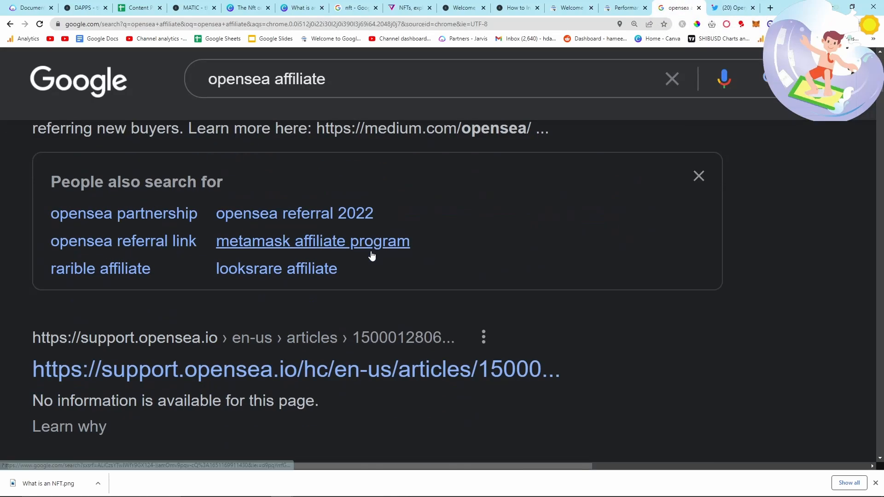
{"action": "scroll", "coordinate": [364, 249], "scroll_direction": "up", "scroll_amount": 2}
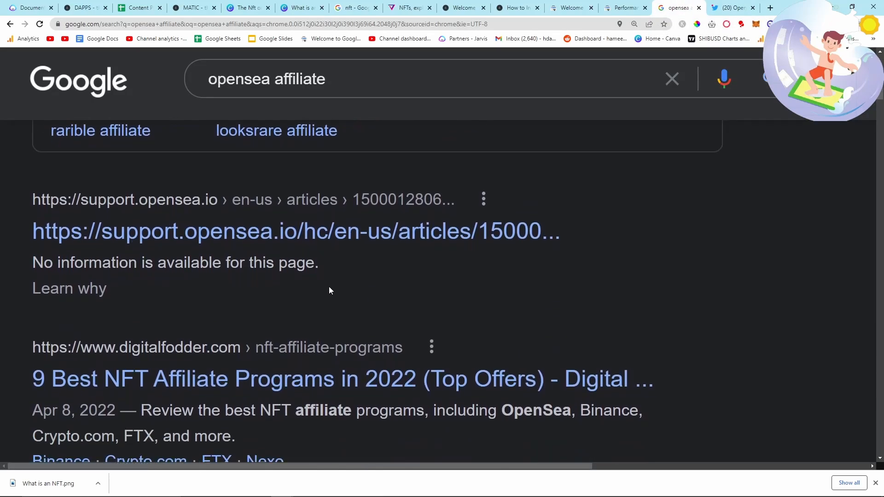
{"action": "middle_click", "coordinate": [335, 232]}
{"action": "scroll", "coordinate": [317, 286], "scroll_direction": "down", "scroll_amount": 5}
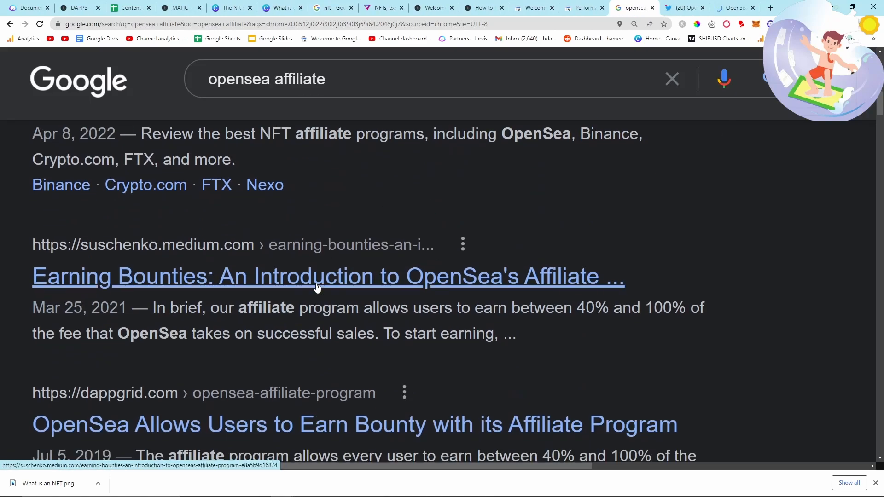
{"action": "scroll", "coordinate": [317, 287], "scroll_direction": "down", "scroll_amount": 3}
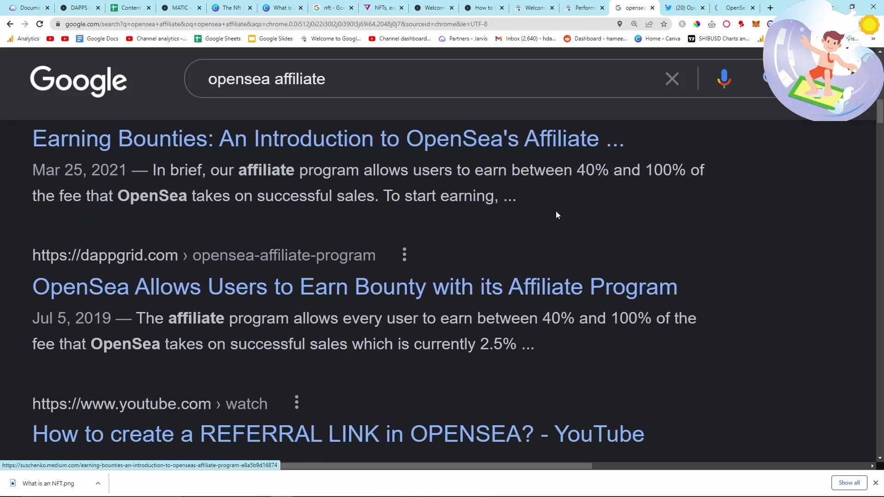
{"action": "middle_click", "coordinate": [466, 297]}
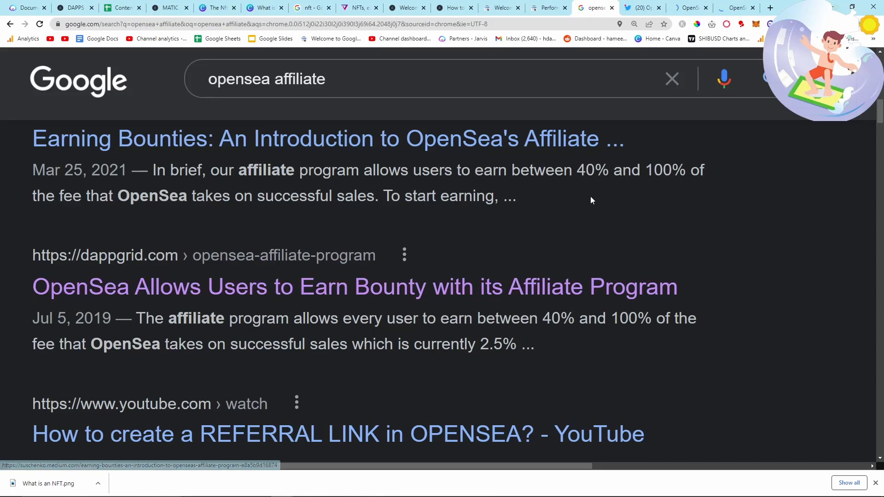
- Examine the opened affiliate pages for an OpenSea referral program, dismiss the sign-in dialog, and return to the blog document
{"action": "left_click", "coordinate": [735, 8]}
{"action": "scroll", "coordinate": [660, 91], "scroll_direction": "down", "scroll_amount": 5}
{"action": "left_click", "coordinate": [688, 8]}
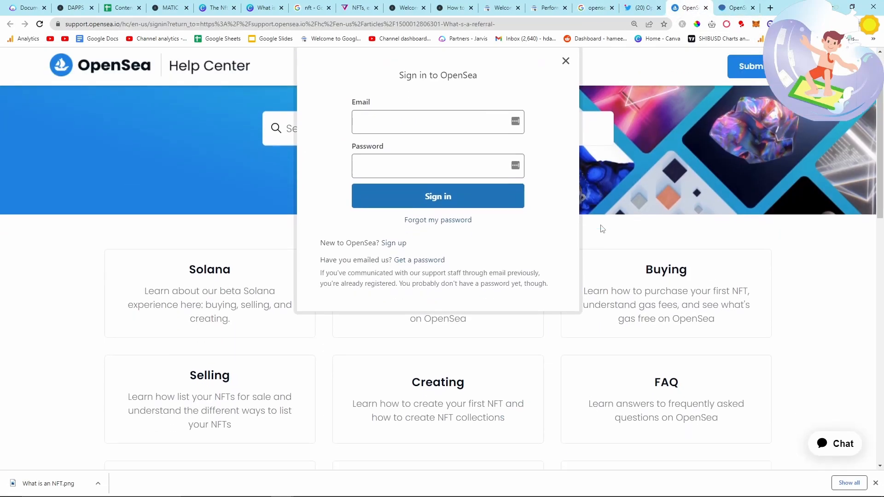
{"action": "scroll", "coordinate": [602, 229], "scroll_direction": "down", "scroll_amount": 2}
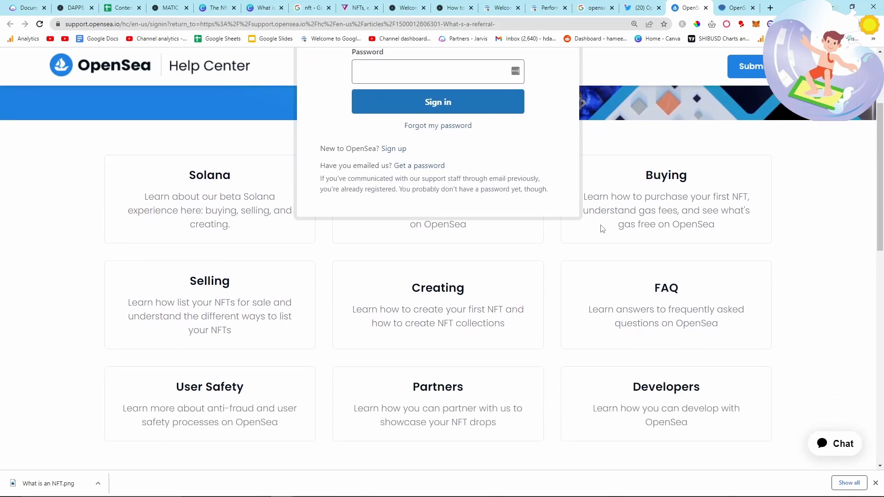
{"action": "scroll", "coordinate": [602, 228], "scroll_direction": "up", "scroll_amount": 3}
{"action": "left_click", "coordinate": [563, 103]}
{"action": "left_click", "coordinate": [376, 181]}
{"action": "left_click", "coordinate": [734, 5]}
{"action": "scroll", "coordinate": [583, 152], "scroll_direction": "down", "scroll_amount": 4}
{"action": "left_click", "coordinate": [2, 4]}
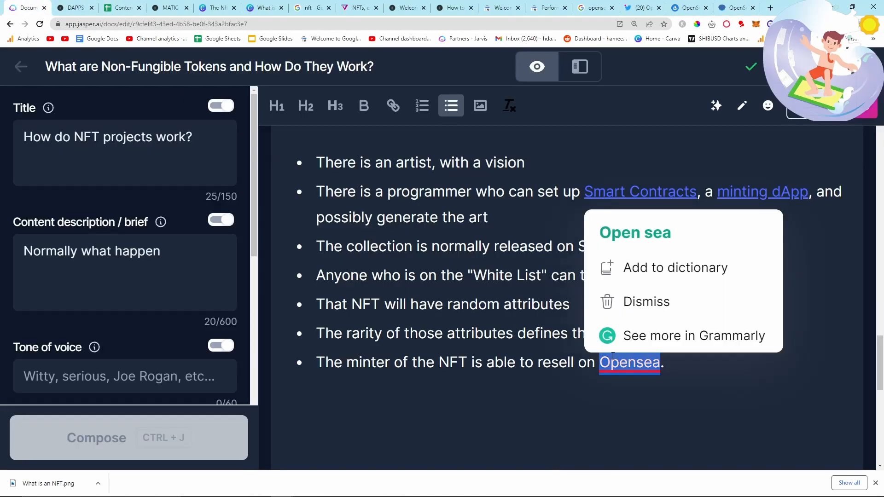
- Load the OpenSea homepage, opensea.io, in the OpenSea Help Center tab to get its address
{"action": "left_click", "coordinate": [727, 3]}
{"action": "left_click", "coordinate": [687, 3]}
{"action": "left_click", "coordinate": [98, 27]}
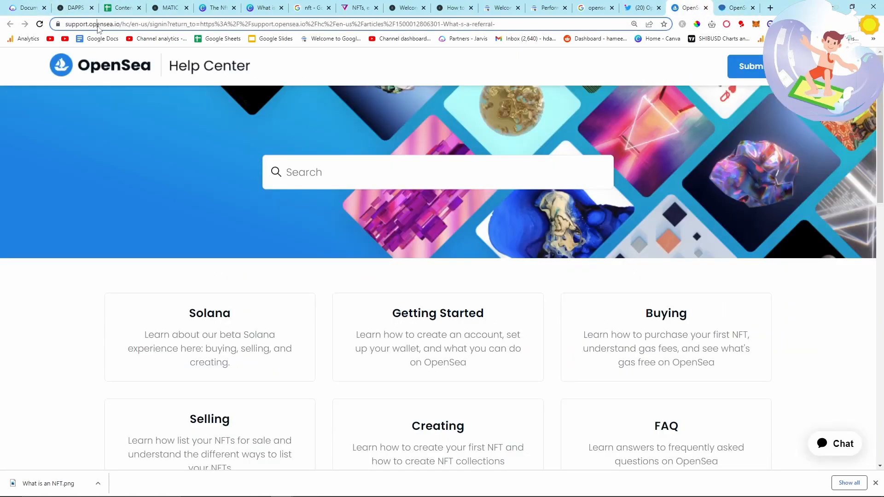
{"action": "type", "text": "opensea"}
{"action": "key", "text": "Return"}
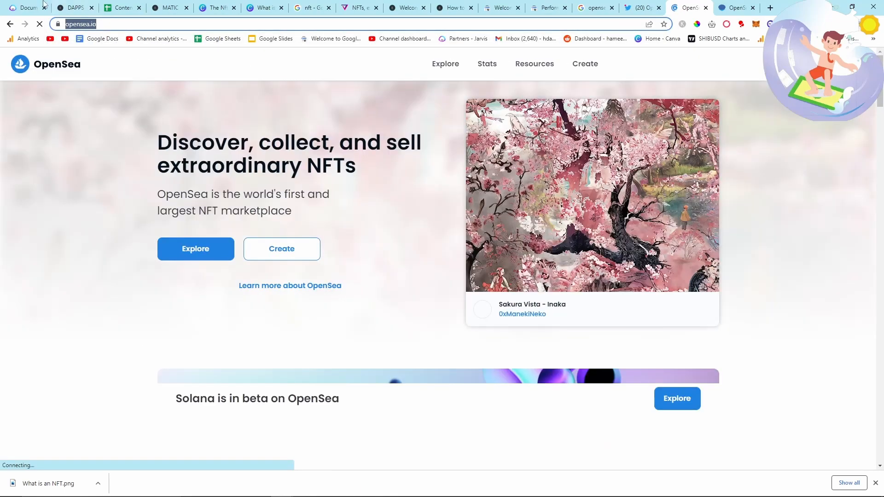
{"action": "left_click", "coordinate": [23, 7]}
{"action": "key", "text": "ctrl+k"}
{"action": "type", "text": "https://opensea.io/"}
{"action": "key", "text": "Return"}
{"action": "scroll", "coordinate": [665, 374], "scroll_direction": "down", "scroll_amount": 15}
{"action": "scroll", "coordinate": [664, 373], "scroll_direction": "down", "scroll_amount": 20}
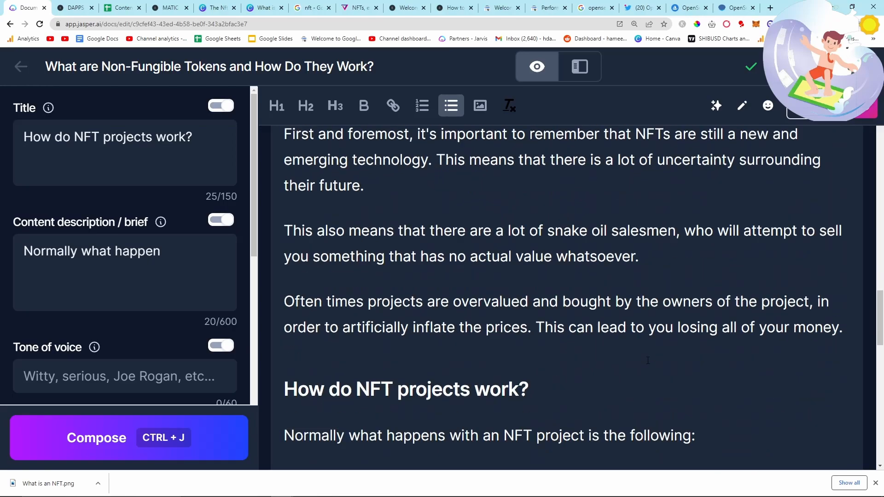
- Add an eighth bullet reading "The creators of the NFT can set a % of profit per resale FOR LIFE."
{"action": "left_click", "coordinate": [682, 332]}
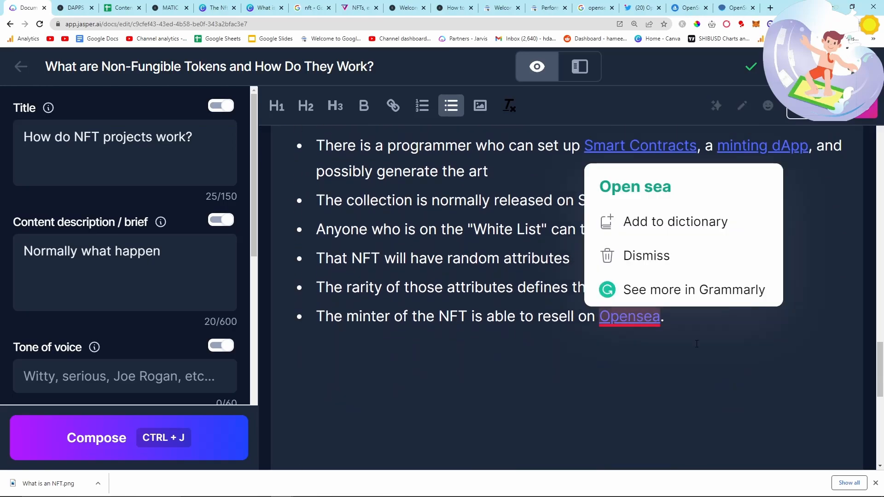
{"action": "key", "text": "Return"}
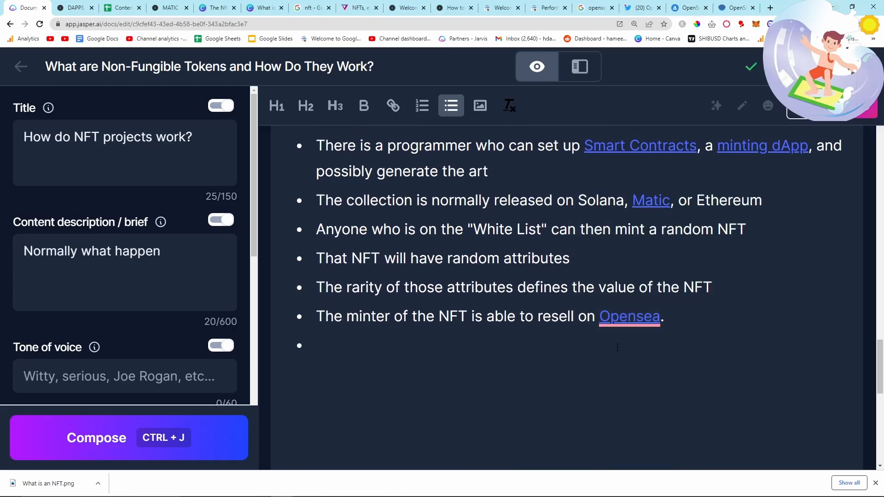
{"action": "type", "text": "The creators of the NFT can se"}
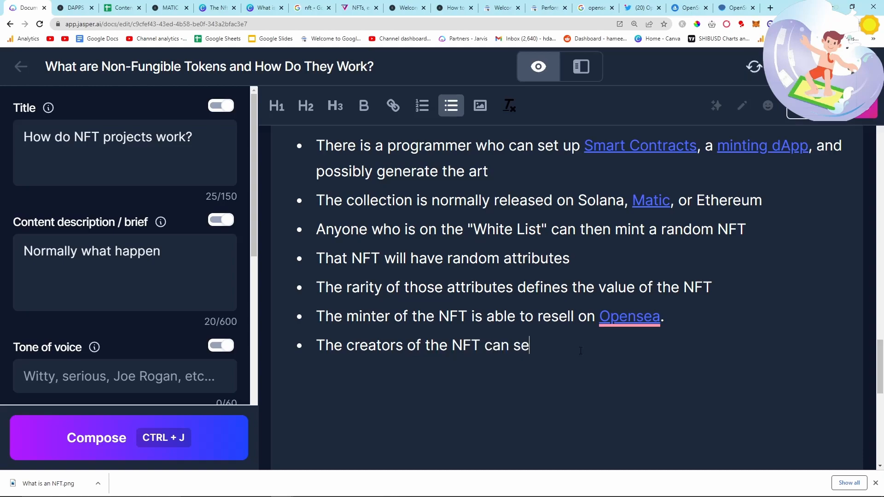
{"action": "type", "text": "t a % "}
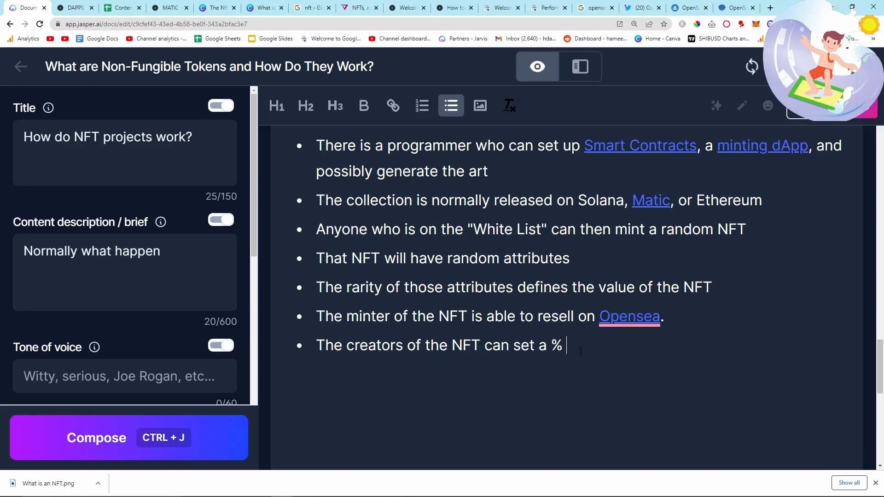
{"action": "type", "text": "of profit per resale"}
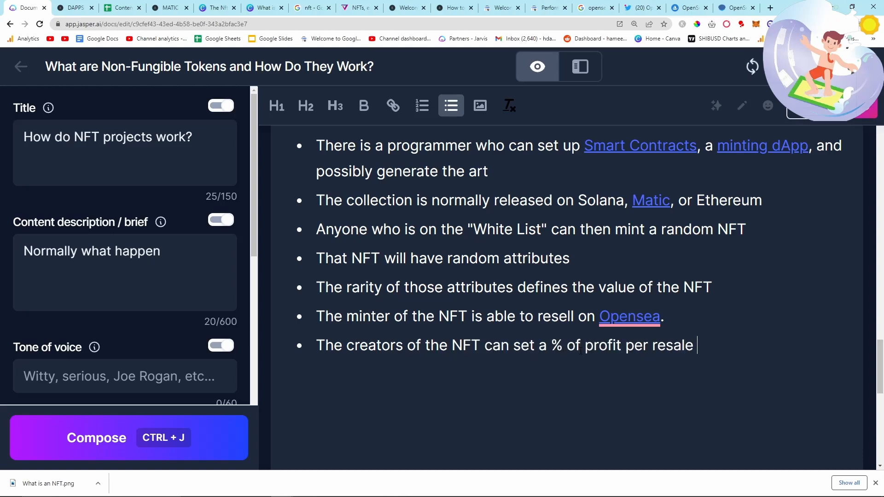
{"action": "type", "text": " FOR LIFE."}
- Make the whole eighth bullet bold and end the bulleted list after it
{"action": "left_click_drag", "start_coordinate": [765, 345], "coordinate": [316, 346]}
{"action": "key", "text": "ctrl+b"}
{"action": "left_click", "coordinate": [782, 351]}
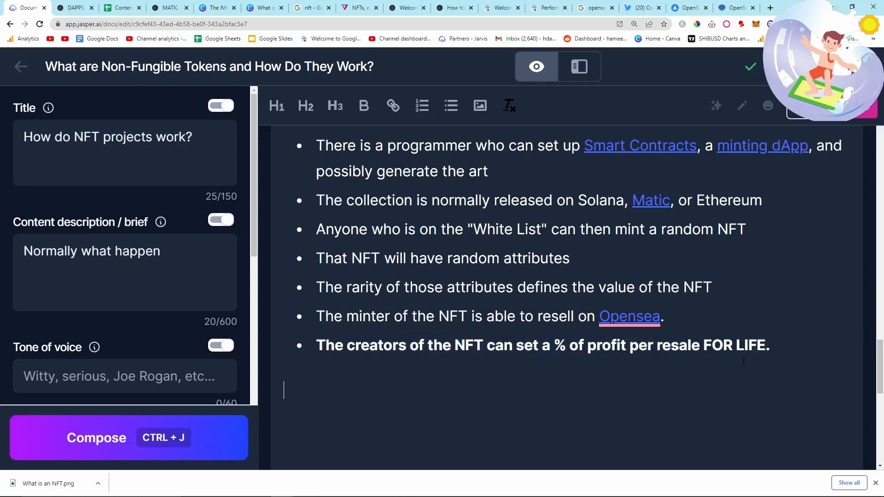
{"action": "key", "text": "Return"}
{"action": "key", "text": "Return"}
{"action": "left_click_drag", "start_coordinate": [777, 351], "coordinate": [317, 350]}
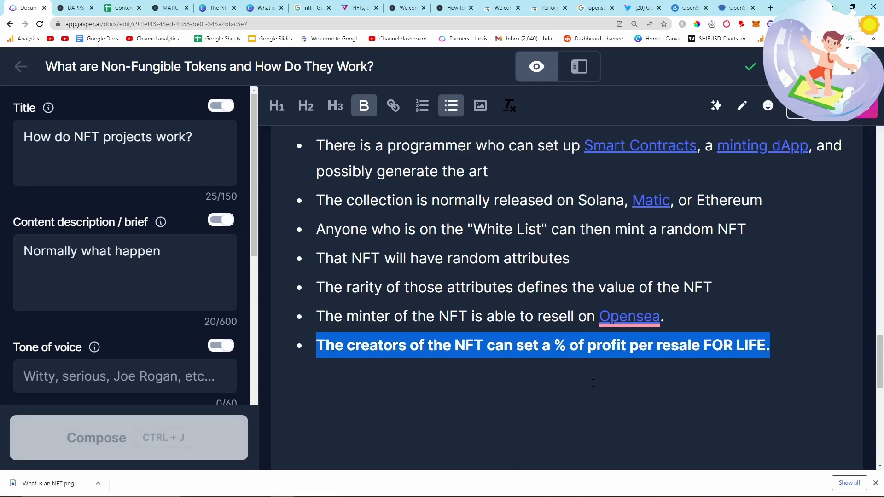
{"action": "left_click", "coordinate": [654, 346]}
{"action": "left_click_drag", "start_coordinate": [774, 345], "coordinate": [316, 346]}
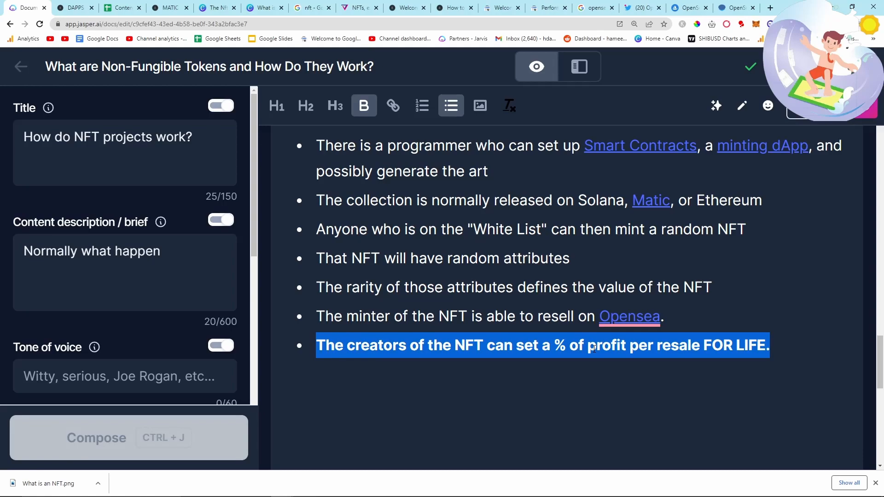
{"action": "scroll", "coordinate": [476, 362], "scroll_direction": "up", "scroll_amount": 1}
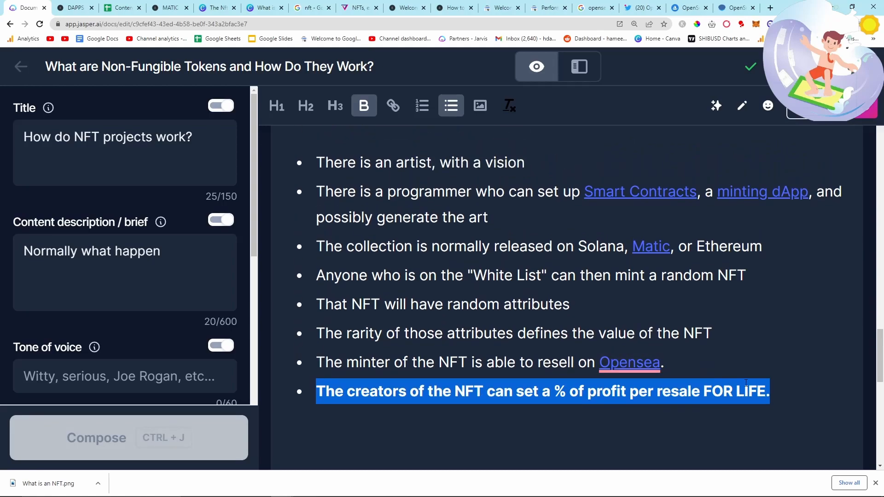
- Put the cursor in an empty normal paragraph directly below the bulleted list
{"action": "left_click", "coordinate": [768, 391]}
{"action": "key", "text": "Return"}
{"action": "key", "text": "Return"}
- Copy the section heading "How do NFT projects work?" and search Google for it in a new tab
{"action": "scroll", "coordinate": [670, 233], "scroll_direction": "up", "scroll_amount": 5}
{"action": "scroll", "coordinate": [670, 232], "scroll_direction": "up", "scroll_amount": 3}
{"action": "scroll", "coordinate": [275, 202], "scroll_direction": "down", "scroll_amount": 5}
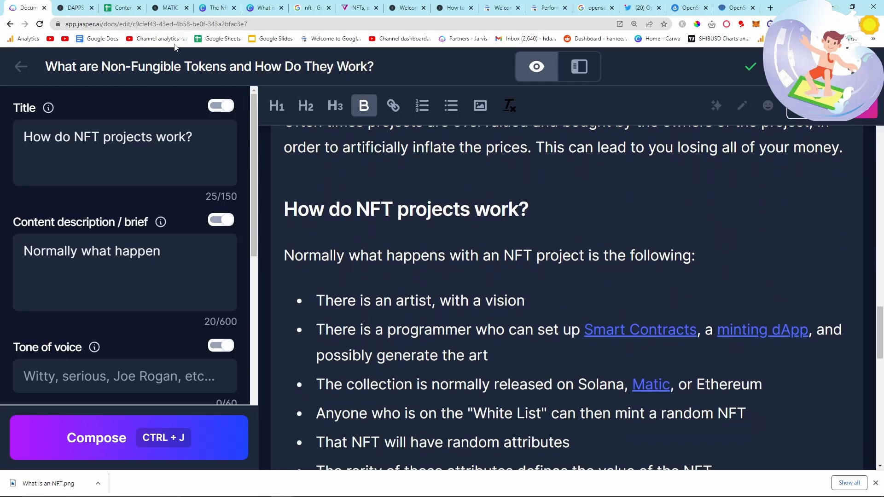
{"action": "left_click_drag", "start_coordinate": [284, 211], "coordinate": [529, 212]}
{"action": "key", "text": "ctrl+c"}
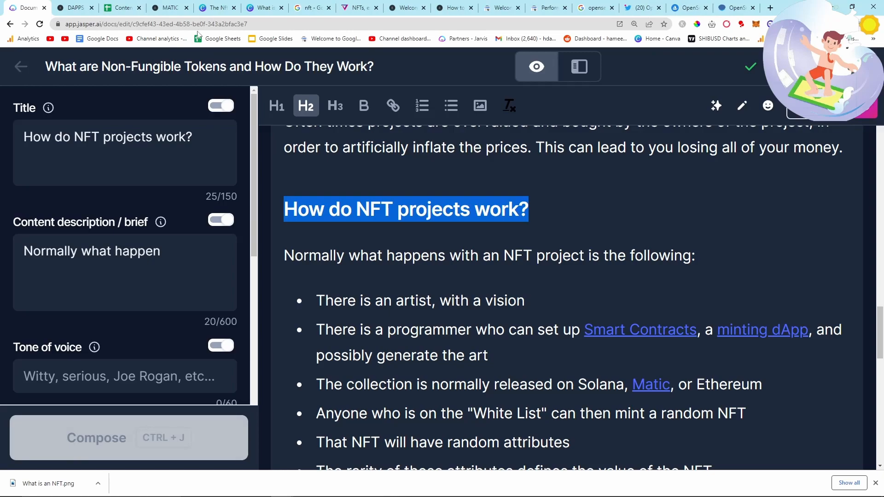
{"action": "left_click", "coordinate": [774, 7]}
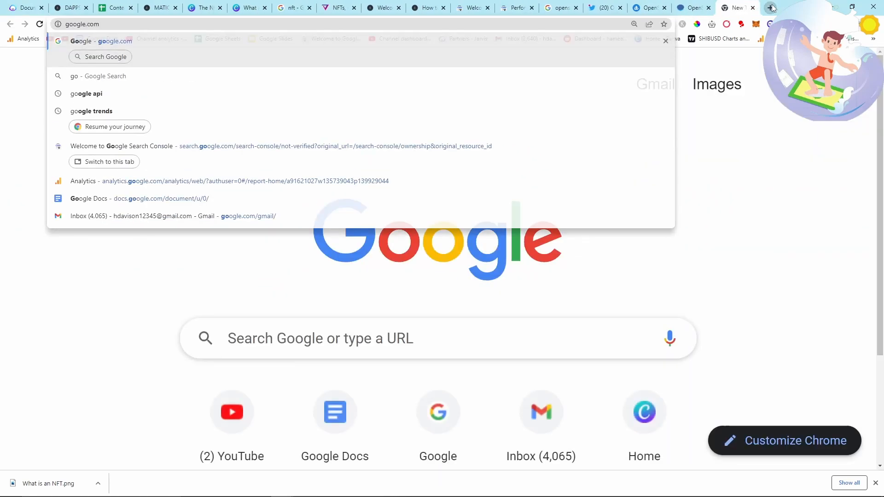
{"action": "key", "text": "ctrl+v"}
{"action": "key", "text": "Return"}
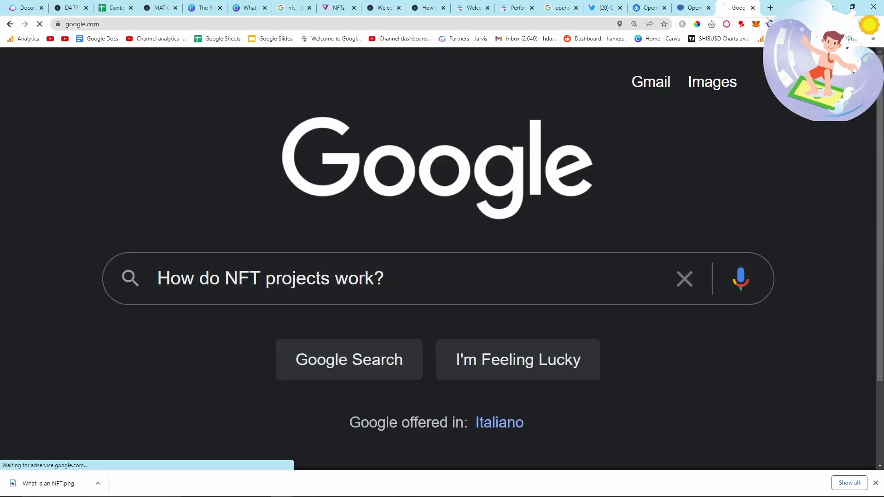
- Place the search tab beside the document tab and copy the related question "How does owning a NFT work?"
{"action": "left_click_drag", "start_coordinate": [736, 8], "coordinate": [65, 4]}
{"action": "scroll", "coordinate": [230, 255], "scroll_direction": "down", "scroll_amount": 8}
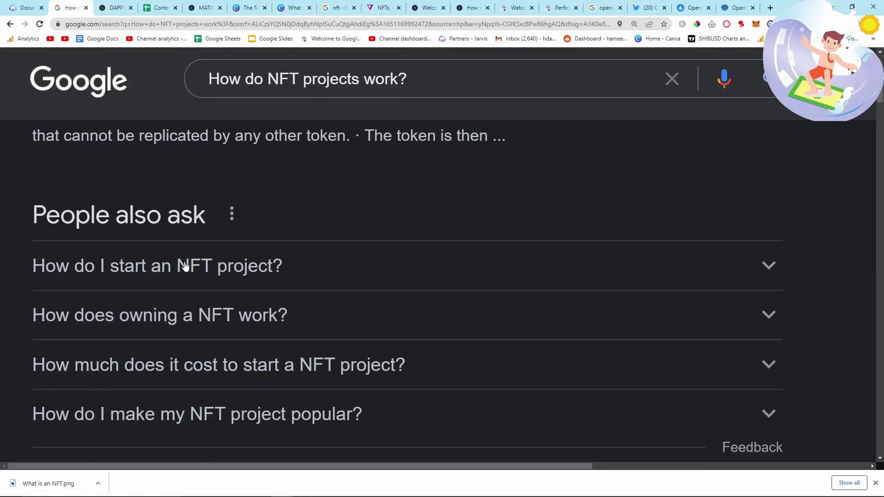
{"action": "triple_click", "coordinate": [102, 272]}
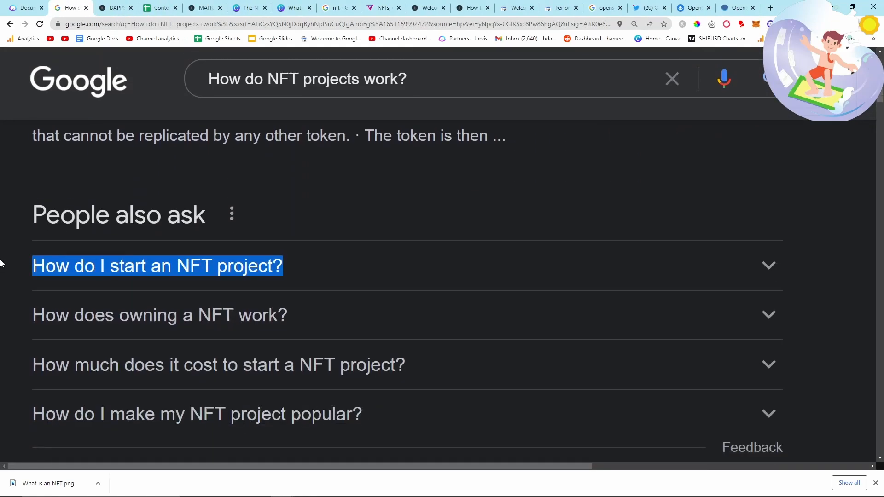
{"action": "left_click_drag", "start_coordinate": [34, 318], "coordinate": [255, 331]}
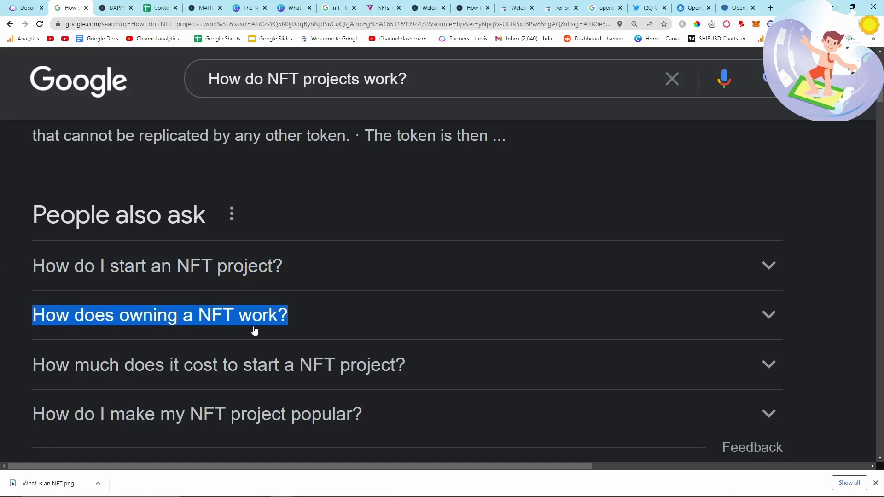
- Paste the copied question "How does owning a NFT work?" into the blog document below the bulleted list
{"action": "left_click", "coordinate": [26, 5]}
{"action": "scroll", "coordinate": [532, 293], "scroll_direction": "down", "scroll_amount": 5}
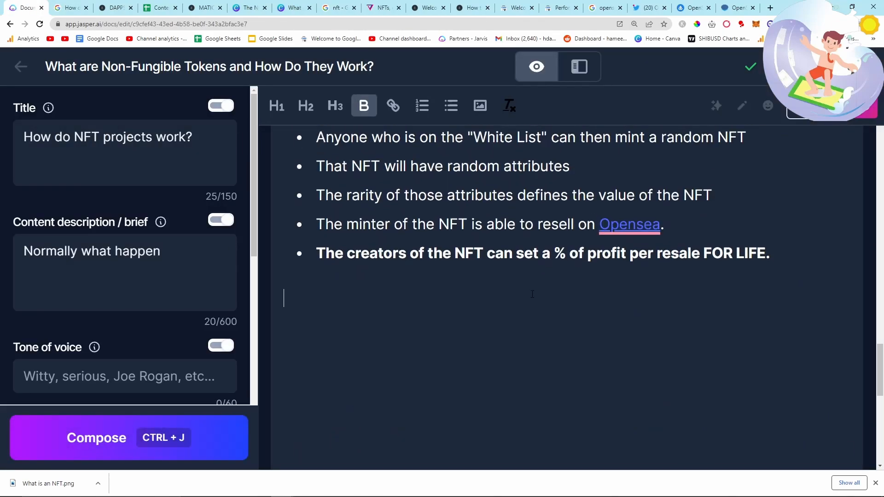
{"action": "key", "text": "ctrl+v"}
{"action": "scroll", "coordinate": [487, 300], "scroll_direction": "down", "scroll_amount": 15}
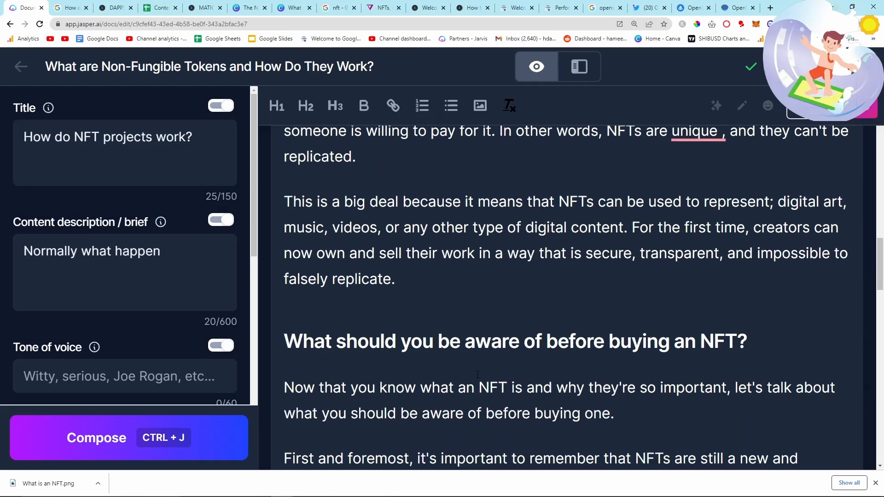
- Format the pasted question as an H2 heading and start a new line below it
{"action": "triple_click", "coordinate": [508, 205]}
{"action": "key", "text": "ctrl+j"}
{"action": "triple_click", "coordinate": [508, 205]}
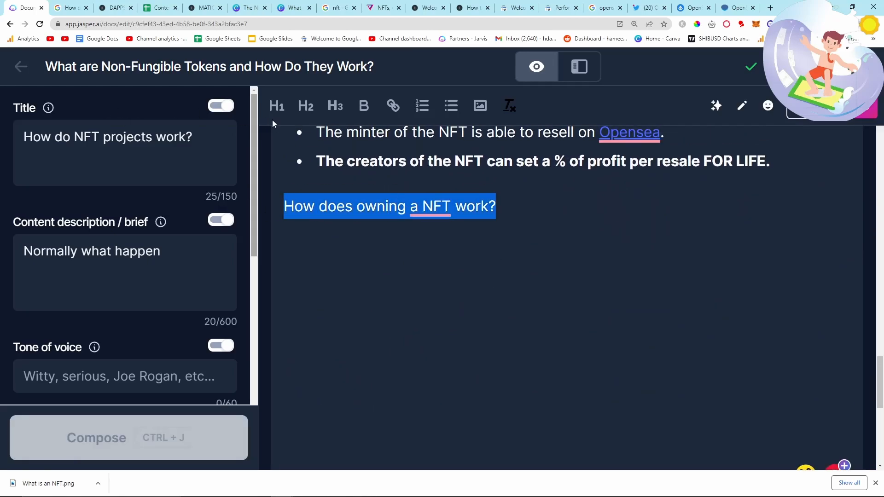
{"action": "left_click", "coordinate": [306, 106]}
{"action": "left_click", "coordinate": [576, 232]}
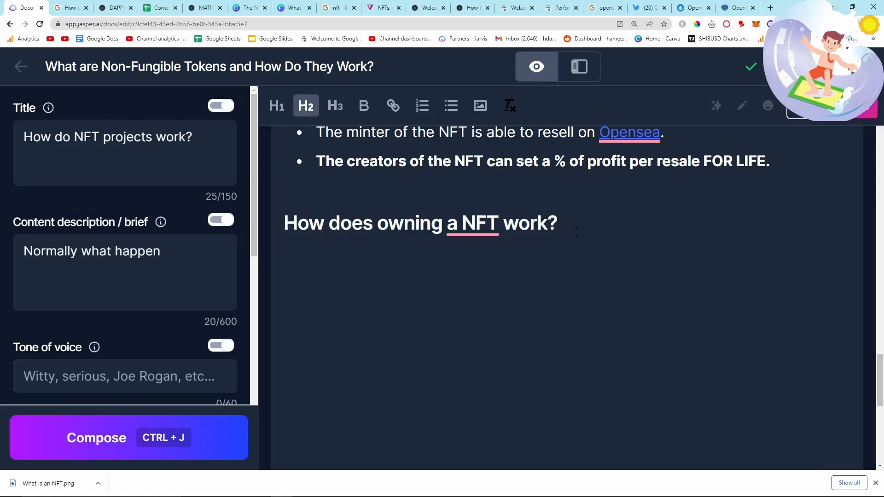
{"action": "key", "text": "Return"}
- Correct the article in the heading to read "How does owning an NFT work?" and start a new line below it
{"action": "mouse_move", "coordinate": [456, 238]}
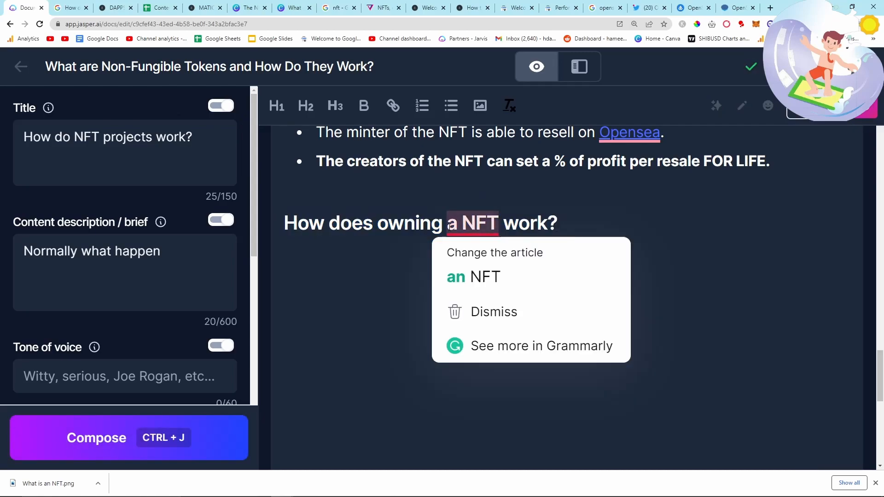
{"action": "left_click", "coordinate": [499, 268]}
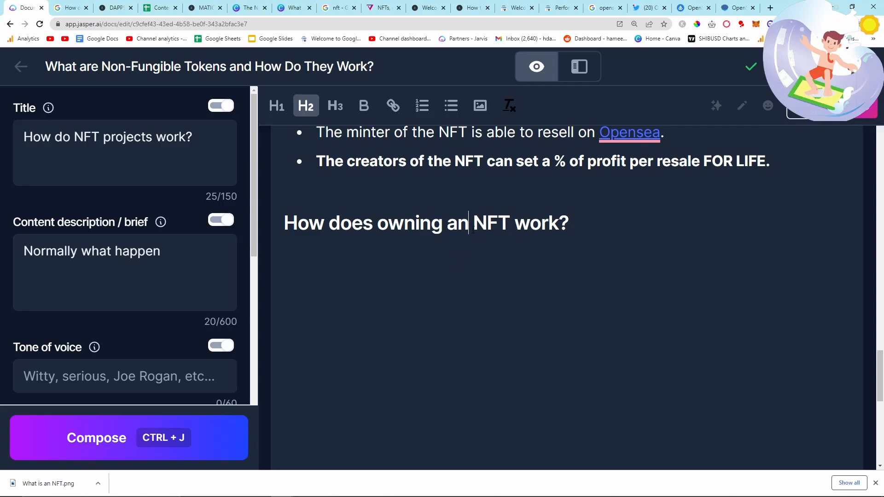
{"action": "left_click_drag", "start_coordinate": [470, 225], "coordinate": [460, 225]}
{"action": "left_click", "coordinate": [598, 225]}
{"action": "key", "text": "Return"}
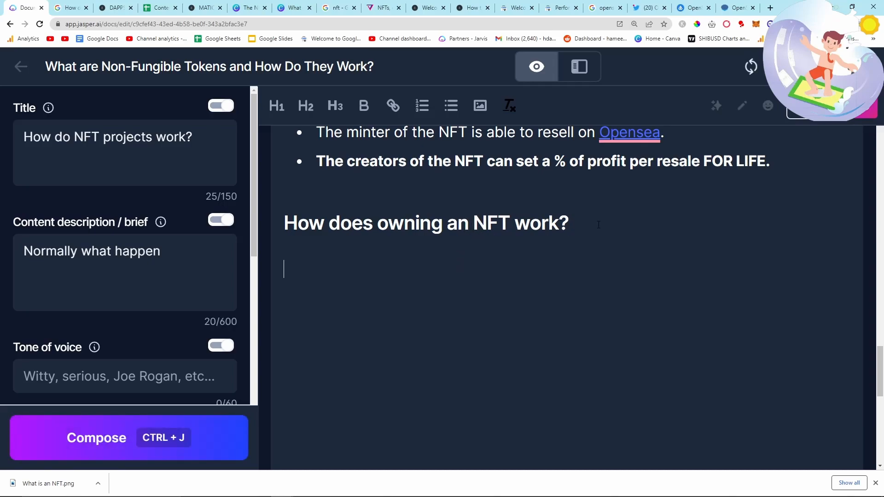
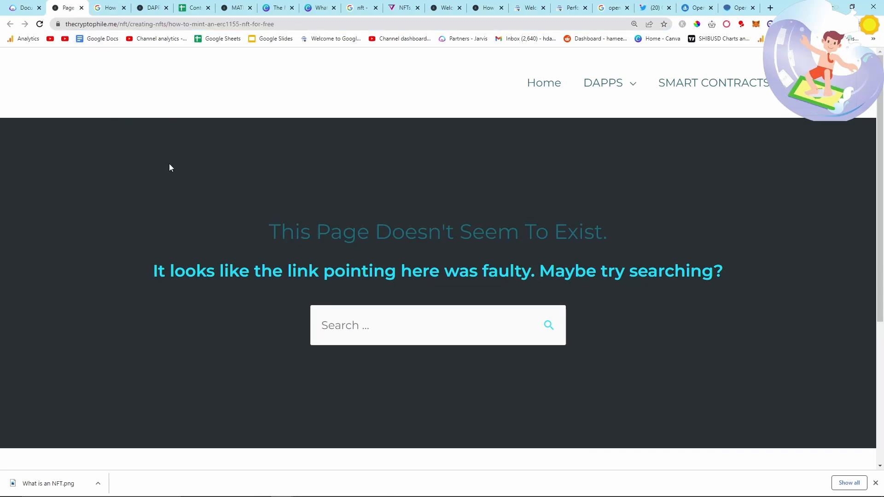
- Return to the blog document and end the numbered list after the "Buy your NFT from Opensea" item with a plain new line
{"action": "left_click", "coordinate": [493, 315]}
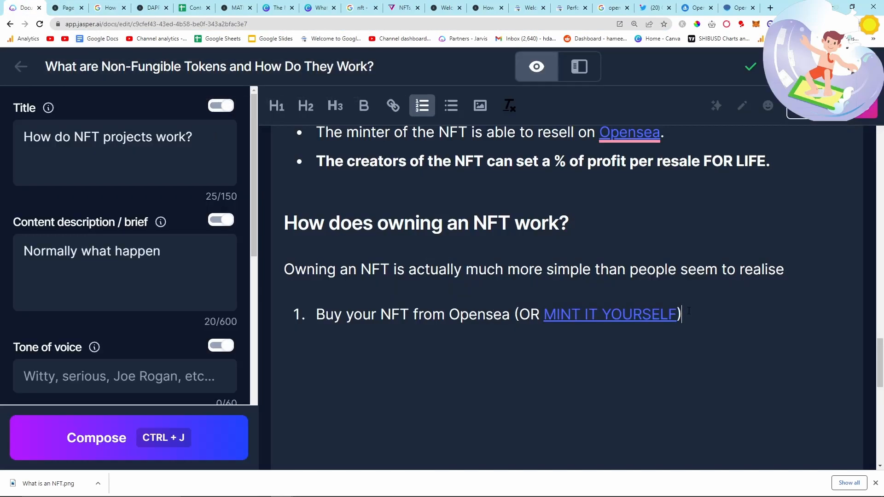
{"action": "key", "text": "Return"}
{"action": "key", "text": "Return"}
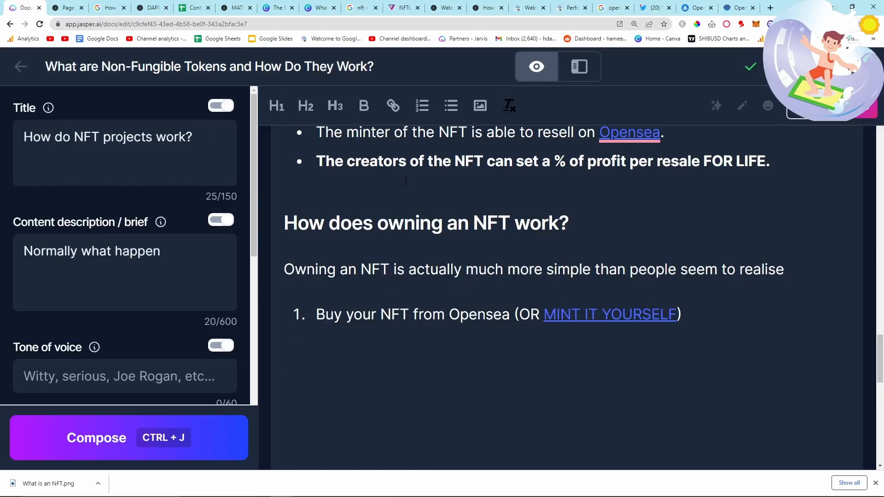
- Switch to the OpenSea site and connect a wallet using MetaMask
{"action": "left_click", "coordinate": [696, 8]}
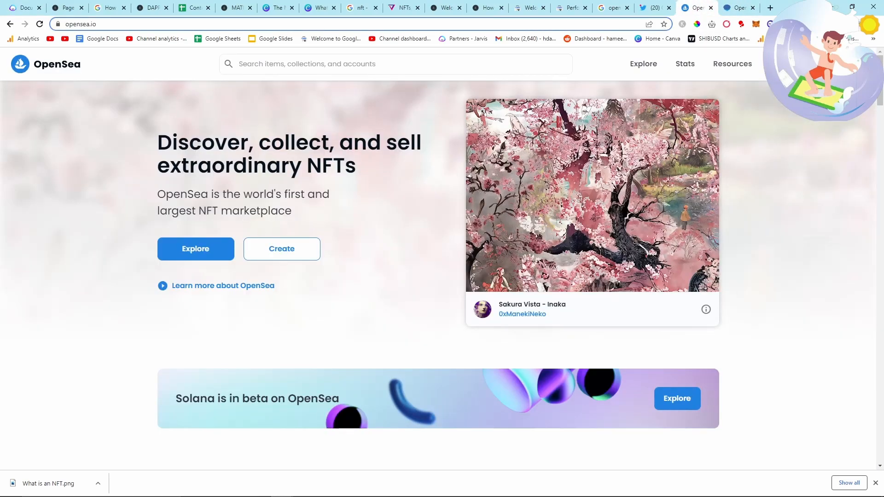
{"action": "left_click", "coordinate": [854, 64]}
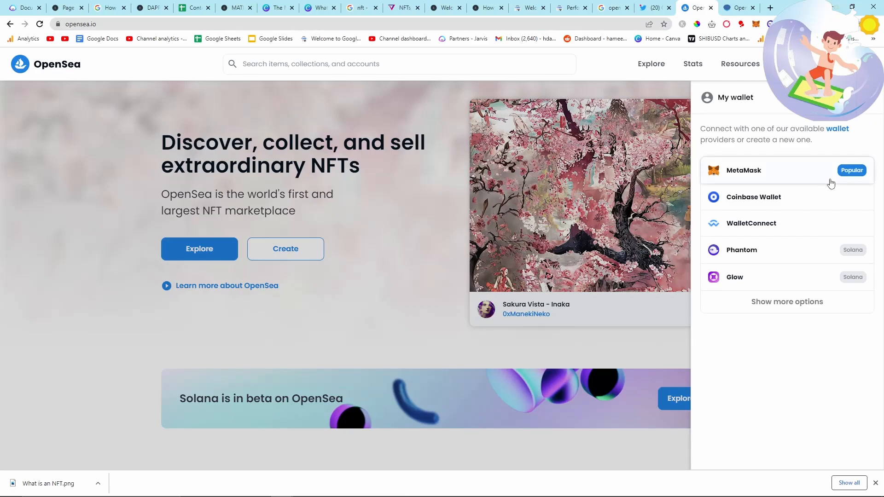
{"action": "left_click", "coordinate": [853, 172]}
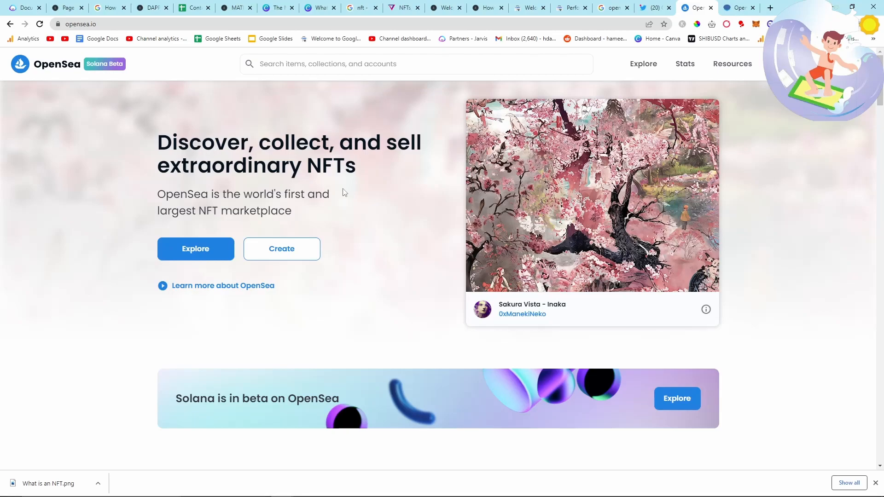
- Browse the OpenSea marketplace with an empty search and open the GoonCat #7932 item
{"action": "scroll", "coordinate": [344, 191], "scroll_direction": "down", "scroll_amount": 8}
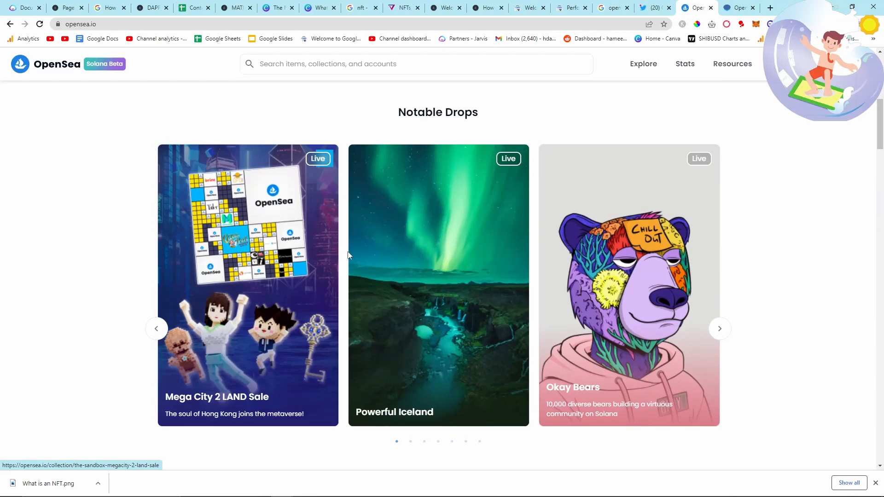
{"action": "scroll", "coordinate": [345, 253], "scroll_direction": "down", "scroll_amount": 5}
{"action": "scroll", "coordinate": [354, 254], "scroll_direction": "up", "scroll_amount": 1}
{"action": "scroll", "coordinate": [355, 256], "scroll_direction": "up", "scroll_amount": 10}
{"action": "left_click", "coordinate": [343, 65]}
{"action": "key", "text": "Return"}
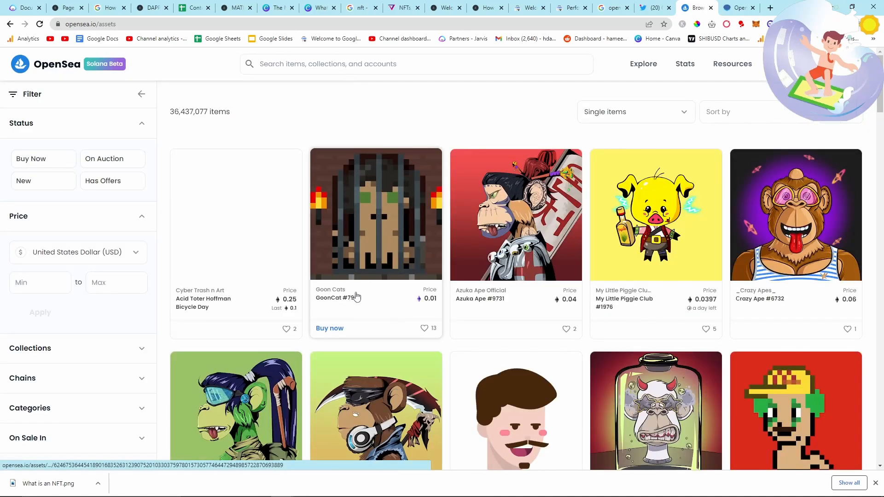
{"action": "scroll", "coordinate": [423, 223], "scroll_direction": "down", "scroll_amount": 2}
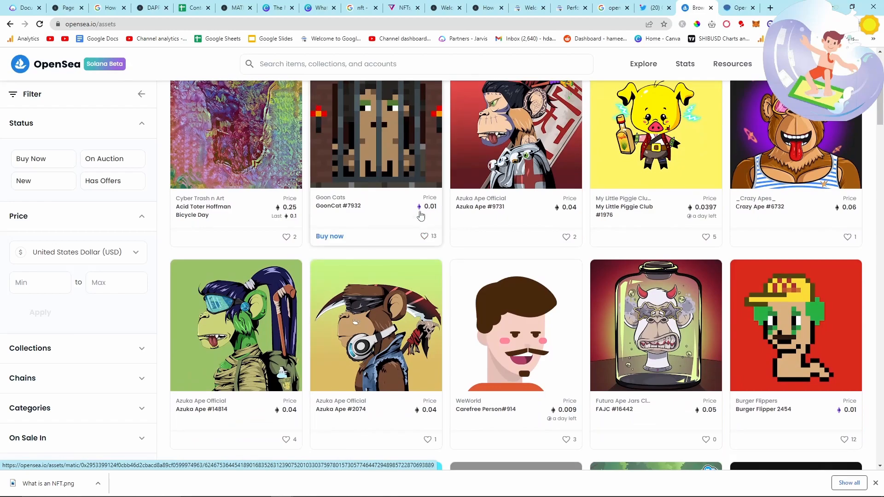
{"action": "left_click", "coordinate": [394, 198]}
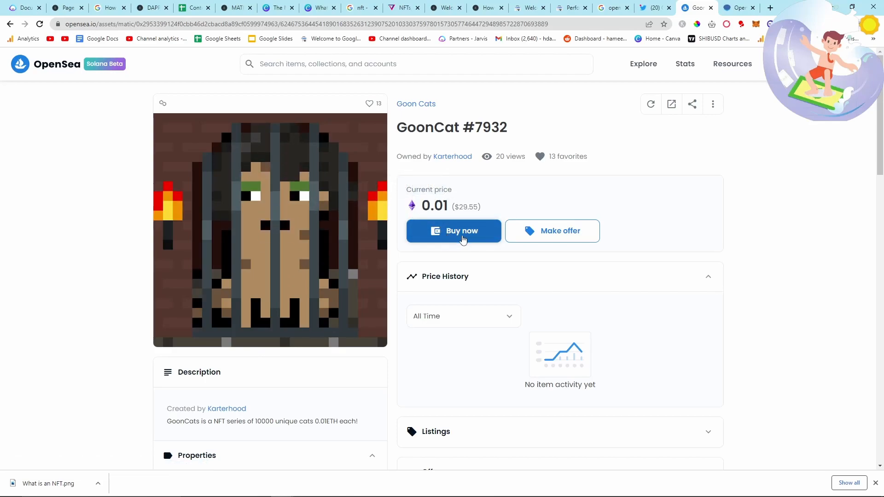
{"action": "scroll", "coordinate": [663, 290], "scroll_direction": "down", "scroll_amount": 1}
{"action": "scroll", "coordinate": [667, 291], "scroll_direction": "up", "scroll_amount": 1}
{"action": "key", "text": "Print"}
{"action": "key", "text": "Escape"}
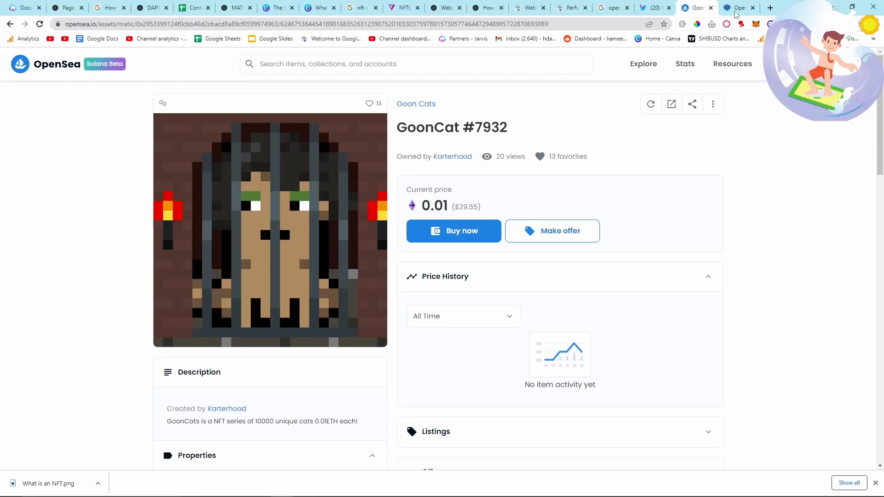
- Search Google for "light shot" in a new tab, open the Lightshot screenshot tool's website and look over its page
{"action": "left_click", "coordinate": [769, 8]}
{"action": "type", "text": "light shot"}
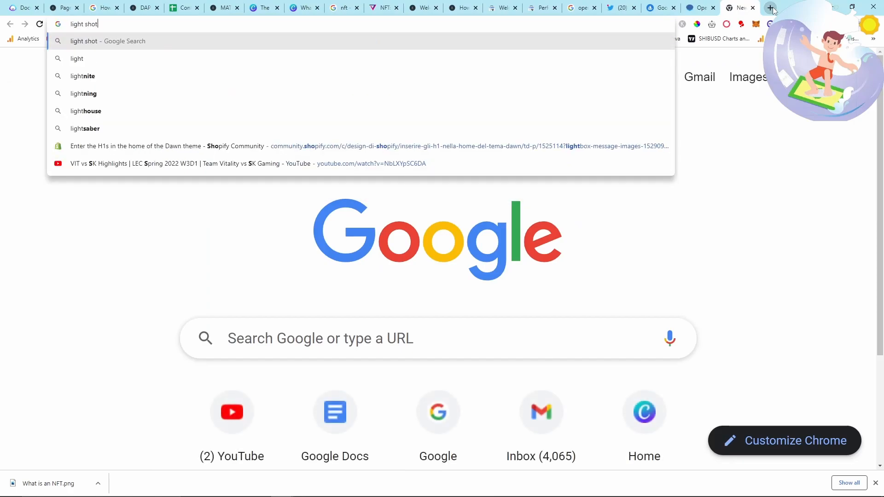
{"action": "key", "text": "Return"}
{"action": "scroll", "coordinate": [221, 349], "scroll_direction": "down", "scroll_amount": 2}
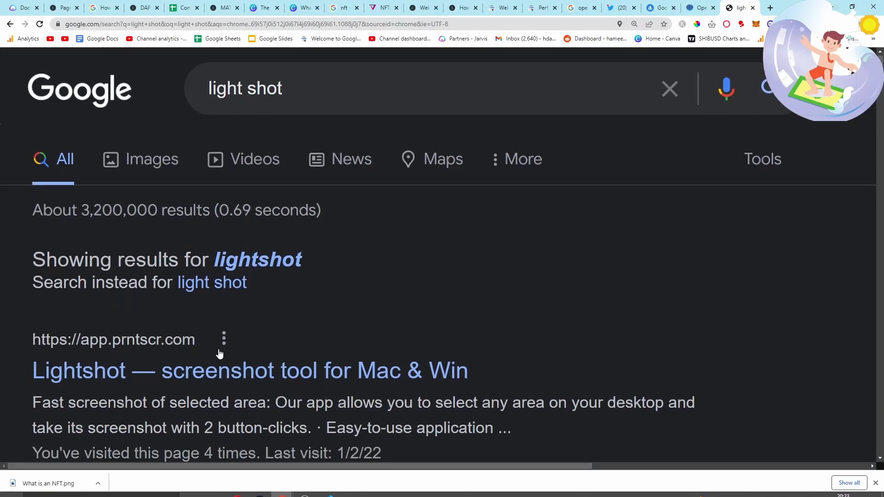
{"action": "left_click", "coordinate": [229, 293]}
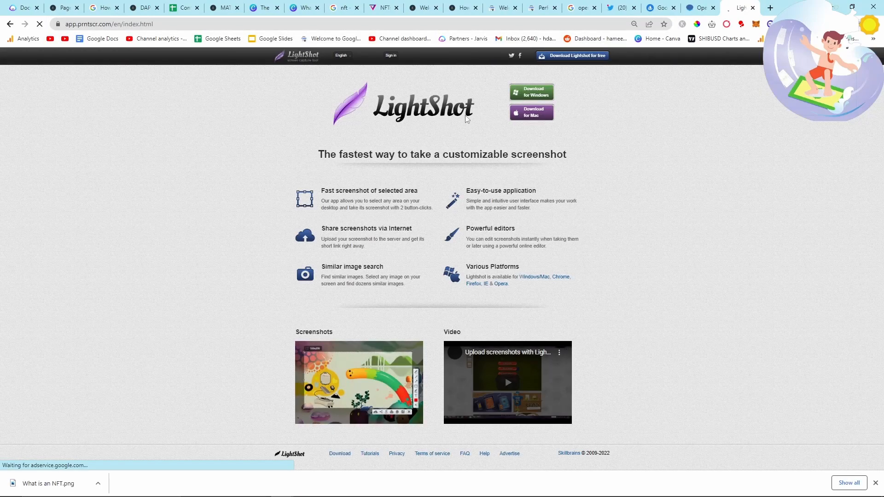
{"action": "scroll", "coordinate": [452, 289], "scroll_direction": "up", "scroll_amount": 6}
{"action": "scroll", "coordinate": [499, 279], "scroll_direction": "down", "scroll_amount": 5}
- Capture the GoonCat #7932 artwork and price area with Lightshot, add a red arrow pointing at Buy now, and copy the screenshot
{"action": "left_click", "coordinate": [699, 7]}
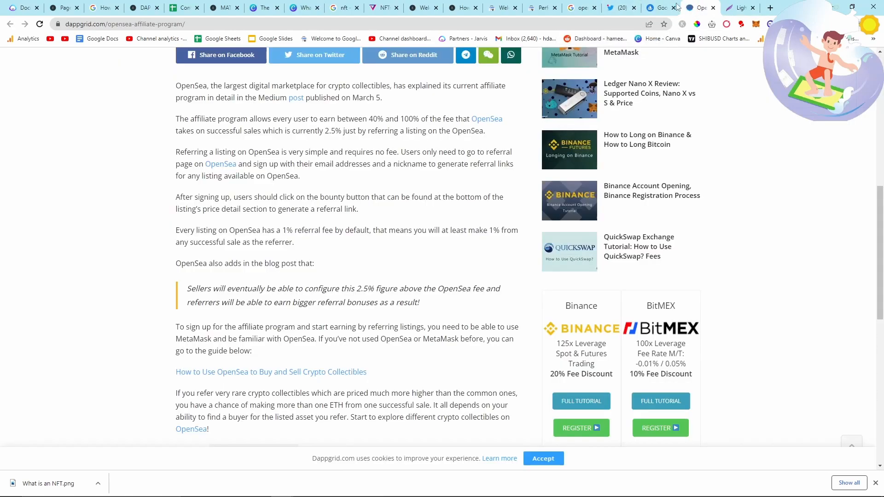
{"action": "left_click", "coordinate": [649, 6]}
{"action": "scroll", "coordinate": [548, 203], "scroll_direction": "up", "scroll_amount": 2}
{"action": "scroll", "coordinate": [725, 261], "scroll_direction": "down", "scroll_amount": 2}
{"action": "scroll", "coordinate": [731, 266], "scroll_direction": "up", "scroll_amount": 2}
{"action": "scroll", "coordinate": [739, 266], "scroll_direction": "down", "scroll_amount": 2}
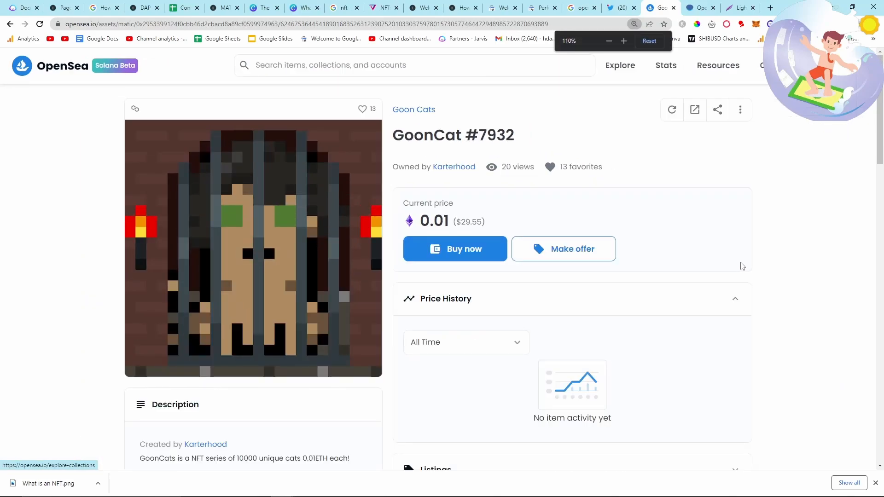
{"action": "key", "text": "Print"}
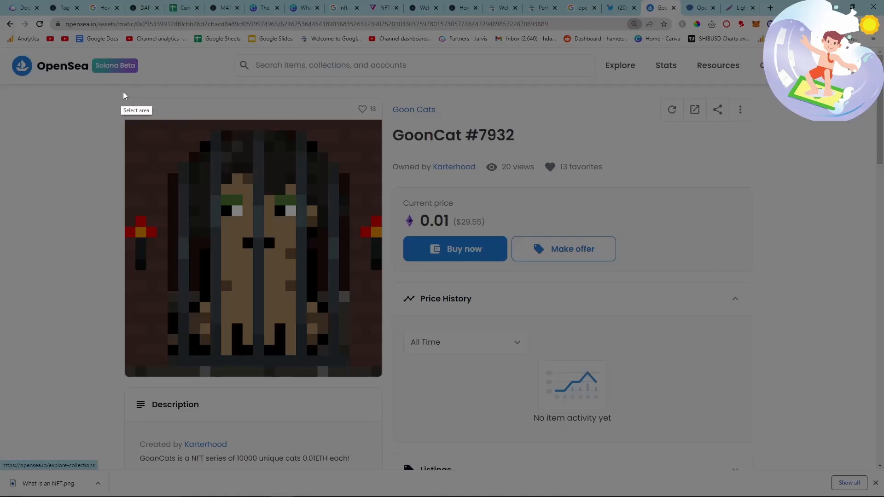
{"action": "mouse_move", "coordinate": [125, 99]}
{"action": "left_mouse_down"}
{"action": "mouse_move", "coordinate": [619, 336]}
{"action": "mouse_move", "coordinate": [744, 383]}
{"action": "mouse_move", "coordinate": [690, 394]}
{"action": "mouse_move", "coordinate": [650, 380]}
{"action": "mouse_move", "coordinate": [657, 379]}
{"action": "left_mouse_up"}
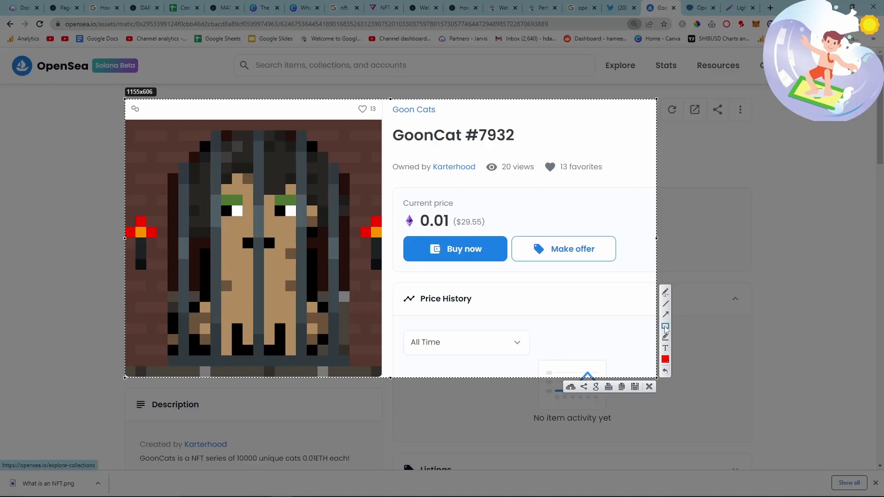
{"action": "left_click", "coordinate": [665, 314]}
{"action": "left_click_drag", "start_coordinate": [583, 335], "coordinate": [494, 254]}
{"action": "key", "text": "ctrl+c"}
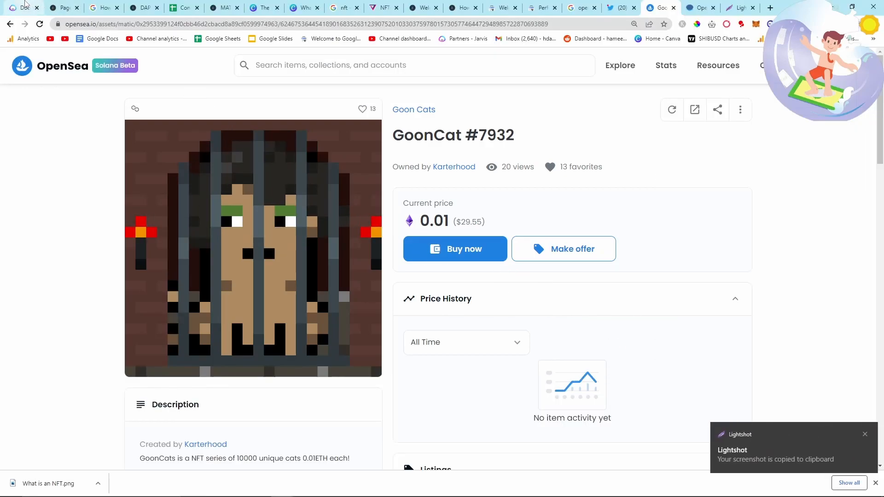
- Paste the annotated GoonCat screenshot into the blog document below the first numbered list item
{"action": "key", "text": "ctrl+1"}
{"action": "key", "text": "ctrl+v"}
{"action": "scroll", "coordinate": [515, 281], "scroll_direction": "down", "scroll_amount": 6}
{"action": "scroll", "coordinate": [551, 293], "scroll_direction": "down", "scroll_amount": 3}
{"action": "scroll", "coordinate": [551, 293], "scroll_direction": "down", "scroll_amount": 18}
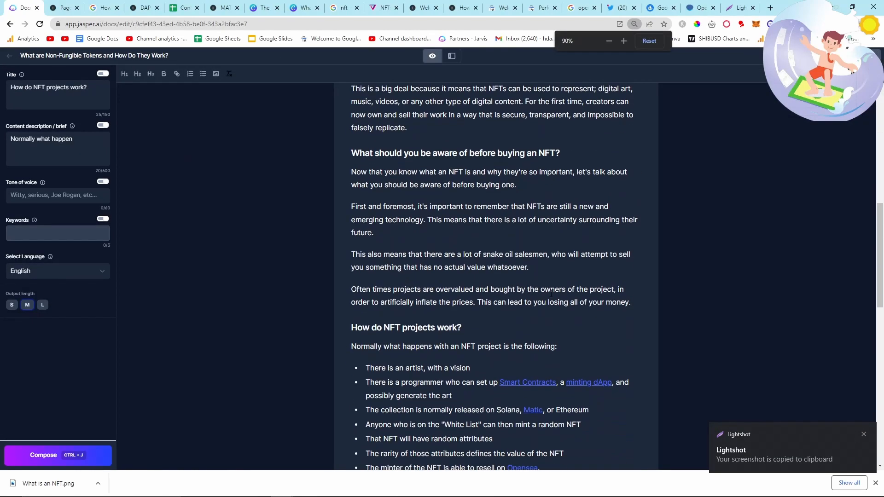
- Enlarge the document view and check how the pasted screenshot sits below the numbered item
{"action": "key", "text": "ctrl+plus"}
{"action": "key", "text": "ctrl+plus"}
{"action": "key", "text": "ctrl+plus"}
{"action": "key", "text": "ctrl+plus"}
{"action": "key", "text": "ctrl+plus"}
{"action": "scroll", "coordinate": [551, 293], "scroll_direction": "up", "scroll_amount": 3}
{"action": "scroll", "coordinate": [551, 293], "scroll_direction": "down", "scroll_amount": 3}
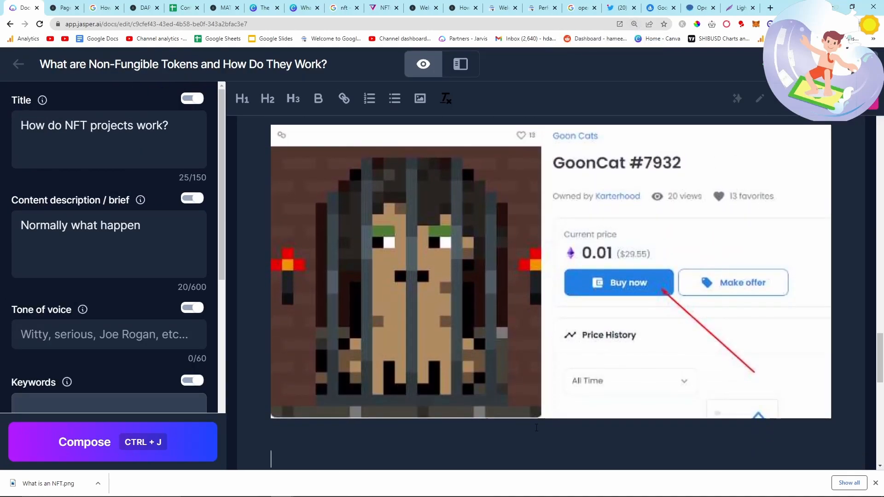
{"action": "scroll", "coordinate": [548, 416], "scroll_direction": "down", "scroll_amount": 1}
{"action": "scroll", "coordinate": [534, 396], "scroll_direction": "up", "scroll_amount": 3}
{"action": "scroll", "coordinate": [518, 375], "scroll_direction": "down", "scroll_amount": 2}
{"action": "scroll", "coordinate": [517, 375], "scroll_direction": "up", "scroll_amount": 2}
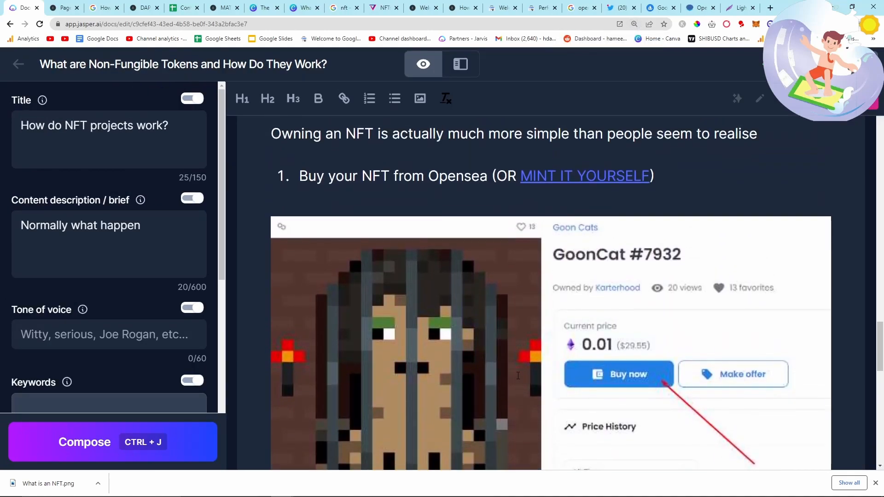
{"action": "scroll", "coordinate": [517, 375], "scroll_direction": "down", "scroll_amount": 3}
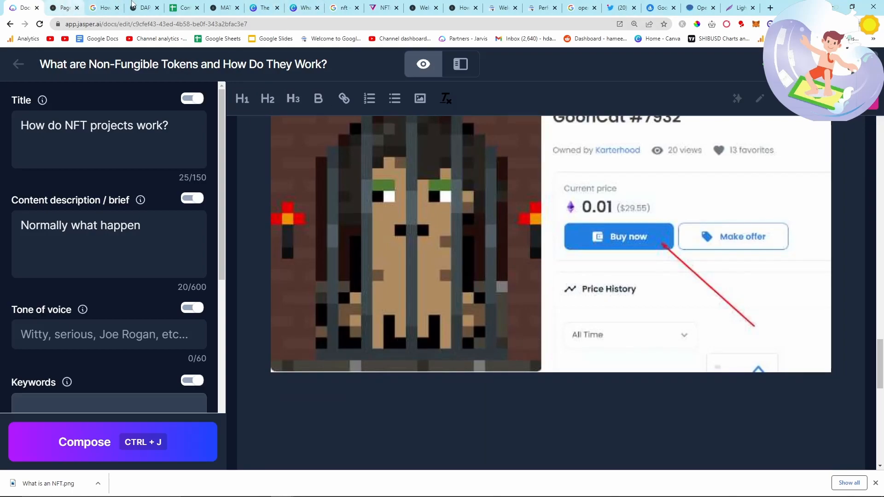
- Start buying the Mini Mutant #9293 item on OpenSea and choose MetaMask as the wallet
{"action": "left_click", "coordinate": [754, 24]}
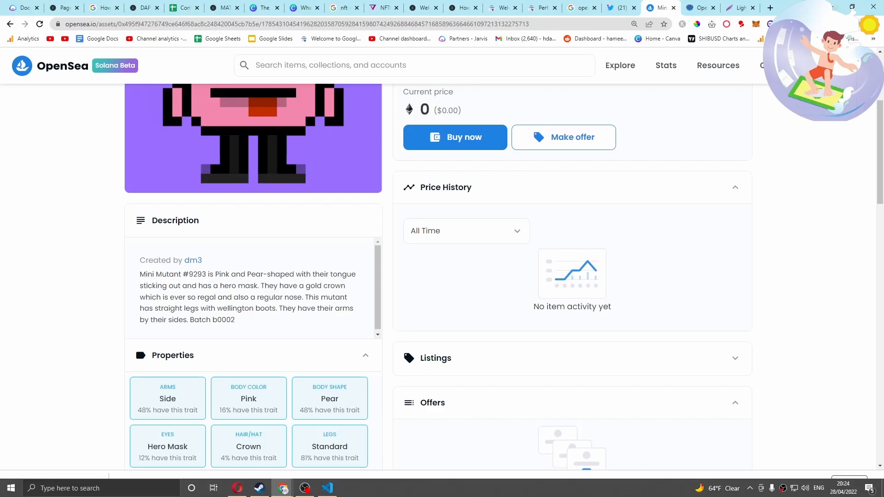
{"action": "scroll", "coordinate": [583, 404], "scroll_direction": "up", "scroll_amount": 1}
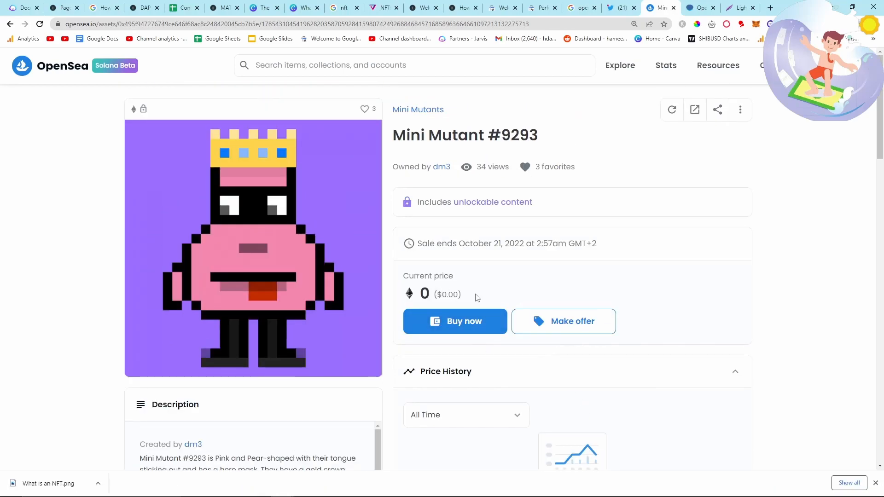
{"action": "triple_click", "coordinate": [477, 293]}
{"action": "left_click", "coordinate": [462, 328]}
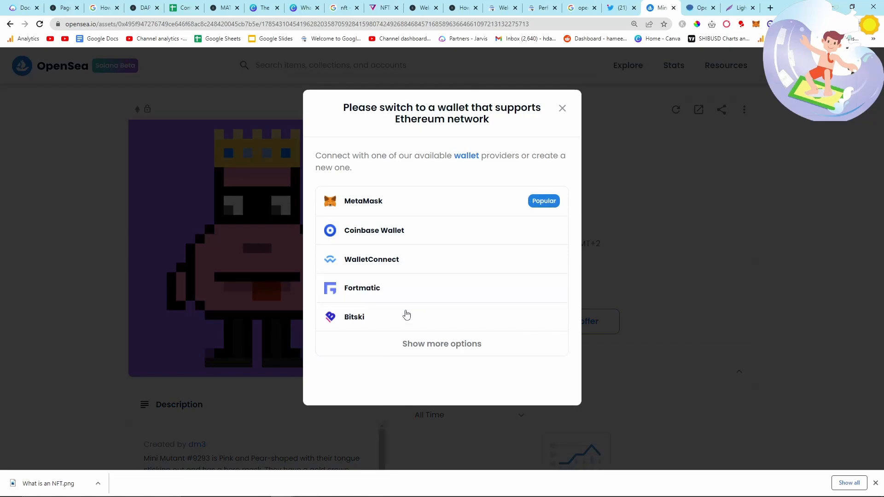
{"action": "left_click", "coordinate": [424, 206]}
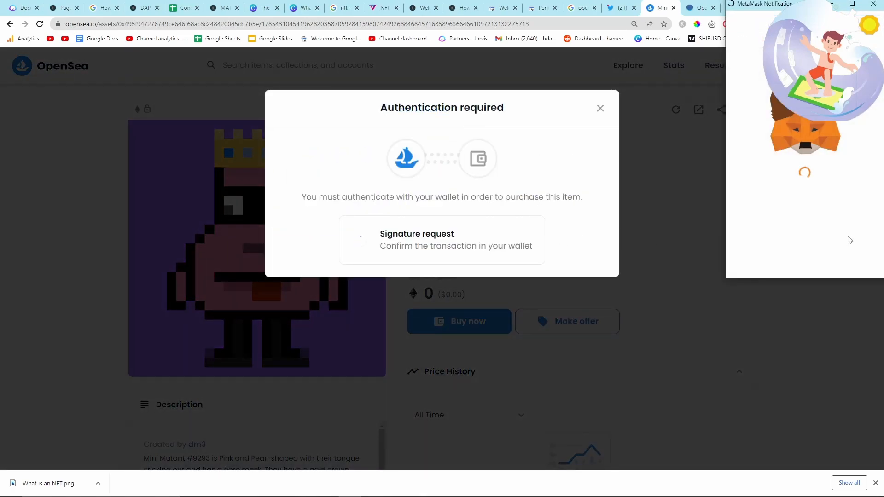
- Read through the OpenSea signature request in MetaMask and sign it
{"action": "scroll", "coordinate": [834, 217], "scroll_direction": "down", "scroll_amount": 3}
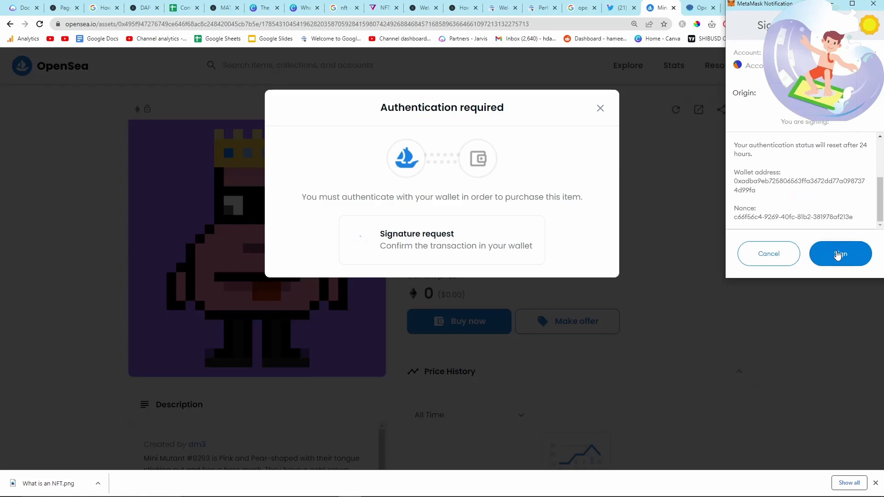
{"action": "scroll", "coordinate": [834, 216], "scroll_direction": "up", "scroll_amount": 3}
{"action": "scroll", "coordinate": [835, 216], "scroll_direction": "down", "scroll_amount": 3}
{"action": "scroll", "coordinate": [843, 201], "scroll_direction": "up", "scroll_amount": 3}
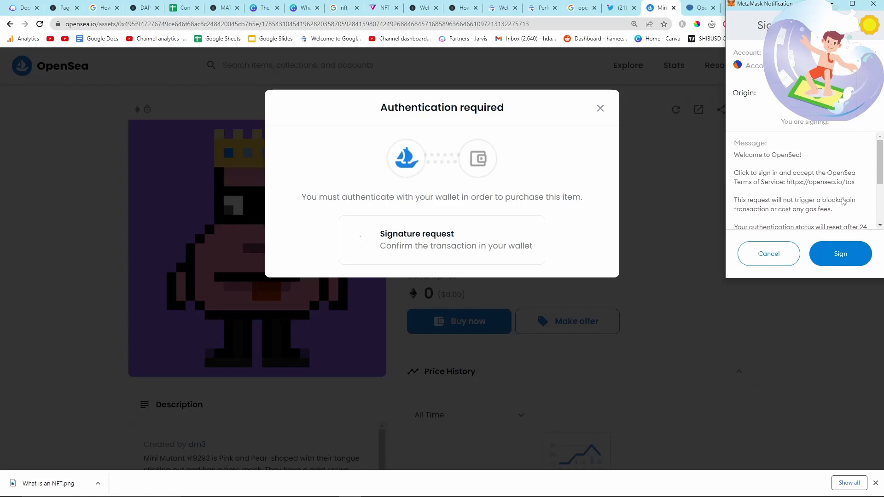
{"action": "left_click", "coordinate": [852, 255]}
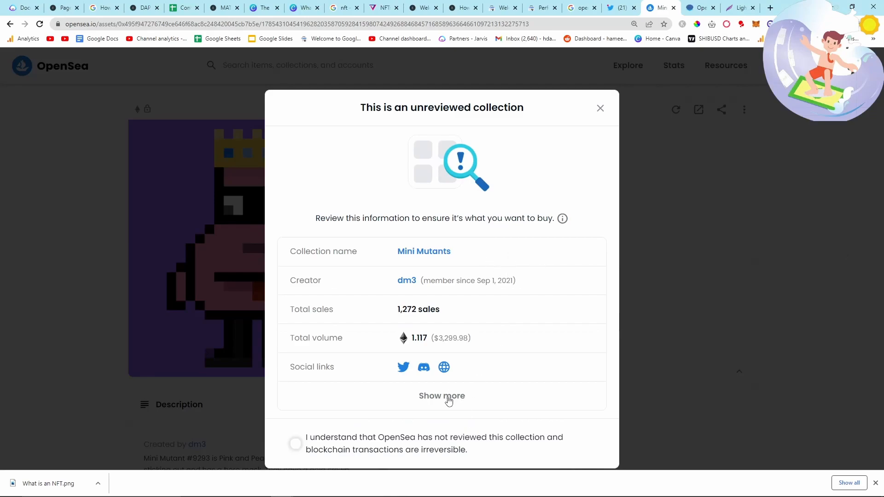
- Expand the Mini Mutants collection details in the unreviewed-collection notice, review them and close the notice without buying
{"action": "left_click", "coordinate": [449, 400]}
{"action": "scroll", "coordinate": [456, 399], "scroll_direction": "down", "scroll_amount": 1}
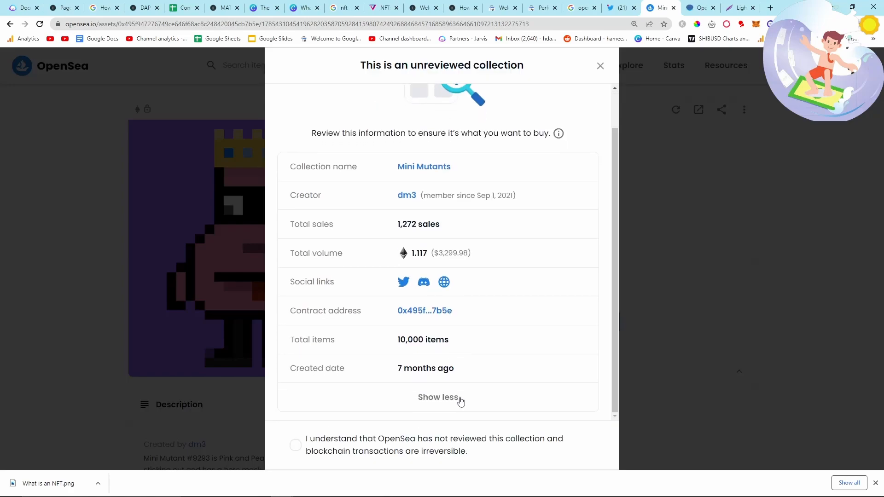
{"action": "left_click", "coordinate": [709, 277]}
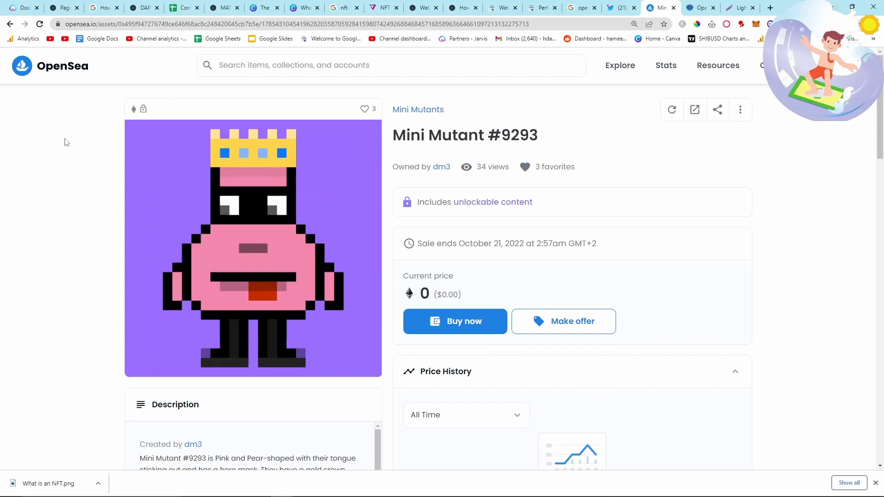
- Return to the Jasper document and write "Your NFT will be deposited into your wallet" as numbered item 2
{"action": "left_click", "coordinate": [24, 8]}
{"action": "scroll", "coordinate": [356, 382], "scroll_direction": "down", "scroll_amount": 4}
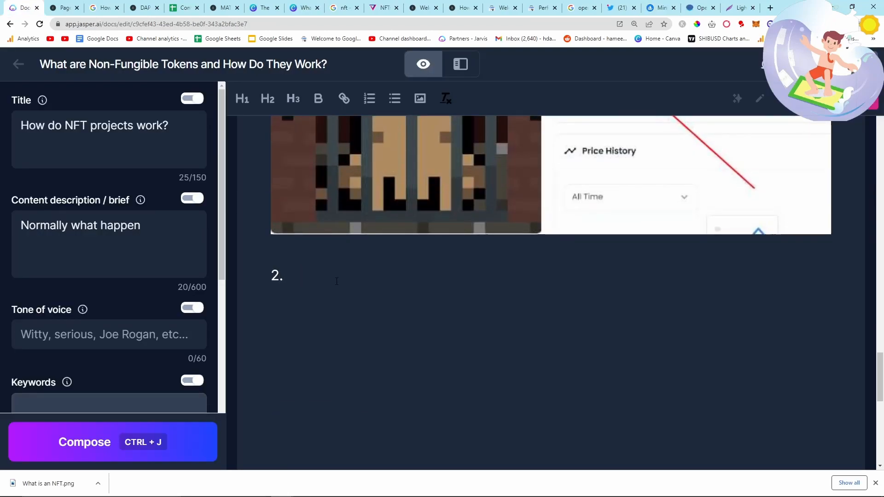
{"action": "type", "text": "NFT will be deposited into your wallet"}
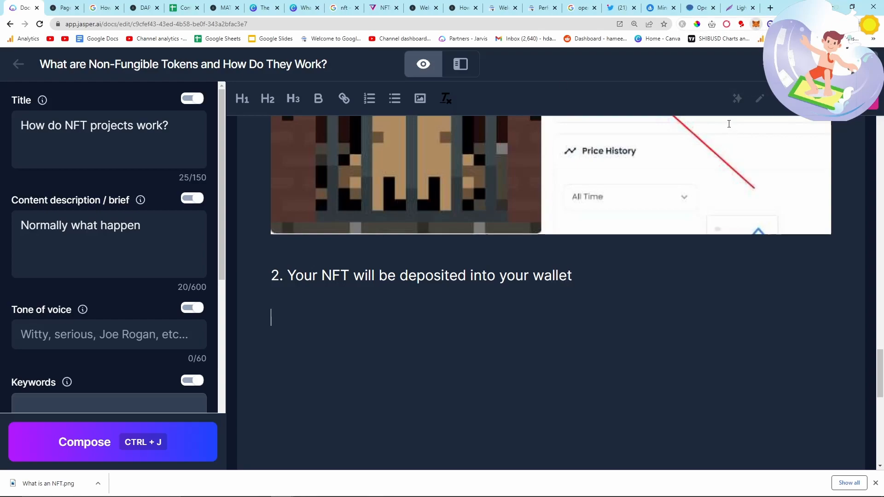
- Extend item 2 with "- Metamask desktop does not have NFT integration just yet" and paste the mobile wallet's NFTs screenshot beneath it
{"action": "left_click", "coordinate": [755, 24]}
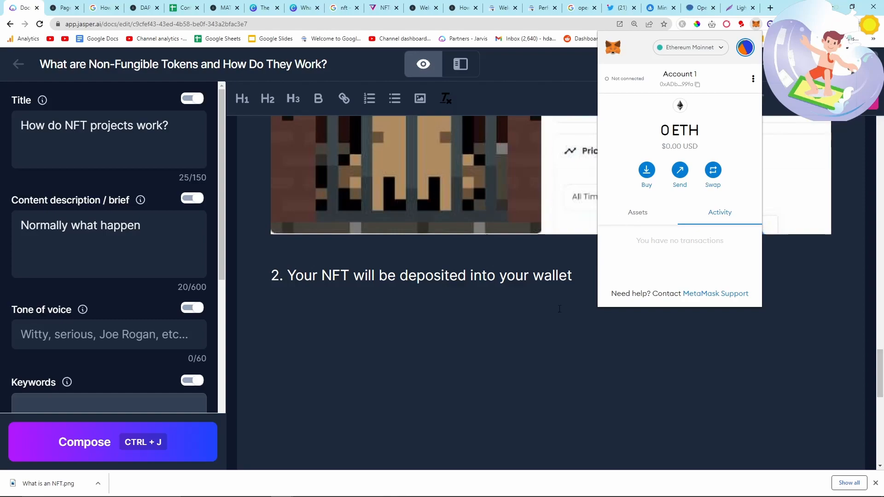
{"action": "left_click", "coordinate": [468, 313]}
{"action": "key", "text": "ctrl+v"}
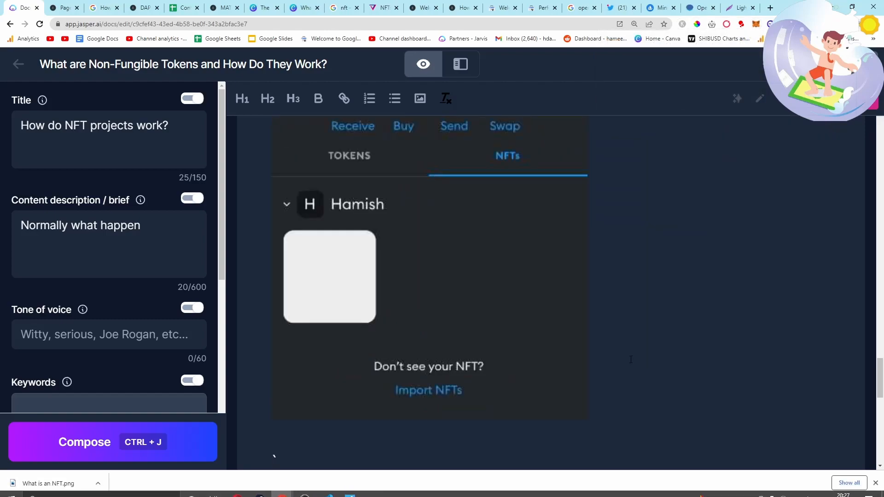
{"action": "scroll", "coordinate": [495, 346], "scroll_direction": "up", "scroll_amount": 5}
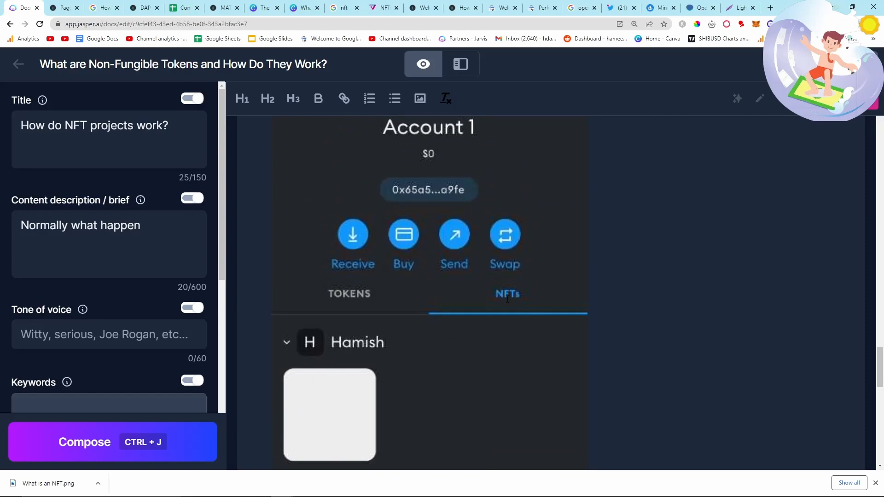
{"action": "scroll", "coordinate": [524, 302], "scroll_direction": "up", "scroll_amount": 5}
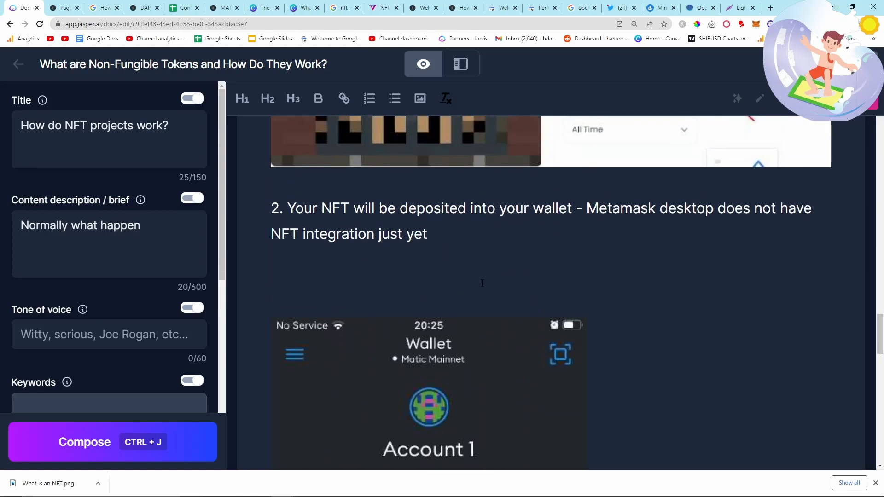
- Remove the extra blank line between item 2 and the wallet screenshot and check the layout around the image
{"action": "key", "text": "BackSpace"}
{"action": "scroll", "coordinate": [618, 284], "scroll_direction": "down", "scroll_amount": 2}
{"action": "scroll", "coordinate": [619, 281], "scroll_direction": "up", "scroll_amount": 2}
{"action": "scroll", "coordinate": [629, 276], "scroll_direction": "down", "scroll_amount": 9}
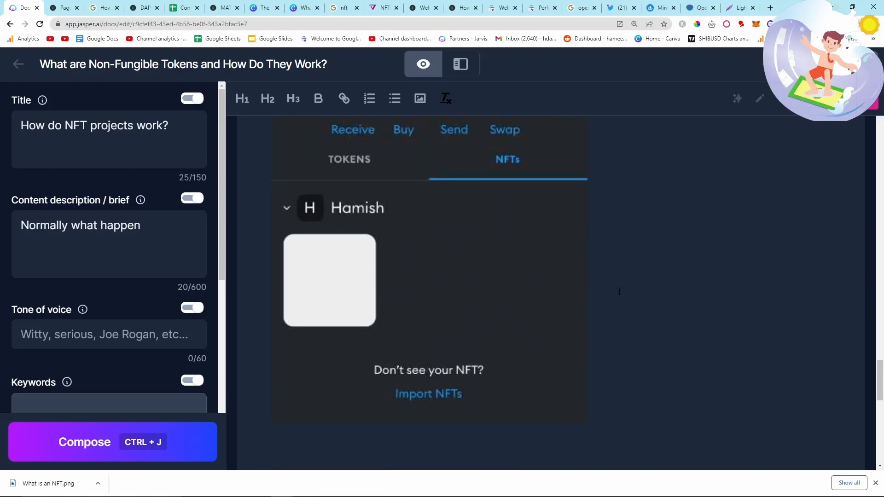
{"action": "scroll", "coordinate": [646, 175], "scroll_direction": "up", "scroll_amount": 3}
{"action": "scroll", "coordinate": [618, 260], "scroll_direction": "down", "scroll_amount": 3}
{"action": "scroll", "coordinate": [654, 398], "scroll_direction": "down", "scroll_amount": 4}
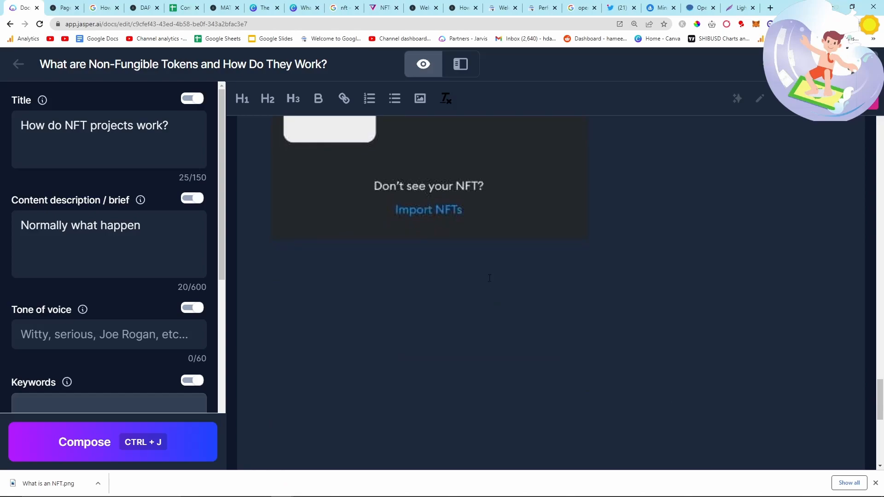
{"action": "scroll", "coordinate": [489, 277], "scroll_direction": "up", "scroll_amount": 3}
{"action": "scroll", "coordinate": [526, 316], "scroll_direction": "down", "scroll_amount": 1}
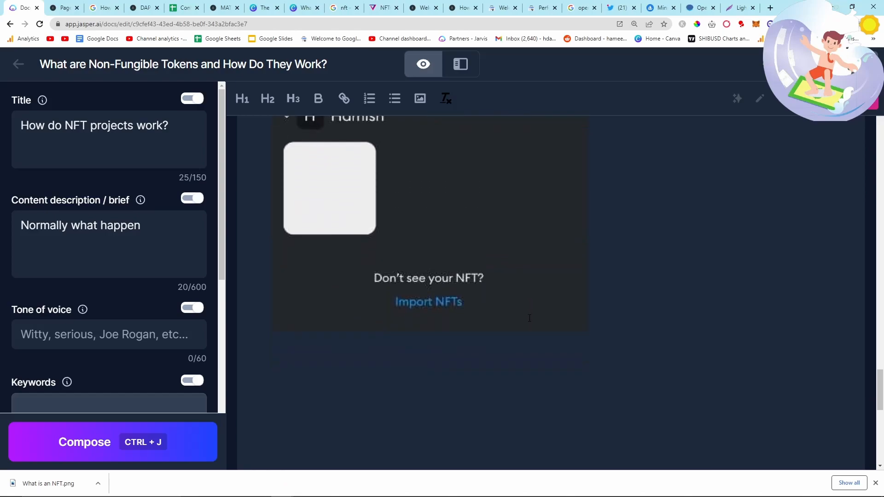
{"action": "type", "text": "1. Di"}
{"action": "key", "text": "BackSpace"}
{"action": "key", "text": "BackSpace"}
{"action": "key", "text": "BackSpace"}
{"action": "type", "text": "3."}
{"action": "key", "text": "BackSpace"}
- Copy the formatted item 2 line to below the wallet screenshot and renumber the copy as 3
{"action": "scroll", "coordinate": [530, 317], "scroll_direction": "up", "scroll_amount": 12}
{"action": "left_click_drag", "start_coordinate": [435, 287], "coordinate": [263, 252]}
{"action": "scroll", "coordinate": [263, 252], "scroll_direction": "down", "scroll_amount": 11}
{"action": "left_click_drag", "start_coordinate": [281, 419], "coordinate": [255, 417]}
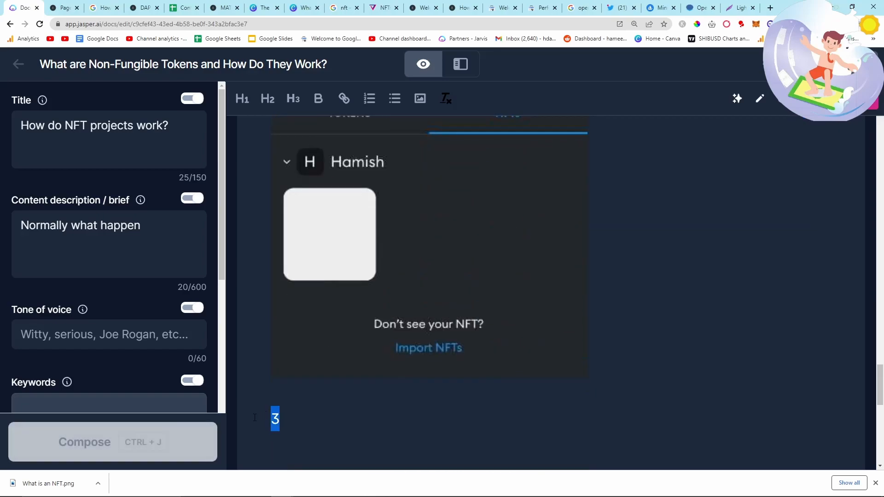
{"action": "key", "text": "ctrl+v"}
{"action": "scroll", "coordinate": [364, 355], "scroll_direction": "down", "scroll_amount": 20}
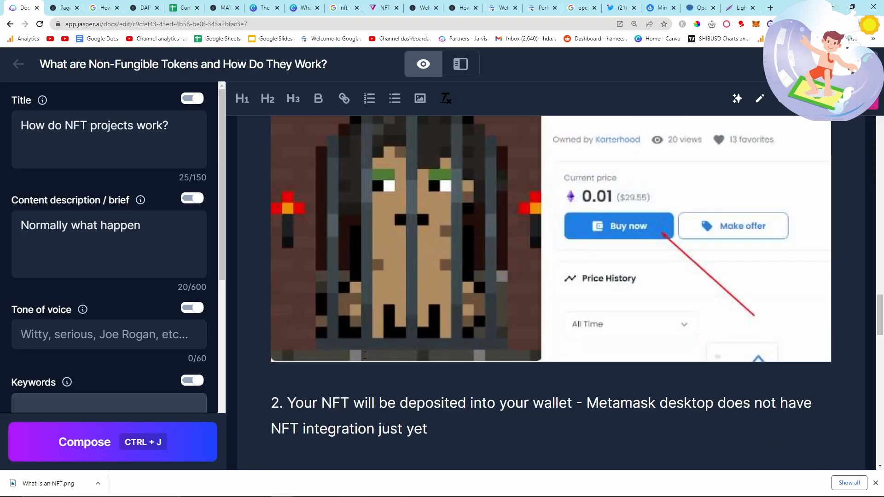
{"action": "scroll", "coordinate": [364, 355], "scroll_direction": "down", "scroll_amount": 12}
{"action": "key", "text": "BackSpace"}
{"action": "type", "text": "3"}
- Replace item 3's copied text with "Display your NFT wherever you can - for example decentraland or Sandbox"
{"action": "left_click_drag", "start_coordinate": [467, 409], "coordinate": [287, 383]}
{"action": "type", "text": "Display your NFT wherever you can - fo"}
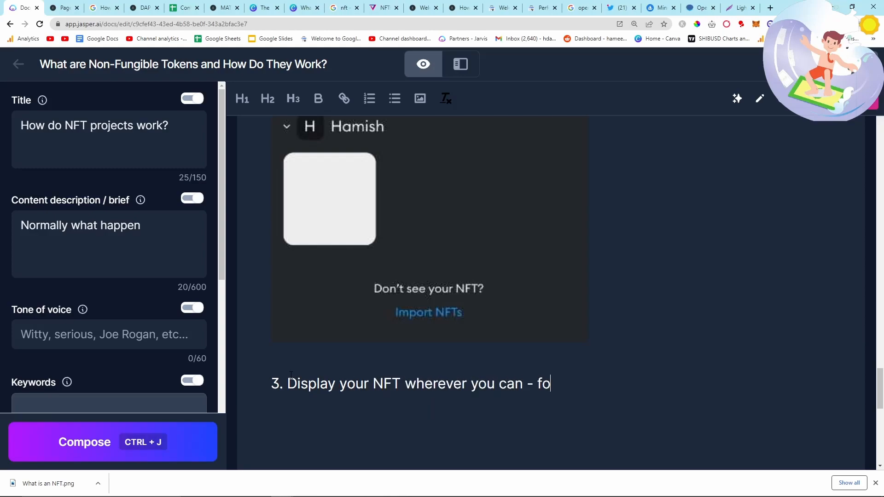
{"action": "type", "text": "r example decer"}
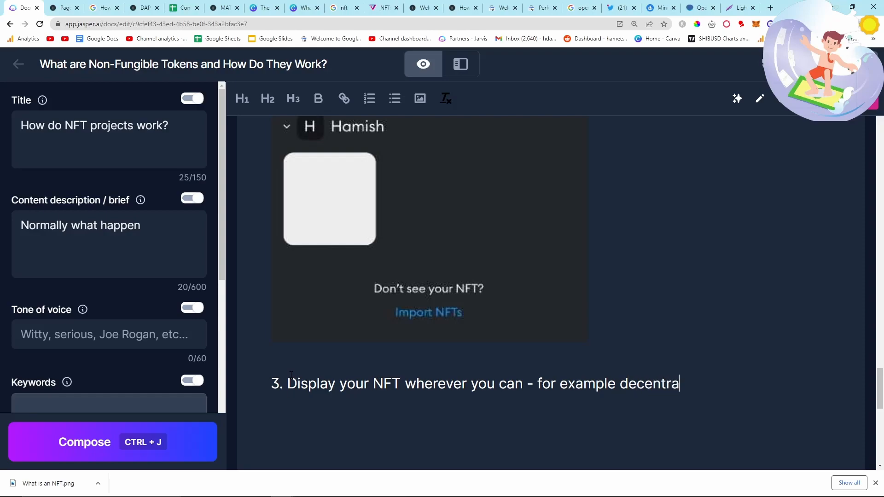
{"action": "type", "text": "traland or "}
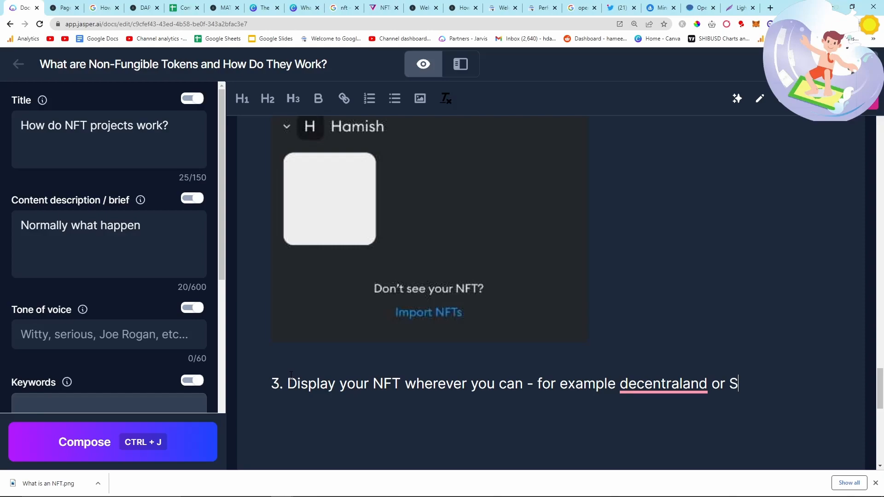
{"action": "type", "text": "Sandbox"}
{"action": "left_click", "coordinate": [616, 383]}
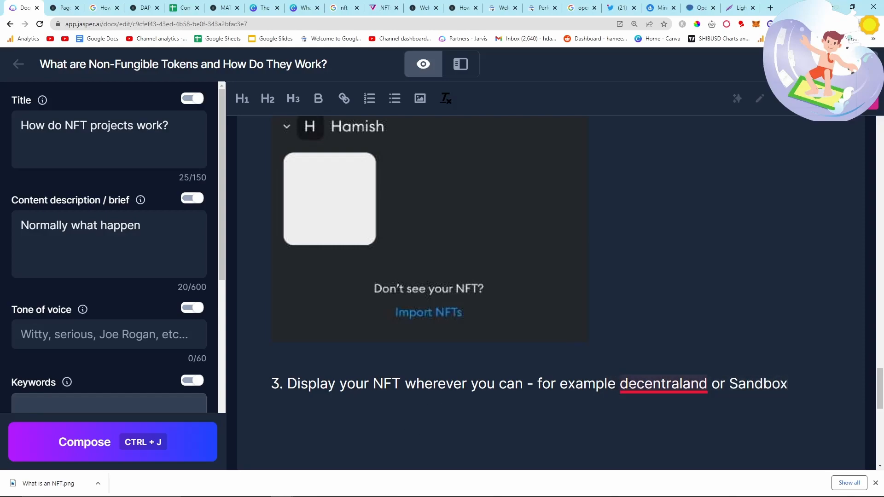
- Capitalise "Decentraland" in the third point about displaying your NFT
{"action": "key", "text": "Delete"}
{"action": "type", "text": "D"}
{"action": "scroll", "coordinate": [598, 372], "scroll_direction": "down", "scroll_amount": 1}
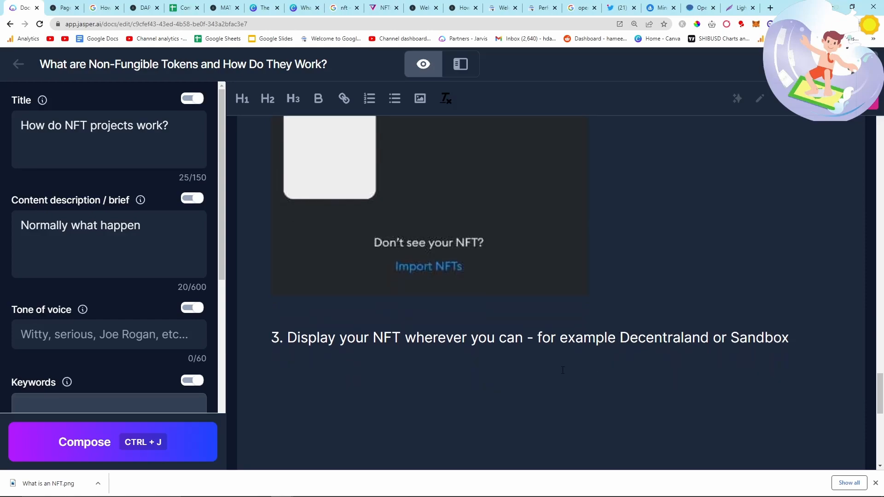
{"action": "scroll", "coordinate": [528, 381], "scroll_direction": "up", "scroll_amount": 4}
{"action": "scroll", "coordinate": [528, 381], "scroll_direction": "down", "scroll_amount": 7}
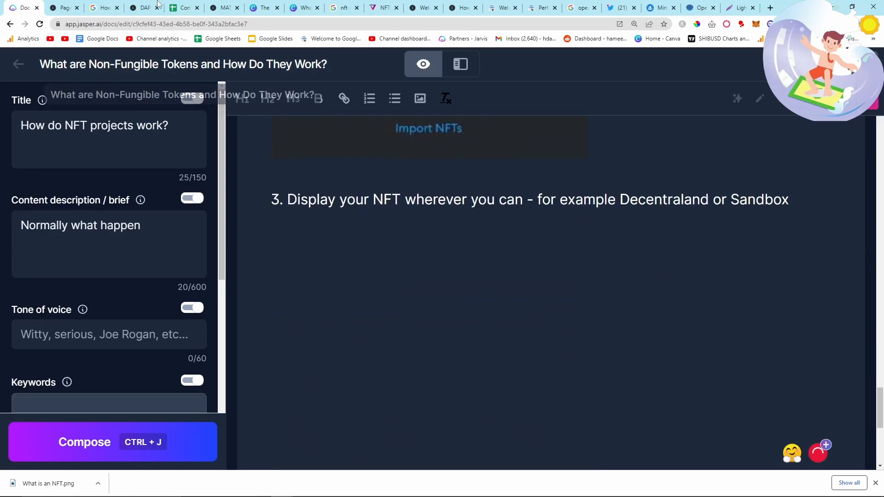
- Switch to the Google results for "How do NFT projects work?" and examine the People also ask questions
{"action": "left_click", "coordinate": [64, 8]}
{"action": "scroll", "coordinate": [206, 221], "scroll_direction": "down", "scroll_amount": 1}
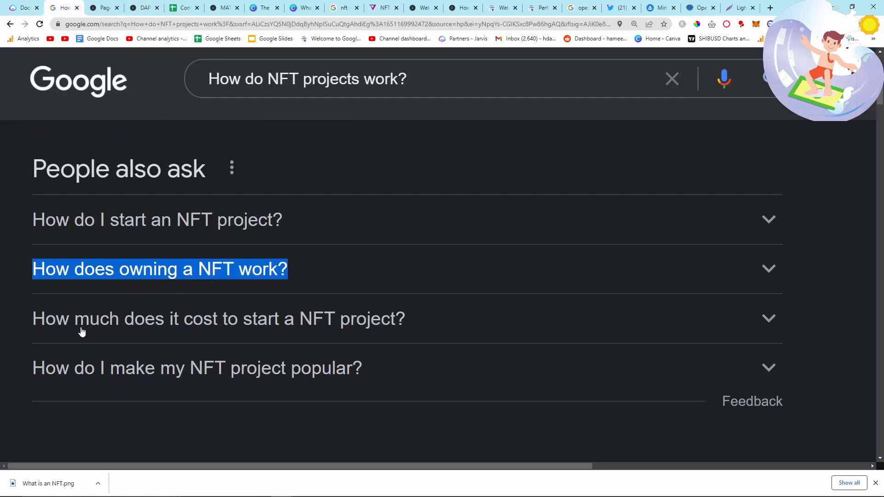
{"action": "left_click_drag", "start_coordinate": [33, 215], "coordinate": [367, 344]}
{"action": "left_click", "coordinate": [27, 261]}
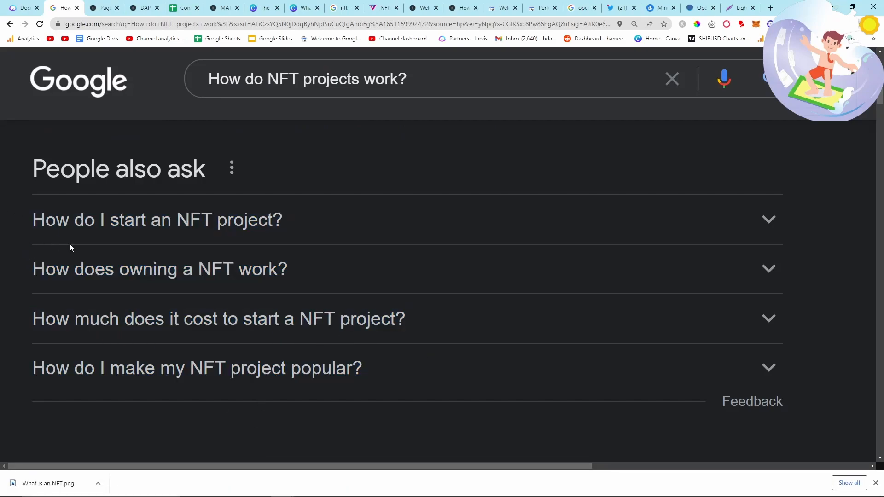
- Switch to the Content Plan for Cryptophile spreadsheet and review its links column and the NFT category rows
{"action": "left_click", "coordinate": [183, 7]}
{"action": "scroll", "coordinate": [178, 341], "scroll_direction": "down", "scroll_amount": 2}
{"action": "scroll", "coordinate": [413, 289], "scroll_direction": "up", "scroll_amount": 1}
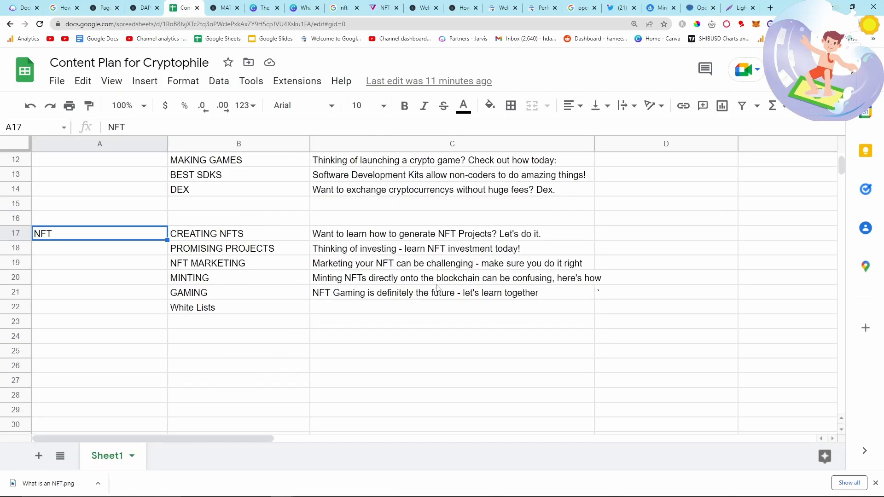
{"action": "left_click_drag", "start_coordinate": [173, 438], "coordinate": [433, 435]}
{"action": "scroll", "coordinate": [379, 361], "scroll_direction": "up", "scroll_amount": 5}
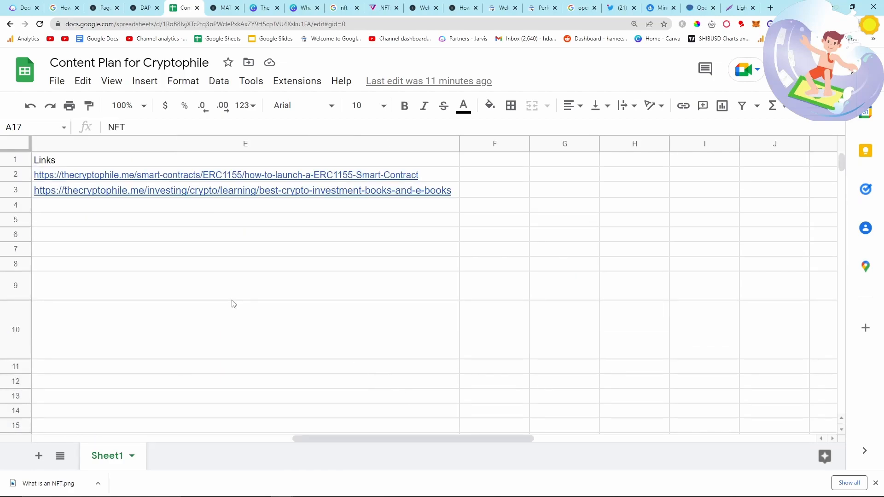
{"action": "left_click_drag", "start_coordinate": [380, 438], "coordinate": [115, 438]}
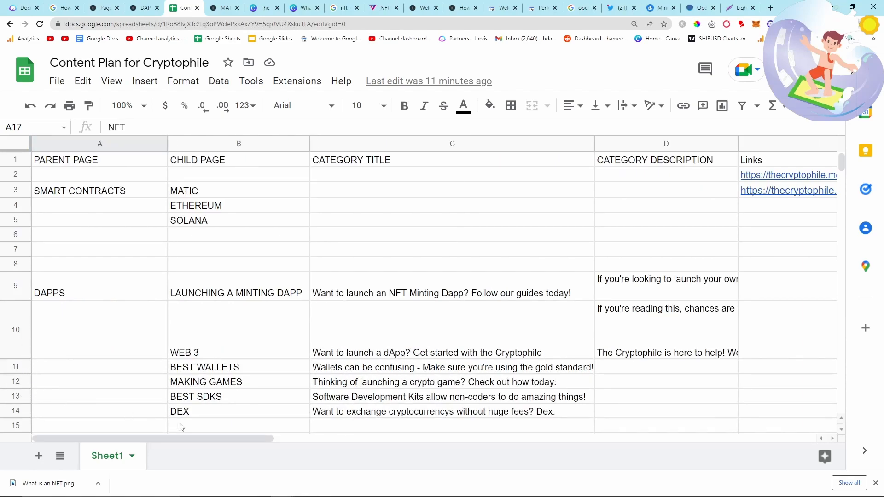
{"action": "scroll", "coordinate": [118, 393], "scroll_direction": "down", "scroll_amount": 3}
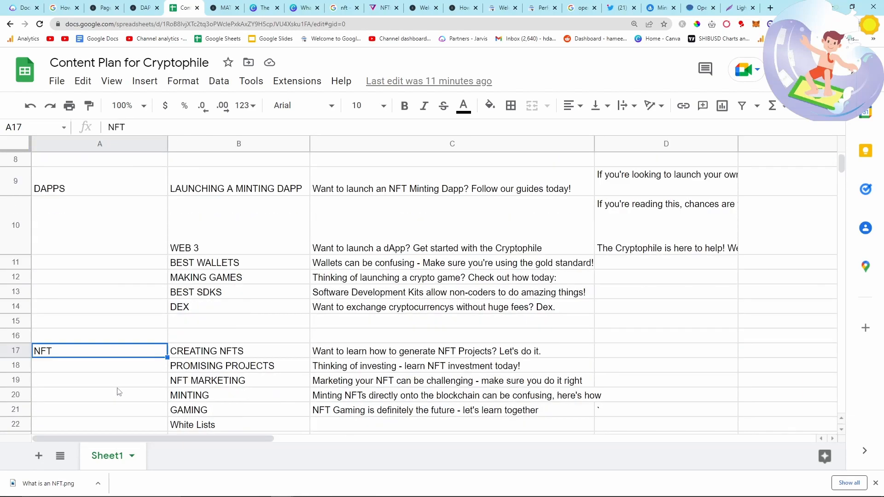
{"action": "left_click", "coordinate": [15, 350]}
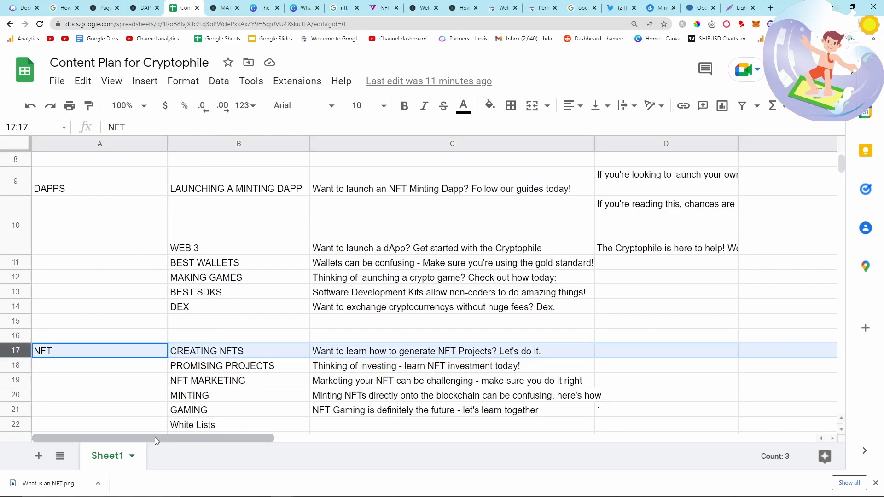
{"action": "left_click_drag", "start_coordinate": [100, 450], "coordinate": [374, 436]}
{"action": "scroll", "coordinate": [291, 371], "scroll_direction": "up", "scroll_amount": 3}
{"action": "scroll", "coordinate": [290, 370], "scroll_direction": "down", "scroll_amount": 5}
{"action": "left_click", "coordinate": [79, 245]}
{"action": "type", "text": "https://thecrypt"}
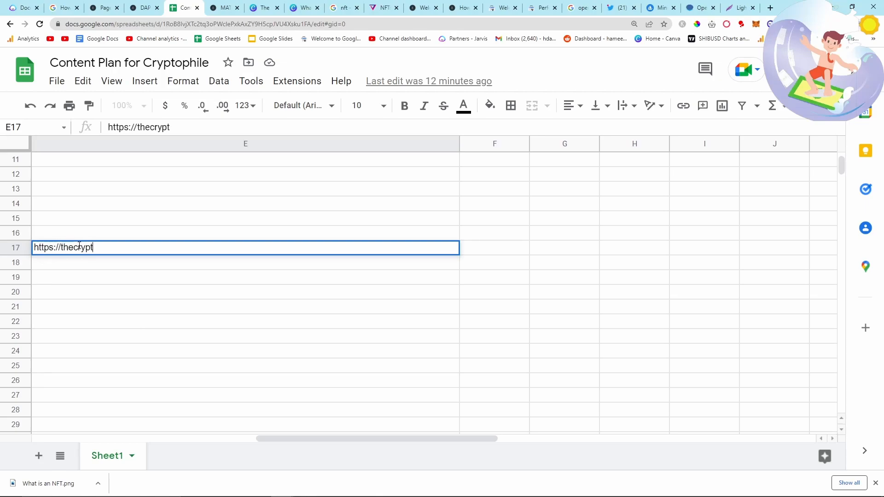
{"action": "type", "text": "ophile.me./"}
{"action": "type", "text": "nf"}
{"action": "type", "text": "t/creating"}
{"action": "type", "text": "-nfts/"}
{"action": "type", "text": "how-"}
{"action": "type", "text": "to-crea"}
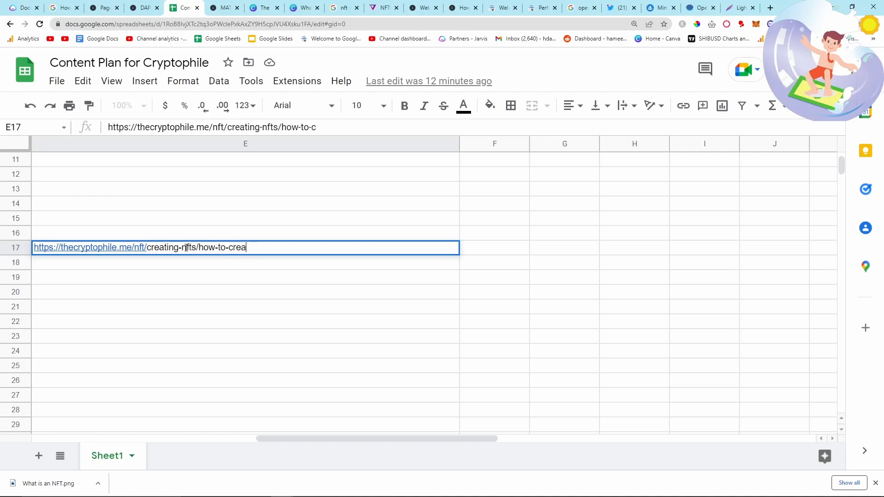
{"action": "type", "text": "te-a-success"}
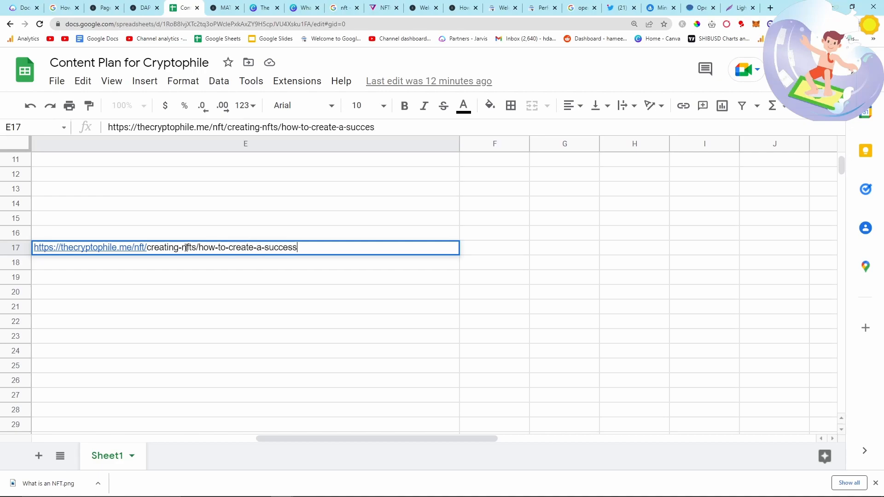
{"action": "type", "text": "ful=nft-0project"}
{"action": "key", "text": "Return"}
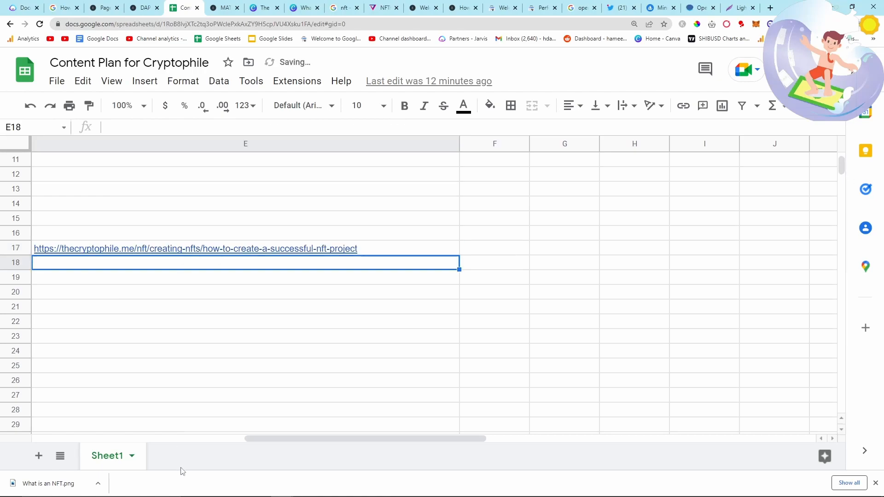
{"action": "scroll", "coordinate": [133, 333], "scroll_direction": "left", "scroll_amount": 10}
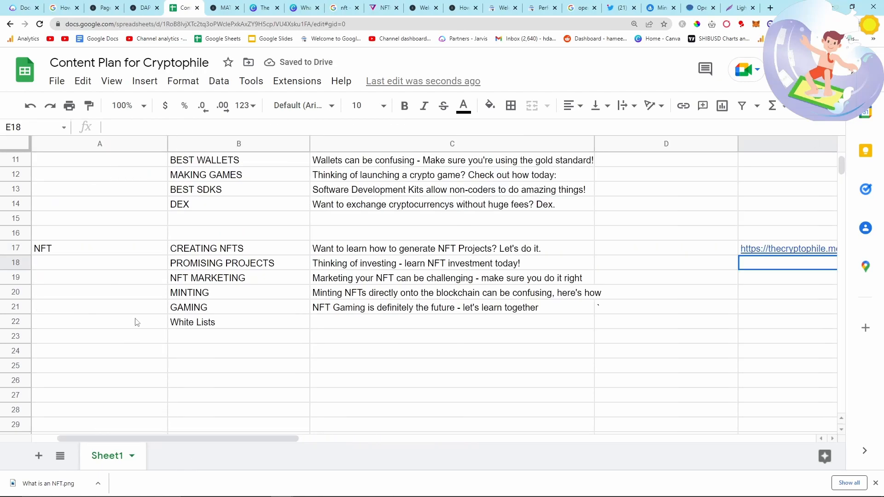
{"action": "left_click", "coordinate": [759, 253]}
{"action": "mouse_move", "coordinate": [512, 496]}
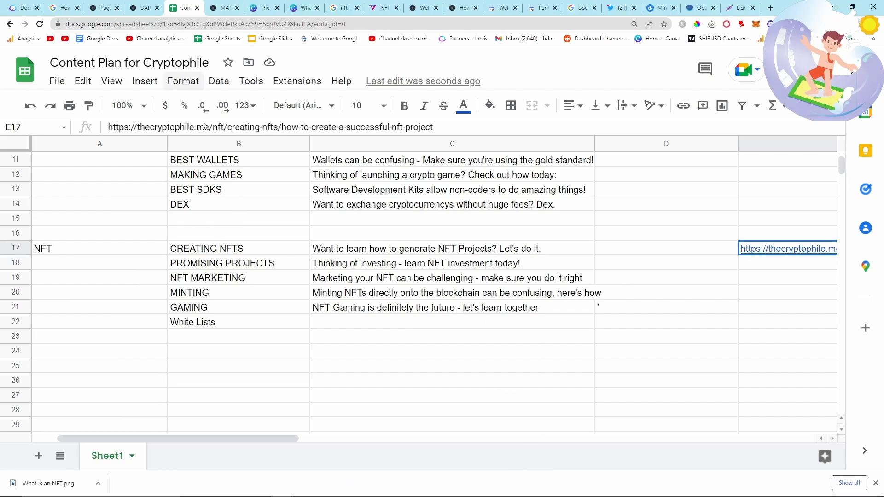
- Switch back to the Jasper document and accept the suggested comma after "for example" in the third point
{"action": "left_click", "coordinate": [20, 8]}
{"action": "scroll", "coordinate": [507, 332], "scroll_direction": "up", "scroll_amount": 2}
{"action": "left_click", "coordinate": [615, 322]}
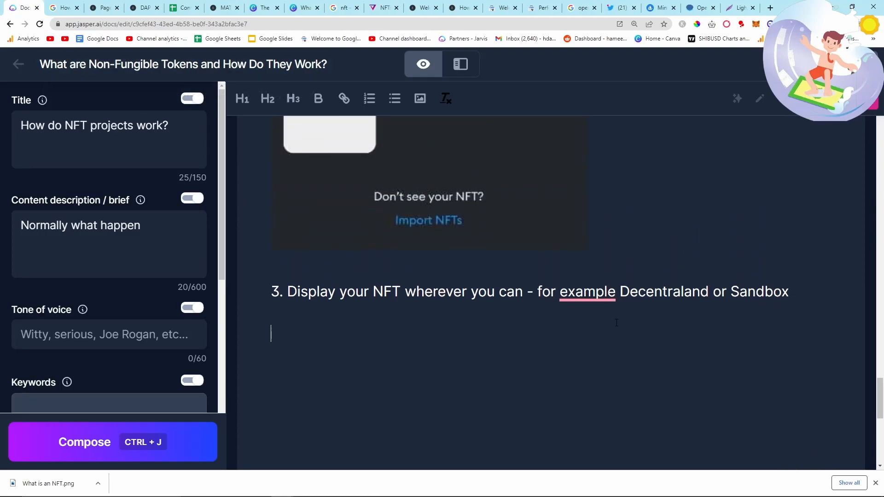
{"action": "mouse_move", "coordinate": [600, 299]}
{"action": "left_click", "coordinate": [594, 334]}
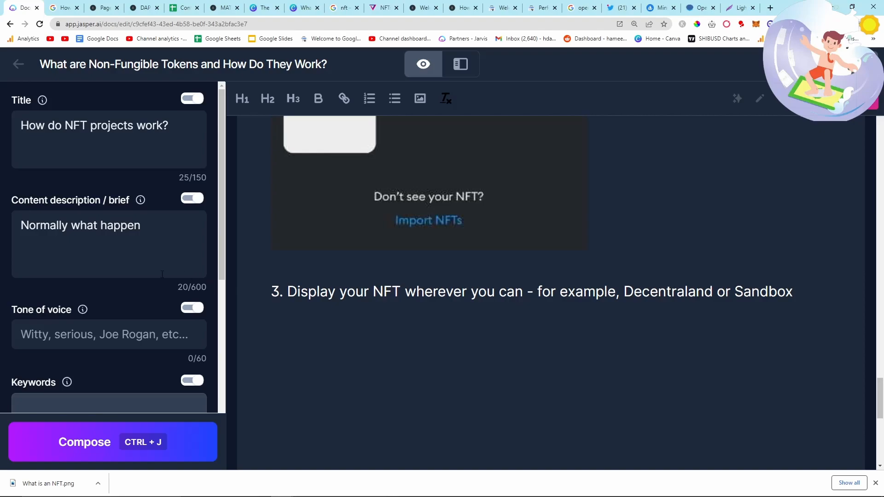
{"action": "scroll", "coordinate": [369, 291], "scroll_direction": "up", "scroll_amount": 15}
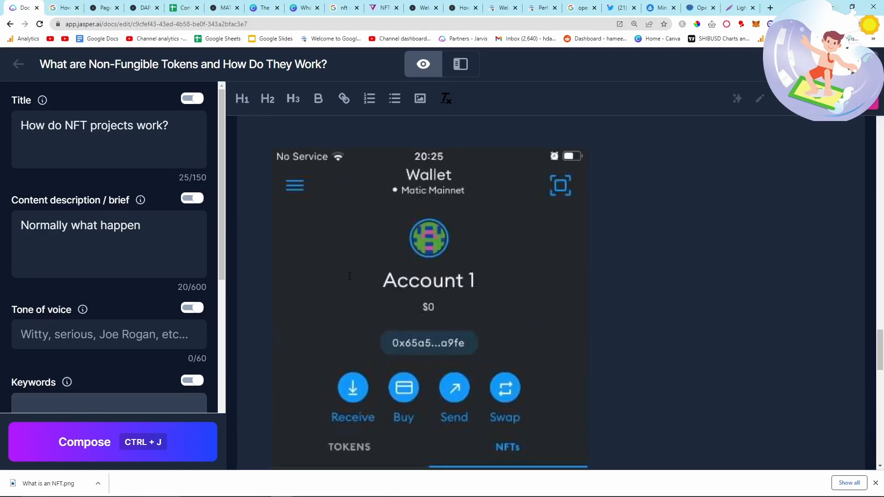
{"action": "scroll", "coordinate": [369, 291], "scroll_direction": "up", "scroll_amount": 3}
{"action": "scroll", "coordinate": [369, 291], "scroll_direction": "down", "scroll_amount": 12}
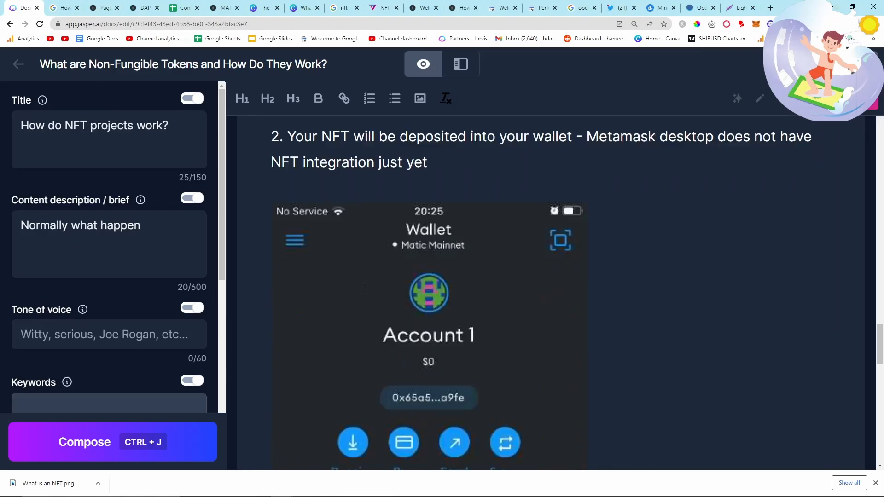
{"action": "scroll", "coordinate": [339, 267], "scroll_direction": "down", "scroll_amount": 10}
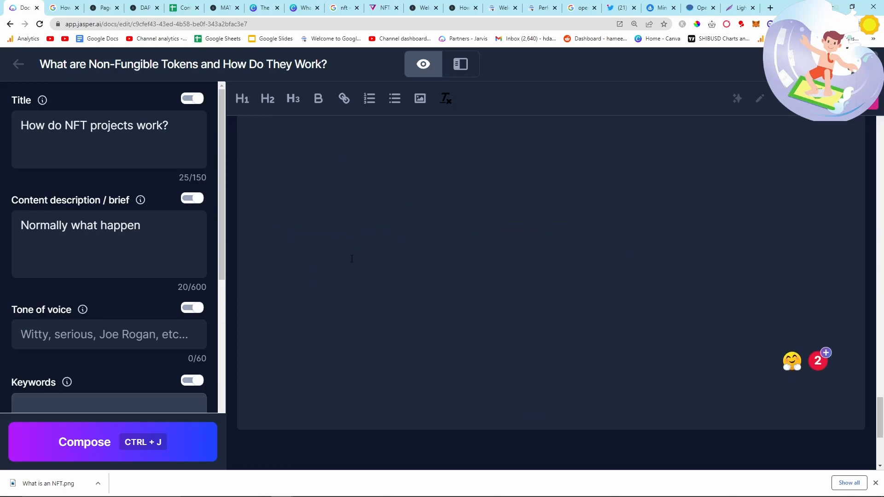
- Switch to Google, search for "careful nft" and copy the related question "What are the risks of NFT?"
{"action": "key", "text": "ctrl+Tab"}
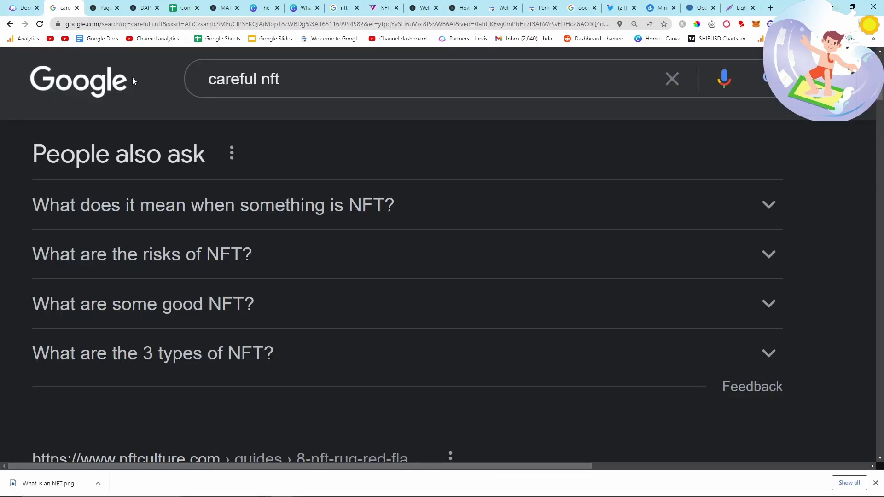
{"action": "left_click", "coordinate": [252, 81]}
{"action": "triple_click", "coordinate": [134, 202]}
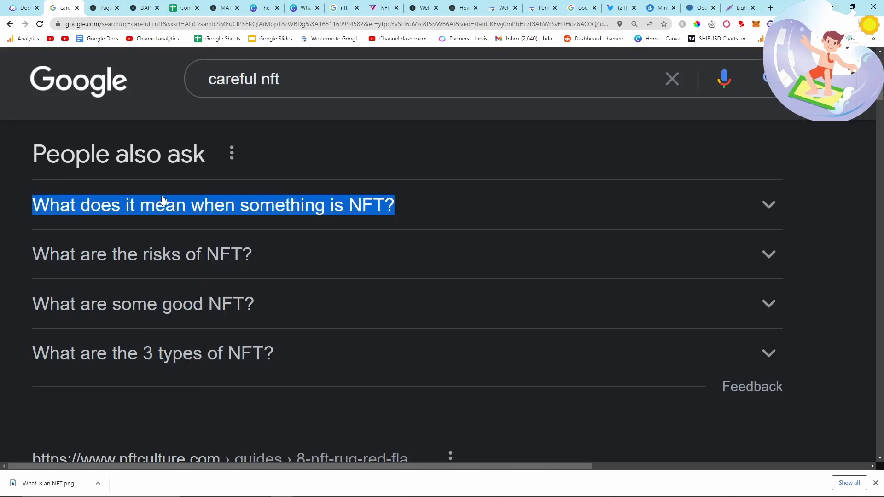
{"action": "left_click", "coordinate": [4, 219]}
{"action": "scroll", "coordinate": [4, 221], "scroll_direction": "down", "scroll_amount": 1}
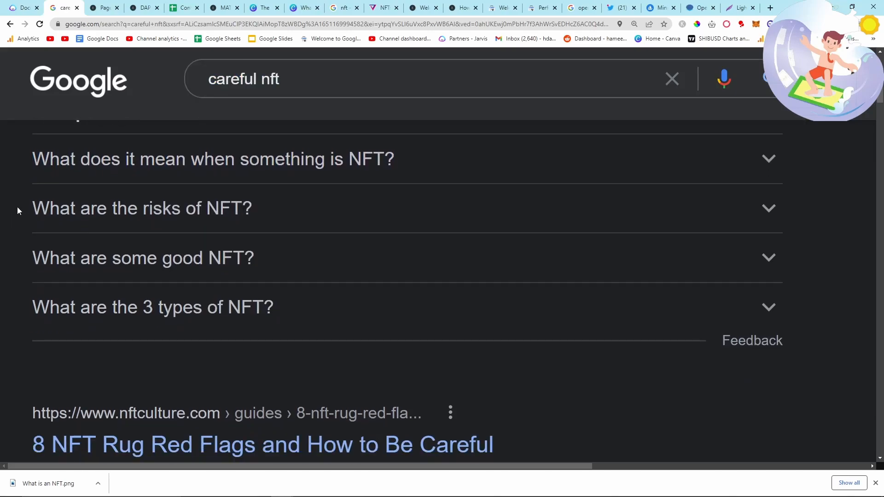
{"action": "left_click_drag", "start_coordinate": [20, 206], "coordinate": [246, 209]}
- Insert the heading "What are the risks of NFT?" above the "How does owning an NFT work?" section of the Jasper document
{"action": "left_click", "coordinate": [23, 8]}
{"action": "scroll", "coordinate": [411, 300], "scroll_direction": "up", "scroll_amount": 4}
{"action": "scroll", "coordinate": [410, 300], "scroll_direction": "up", "scroll_amount": 6}
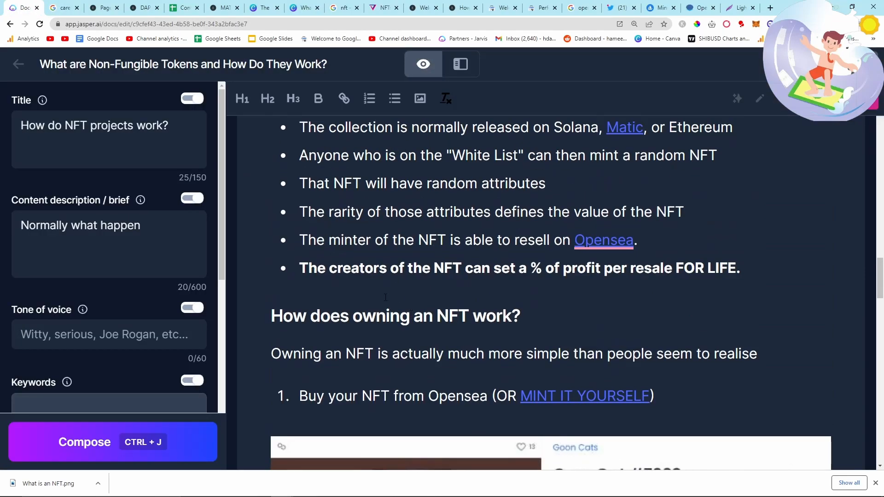
{"action": "left_click", "coordinate": [281, 314]}
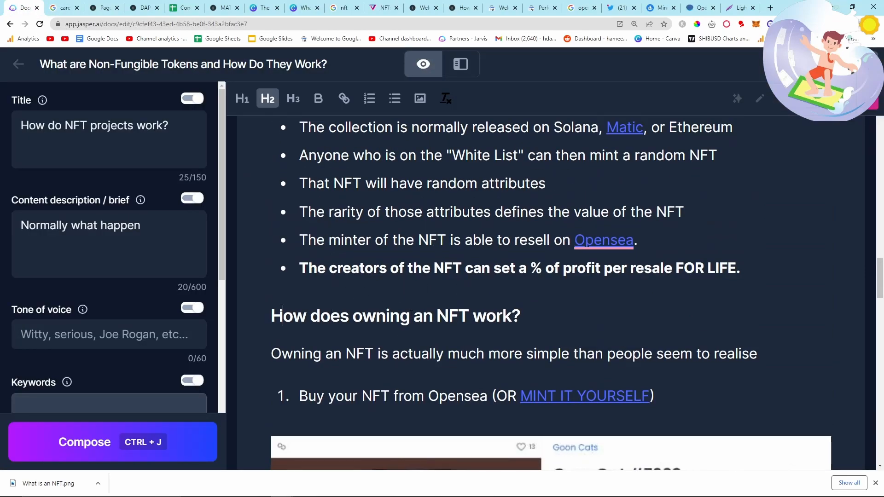
{"action": "key", "text": "Return"}
{"action": "scroll", "coordinate": [391, 336], "scroll_direction": "down", "scroll_amount": 10}
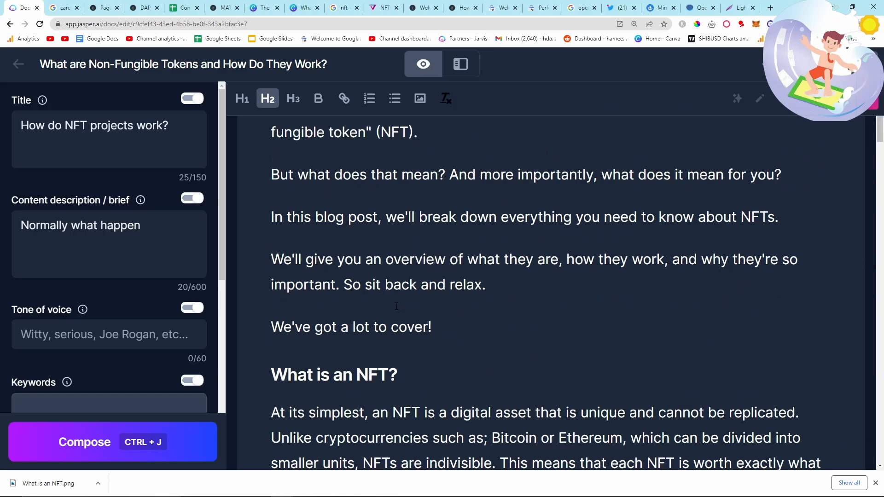
{"action": "scroll", "coordinate": [391, 335], "scroll_direction": "down", "scroll_amount": 20}
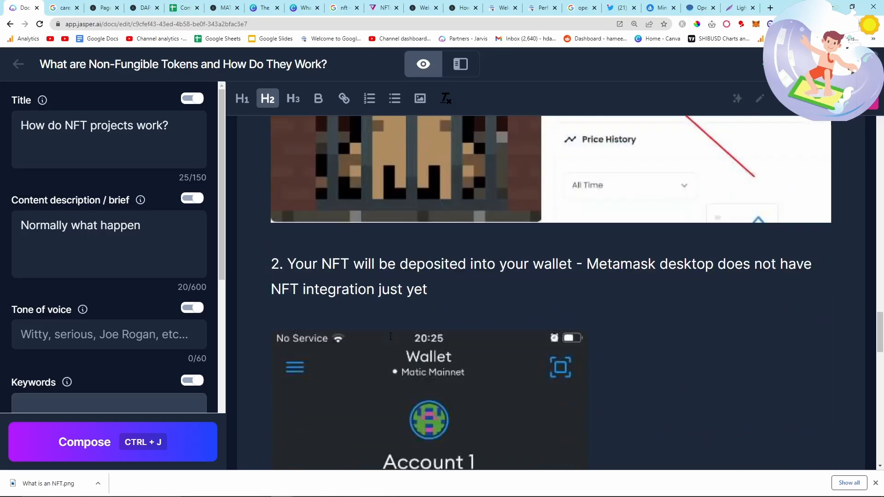
{"action": "scroll", "coordinate": [391, 336], "scroll_direction": "down", "scroll_amount": 8}
{"action": "scroll", "coordinate": [388, 335], "scroll_direction": "up", "scroll_amount": 15}
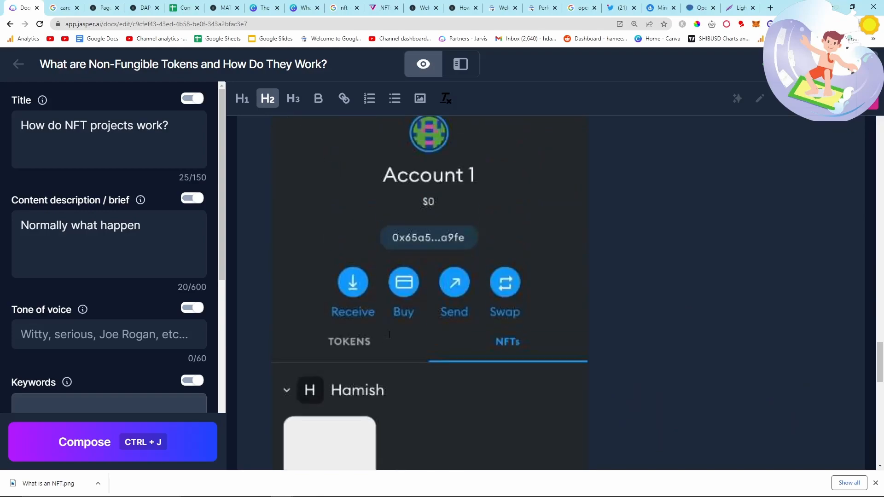
{"action": "scroll", "coordinate": [388, 334], "scroll_direction": "up", "scroll_amount": 1}
- Set the title to "What are the risks of NFT?" and the content brief to "what are the risks of NFTS"
{"action": "left_click_drag", "start_coordinate": [479, 269], "coordinate": [233, 270]}
{"action": "key", "text": "ctrl+c"}
{"action": "key", "text": "ctrl+j"}
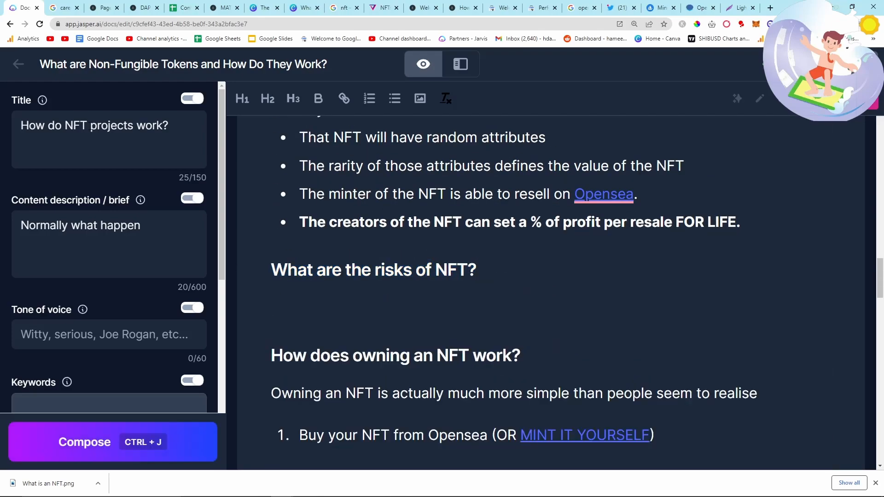
{"action": "triple_click", "coordinate": [91, 128]}
{"action": "key", "text": "ctrl+v"}
{"action": "left_click_drag", "start_coordinate": [147, 226], "coordinate": [2, 231]}
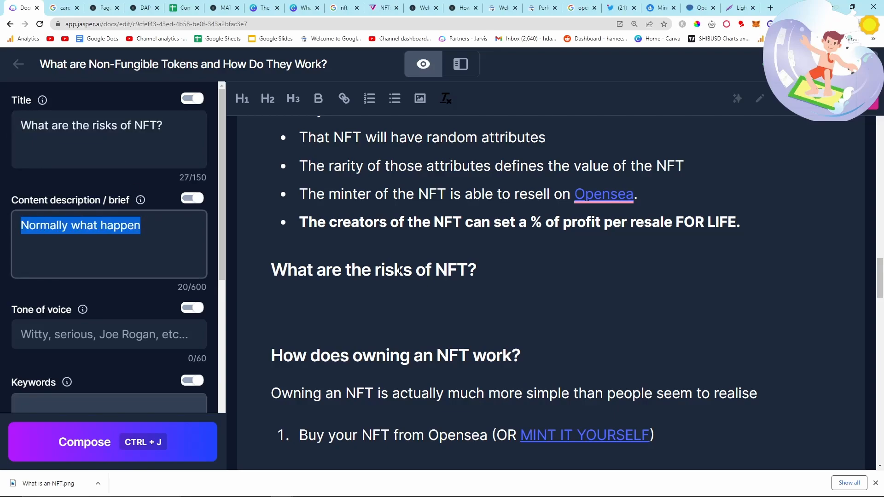
{"action": "scroll", "coordinate": [400, 271], "scroll_direction": "up", "scroll_amount": 10}
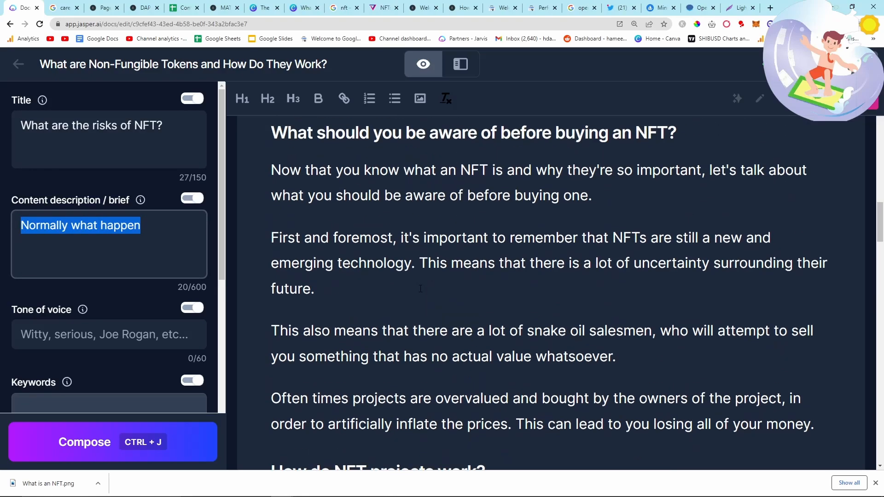
{"action": "scroll", "coordinate": [420, 288], "scroll_direction": "down", "scroll_amount": 10}
{"action": "type", "text": "what are the risks of NFTS"}
- Compose an AI paragraph beneath the "What are the risks of NFT?" heading and remove the blank lines above it
{"action": "left_click", "coordinate": [504, 229]}
{"action": "key", "text": "Return"}
{"action": "key", "text": "ctrl+j"}
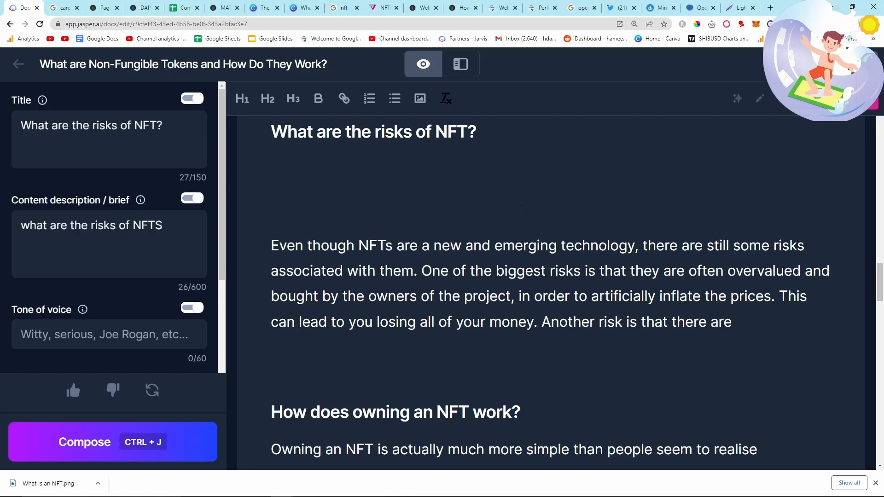
{"action": "key", "text": "BackSpace"}
{"action": "key", "text": "BackSpace"}
- Try extending the NFT risks paragraph with more composed text, and delete all the generated text under the heading
{"action": "left_click", "coordinate": [752, 251]}
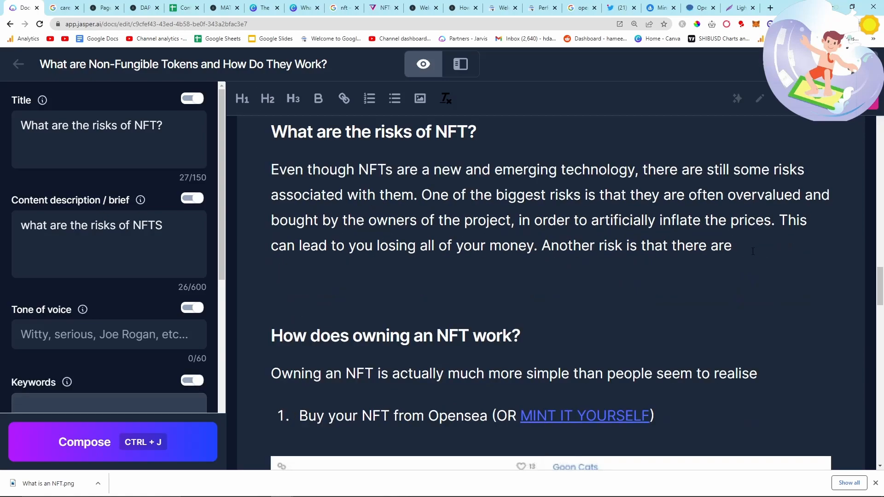
{"action": "key", "text": "ctrl+j"}
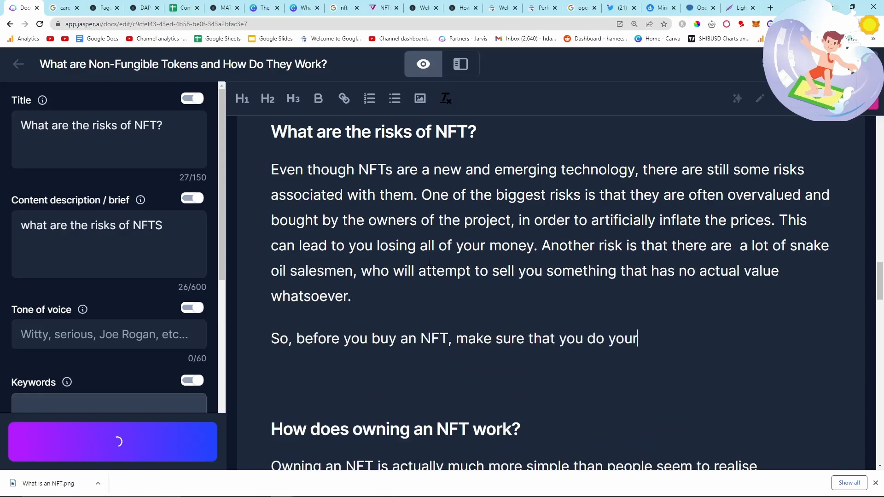
{"action": "left_click_drag", "start_coordinate": [658, 424], "coordinate": [271, 169]}
{"action": "key", "text": "BackSpace"}
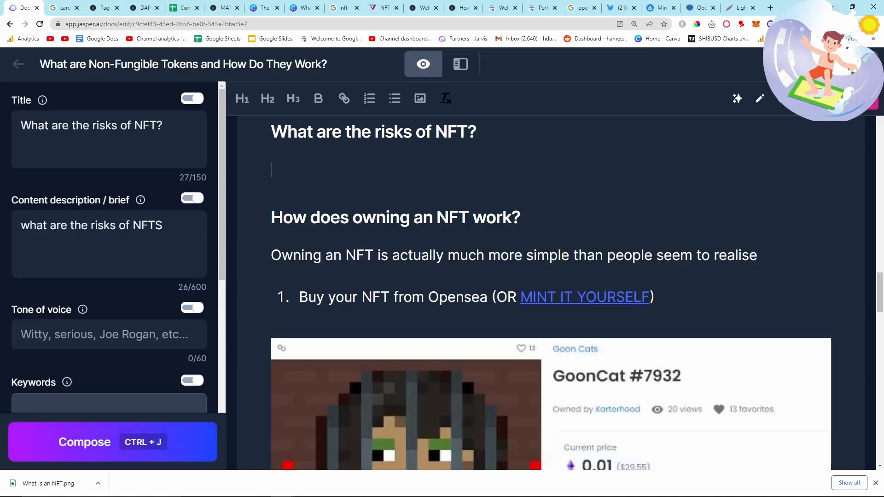
- Copy the list of risks from Google's answer to "What are the risks of NFT?" and replace Jasper's content brief with it
{"action": "left_click", "coordinate": [69, 7]}
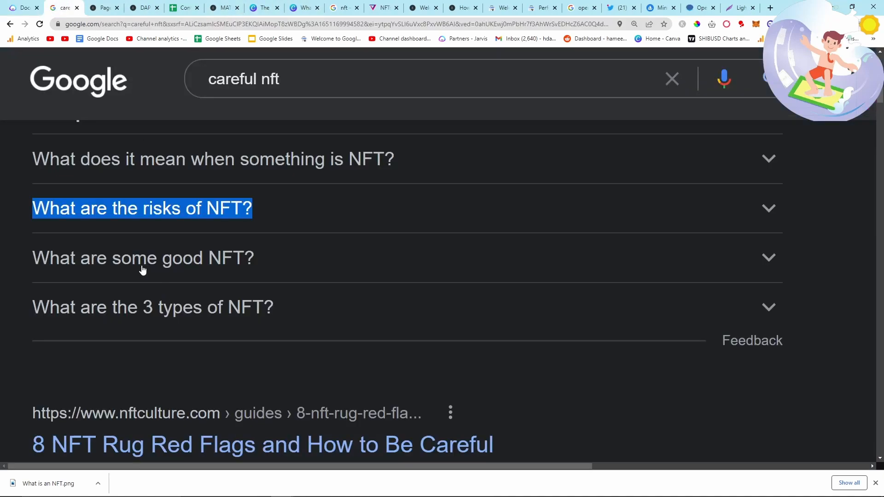
{"action": "left_click", "coordinate": [121, 207]}
{"action": "scroll", "coordinate": [194, 267], "scroll_direction": "down", "scroll_amount": 2}
{"action": "left_click_drag", "start_coordinate": [55, 192], "coordinate": [410, 367]}
{"action": "key", "text": "ctrl+c"}
{"action": "left_click", "coordinate": [26, 8]}
{"action": "triple_click", "coordinate": [92, 225]}
{"action": "key", "text": "ctrl+v"}
- Paste the copied list of risks as bullets beneath the "What are the risks of NFT?" heading
{"action": "left_click", "coordinate": [316, 162]}
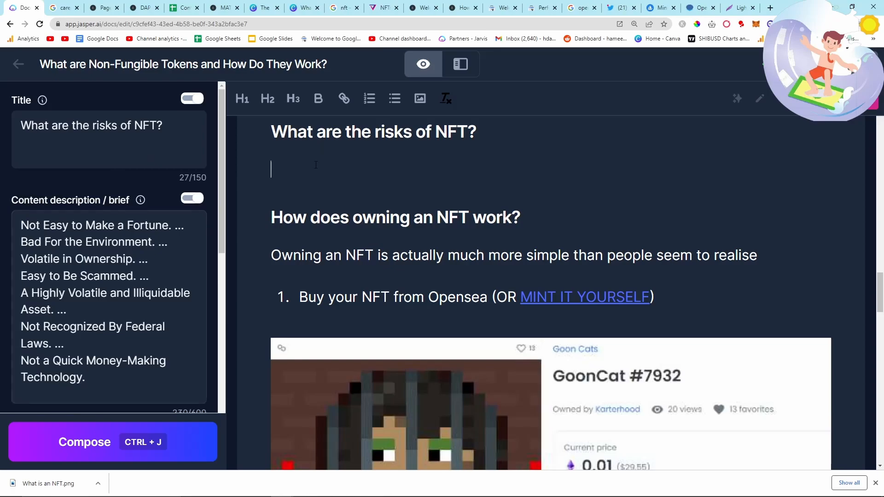
{"action": "key", "text": "ctrl+v"}
{"action": "scroll", "coordinate": [384, 289], "scroll_direction": "down", "scroll_amount": 20}
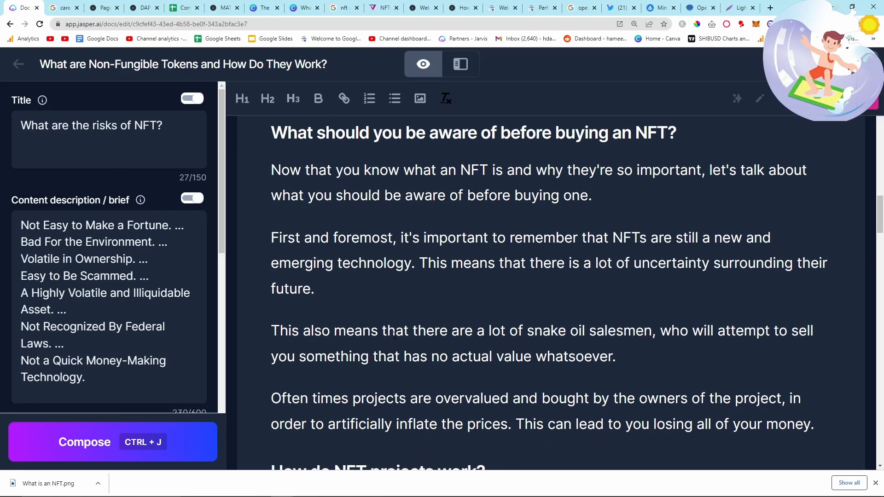
{"action": "scroll", "coordinate": [394, 336], "scroll_direction": "up", "scroll_amount": 2}
{"action": "scroll", "coordinate": [443, 347], "scroll_direction": "down", "scroll_amount": 5}
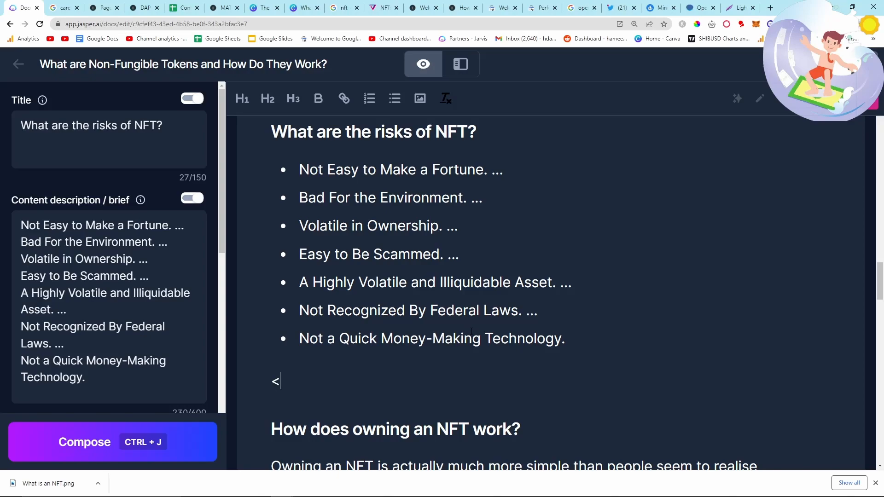
- Run the AI command "Rewrite the points above" beneath the bulleted risks and remove the blank lines before the generated text
{"action": "type", "text": "Rewrite the points above"}
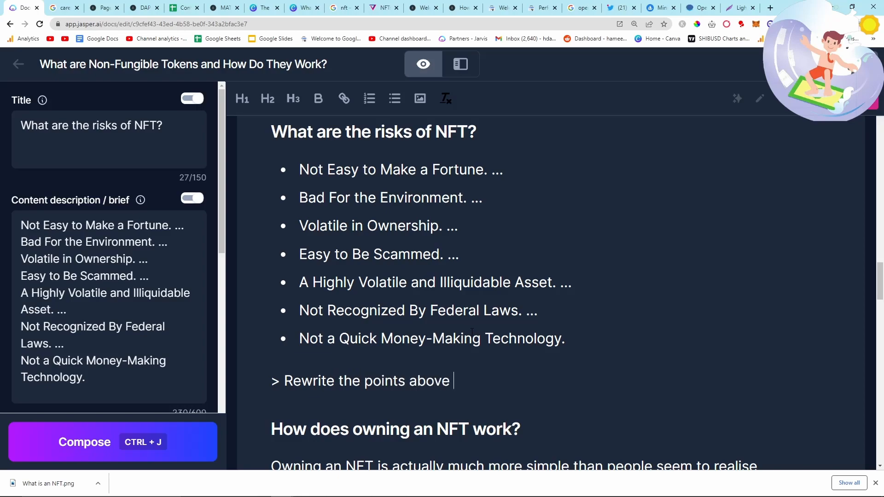
{"action": "left_click_drag", "start_coordinate": [441, 381], "coordinate": [249, 386]}
{"action": "key", "text": "ctrl+j"}
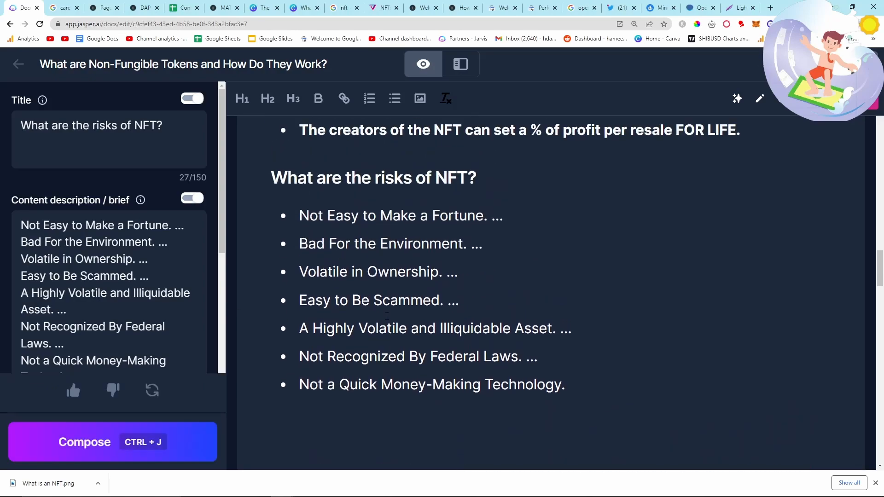
{"action": "left_click", "coordinate": [362, 296]}
{"action": "key", "text": "BackSpace"}
{"action": "key", "text": "BackSpace"}
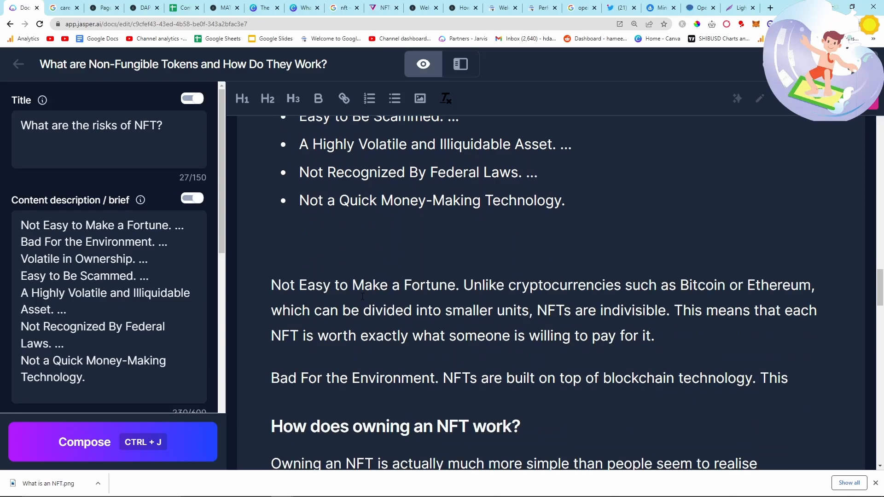
{"action": "scroll", "coordinate": [364, 302], "scroll_direction": "up", "scroll_amount": 2}
{"action": "scroll", "coordinate": [364, 302], "scroll_direction": "down", "scroll_amount": 2}
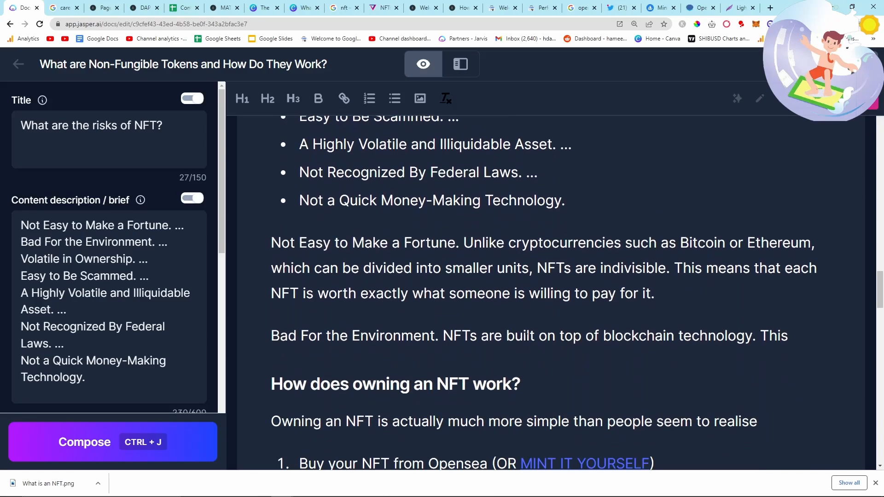
- Compose more text through the "Not a Quick Money-Making Technology" risk and delete the surplus paragraph beginning "Now that you know what an NFT is"
{"action": "key", "text": "ctrl+j"}
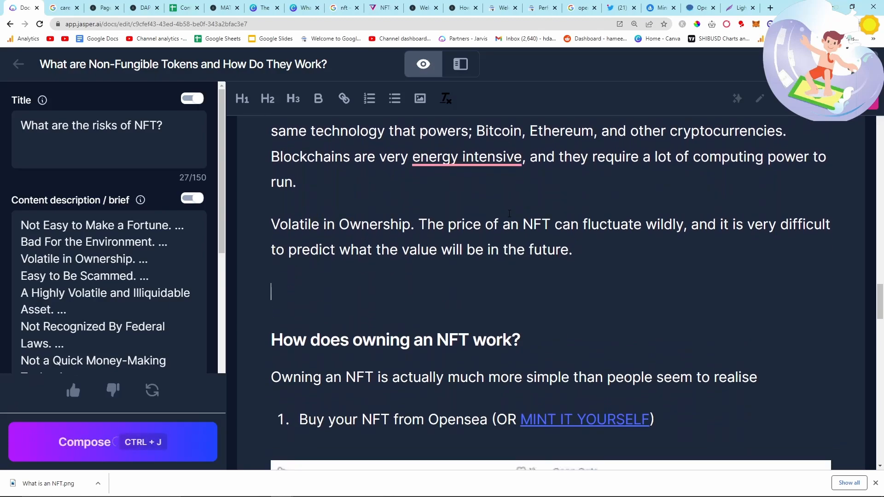
{"action": "key", "text": "ctrl+j"}
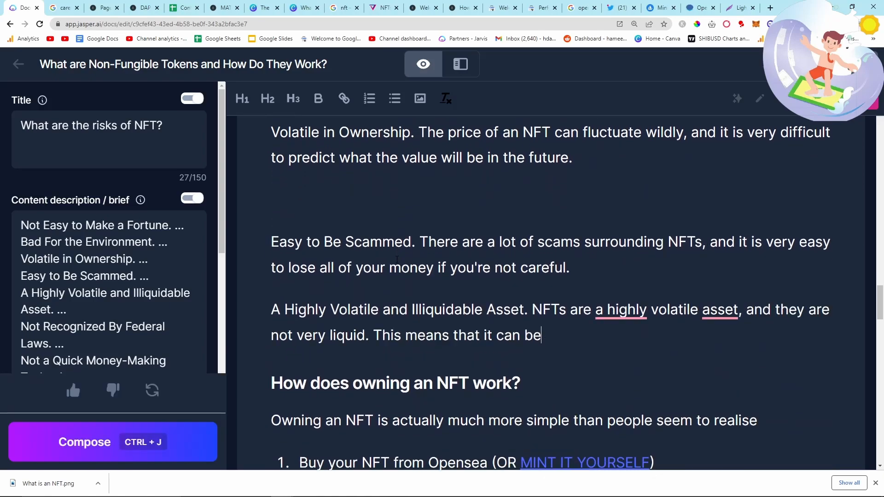
{"action": "key", "text": "ctrl+j"}
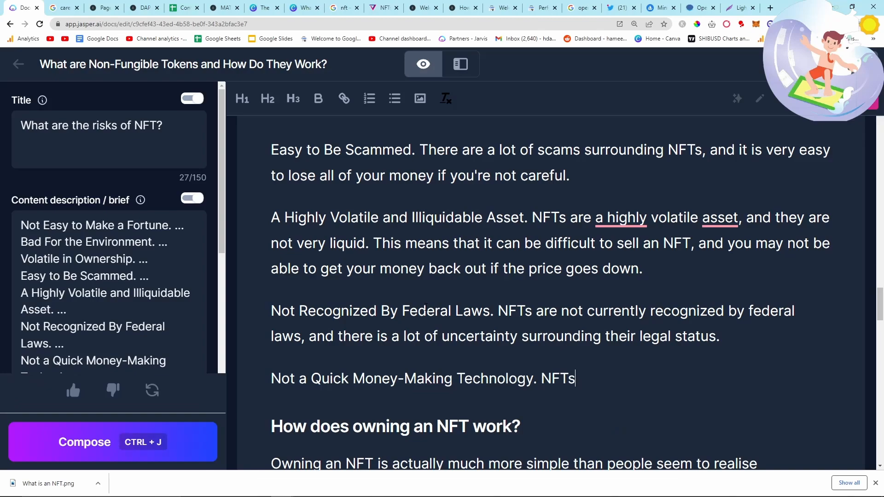
{"action": "key", "text": "ctrl+j"}
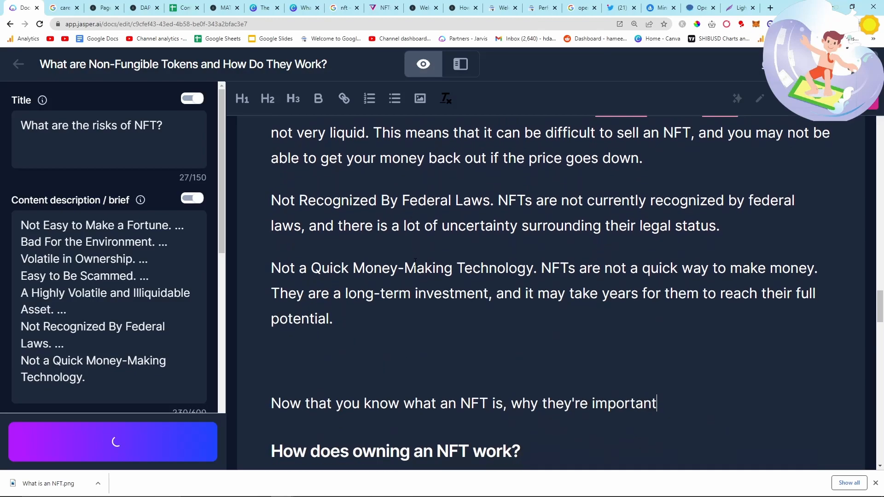
{"action": "left_click_drag", "start_coordinate": [652, 356], "coordinate": [270, 330]}
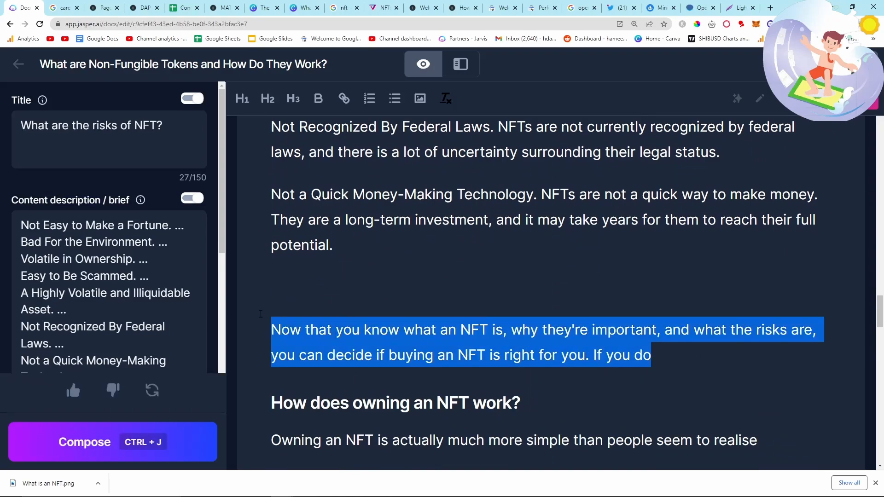
{"action": "key", "text": "BackSpace"}
{"action": "key", "text": "BackSpace"}
- Split the lead phrases "Not a Quick Money-Making Technology.", "Not Recognized By Federal Laws." and "A Highly Volatile and Illiquidable Asset." onto their own lines
{"action": "left_click", "coordinate": [540, 195]}
{"action": "key", "text": "Return"}
{"action": "scroll", "coordinate": [537, 251], "scroll_direction": "up", "scroll_amount": 3}
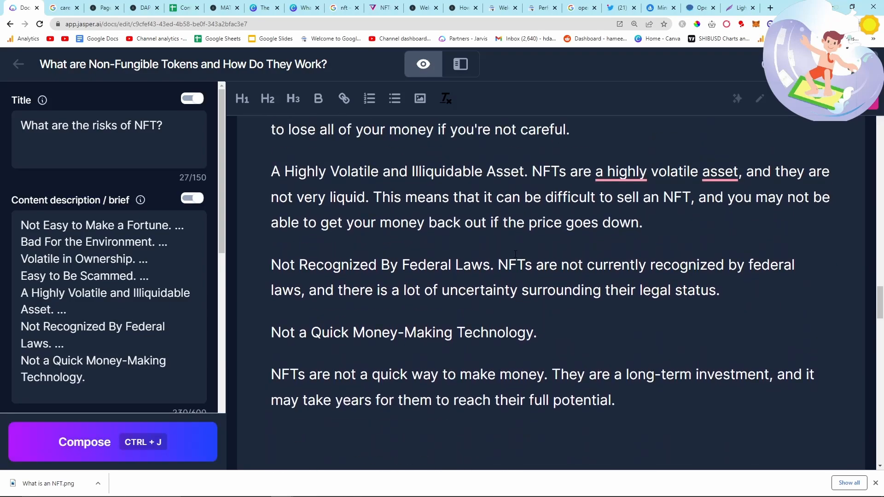
{"action": "left_click", "coordinate": [496, 265]}
{"action": "key", "text": "Return"}
{"action": "left_click", "coordinate": [528, 171]}
{"action": "key", "text": "Return"}
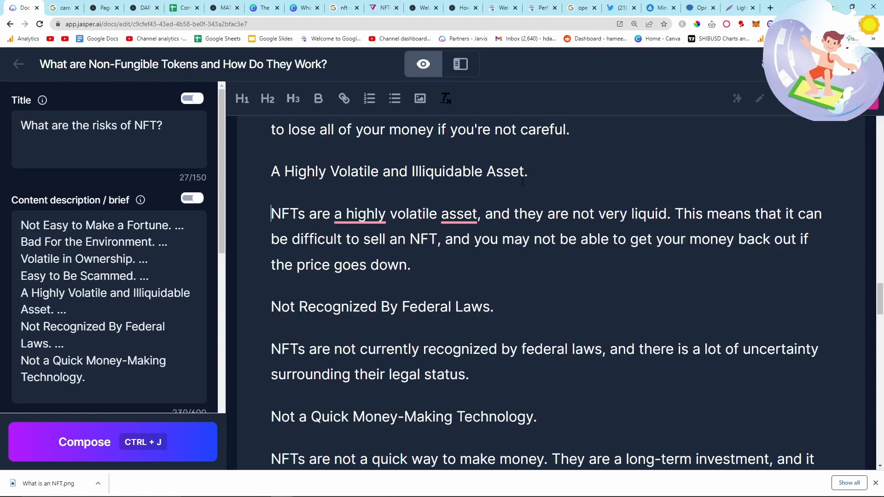
- Put the lead phrases "Easy to Be Scammed." and "Volatile in Ownership." on separate lines above their paragraphs
{"action": "scroll", "coordinate": [533, 243], "scroll_direction": "up", "scroll_amount": 2}
{"action": "scroll", "coordinate": [533, 243], "scroll_direction": "up", "scroll_amount": 1}
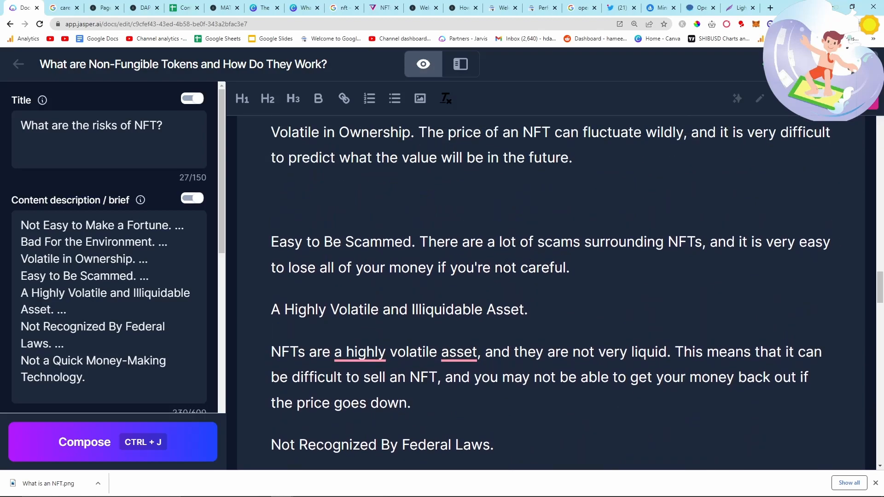
{"action": "scroll", "coordinate": [504, 265], "scroll_direction": "up", "scroll_amount": 1}
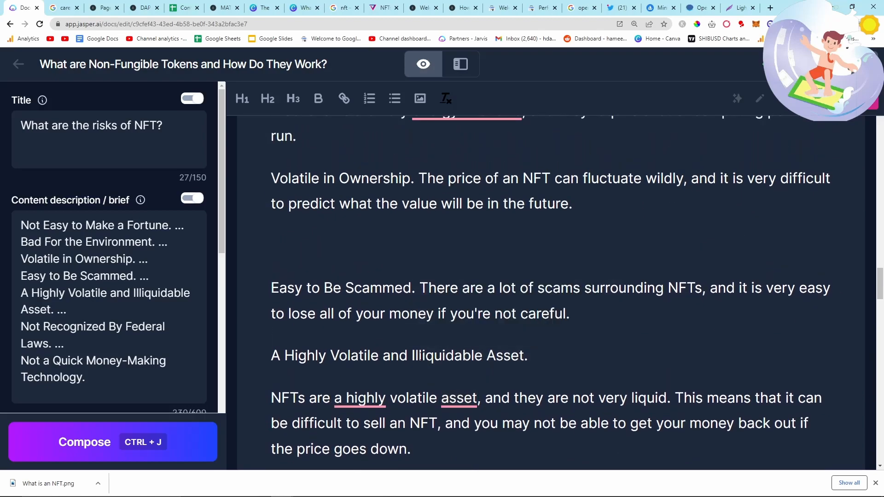
{"action": "key", "text": "Return"}
{"action": "scroll", "coordinate": [426, 276], "scroll_direction": "up", "scroll_amount": 1}
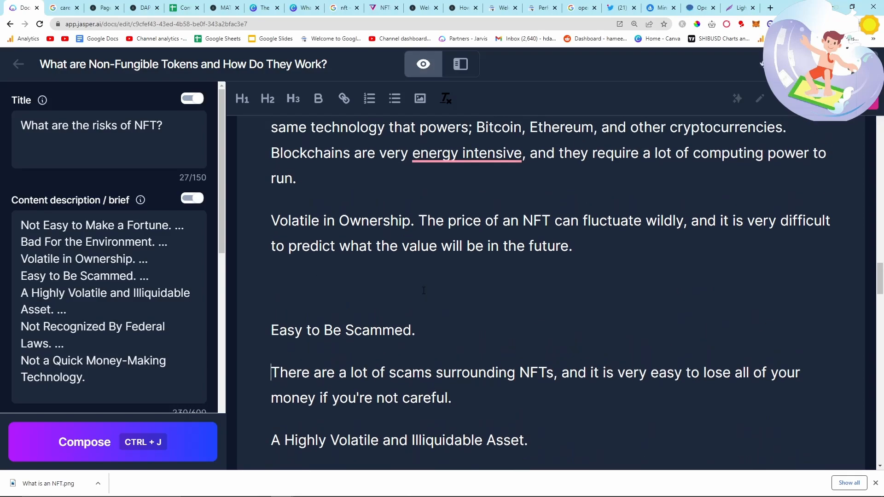
{"action": "left_click", "coordinate": [419, 203]}
{"action": "key", "text": "Return"}
- Separate "Not Easy to Make a Fortune." and "Bad For the Environment." from the paragraphs that follow them
{"action": "scroll", "coordinate": [430, 250], "scroll_direction": "up", "scroll_amount": 2}
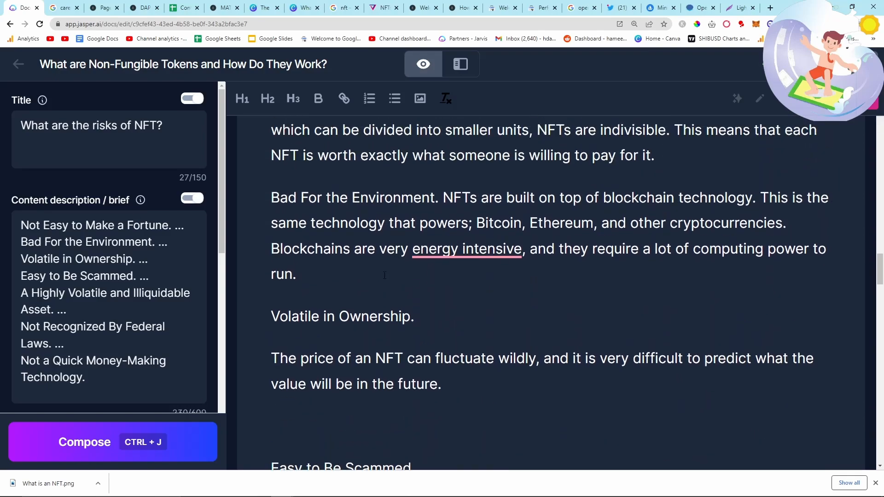
{"action": "scroll", "coordinate": [357, 307], "scroll_direction": "up", "scroll_amount": 2}
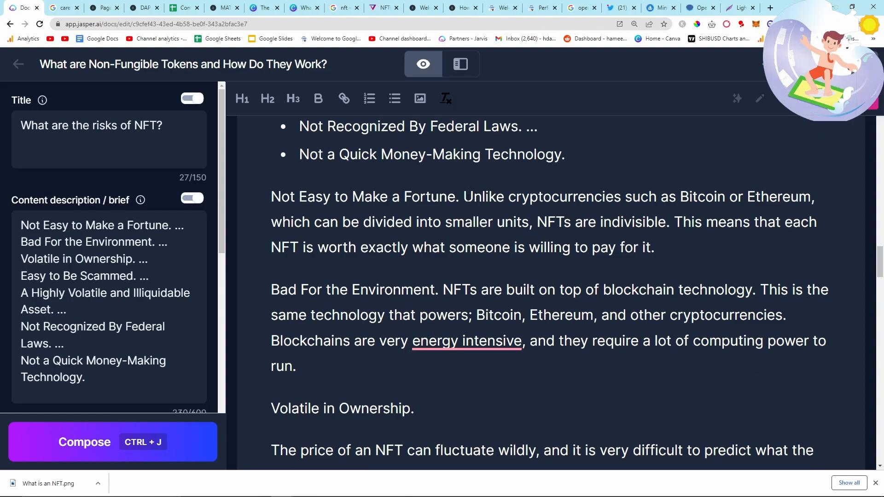
{"action": "left_click", "coordinate": [463, 197]}
{"action": "key", "text": "Return"}
{"action": "left_click", "coordinate": [443, 332]}
{"action": "key", "text": "Return"}
{"action": "triple_click", "coordinate": [100, 307]}
{"action": "left_click", "coordinate": [339, 332]}
- Format "Not Easy to Make a Fortune." and "Bad For the Environment." as H3 headings
{"action": "left_click_drag", "start_coordinate": [271, 197], "coordinate": [454, 197]}
{"action": "left_click", "coordinate": [293, 98]}
{"action": "scroll", "coordinate": [343, 157], "scroll_direction": "down", "scroll_amount": 1}
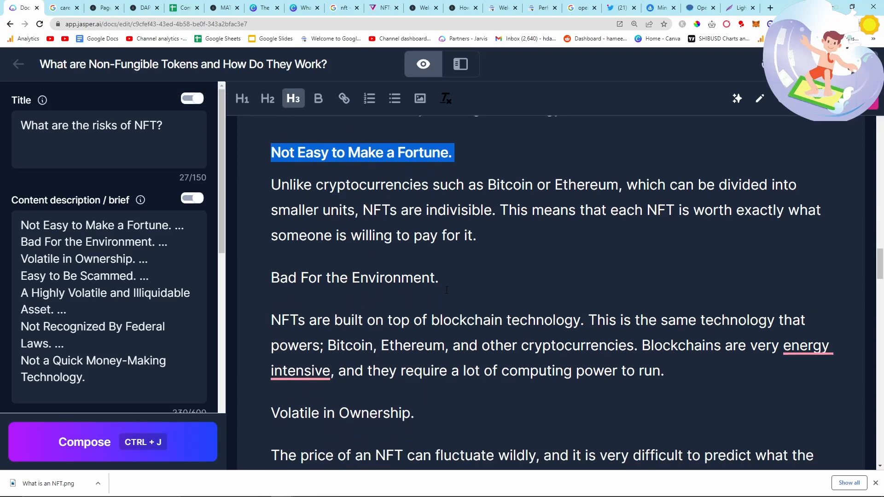
{"action": "left_click_drag", "start_coordinate": [278, 277], "coordinate": [442, 279]}
{"action": "double_click", "coordinate": [298, 277]}
{"action": "triple_click", "coordinate": [298, 278]}
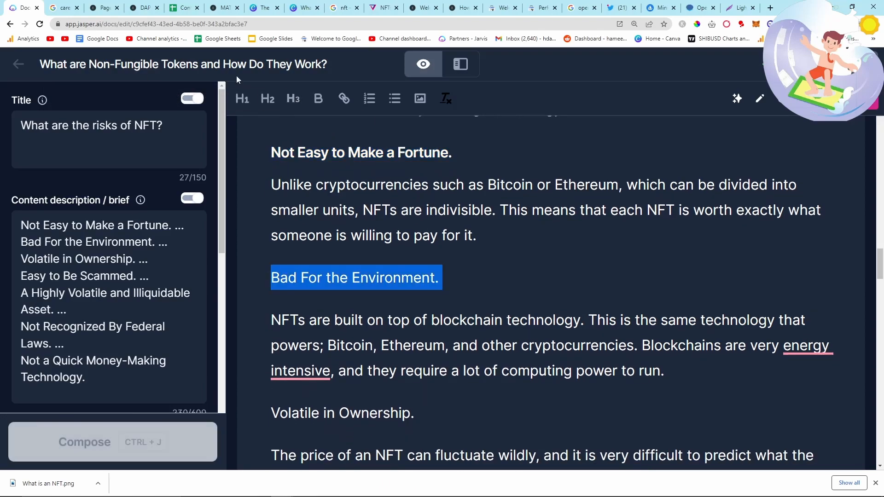
{"action": "left_click", "coordinate": [293, 99]}
- Turn the lines "Volatile in Ownership." and "Easy to Be Scammed." into H3 headings
{"action": "triple_click", "coordinate": [359, 266]}
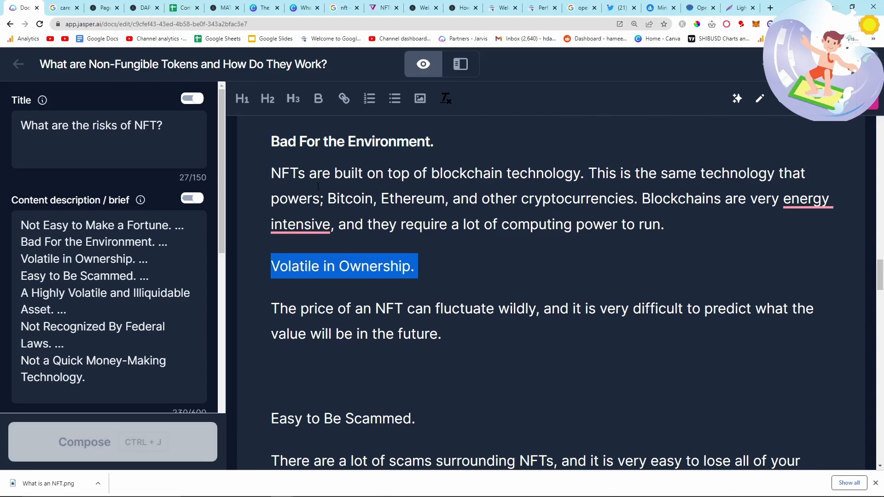
{"action": "left_click", "coordinate": [293, 98]}
{"action": "scroll", "coordinate": [358, 310], "scroll_direction": "down", "scroll_amount": 2}
{"action": "double_click", "coordinate": [358, 310]}
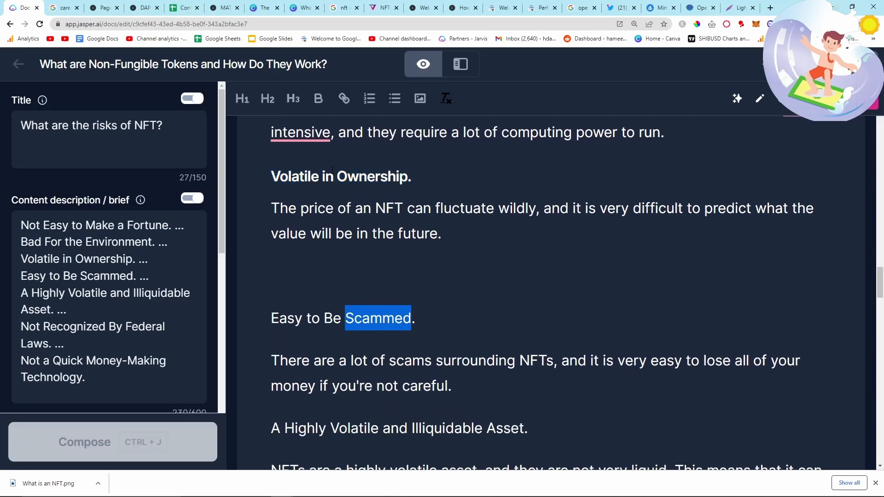
{"action": "triple_click", "coordinate": [331, 318]}
{"action": "left_click", "coordinate": [293, 98]}
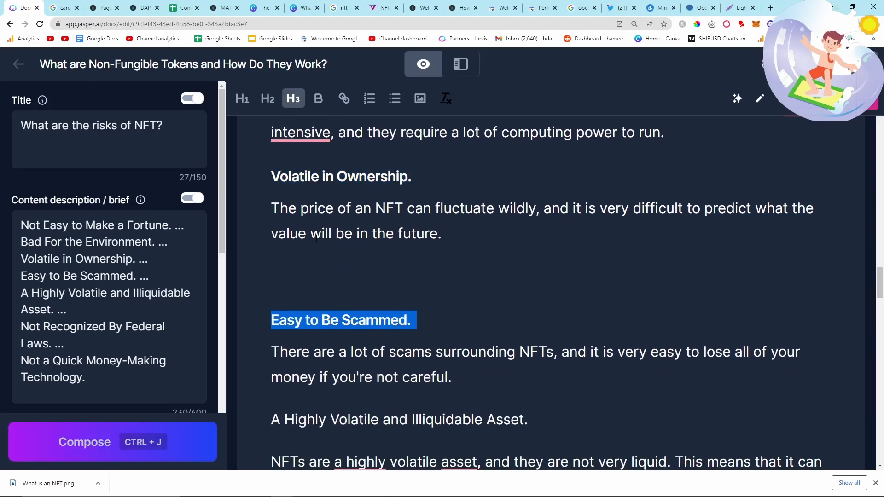
- Apply H3 to "A Highly Volatile and Illiquidable Asset.", "Not Recognized By Federal Laws." and "Not a Quick Money-Making Technology."
{"action": "scroll", "coordinate": [341, 322], "scroll_direction": "down", "scroll_amount": 1}
{"action": "triple_click", "coordinate": [339, 373]}
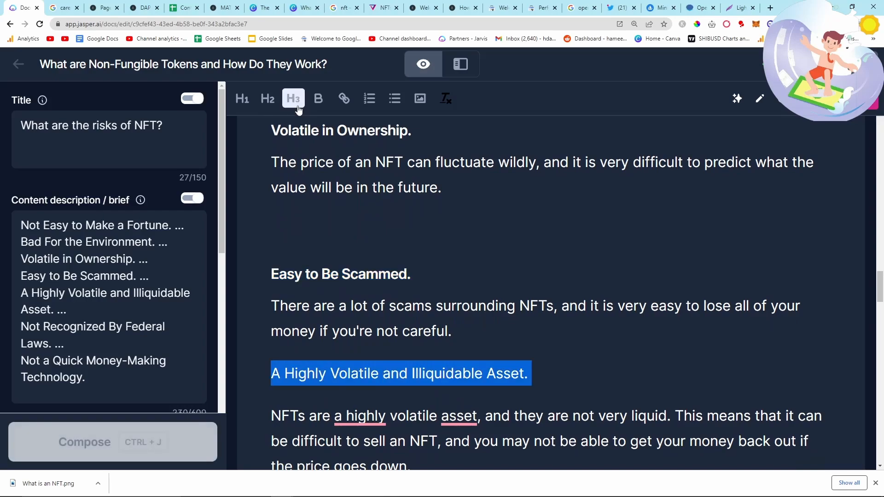
{"action": "left_click", "coordinate": [298, 104]}
{"action": "scroll", "coordinate": [304, 139], "scroll_direction": "down", "scroll_amount": 5}
{"action": "triple_click", "coordinate": [332, 270]}
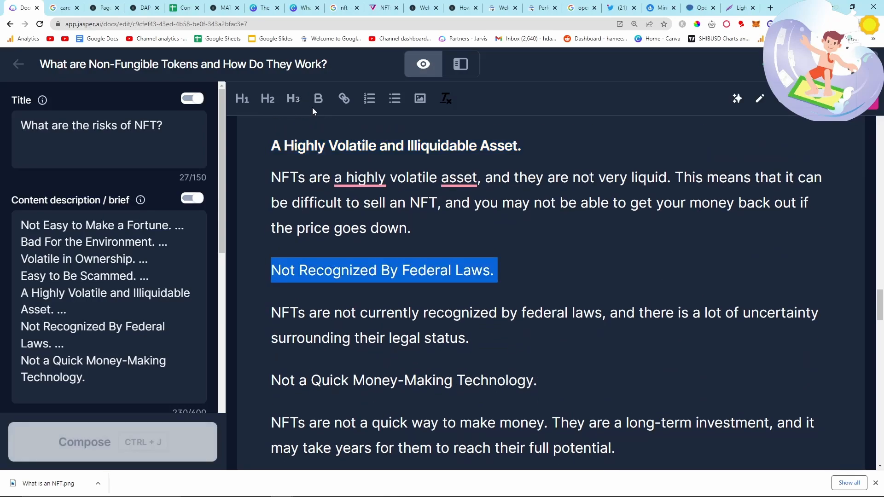
{"action": "left_click", "coordinate": [293, 98]}
{"action": "scroll", "coordinate": [322, 231], "scroll_direction": "down", "scroll_amount": 4}
{"action": "triple_click", "coordinate": [349, 187]}
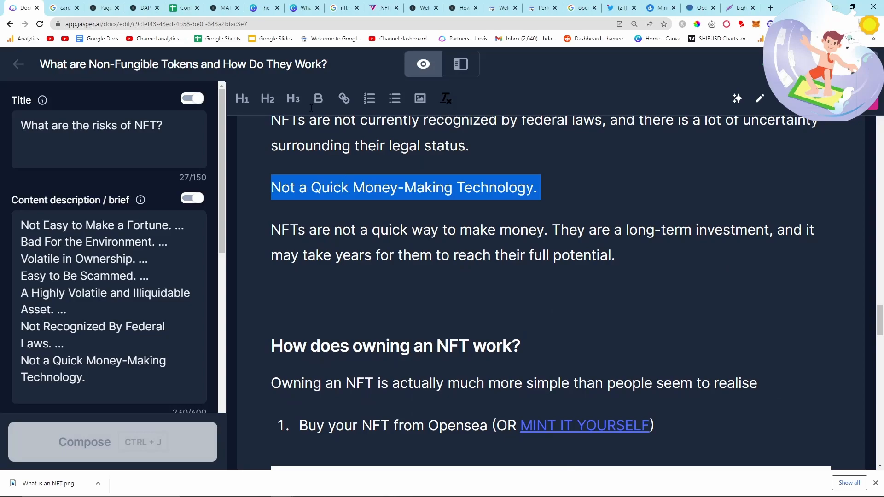
{"action": "left_click", "coordinate": [292, 98]}
- Delete the blank line between the "Volatile in Ownership" paragraph and the "Easy to Be Scammed" heading
{"action": "scroll", "coordinate": [322, 276], "scroll_direction": "up", "scroll_amount": 10}
{"action": "left_click", "coordinate": [295, 321]}
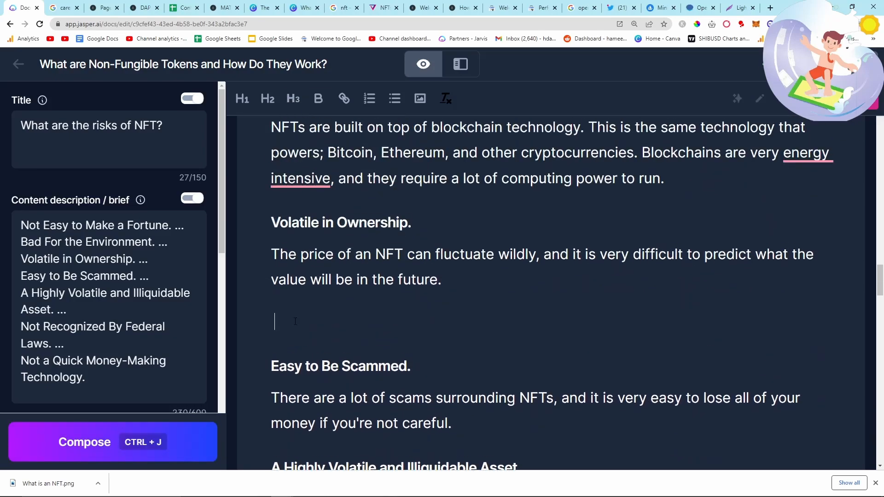
{"action": "key", "text": "BackSpace"}
- Remove the trailing periods from the risk subheadings "Volatile in Ownership" through "Not a Quick Money-Making Technology"
{"action": "left_click", "coordinate": [415, 221]}
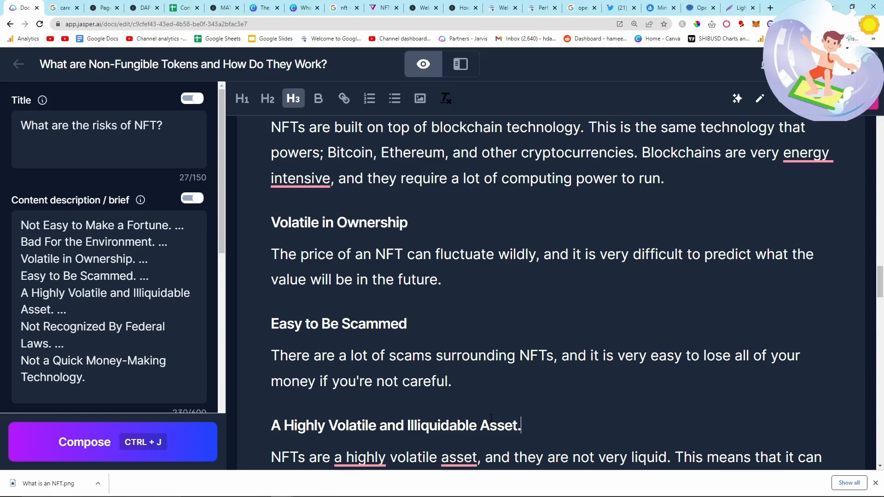
{"action": "key", "text": "BackSpace"}
{"action": "scroll", "coordinate": [449, 407], "scroll_direction": "down", "scroll_amount": 3}
{"action": "key", "text": "BackSpace"}
{"action": "scroll", "coordinate": [496, 410], "scroll_direction": "down", "scroll_amount": 2}
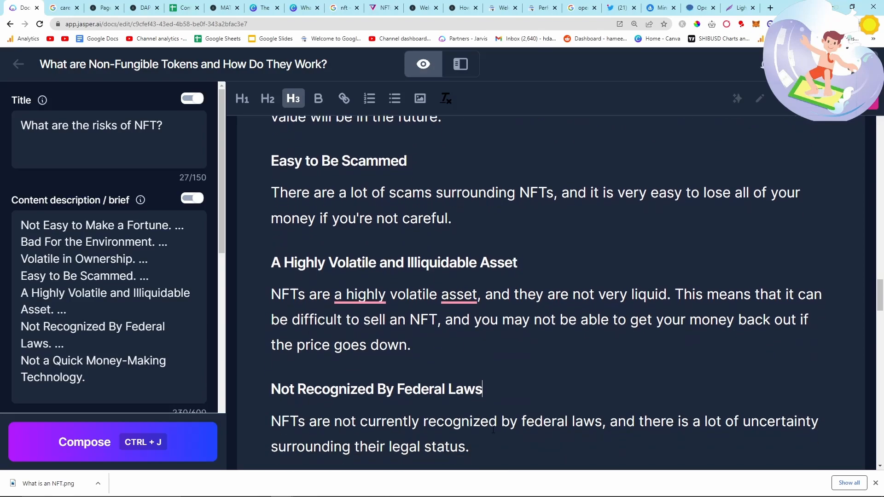
{"action": "key", "text": "BackSpace"}
{"action": "scroll", "coordinate": [460, 368], "scroll_direction": "down", "scroll_amount": 4}
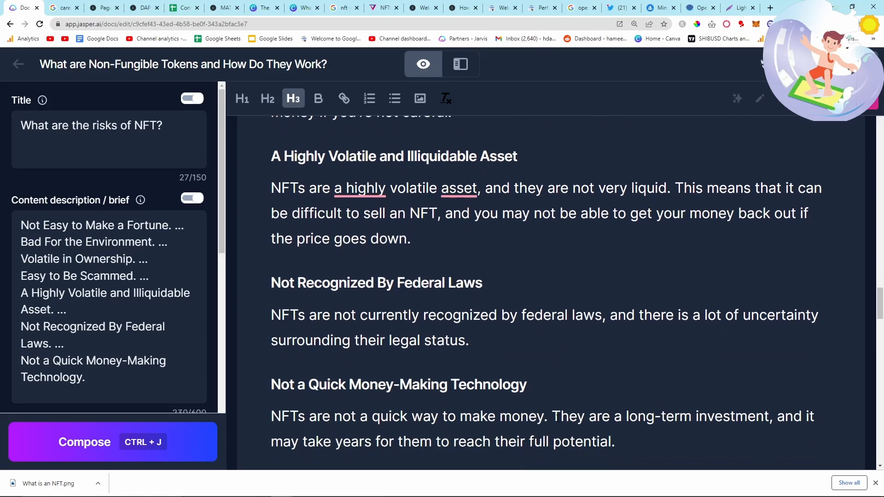
- Delete the blank line above the "How does owning an NFT work?" heading, keeping the heading's wording intact
{"action": "left_click", "coordinate": [419, 386]}
{"action": "key", "text": "BackSpace"}
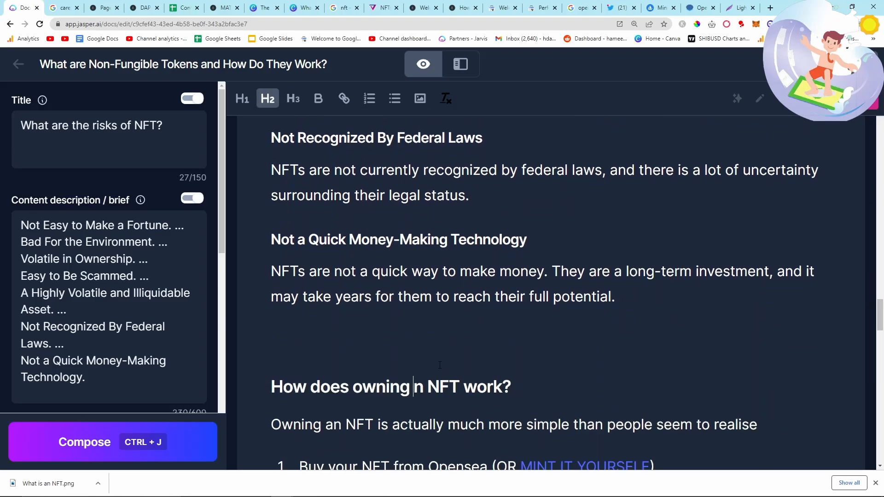
{"action": "type", "text": "a"}
{"action": "left_click", "coordinate": [350, 355]}
{"action": "key", "text": "BackSpace"}
- Delete the bulleted list of risks under the "What are the risks of NFT?" heading
{"action": "scroll", "coordinate": [535, 374], "scroll_direction": "up", "scroll_amount": 20}
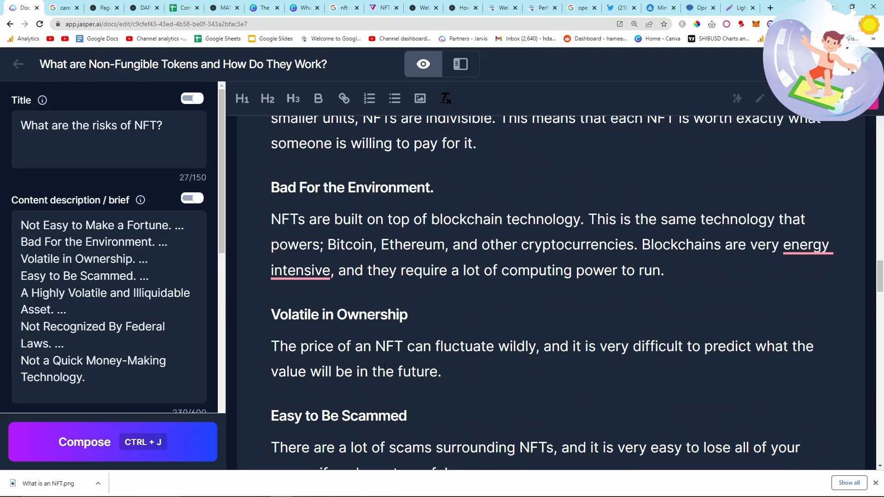
{"action": "left_click_drag", "start_coordinate": [579, 380], "coordinate": [228, 217]}
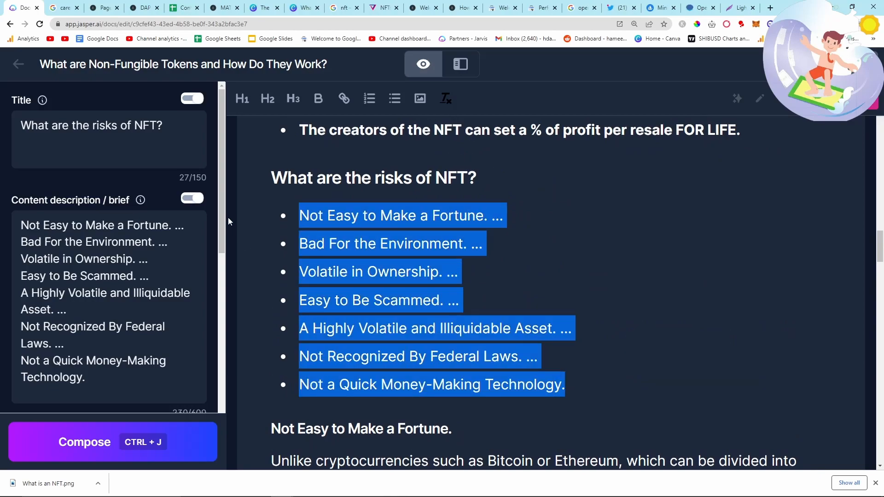
{"action": "key", "text": "BackSpace"}
{"action": "key", "text": "BackSpace"}
{"action": "key", "text": "BackSpace"}
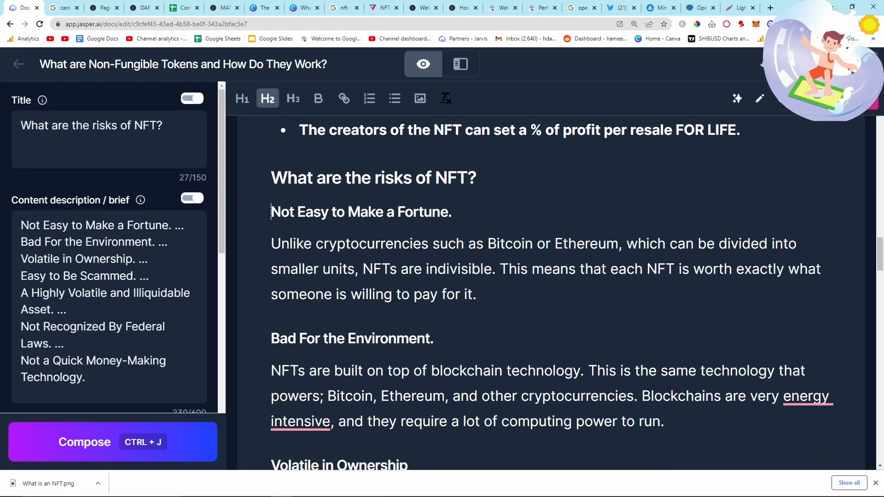
- Try to number the risk subheadings "Not Easy to Make a Fortune." and "Bad For the Environment."
{"action": "left_click", "coordinate": [270, 212]}
{"action": "type", "text": "1."}
{"action": "left_click", "coordinate": [274, 346]}
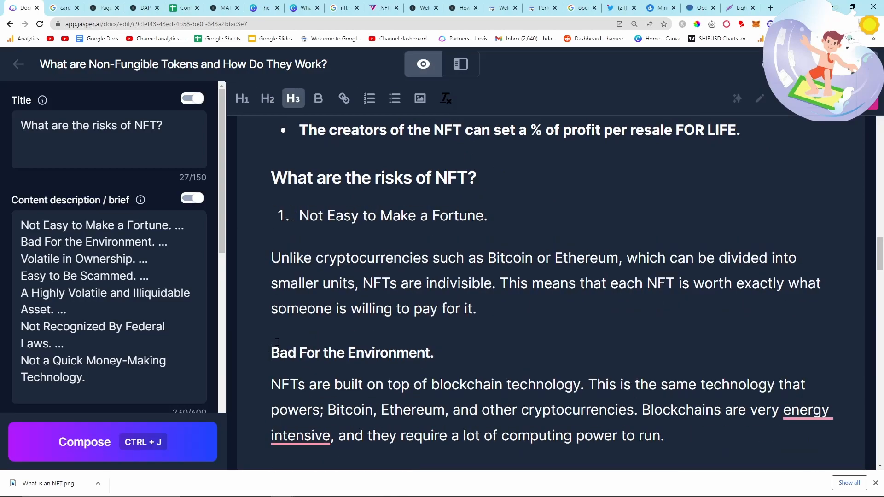
{"action": "type", "text": "1."}
{"action": "key", "text": "ctrl+z"}
{"action": "key", "text": "ctrl+z"}
{"action": "key", "text": "ctrl+z"}
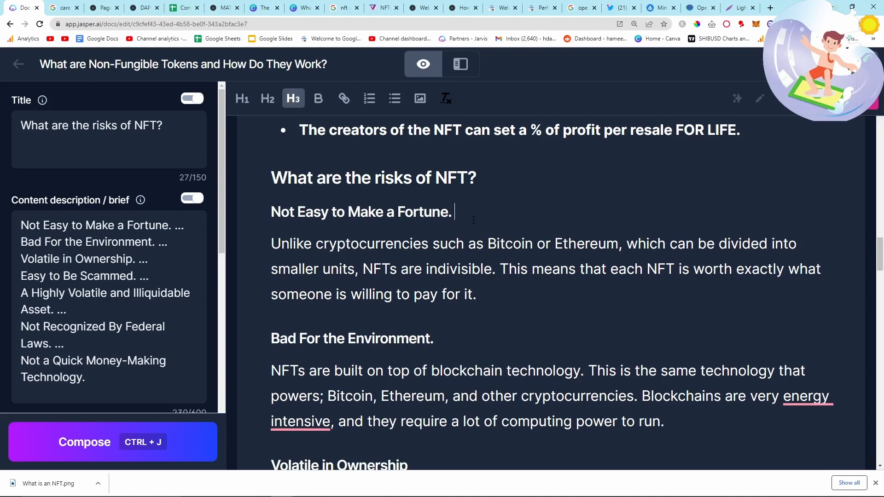
- Remove the trailing periods from the subheadings "Not Easy to Make a Fortune" and "Bad For the Environment" and underline both
{"action": "scroll", "coordinate": [450, 356], "scroll_direction": "down", "scroll_amount": 3}
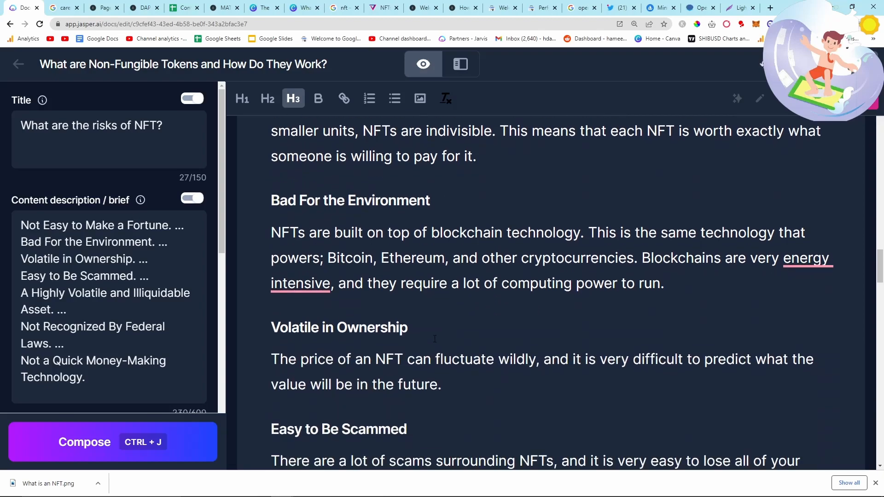
{"action": "scroll", "coordinate": [430, 335], "scroll_direction": "up", "scroll_amount": 3}
{"action": "left_click_drag", "start_coordinate": [448, 212], "coordinate": [270, 211]}
{"action": "key", "text": "ctrl+u"}
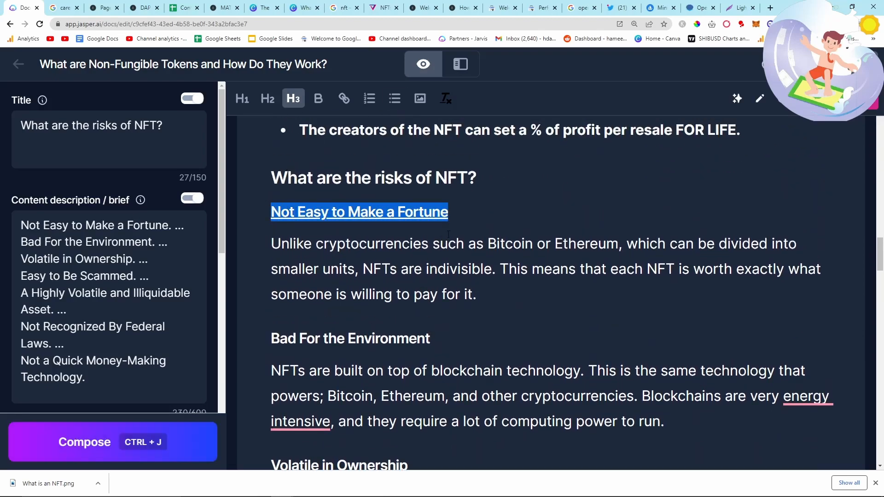
{"action": "scroll", "coordinate": [433, 339], "scroll_direction": "down", "scroll_amount": 1}
{"action": "triple_click", "coordinate": [396, 295]}
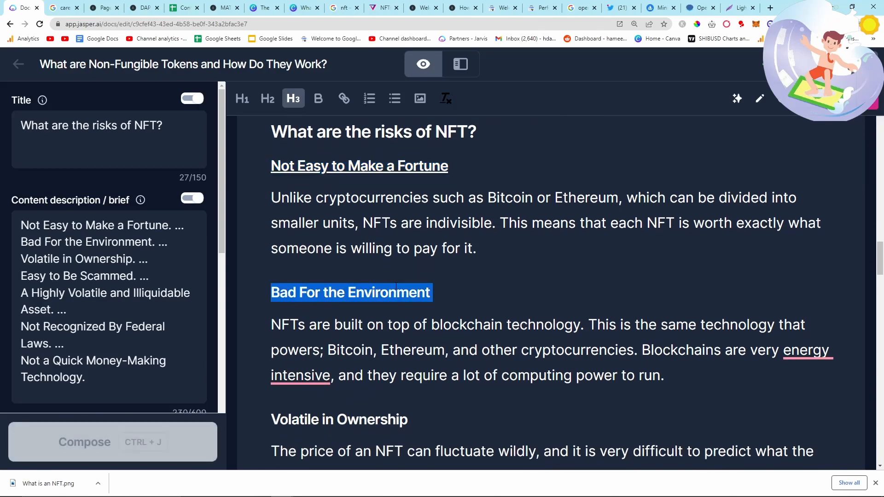
- Underline the subheadings "Volatile in Ownership" and "Easy to Be Scammed"
{"action": "scroll", "coordinate": [396, 287], "scroll_direction": "down", "scroll_amount": 5}
{"action": "double_click", "coordinate": [378, 191]}
{"action": "key", "text": "ctrl+u"}
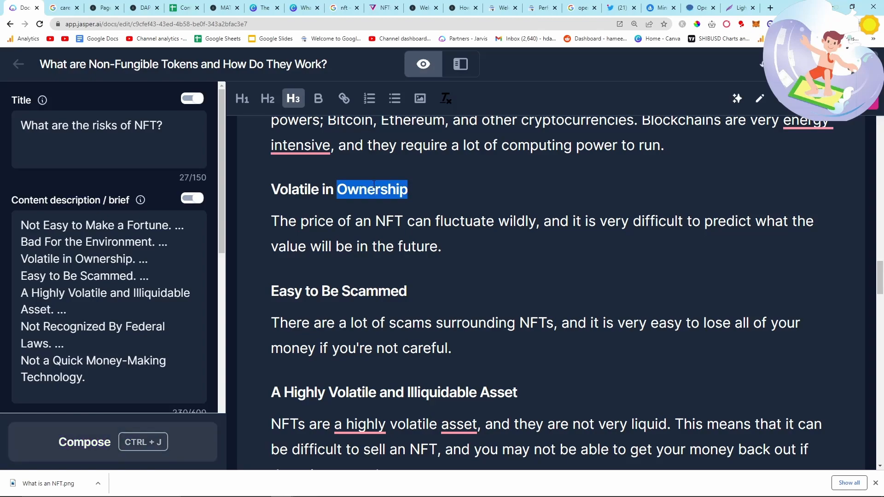
{"action": "triple_click", "coordinate": [374, 189]}
{"action": "key", "text": "ctrl+u"}
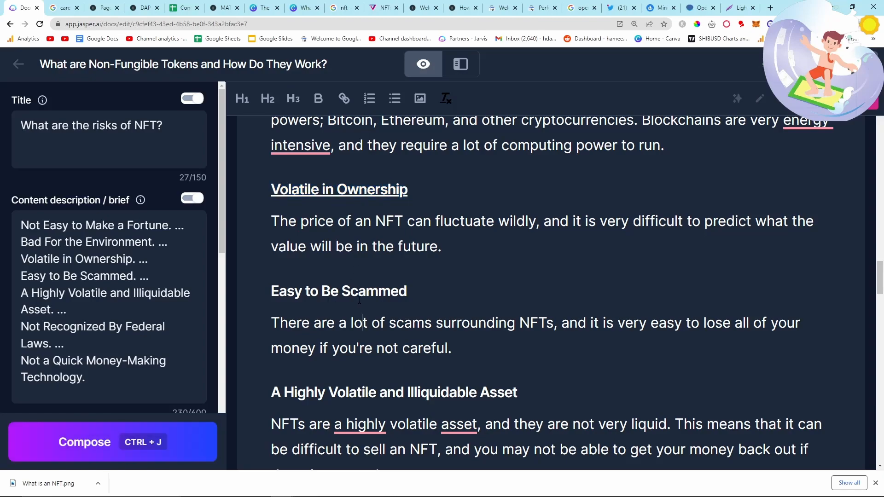
{"action": "double_click", "coordinate": [360, 294]}
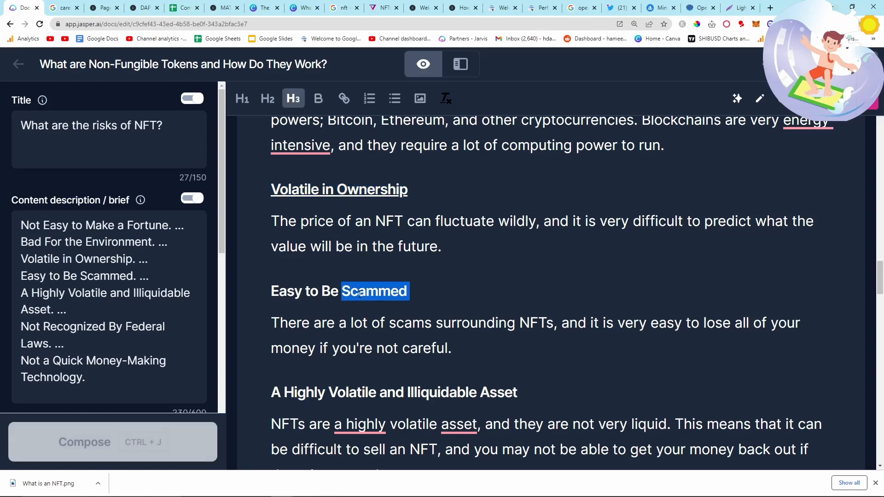
{"action": "triple_click", "coordinate": [360, 293]}
{"action": "key", "text": "ctrl+u"}
- Underline the subheadings "A Highly Volatile and Illiquidable Asset", "Not Recognized By Federal Laws" and "Not a Quick Money-Making Technology"
{"action": "scroll", "coordinate": [359, 293], "scroll_direction": "down", "scroll_amount": 2}
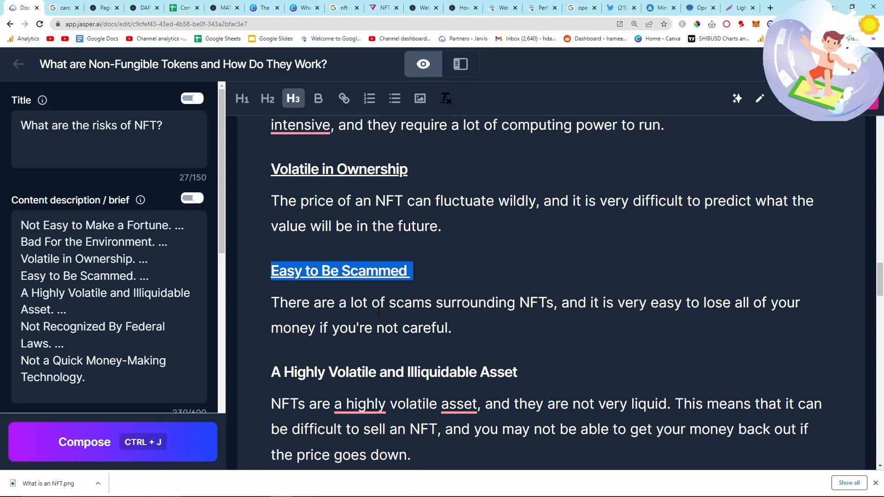
{"action": "triple_click", "coordinate": [352, 299]}
{"action": "key", "text": "ctrl+u"}
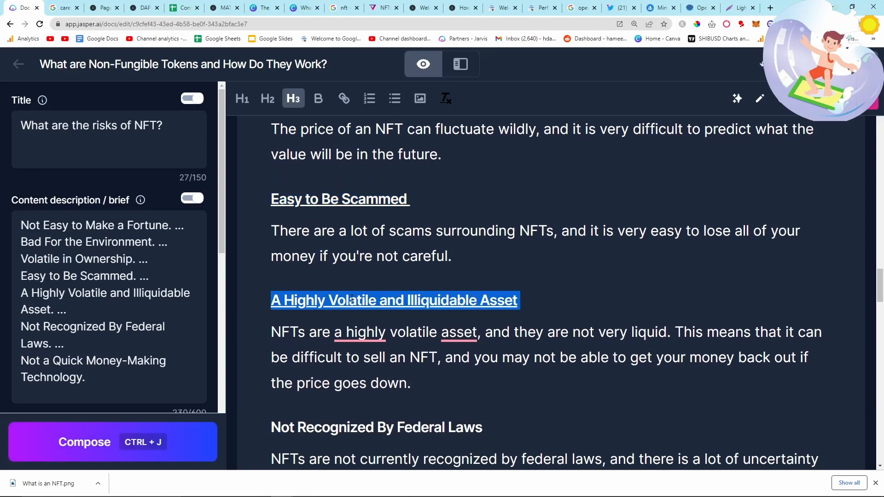
{"action": "scroll", "coordinate": [350, 317], "scroll_direction": "down", "scroll_amount": 2}
{"action": "triple_click", "coordinate": [347, 335]}
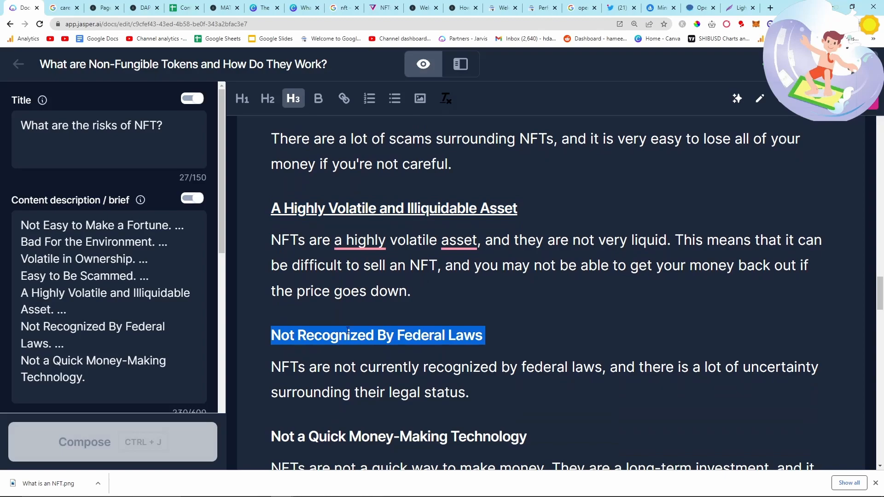
{"action": "key", "text": "ctrl+u"}
{"action": "scroll", "coordinate": [348, 330], "scroll_direction": "down", "scroll_amount": 3}
{"action": "triple_click", "coordinate": [374, 298]}
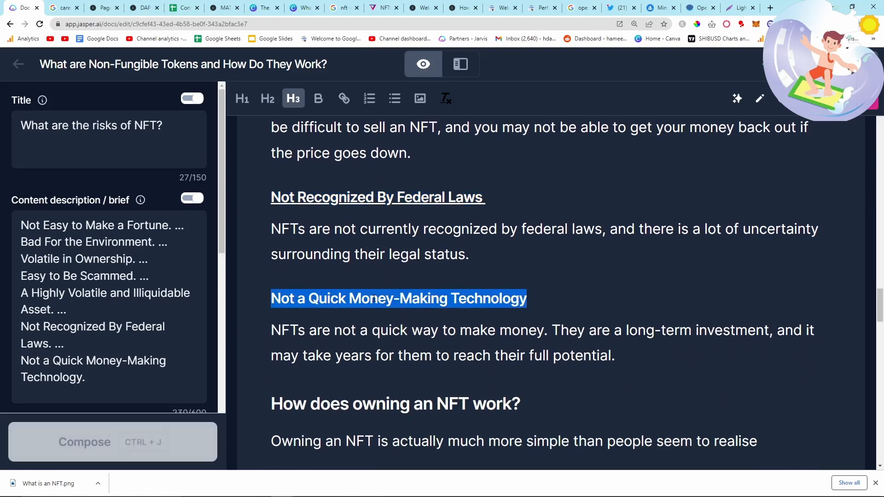
{"action": "key", "text": "ctrl+u"}
{"action": "scroll", "coordinate": [461, 332], "scroll_direction": "down", "scroll_amount": 1}
{"action": "scroll", "coordinate": [460, 331], "scroll_direction": "up", "scroll_amount": 1}
{"action": "left_click", "coordinate": [476, 346]}
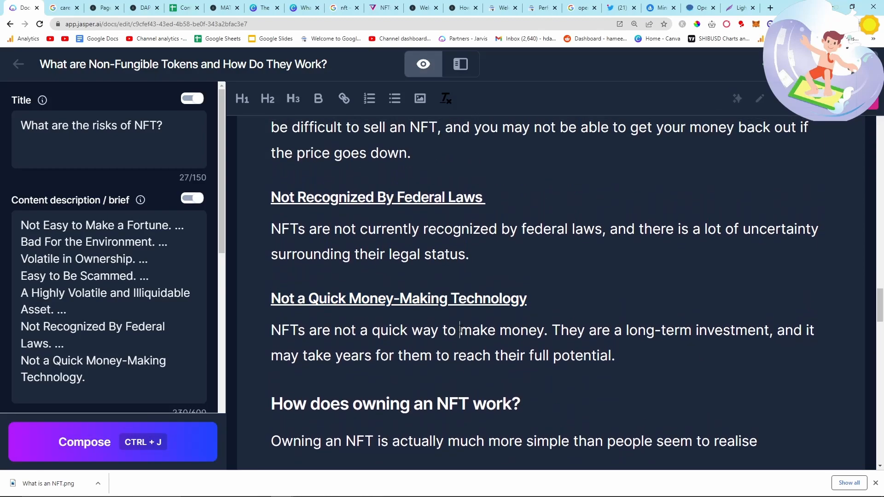
- Review the whole article from its title down to the last numbered step on owning an NFT
{"action": "scroll", "coordinate": [476, 346], "scroll_direction": "up", "scroll_amount": 12}
{"action": "scroll", "coordinate": [483, 358], "scroll_direction": "down", "scroll_amount": 6}
{"action": "scroll", "coordinate": [483, 358], "scroll_direction": "down", "scroll_amount": 18}
{"action": "scroll", "coordinate": [486, 405], "scroll_direction": "up", "scroll_amount": 8}
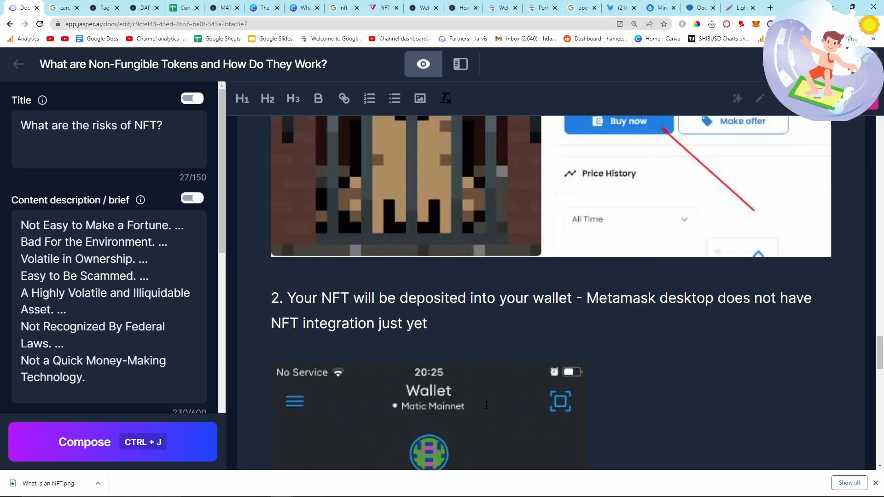
{"action": "scroll", "coordinate": [486, 405], "scroll_direction": "up", "scroll_amount": 20}
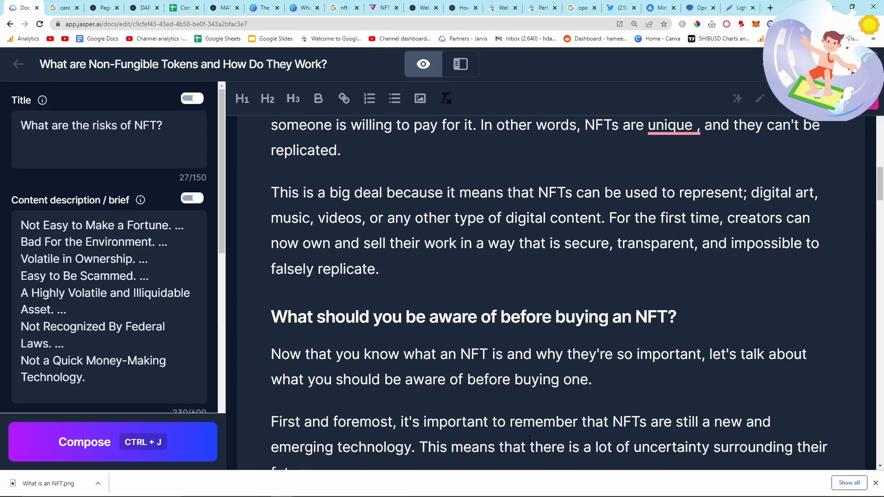
{"action": "scroll", "coordinate": [529, 440], "scroll_direction": "up", "scroll_amount": 10}
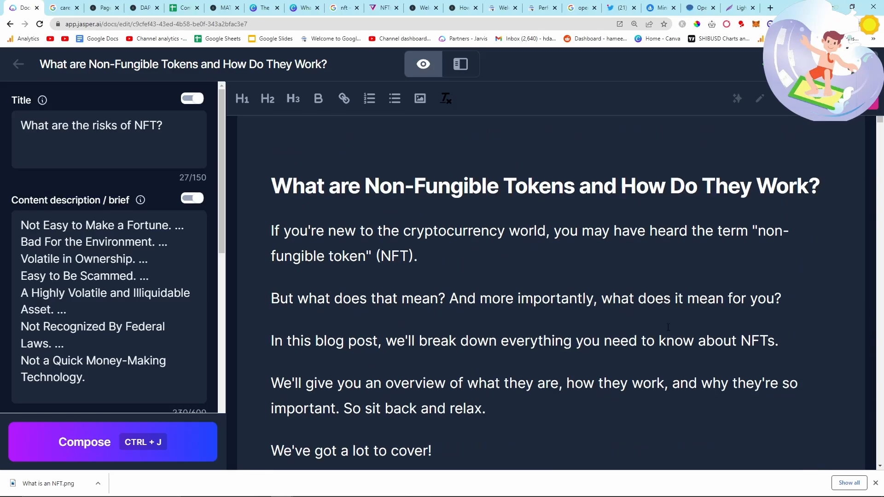
{"action": "left_click_drag", "start_coordinate": [879, 132], "coordinate": [879, 422]}
{"action": "scroll", "coordinate": [330, 334], "scroll_direction": "up", "scroll_amount": 3}
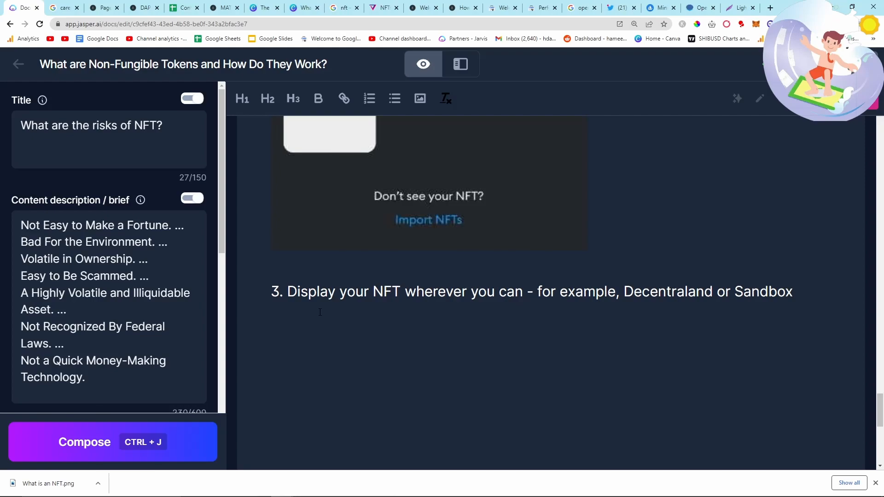
- Add the prompt "> write a meta description for this article" below the "Display your NFT" step and run it
{"action": "key", "text": "BackSpace"}
{"action": "type", "text": "write a meta"}
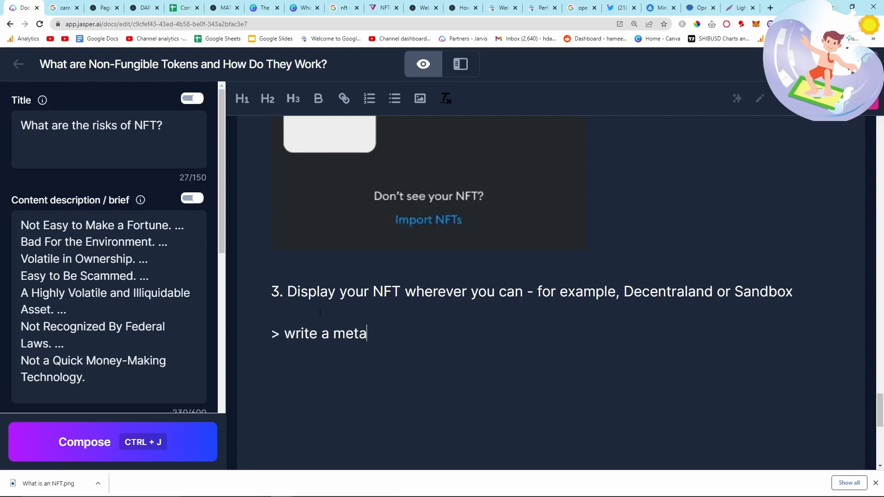
{"action": "type", "text": "description for this article"}
{"action": "key", "text": "ctrl+Return"}
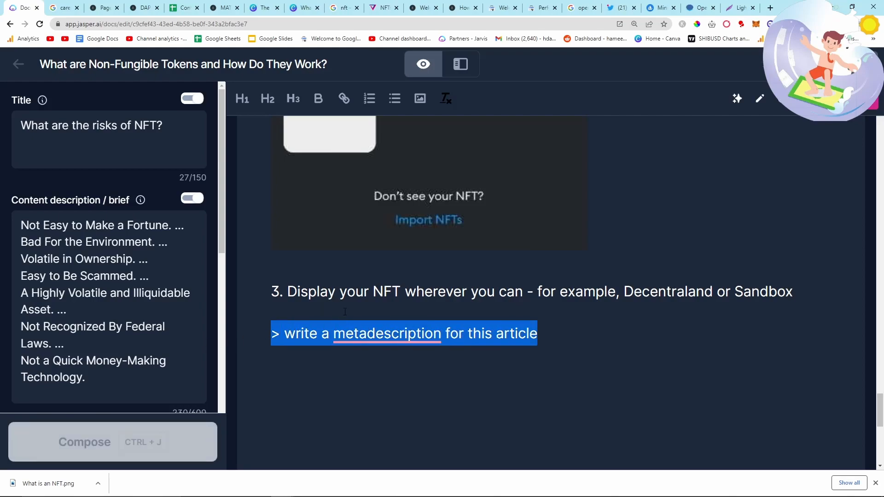
{"action": "mouse_move", "coordinate": [386, 333]}
{"action": "left_click", "coordinate": [388, 219]}
{"action": "key", "text": "ctrl+Return"}
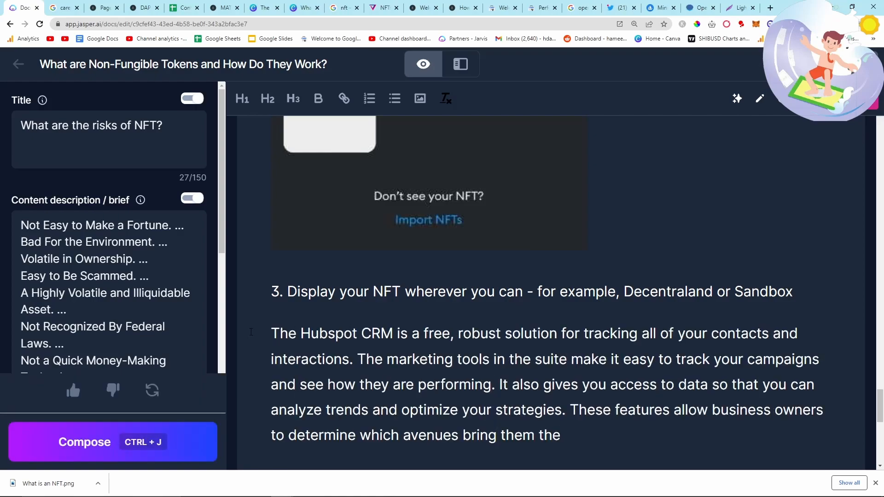
- Undo the generated text and reword the prompt to "> write a meta description about what is an nft"
{"action": "key", "text": "ctrl+z"}
{"action": "key", "text": "ctrl+z"}
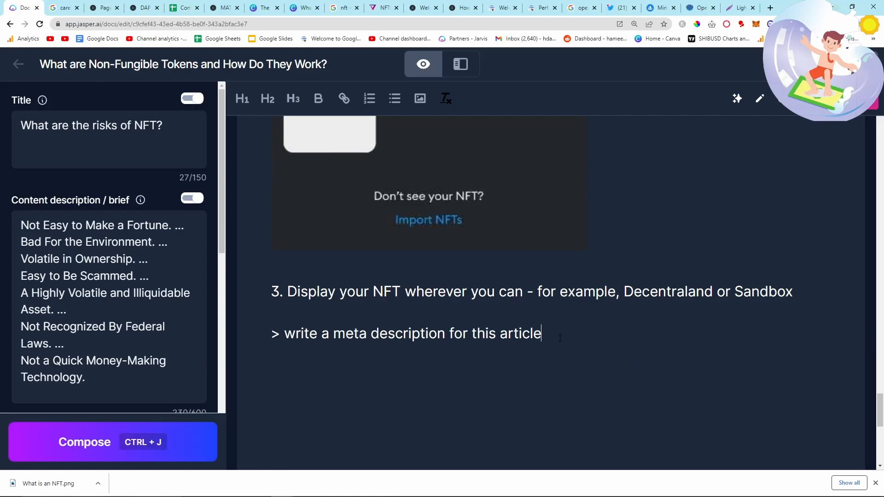
{"action": "double_click", "coordinate": [520, 333]}
{"action": "key", "text": "BackSpace"}
{"action": "key", "text": "BackSpace"}
{"action": "key", "text": "BackSpace"}
{"action": "key", "text": "BackSpace"}
{"action": "key", "text": "BackSpace"}
{"action": "key", "text": "BackSpace"}
{"action": "key", "text": "BackSpace"}
{"action": "key", "text": "BackSpace"}
{"action": "key", "text": "BackSpace"}
{"action": "type", "text": "about "}
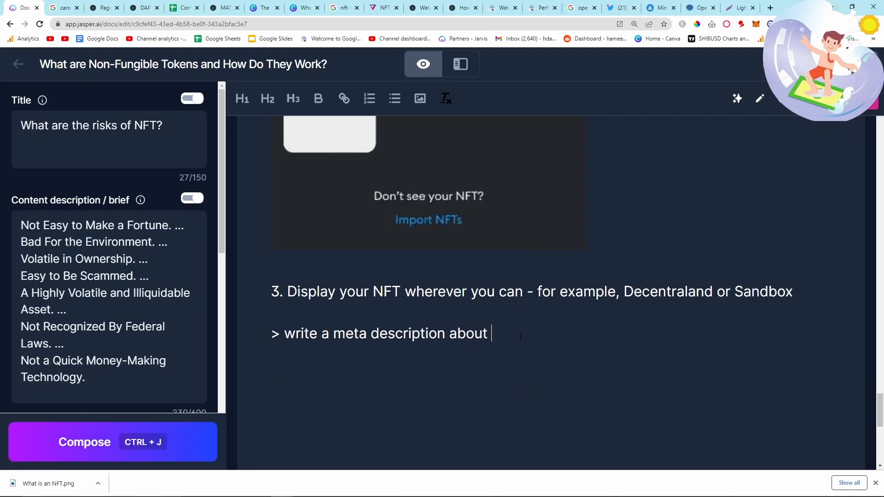
{"action": "type", "text": "what is an nft"}
- Clear the content description brief and set the title to "meta description"
{"action": "left_click", "coordinate": [102, 359]}
{"action": "key", "text": "ctrl+a"}
{"action": "key", "text": "BackSpace"}
{"action": "left_click", "coordinate": [21, 155]}
{"action": "key", "text": "ctrl+a"}
{"action": "type", "text": "W"}
{"action": "type", "text": "meta description"}
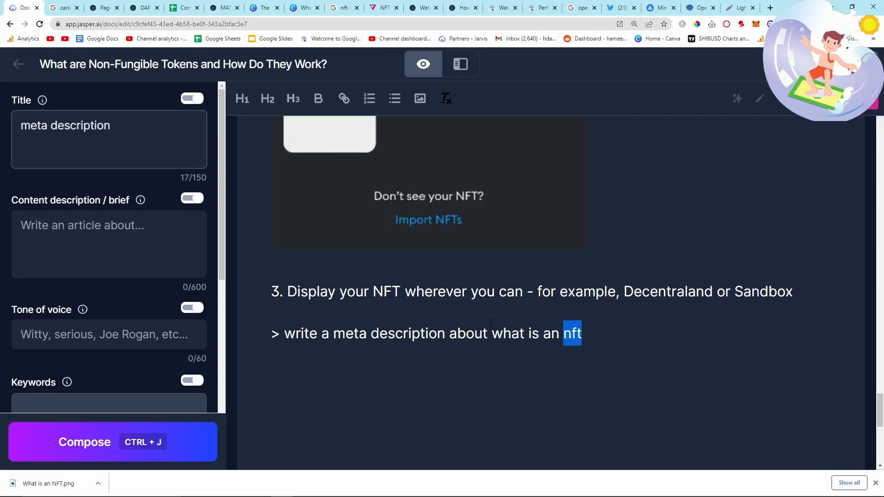
- Run the meta description prompt and end the generated paragraph with ". Read this article!"
{"action": "key", "text": "ctrl+j"}
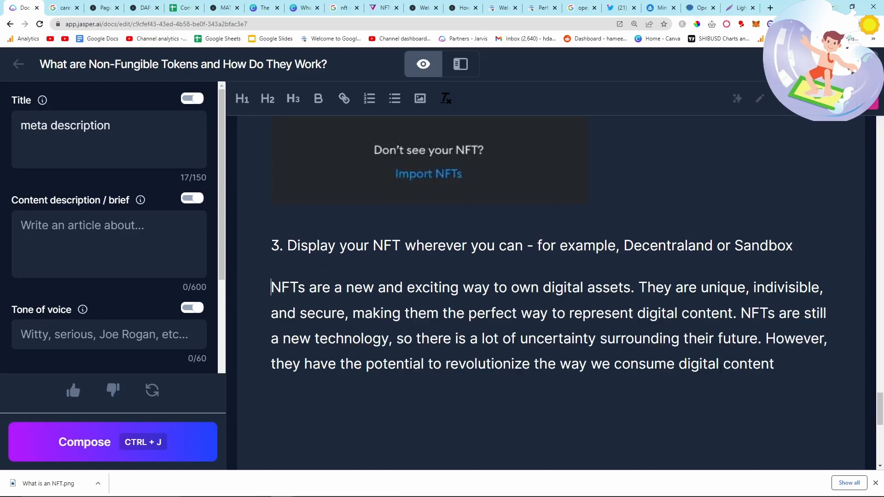
{"action": "type", "text": "/"}
{"action": "type", "text": " Re"}
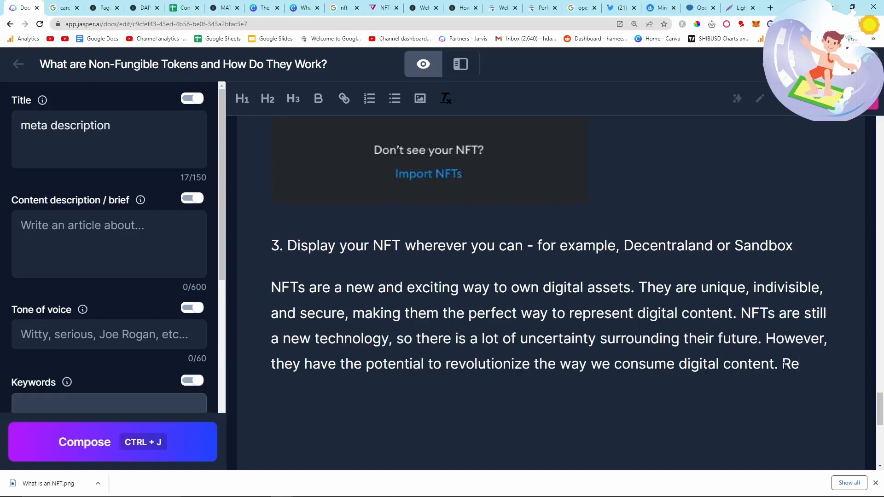
{"action": "type", "text": "ad this article!"}
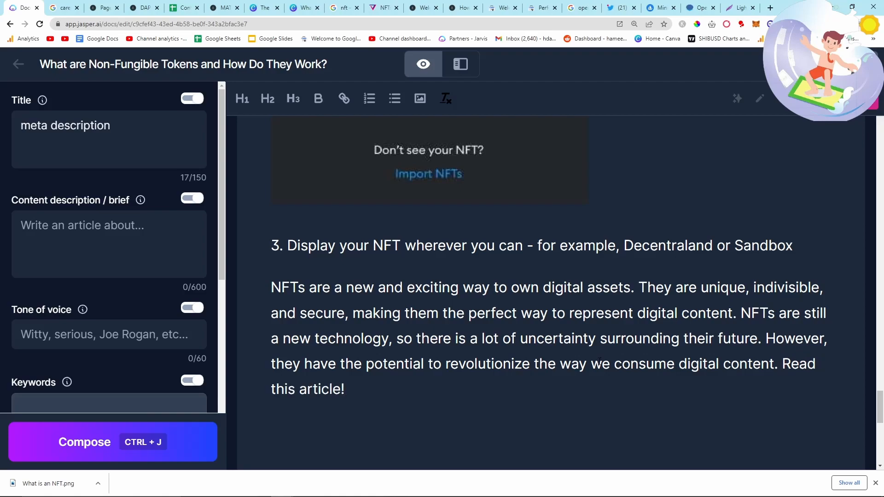
- Insert the prompt "> Write a conclusion" on a new line above the meta description paragraph
{"action": "scroll", "coordinate": [599, 360], "scroll_direction": "up", "scroll_amount": 5}
{"action": "scroll", "coordinate": [428, 358], "scroll_direction": "down", "scroll_amount": 4}
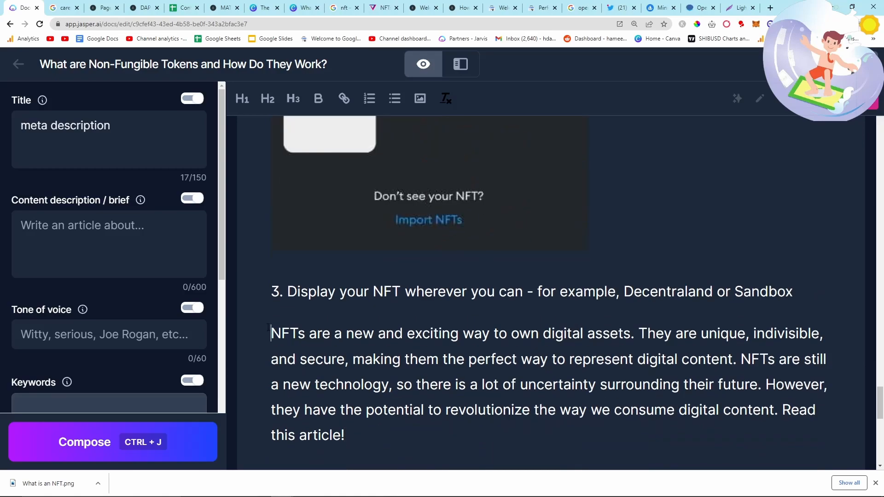
{"action": "key", "text": "Return"}
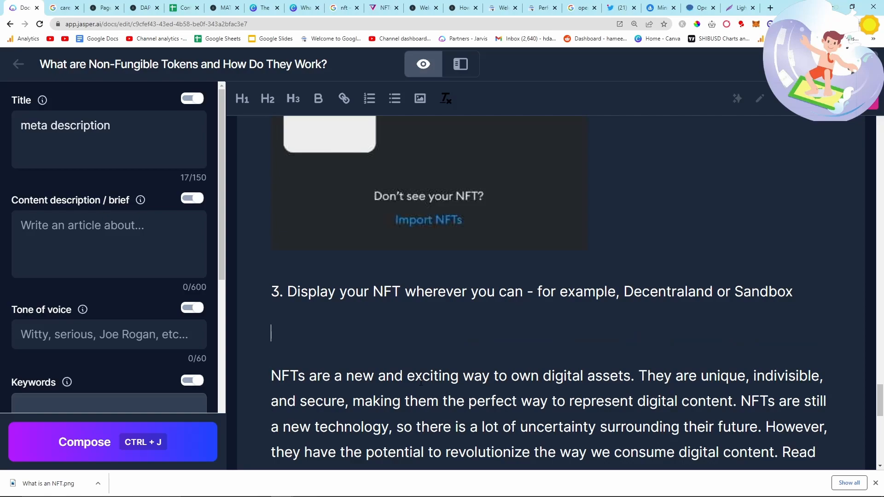
{"action": "type", "text": "> Write a conclusion"}
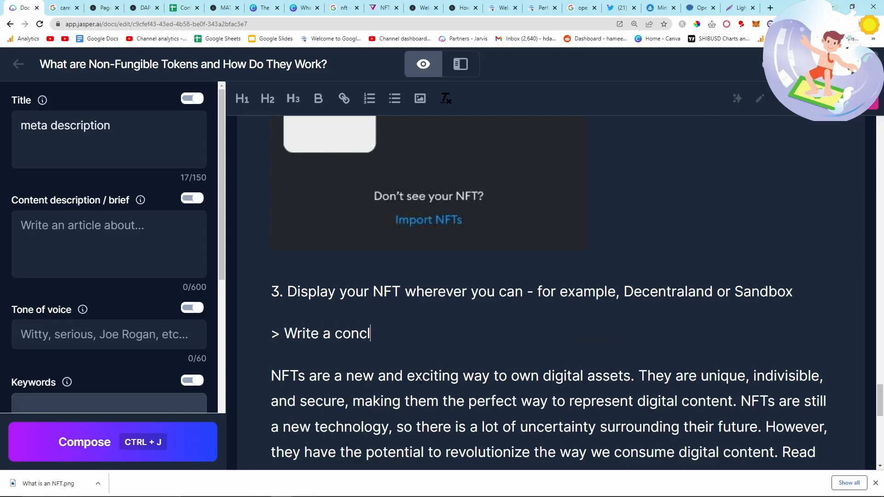
- Set the output length to L and run the conclusion prompt
{"action": "scroll", "coordinate": [193, 380], "scroll_direction": "down", "scroll_amount": 8}
{"action": "left_click", "coordinate": [87, 178]}
{"action": "left_click_drag", "start_coordinate": [409, 334], "coordinate": [221, 332]}
{"action": "key", "text": "ctrl+j"}
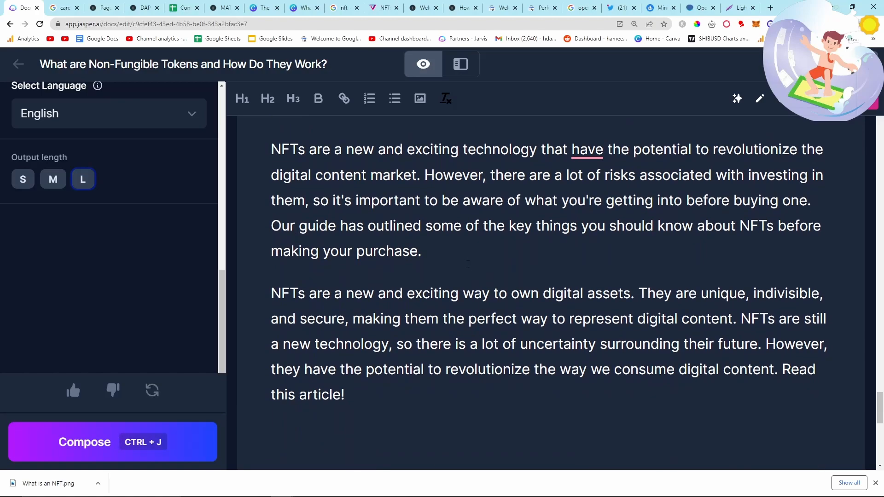
- Insert the line "Conclusion" above the first of the two closing paragraphs and format it as a level 2 heading
{"action": "scroll", "coordinate": [428, 254], "scroll_direction": "up", "scroll_amount": 2}
{"action": "scroll", "coordinate": [414, 252], "scroll_direction": "down", "scroll_amount": 2}
{"action": "scroll", "coordinate": [328, 237], "scroll_direction": "up", "scroll_amount": 2}
{"action": "left_click", "coordinate": [290, 241]}
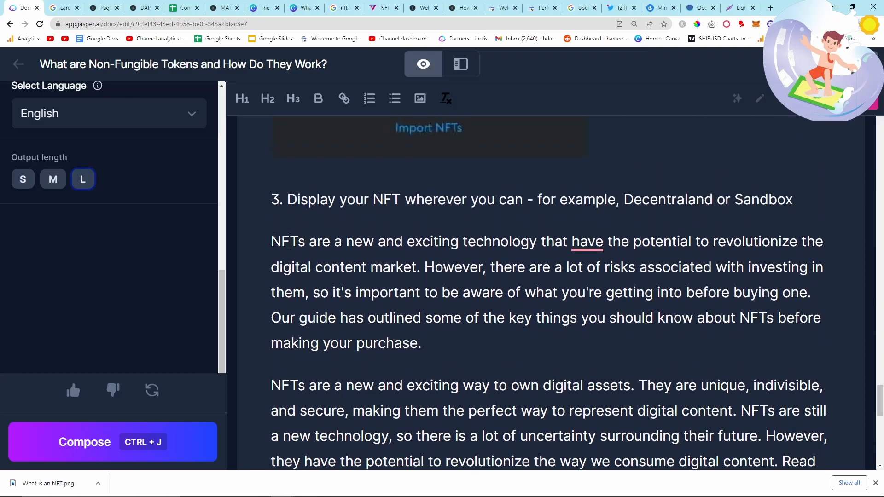
{"action": "key", "text": "Return"}
{"action": "key", "text": "Up"}
{"action": "type", "text": "Con"}
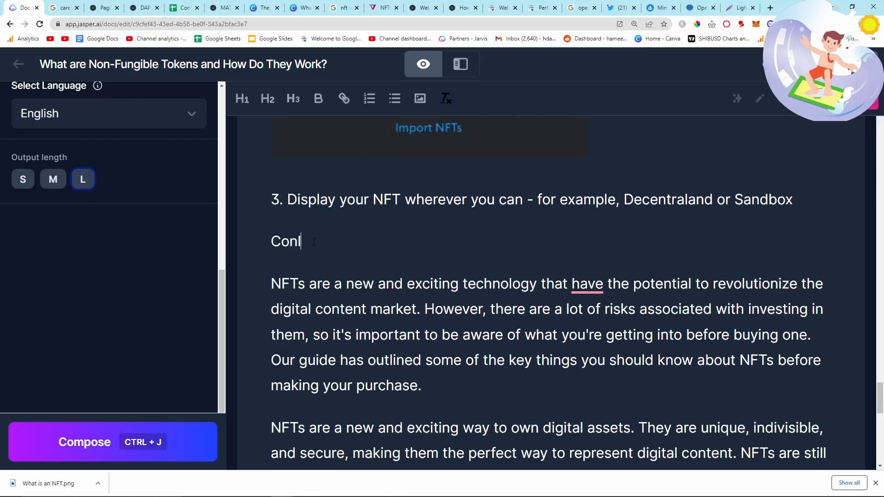
{"action": "type", "text": "clusion"}
{"action": "double_click", "coordinate": [315, 242]}
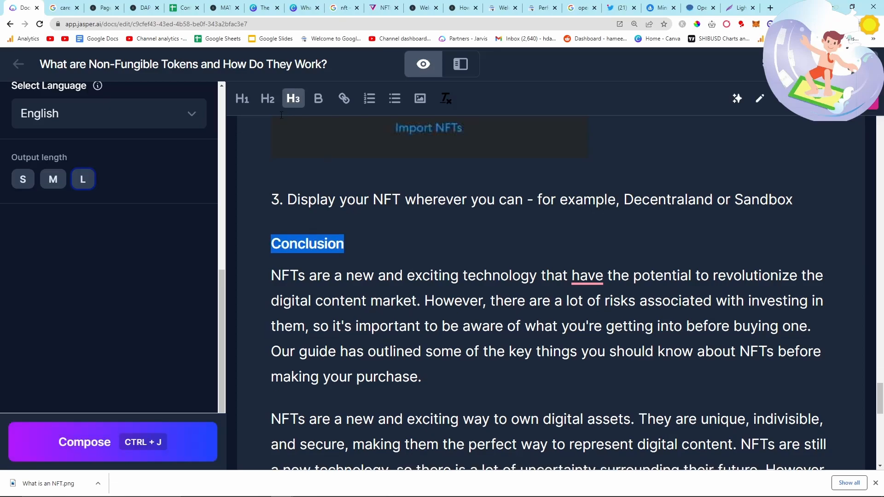
{"action": "left_click", "coordinate": [268, 99]}
- Review the article from its title through the section headings, bullet lists and risk subheadings down to the ending
{"action": "scroll", "coordinate": [419, 308], "scroll_direction": "up", "scroll_amount": 5}
{"action": "scroll", "coordinate": [419, 308], "scroll_direction": "up", "scroll_amount": 20}
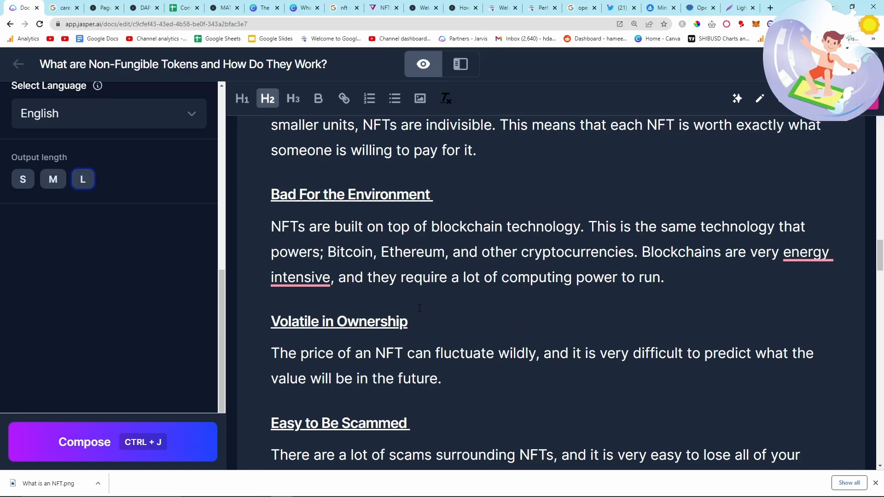
{"action": "scroll", "coordinate": [420, 308], "scroll_direction": "up", "scroll_amount": 10}
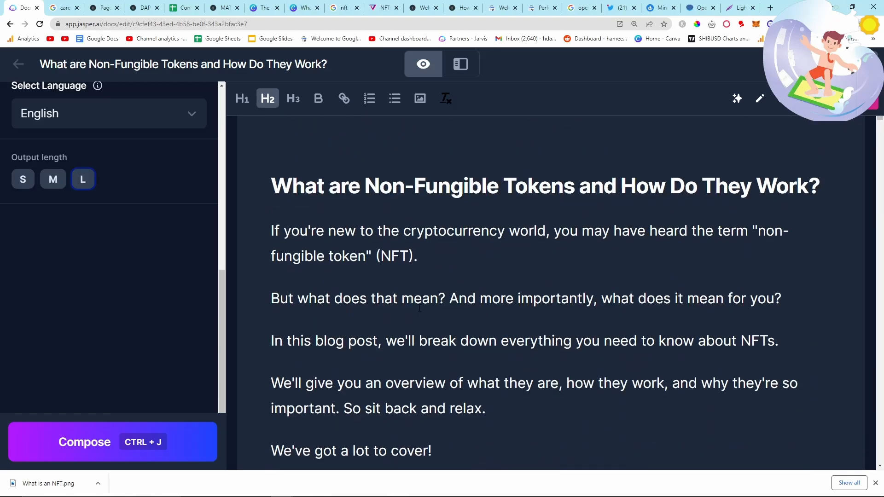
{"action": "scroll", "coordinate": [333, 318], "scroll_direction": "down", "scroll_amount": 5}
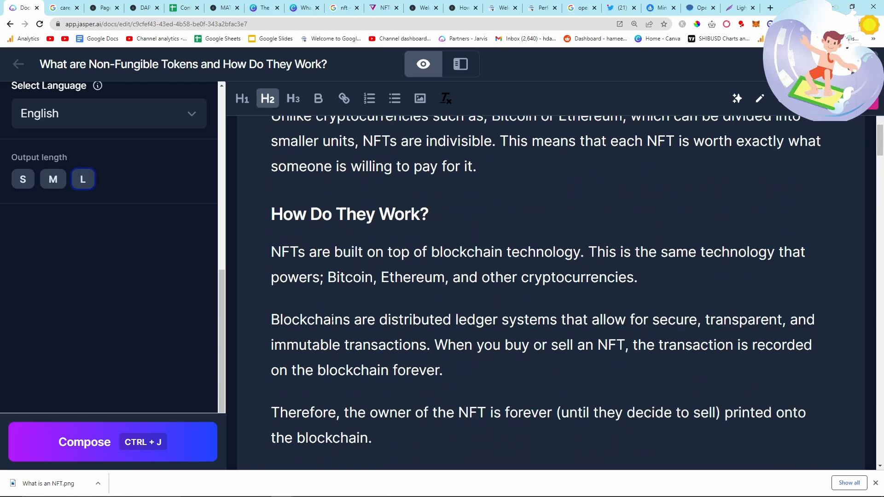
{"action": "scroll", "coordinate": [333, 317], "scroll_direction": "up", "scroll_amount": 5}
{"action": "left_click_drag", "start_coordinate": [270, 183], "coordinate": [819, 184]}
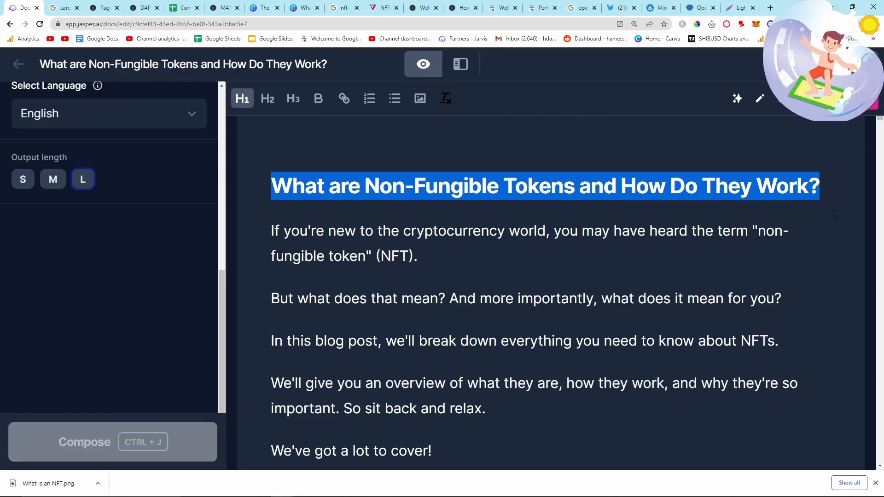
{"action": "scroll", "coordinate": [327, 306], "scroll_direction": "down", "scroll_amount": 4}
{"action": "left_click_drag", "start_coordinate": [263, 307], "coordinate": [397, 314]}
{"action": "scroll", "coordinate": [410, 329], "scroll_direction": "down", "scroll_amount": 10}
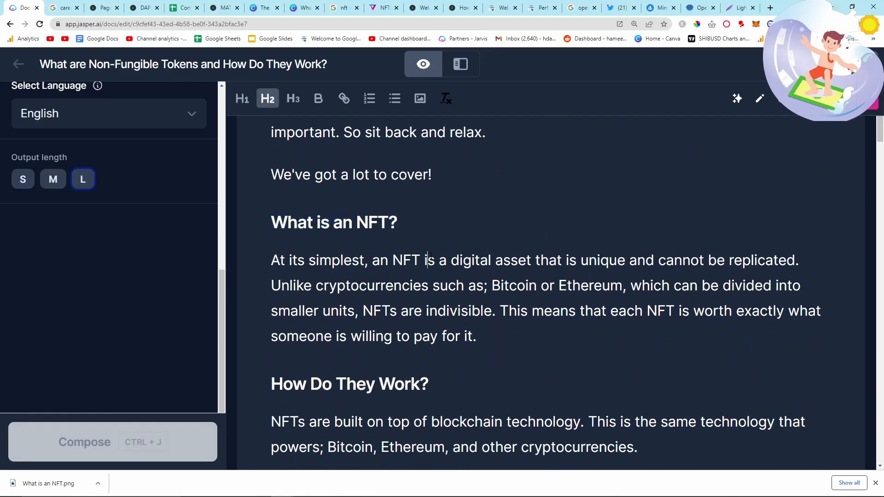
{"action": "scroll", "coordinate": [410, 328], "scroll_direction": "down", "scroll_amount": 20}
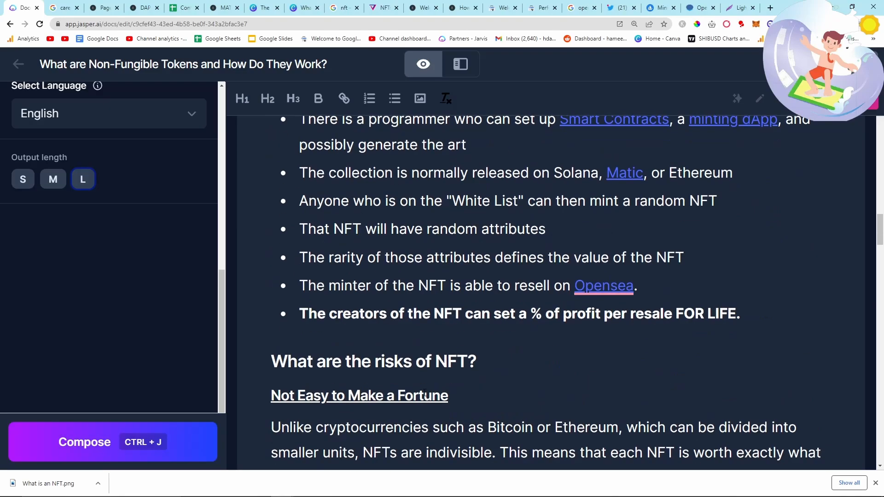
{"action": "scroll", "coordinate": [306, 234], "scroll_direction": "down", "scroll_amount": 15}
{"action": "scroll", "coordinate": [306, 233], "scroll_direction": "down", "scroll_amount": 5}
{"action": "scroll", "coordinate": [305, 233], "scroll_direction": "up", "scroll_amount": 3}
- Switch to the Google results for "careful nft", expand the question "What are the 3 types of NFT?" and read its answer
{"action": "left_click", "coordinate": [65, 7]}
{"action": "scroll", "coordinate": [192, 243], "scroll_direction": "down", "scroll_amount": 4}
{"action": "scroll", "coordinate": [164, 254], "scroll_direction": "up", "scroll_amount": 5}
{"action": "left_click", "coordinate": [10, 259]}
{"action": "scroll", "coordinate": [46, 276], "scroll_direction": "down", "scroll_amount": 11}
{"action": "scroll", "coordinate": [129, 283], "scroll_direction": "up", "scroll_amount": 1}
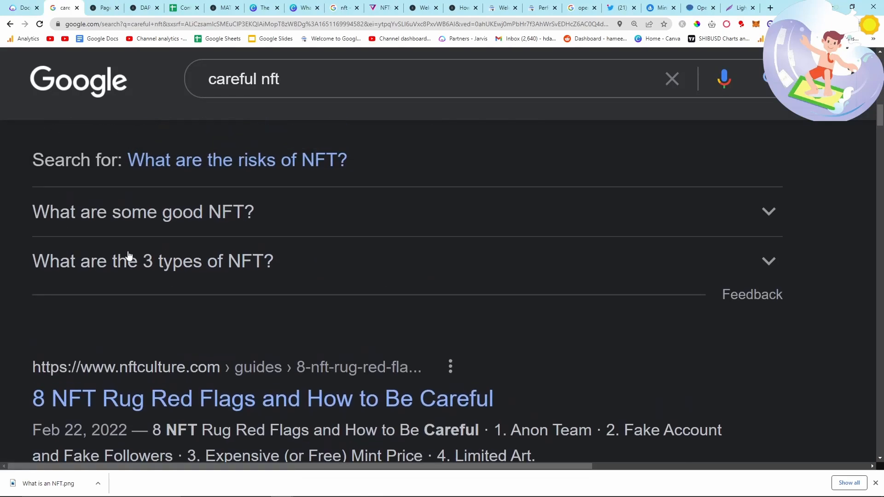
{"action": "scroll", "coordinate": [129, 228], "scroll_direction": "up", "scroll_amount": 1}
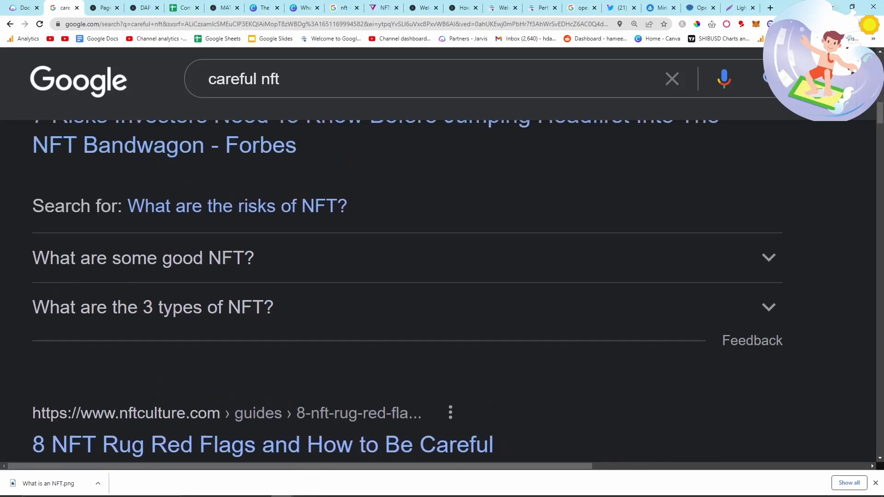
{"action": "left_click", "coordinate": [202, 335]}
{"action": "scroll", "coordinate": [202, 335], "scroll_direction": "down", "scroll_amount": 2}
{"action": "scroll", "coordinate": [368, 276], "scroll_direction": "down", "scroll_amount": 2}
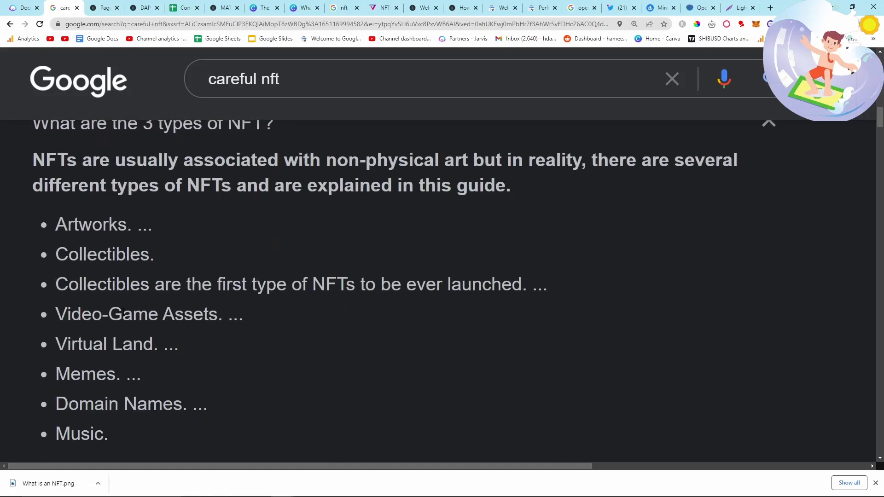
{"action": "scroll", "coordinate": [124, 312], "scroll_direction": "up", "scroll_amount": 2}
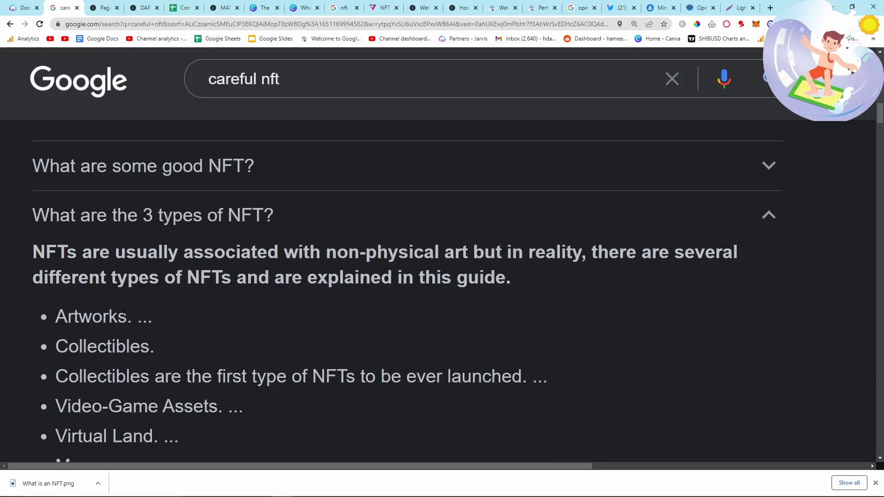
- Check the article's ending, then highlight the list of NFT types in the Google answer
{"action": "key", "text": "ctrl+1"}
{"action": "scroll", "coordinate": [364, 278], "scroll_direction": "down", "scroll_amount": 4}
{"action": "scroll", "coordinate": [329, 342], "scroll_direction": "up", "scroll_amount": 9}
{"action": "scroll", "coordinate": [328, 342], "scroll_direction": "down", "scroll_amount": 2}
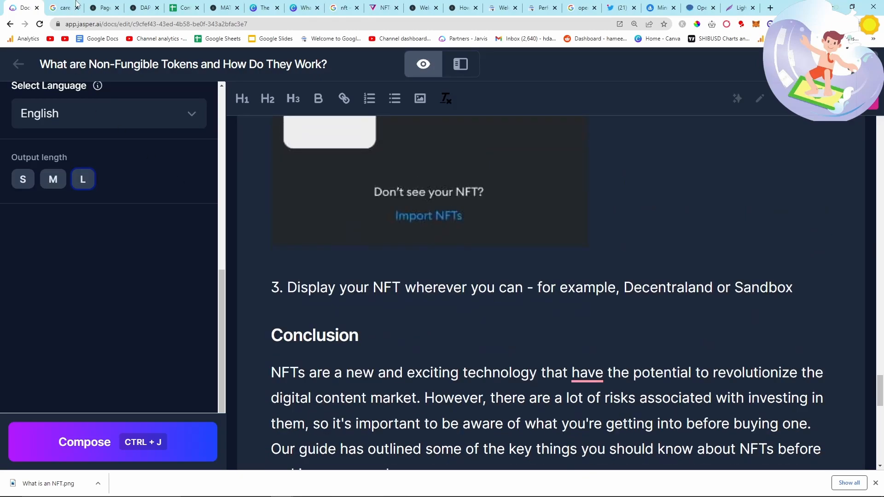
{"action": "key", "text": "ctrl+2"}
{"action": "scroll", "coordinate": [46, 230], "scroll_direction": "down", "scroll_amount": 2}
{"action": "left_click_drag", "start_coordinate": [43, 220], "coordinate": [237, 438]}
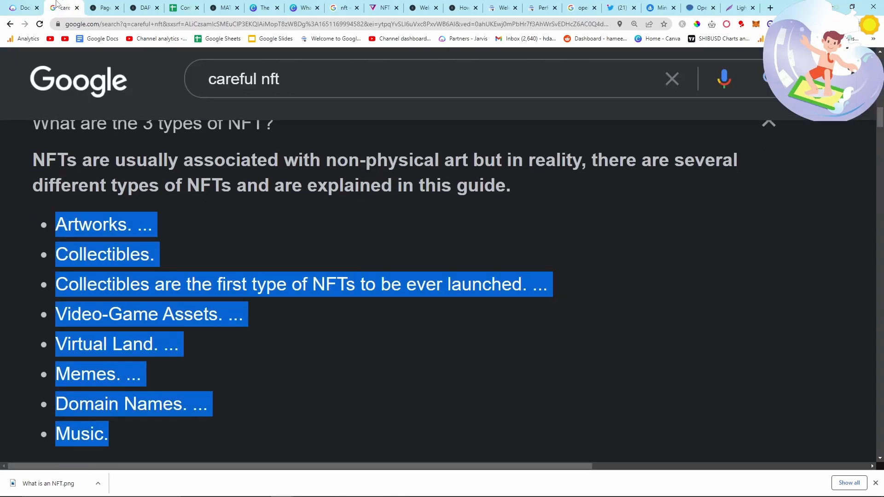
- Back in the Jasper document, add the line "What are the three type of NFT?" between display step 3 and the conclusion
{"action": "left_click", "coordinate": [24, 8]}
{"action": "left_click", "coordinate": [69, 8]}
{"action": "left_click", "coordinate": [30, 6]}
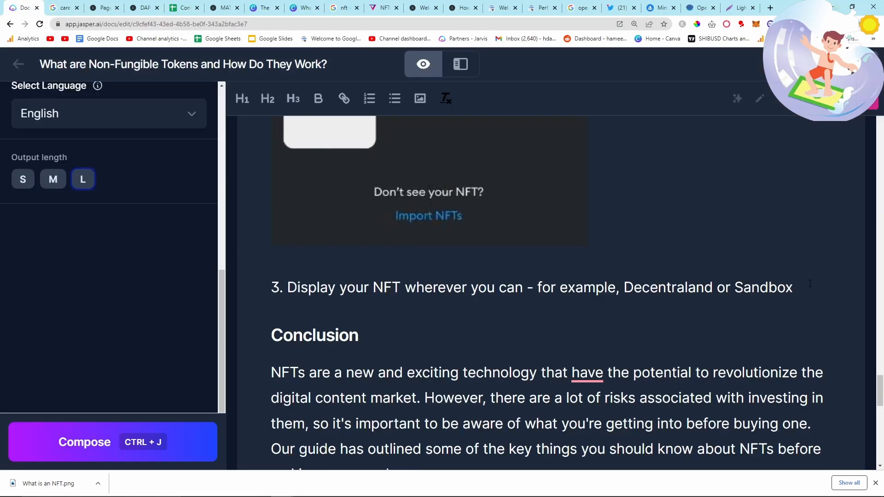
{"action": "key", "text": "Return"}
{"action": "type", "text": "Wha"}
{"action": "key", "text": "BackSpace"}
{"action": "type", "text": "hat "}
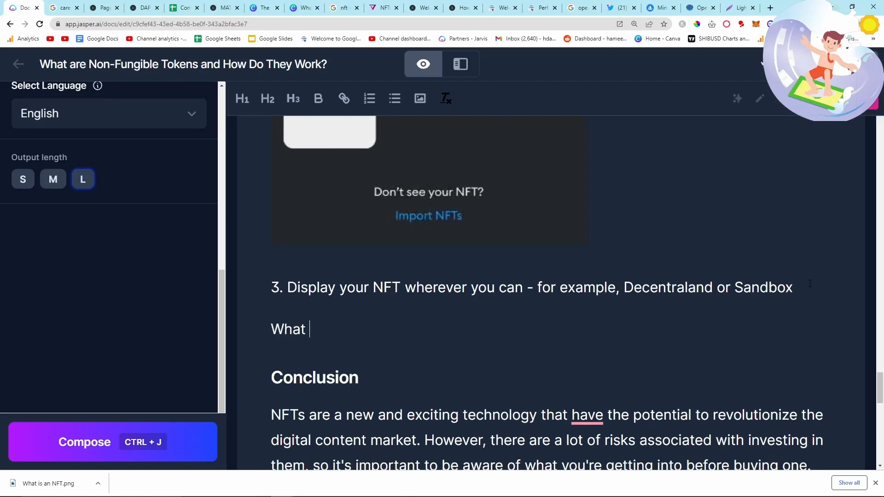
{"action": "type", "text": "are the three type of NFT?"}
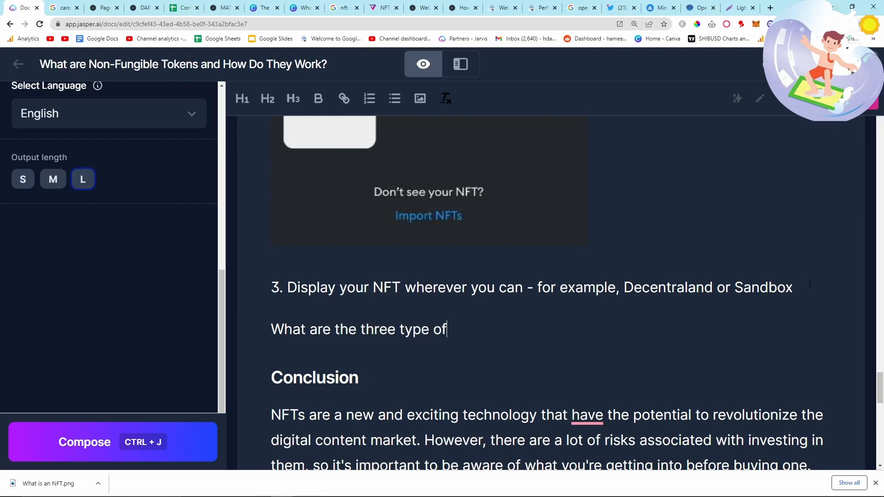
- Add the sentence "There are many more types than three, however the main ones are:" below the new question
{"action": "key", "text": "Return"}
{"action": "type", "text": "Ther"}
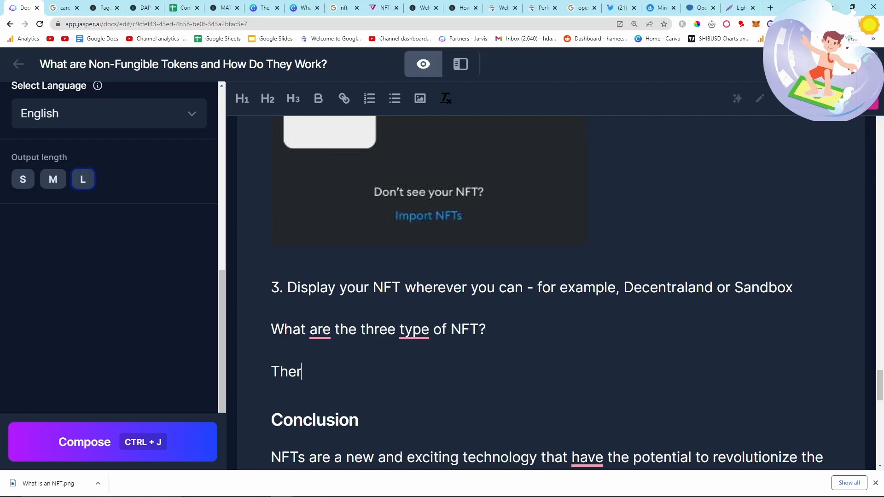
{"action": "type", "text": "e are many "}
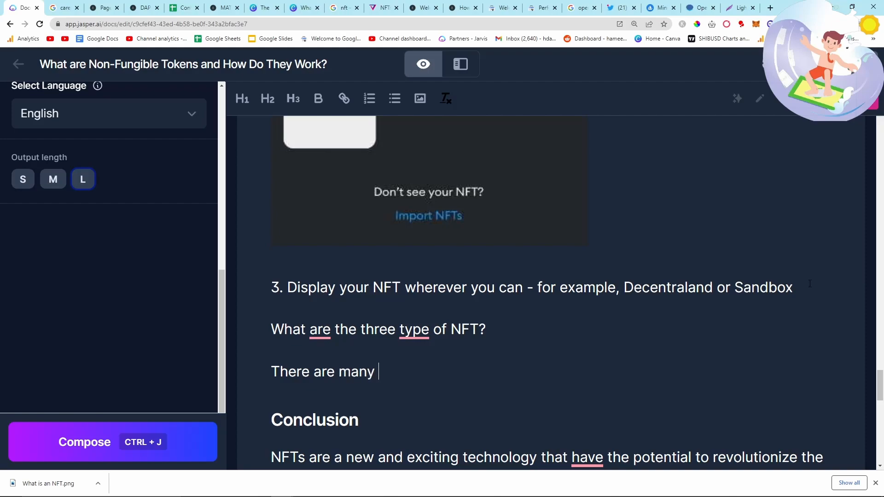
{"action": "type", "text": "more types than thr"}
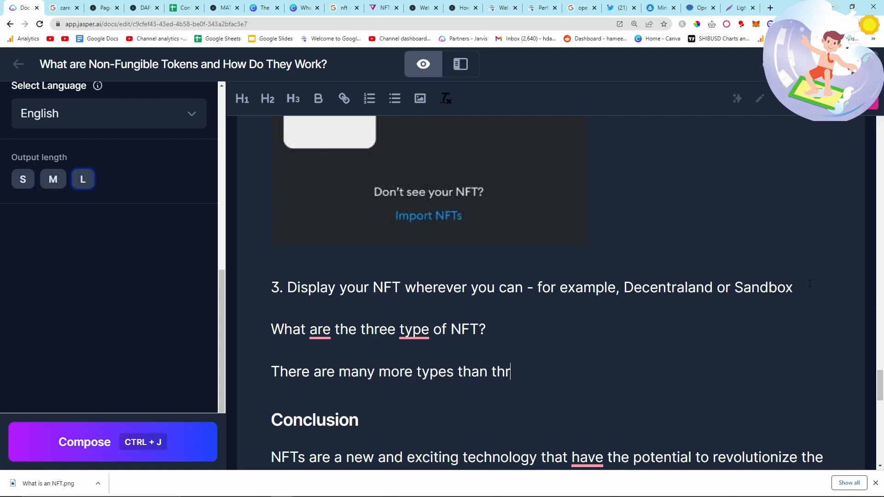
{"action": "type", "text": "ee, however the main ones are:"}
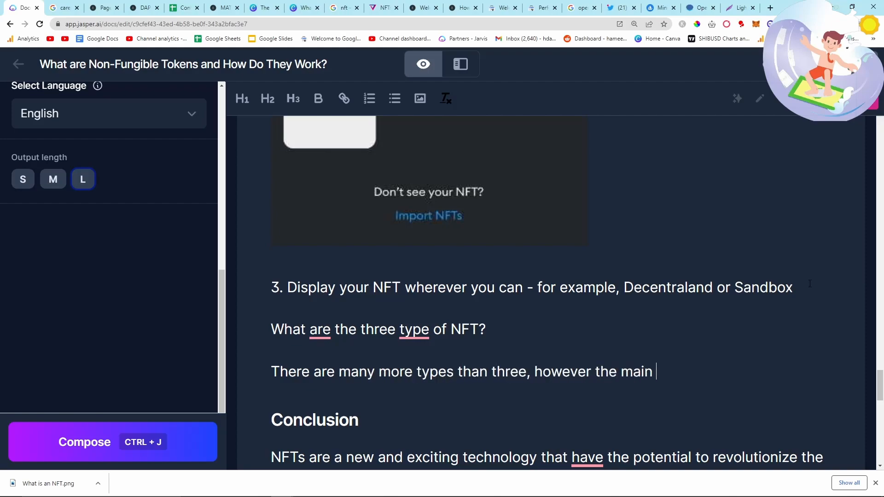
- Add a bulleted list under the sentence with the items "Singular", "Part of a collection" and "ERC-1155"
{"action": "key", "text": "Return"}
{"action": "type", "text": "- Singule"}
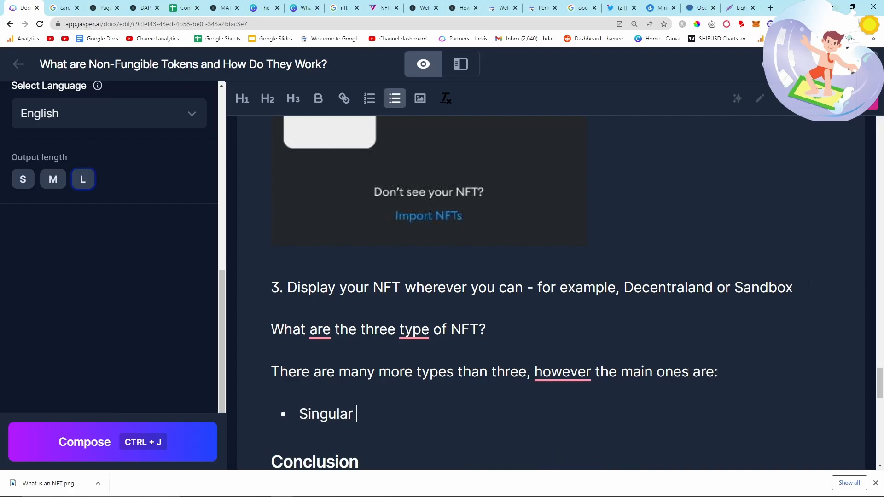
{"action": "key", "text": "Return"}
{"action": "type", "text": "Part of a collection"}
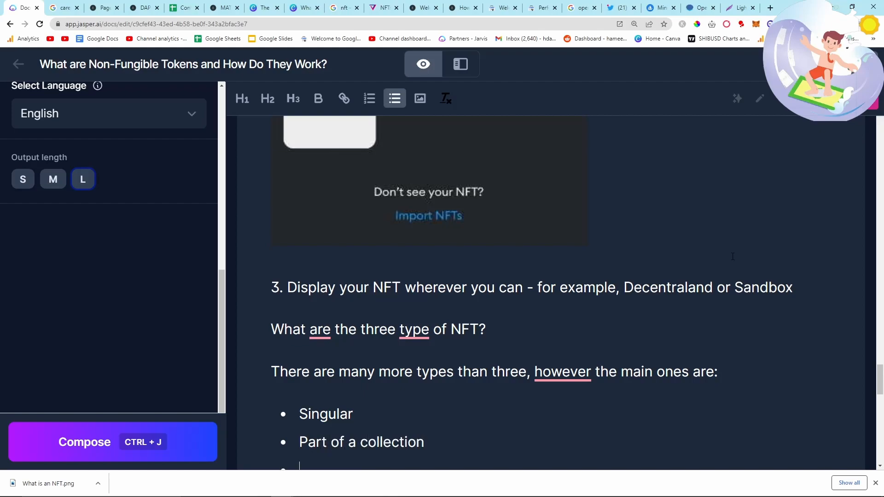
{"action": "scroll", "coordinate": [732, 257], "scroll_direction": "down", "scroll_amount": 1}
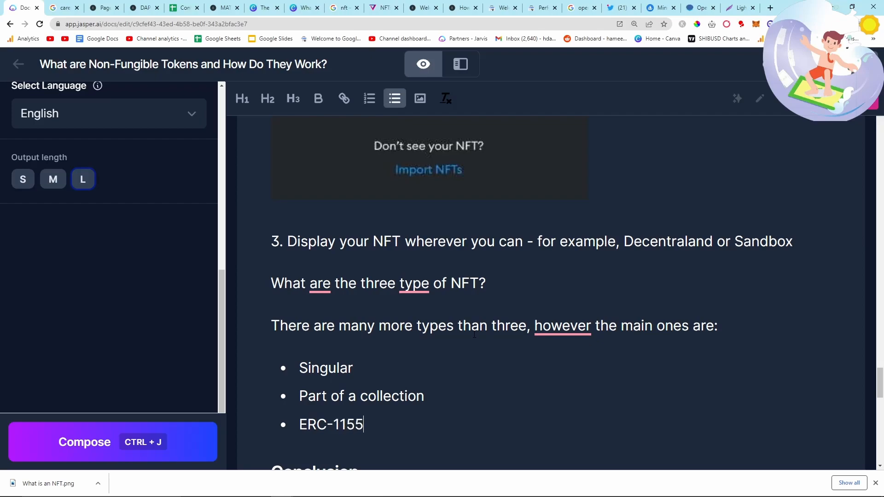
- Replace "collection" in the second bullet with "ERC720" and search Google for that term in a new tab
{"action": "left_click_drag", "start_coordinate": [424, 395], "coordinate": [358, 395]}
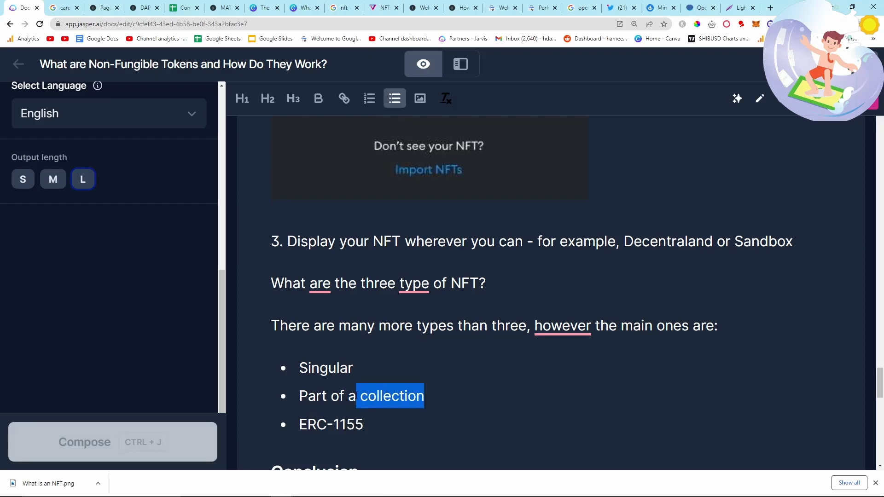
{"action": "type", "text": "ERC720"}
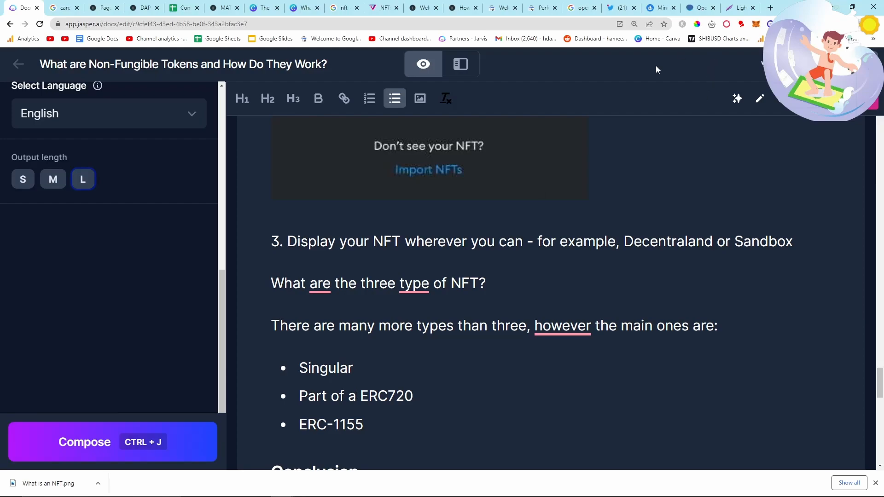
{"action": "double_click", "coordinate": [394, 383]}
{"action": "key", "text": "ctrl+c"}
{"action": "left_click", "coordinate": [770, 7]}
{"action": "key", "text": "ctrl+v"}
{"action": "key", "text": "Return"}
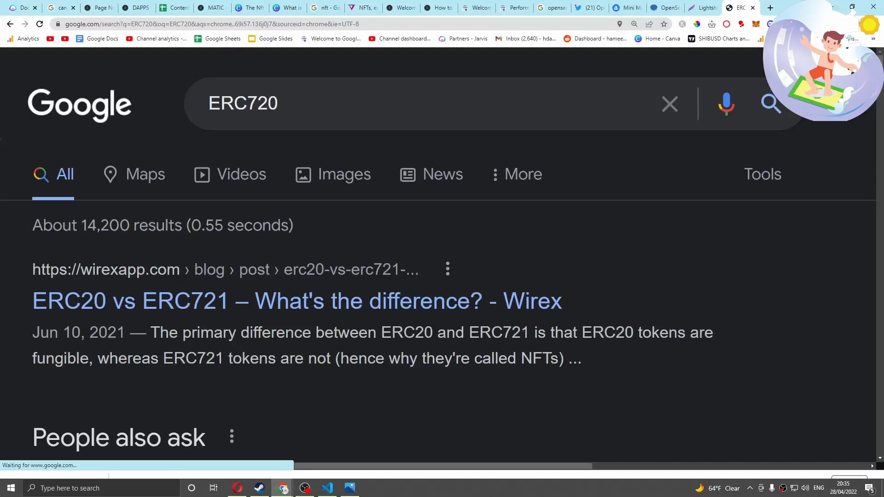
- Correct the second bullet to "Part of an ERC721" and extend the third to "Part of an ERC-1155" in the Jasper document
{"action": "left_click", "coordinate": [23, 7]}
{"action": "left_click", "coordinate": [428, 388]}
{"action": "key", "text": "BackSpace"}
{"action": "scroll", "coordinate": [376, 341], "scroll_direction": "down", "scroll_amount": 2}
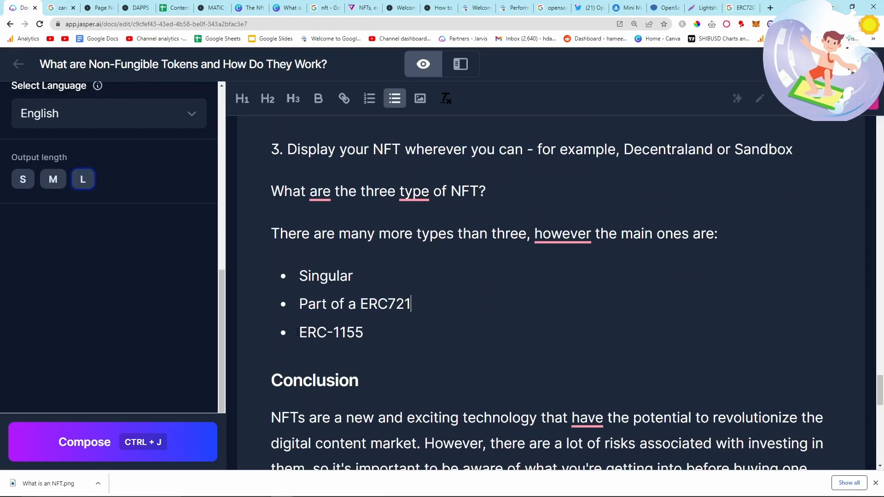
{"action": "type", "text": "Part of an"}
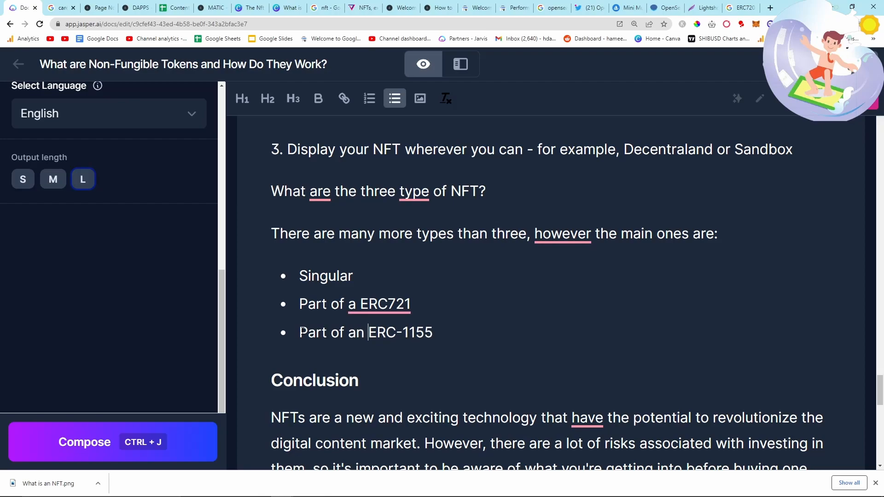
{"action": "left_click", "coordinate": [377, 304]}
{"action": "left_click", "coordinate": [457, 323]}
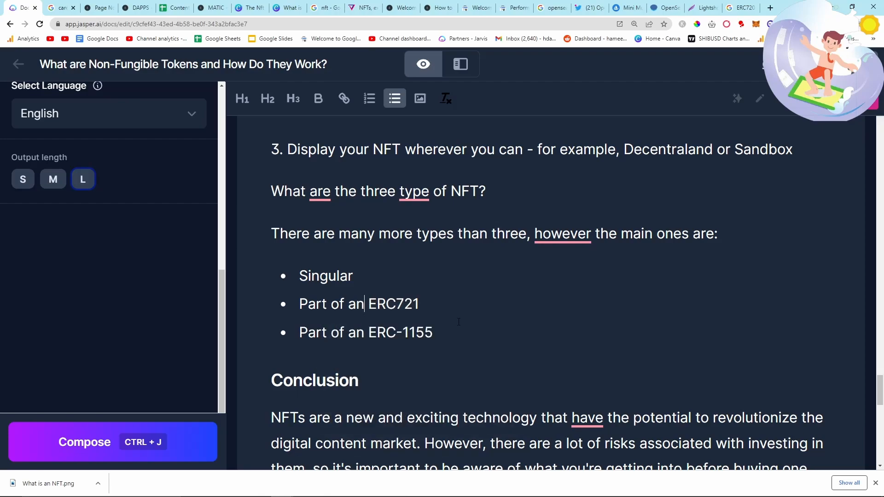
- Format the sentence "There are many more types than three, however the main ones are:" as a level 2 heading
{"action": "left_click_drag", "start_coordinate": [432, 332], "coordinate": [300, 305]}
{"action": "left_click", "coordinate": [455, 338]}
{"action": "left_click_drag", "start_coordinate": [716, 233], "coordinate": [271, 234]}
{"action": "left_click", "coordinate": [267, 98]}
- Copy the bullets "Part of an ERC721" and "Part of an ERC-1155" into the content description brief
{"action": "left_click_drag", "start_coordinate": [433, 333], "coordinate": [299, 305]}
{"action": "key", "text": "ctrl+c"}
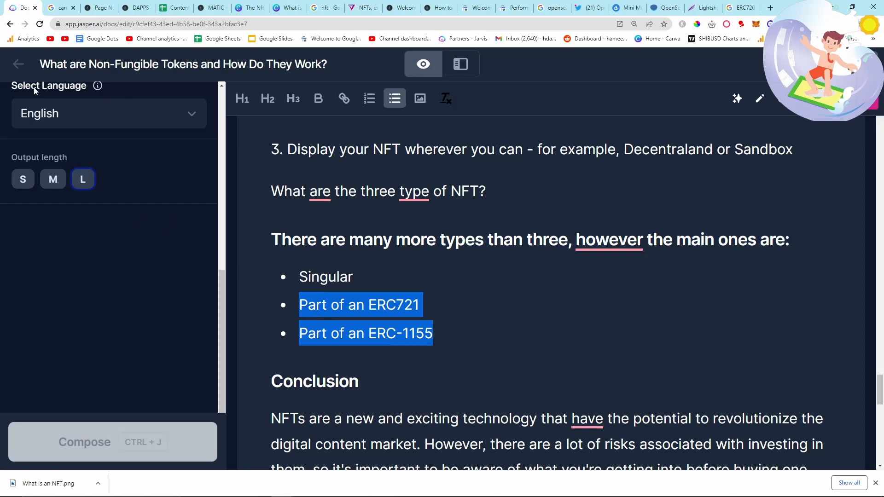
{"action": "scroll", "coordinate": [108, 246], "scroll_direction": "up", "scroll_amount": 6}
{"action": "left_click", "coordinate": [124, 174]}
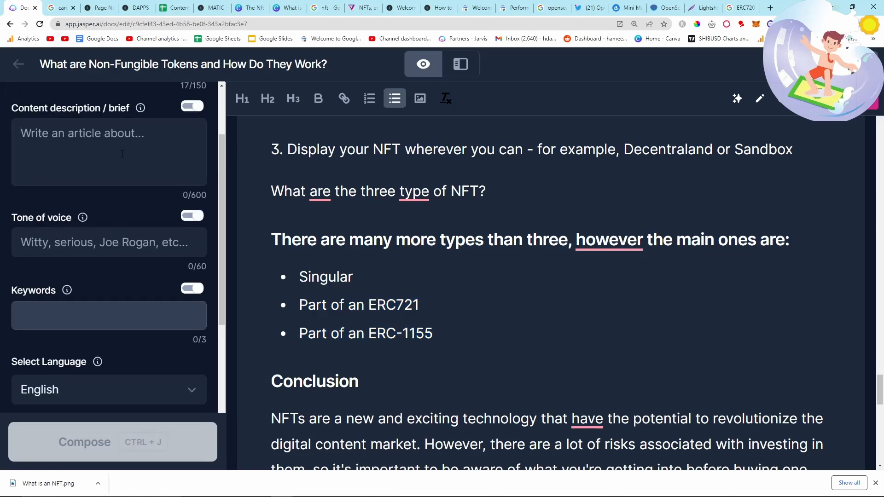
{"action": "scroll", "coordinate": [125, 229], "scroll_direction": "up", "scroll_amount": 2}
{"action": "key", "text": "ctrl+v"}
{"action": "key", "text": "ctrl+v"}
{"action": "key", "text": "ctrl+a"}
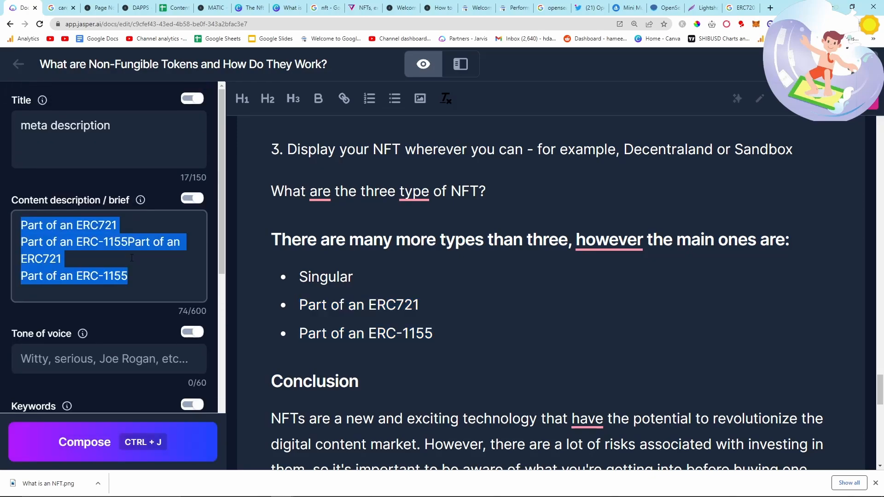
{"action": "key", "text": "ctrl+v"}
- Replace the title with "what is the difference between an erc721 contract and a erc-1155 smart contract"
{"action": "left_click_drag", "start_coordinate": [113, 145], "coordinate": [15, 133]}
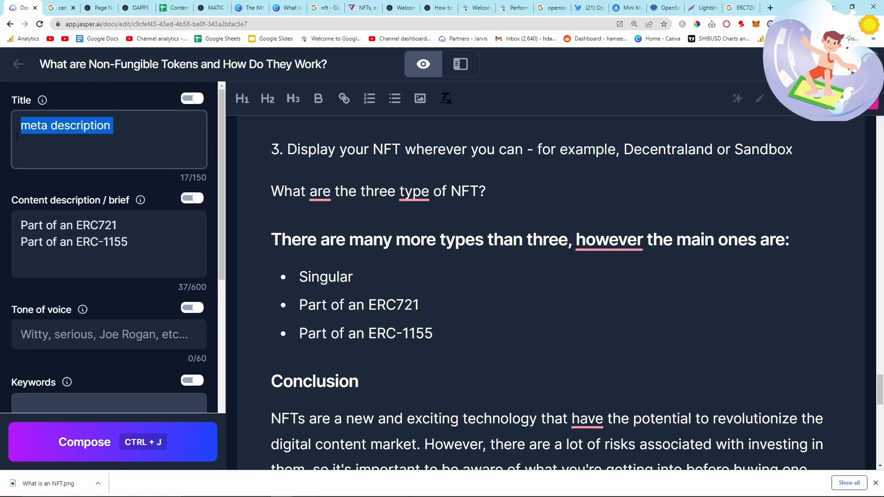
{"action": "type", "text": "what is the difference between an erc"}
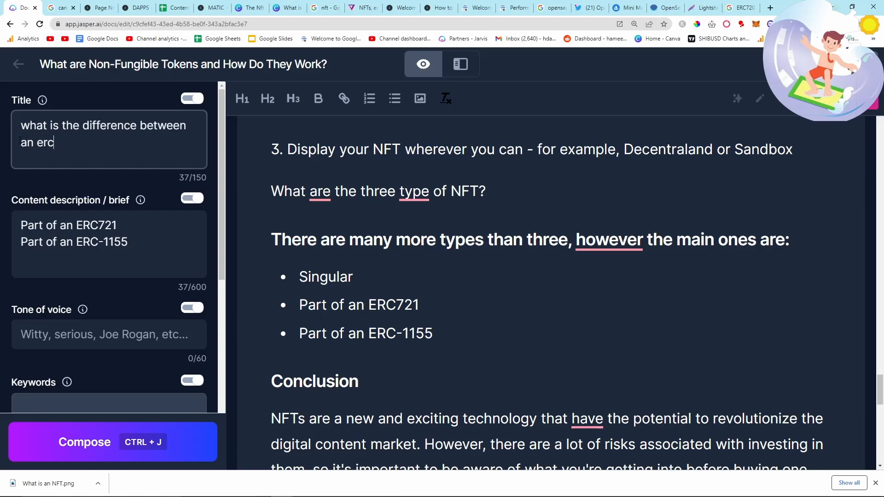
{"action": "type", "text": "721 contract and a er"}
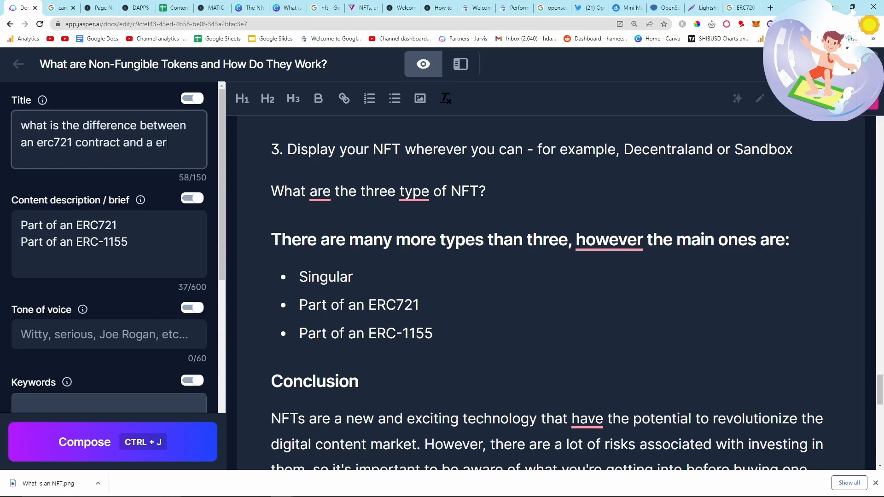
{"action": "type", "text": "c-1155 smart contract"}
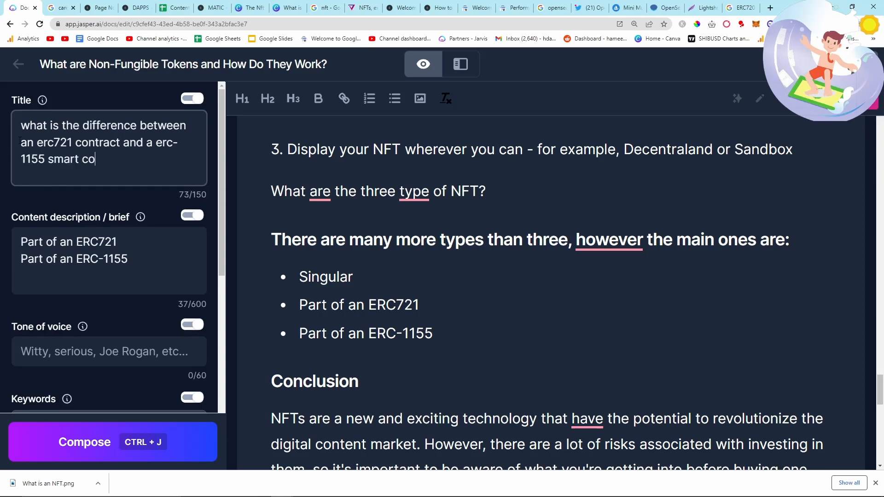
- Replace the content description brief with "tell me the difference!!"
{"action": "left_click", "coordinate": [162, 266]}
{"action": "key", "text": "ctrl+a"}
{"action": "type", "text": "tell me the difference!"}
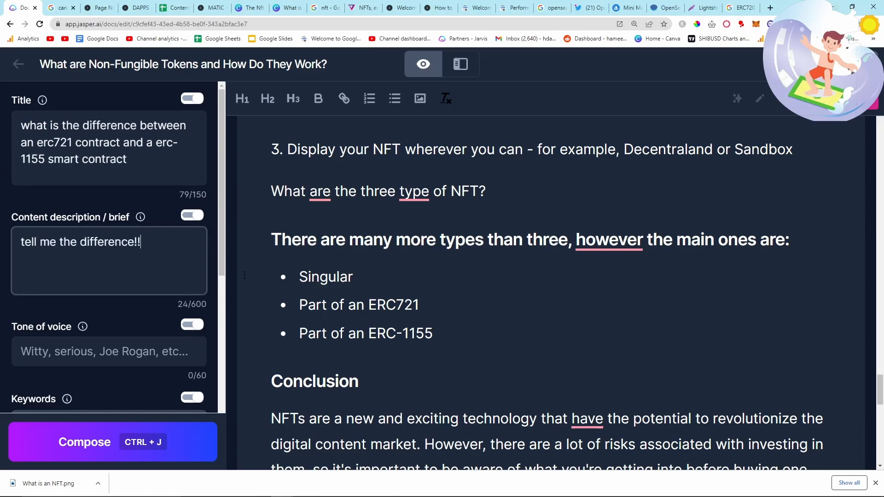
- Add the line "What is the difference between an ERC721 Contract and an ERC-1155 Smart contract?" below the bulleted list of NFT types
{"action": "left_click", "coordinate": [416, 368]}
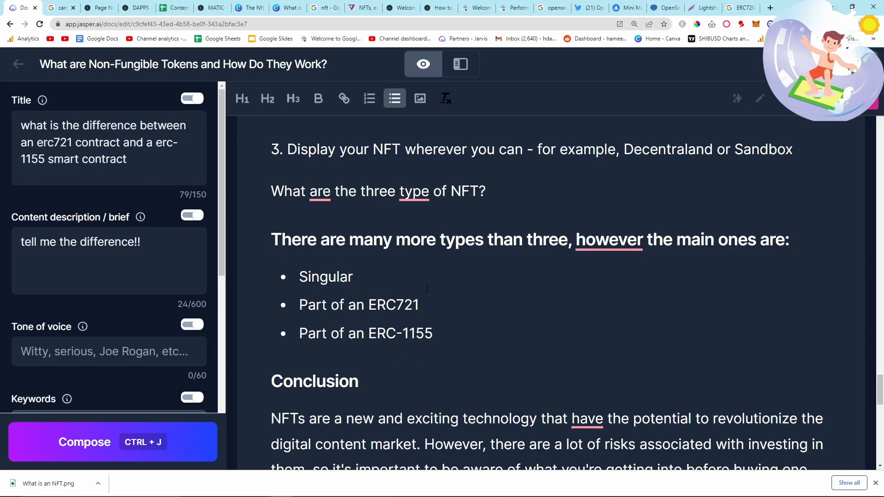
{"action": "key", "text": "Return"}
{"action": "key", "text": "Return"}
{"action": "type", "text": "What "}
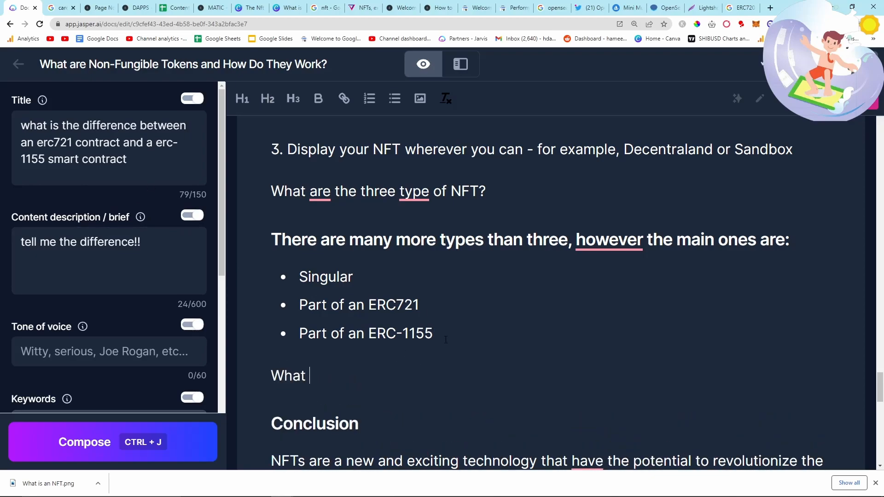
{"action": "type", "text": "is the difference between an ERC721 Contract and an ER"}
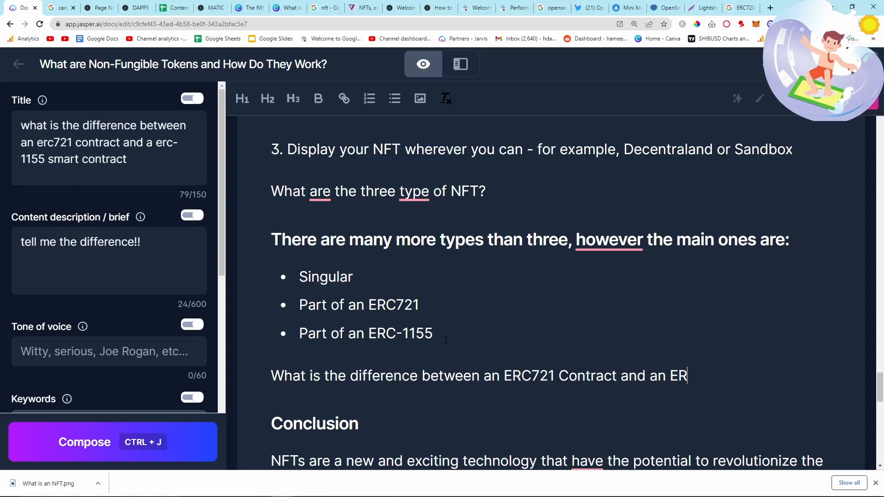
{"action": "type", "text": "C-1155 Contra"}
{"action": "key", "text": "ctrl+BackSpace"}
{"action": "type", "text": "Smart contract?"}
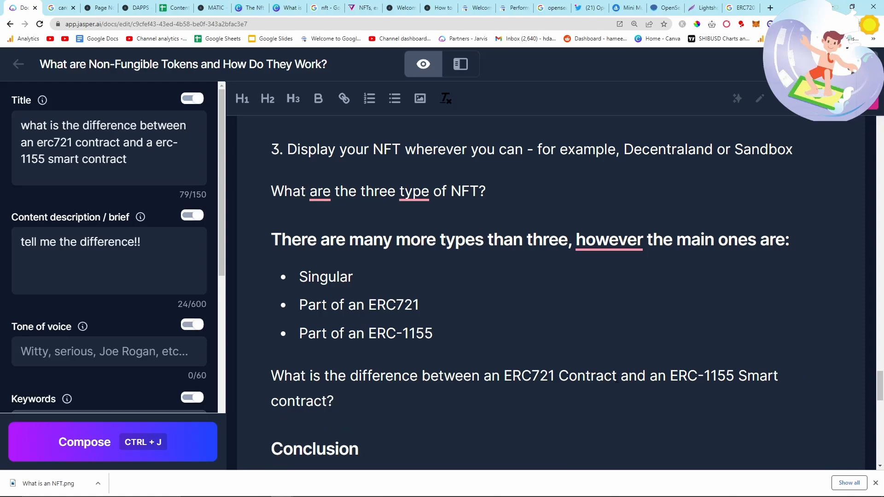
- Remove "Contract" after ERC721 in the new question and format the question as a level 2 heading
{"action": "double_click", "coordinate": [616, 377]}
{"action": "key", "text": "BackSpace"}
{"action": "key", "text": "Down"}
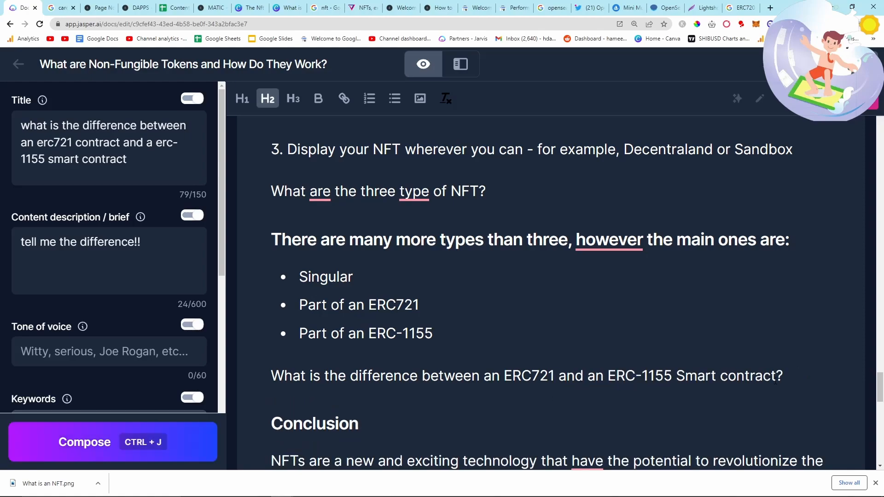
{"action": "left_click_drag", "start_coordinate": [771, 378], "coordinate": [272, 377]}
{"action": "left_click", "coordinate": [267, 99]}
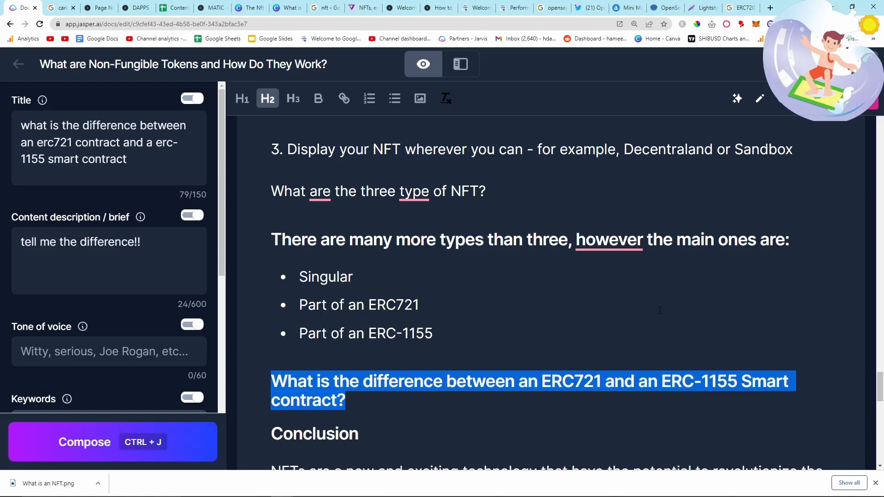
- Compose AI text below the ERC721 and ERC-1155 heading and remove the extra blank line above the text
{"action": "left_click", "coordinate": [482, 399]}
{"action": "key", "text": "Return"}
{"action": "key", "text": "ctrl+j"}
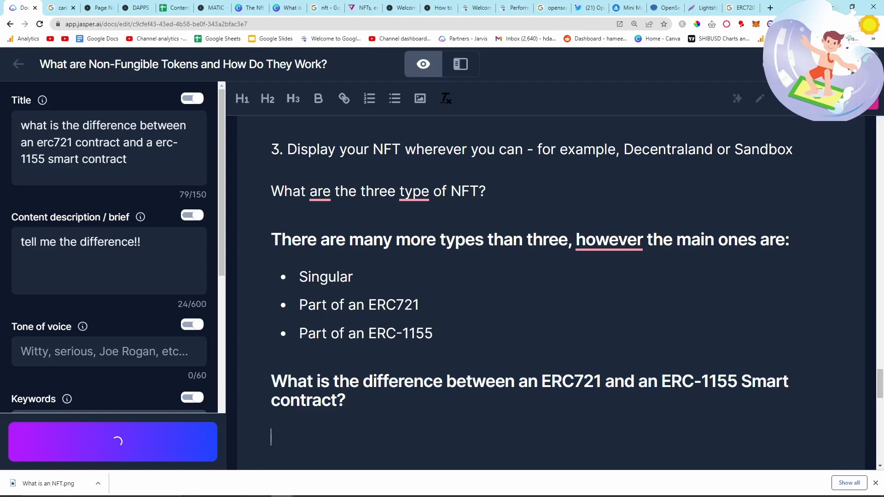
{"action": "scroll", "coordinate": [480, 359], "scroll_direction": "down", "scroll_amount": 4}
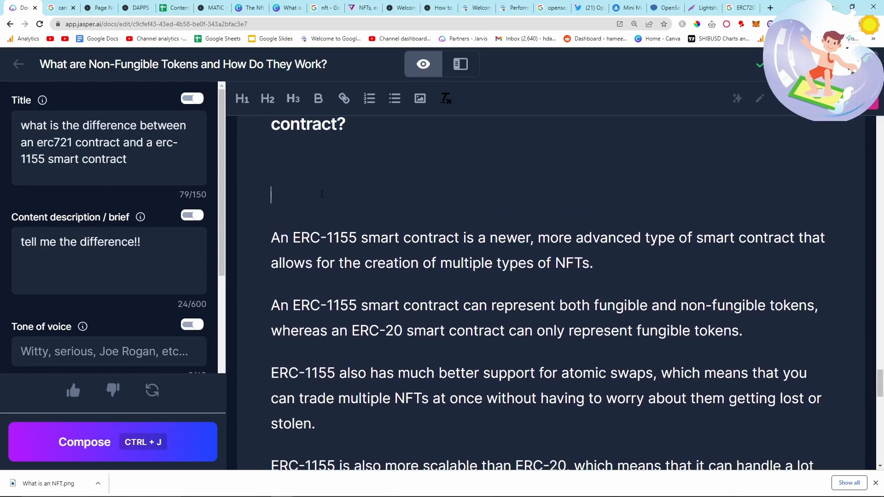
{"action": "key", "text": "BackSpace"}
- Complete the last ERC-1155 sentence with "by using the same contract for many different types of NFTs, congestion can be lowered."
{"action": "scroll", "coordinate": [345, 221], "scroll_direction": "down", "scroll_amount": 3}
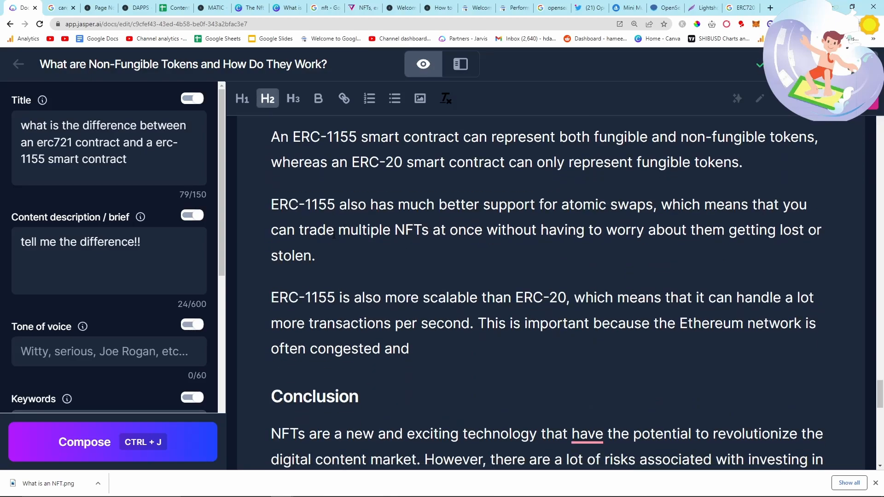
{"action": "left_click_drag", "start_coordinate": [368, 397], "coordinate": [271, 295]}
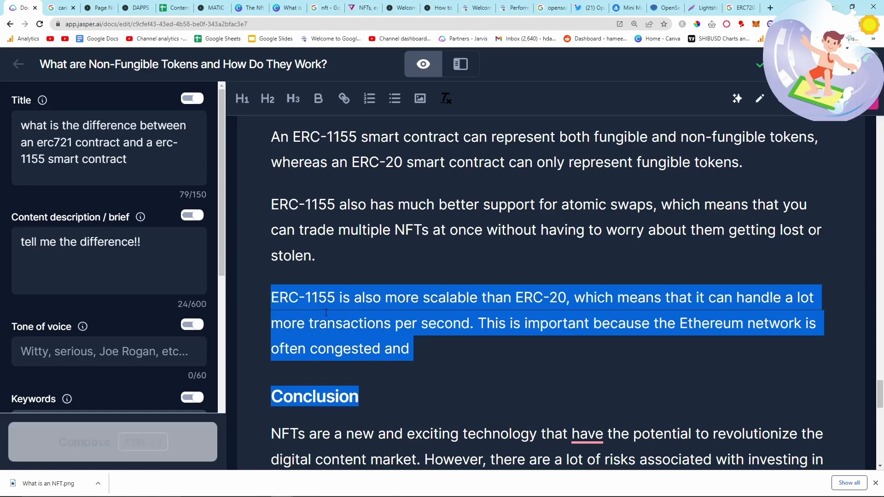
{"action": "left_click", "coordinate": [468, 349]}
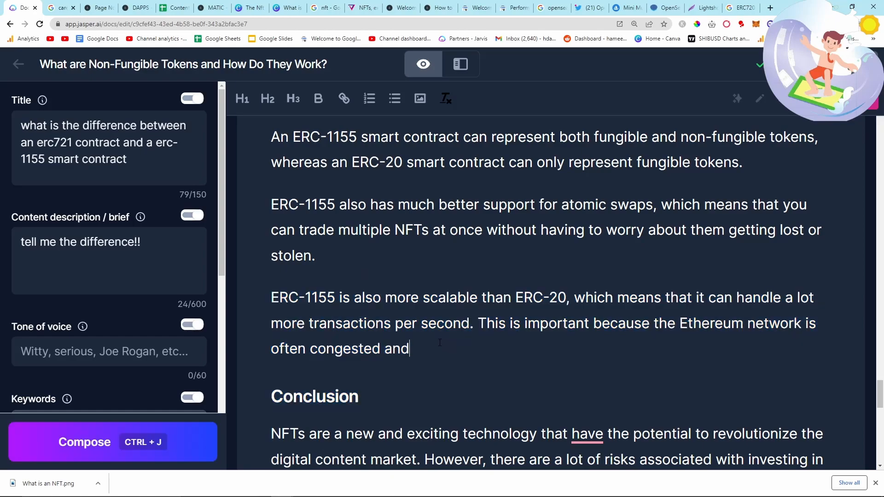
{"action": "type", "text": "by using the same contract for many different types of NF"}
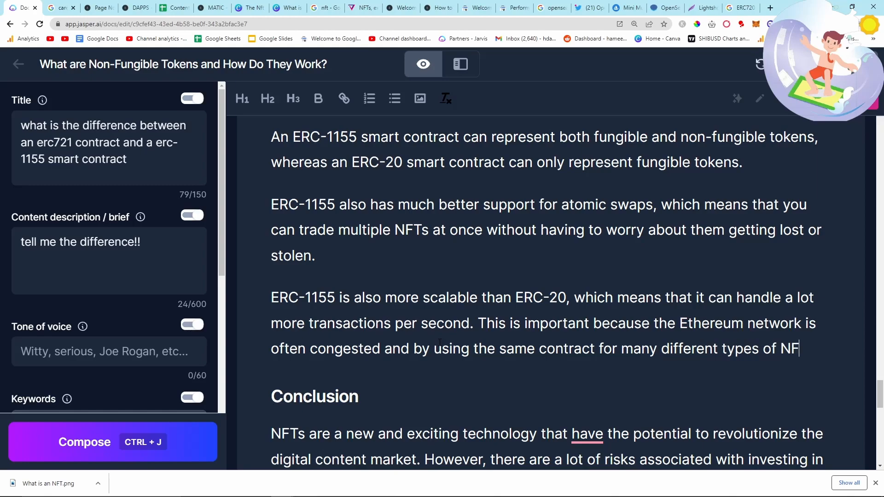
{"action": "type", "text": "Ts, tra"}
{"action": "key", "text": "BackSpace"}
{"action": "key", "text": "BackSpace"}
{"action": "key", "text": "BackSpace"}
{"action": "type", "text": "congestion can be lowered."}
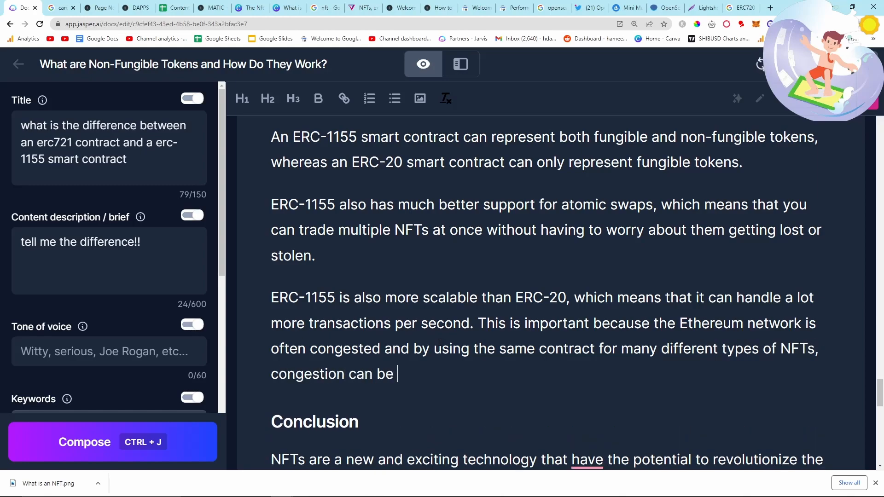
- Review the new ERC721 versus ERC-1155 section and the content above it
{"action": "mouse_move", "coordinate": [543, 496]}
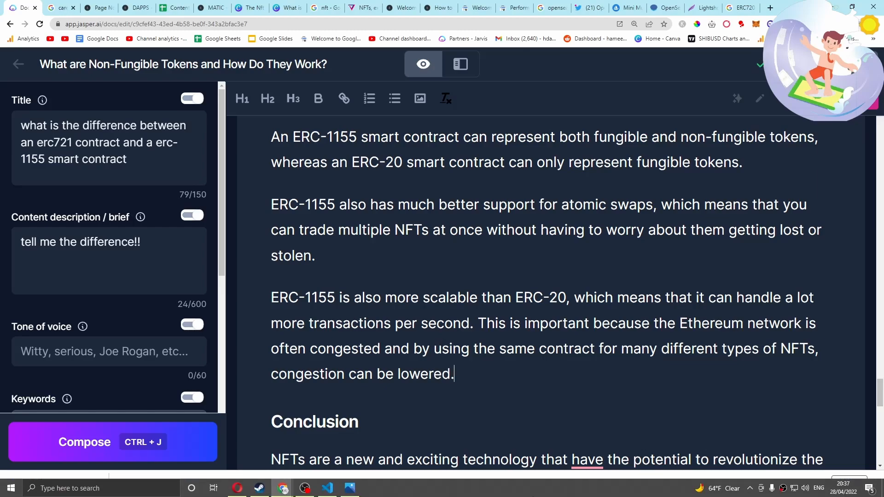
{"action": "scroll", "coordinate": [475, 391], "scroll_direction": "up", "scroll_amount": 4}
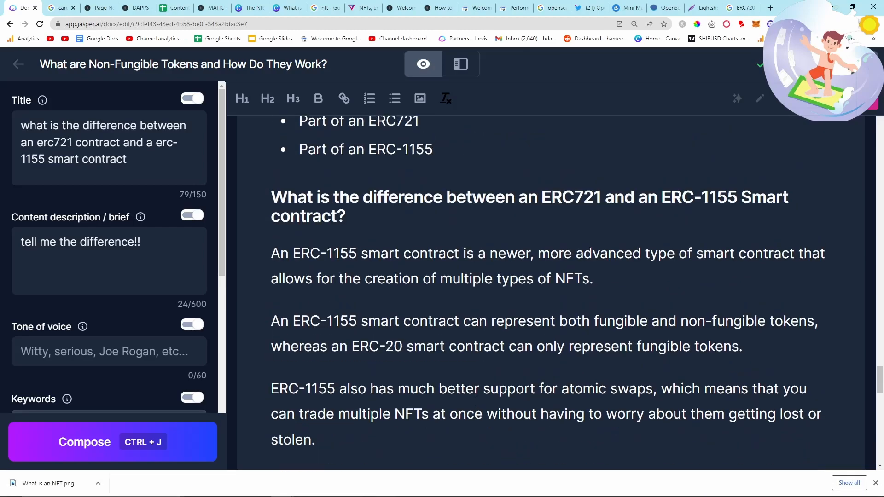
{"action": "scroll", "coordinate": [399, 291], "scroll_direction": "down", "scroll_amount": 4}
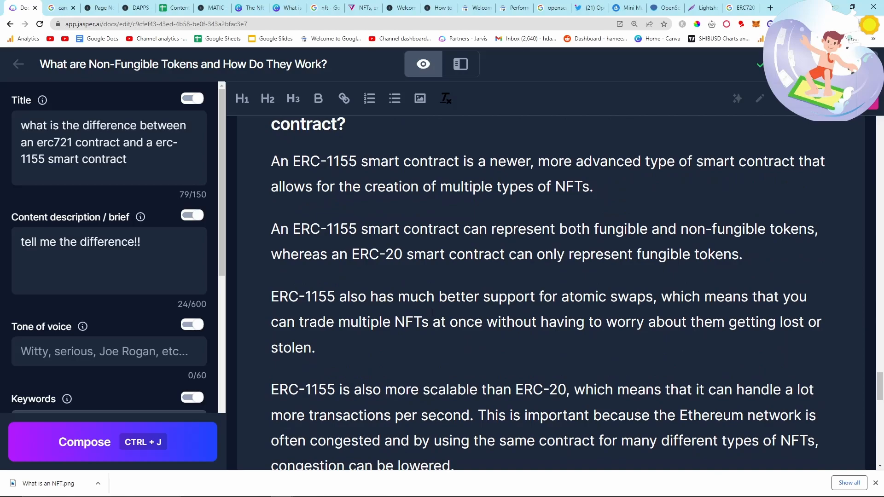
{"action": "scroll", "coordinate": [414, 304], "scroll_direction": "up", "scroll_amount": 1}
{"action": "scroll", "coordinate": [432, 314], "scroll_direction": "down", "scroll_amount": 2}
{"action": "scroll", "coordinate": [432, 314], "scroll_direction": "up", "scroll_amount": 4}
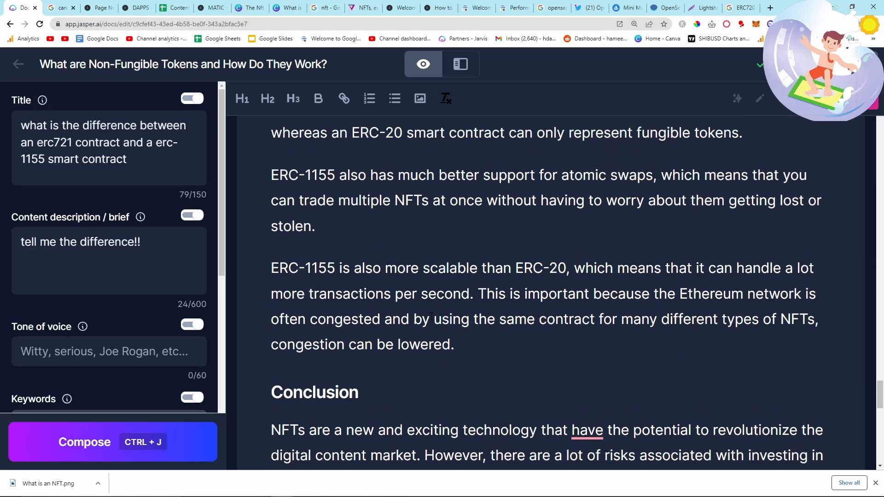
{"action": "scroll", "coordinate": [431, 316], "scroll_direction": "up", "scroll_amount": 10}
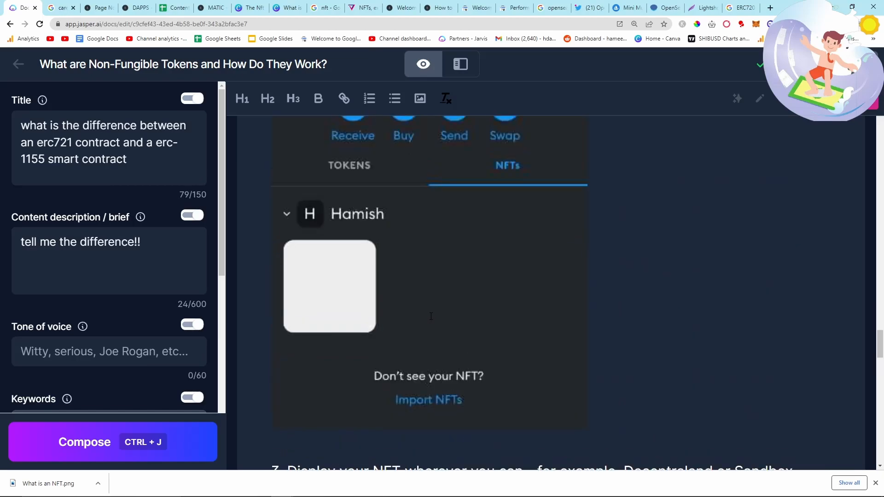
{"action": "key", "text": "ctrl+a"}
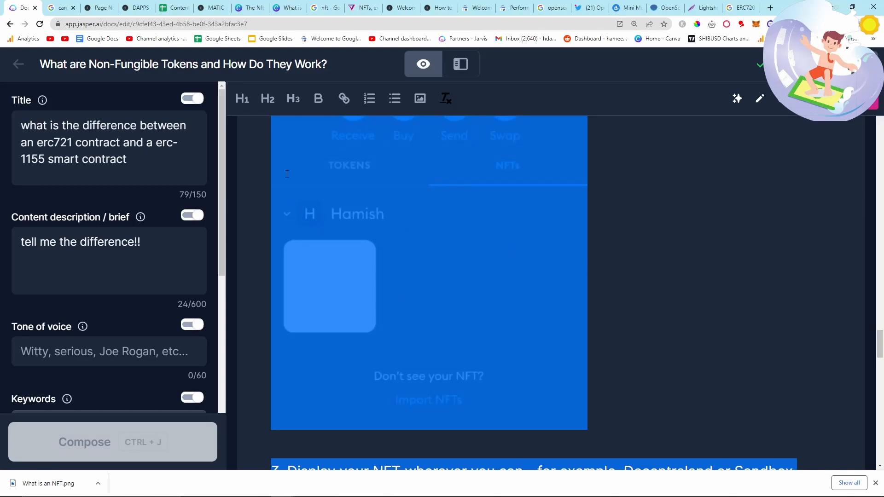
{"action": "left_click", "coordinate": [328, 175]}
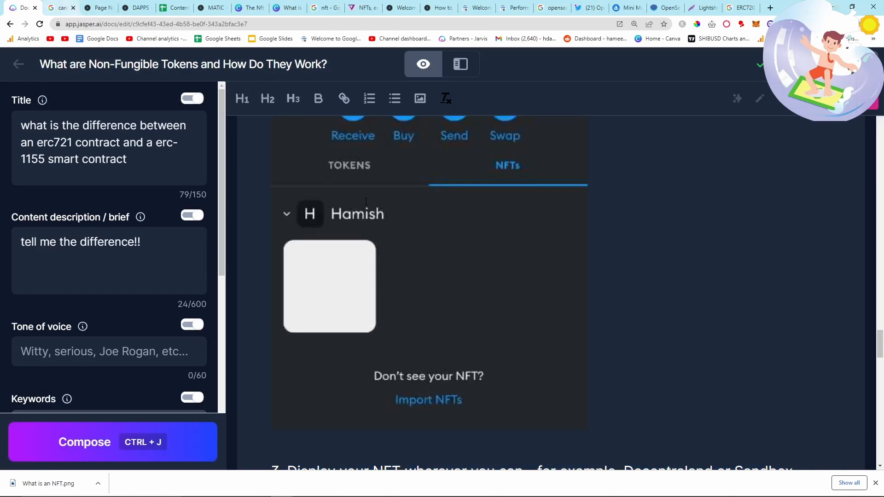
- Find the "MINT IT YOURSELF" link in the NFT ownership section and check the Content Plan for Cryptophile spreadsheet
{"action": "scroll", "coordinate": [328, 176], "scroll_direction": "up", "scroll_amount": 20}
{"action": "scroll", "coordinate": [640, 330], "scroll_direction": "down", "scroll_amount": 4}
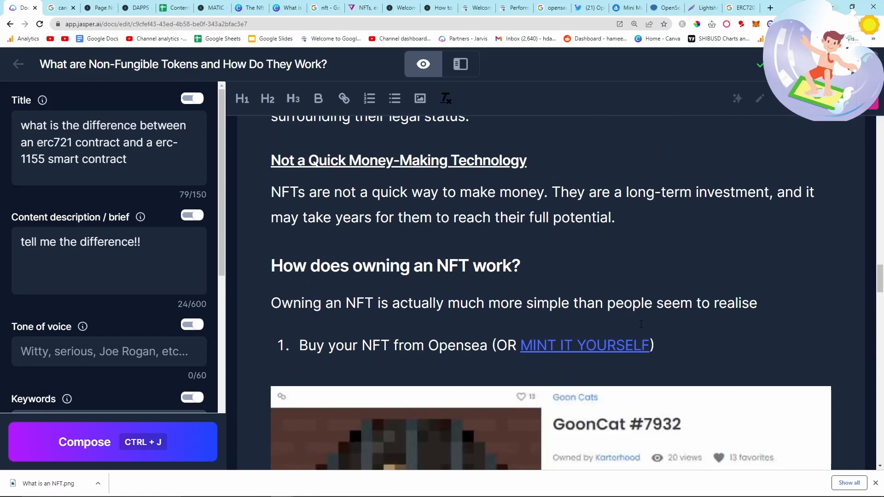
{"action": "left_click", "coordinate": [585, 344]}
{"action": "left_click_drag", "start_coordinate": [649, 345], "coordinate": [520, 345]}
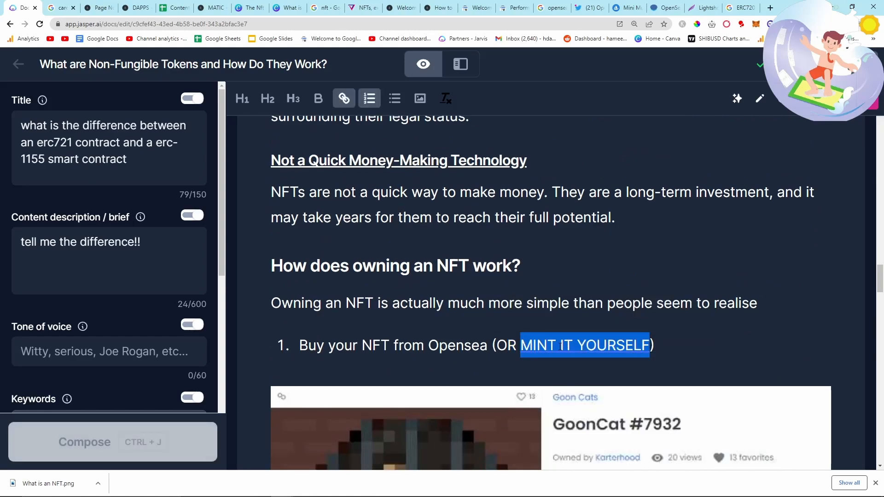
{"action": "left_click_drag", "start_coordinate": [174, 8], "coordinate": [59, 8]}
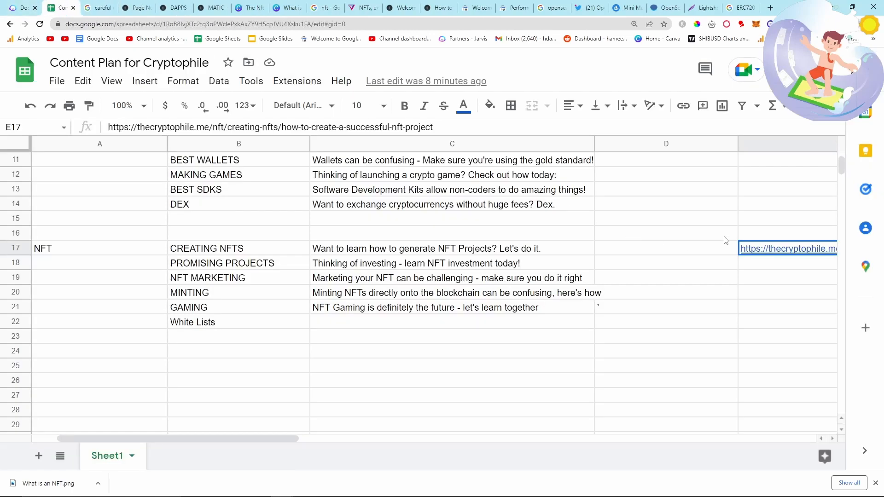
{"action": "left_click", "coordinate": [28, 8]}
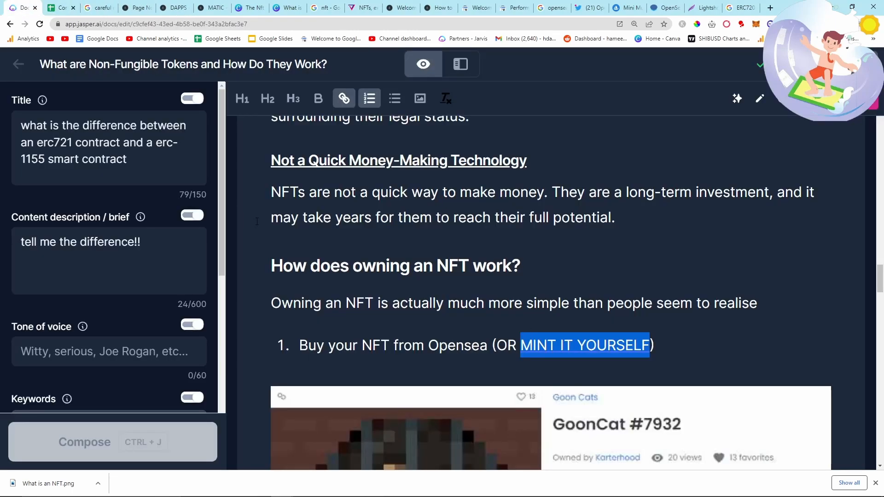
- Open thecryptophile.me in the tab holding the "careful nft" search and look through its home page
{"action": "left_click", "coordinate": [102, 8]}
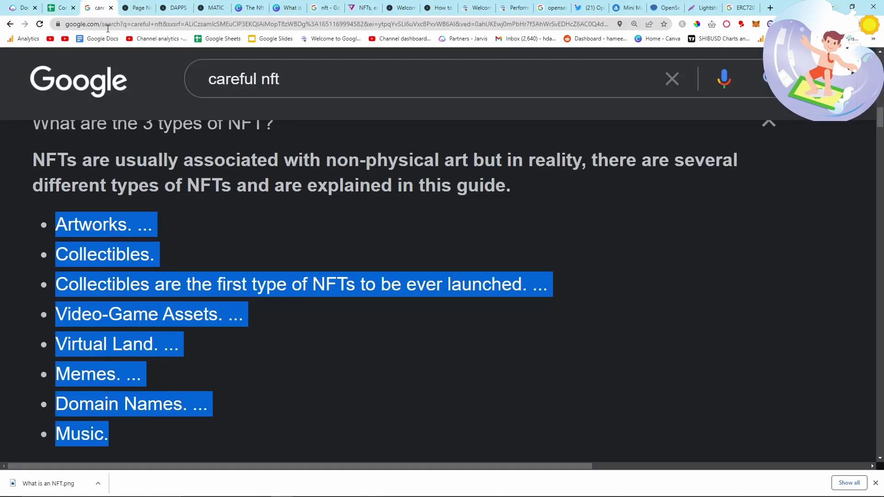
{"action": "type", "text": "thec"}
{"action": "key", "text": "Return"}
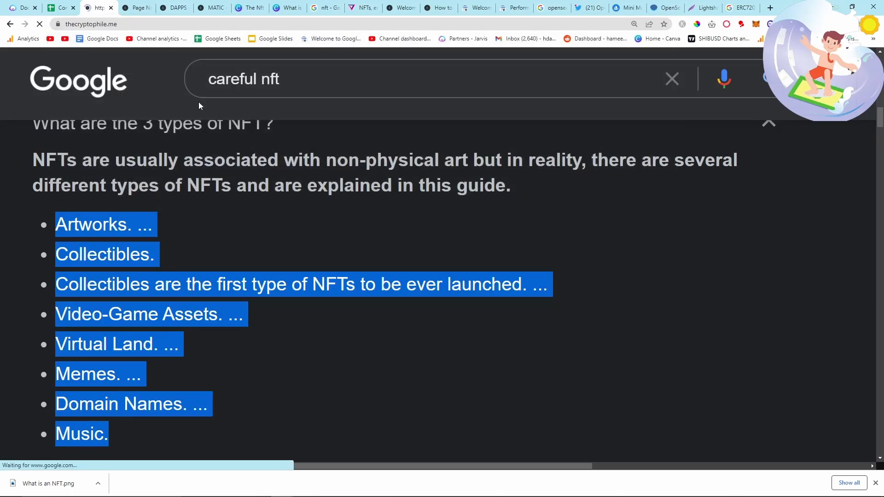
{"action": "key", "text": "alt+Tab"}
{"action": "key", "text": "alt+Tab"}
{"action": "key", "text": "alt+Tab"}
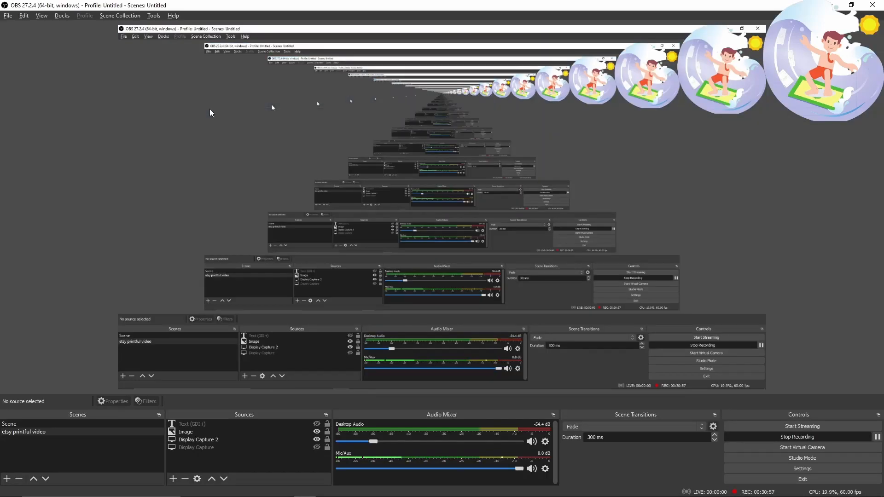
{"action": "key", "text": "alt+Tab"}
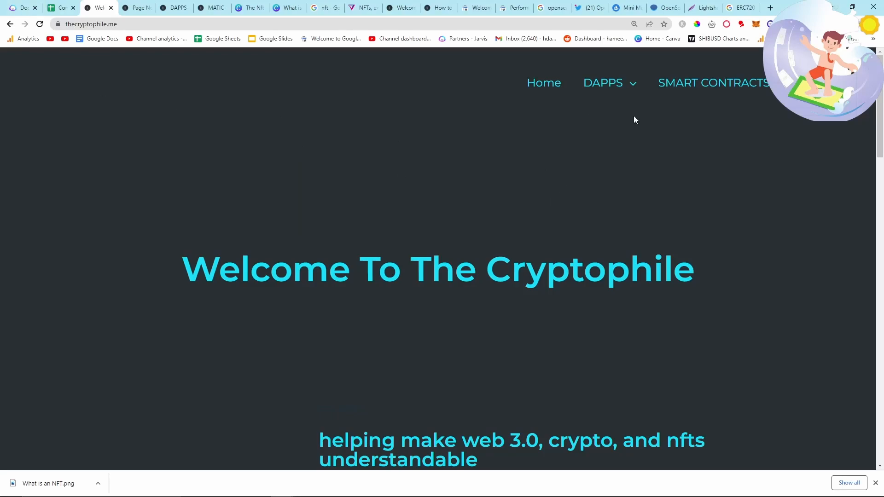
{"action": "scroll", "coordinate": [434, 266], "scroll_direction": "down", "scroll_amount": 15}
{"action": "scroll", "coordinate": [435, 266], "scroll_direction": "down", "scroll_amount": 8}
{"action": "scroll", "coordinate": [435, 266], "scroll_direction": "up", "scroll_amount": 7}
- Go to thecryptophile.me/wp-admin and log in to WordPress with the saved credentials
{"action": "left_click", "coordinate": [158, 23]}
{"action": "left_click", "coordinate": [158, 23]}
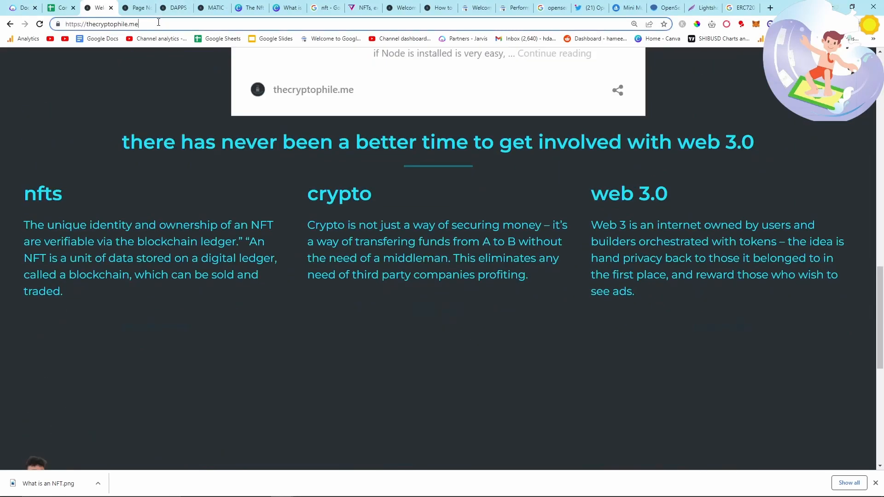
{"action": "type", "text": "/"}
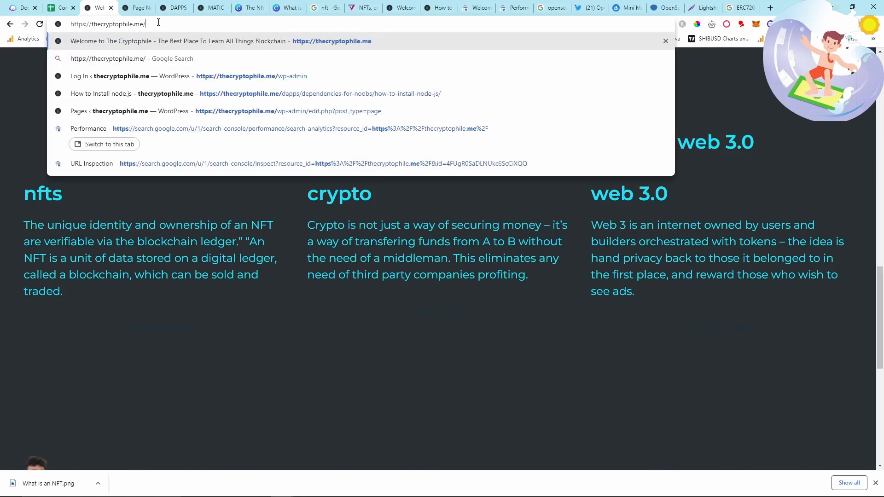
{"action": "type", "text": "wp-admin"}
{"action": "key", "text": "Return"}
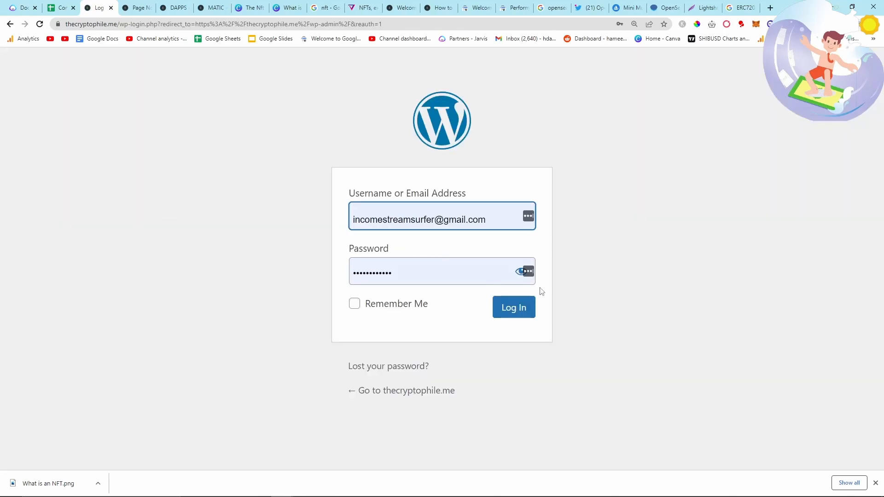
{"action": "left_click", "coordinate": [522, 309]}
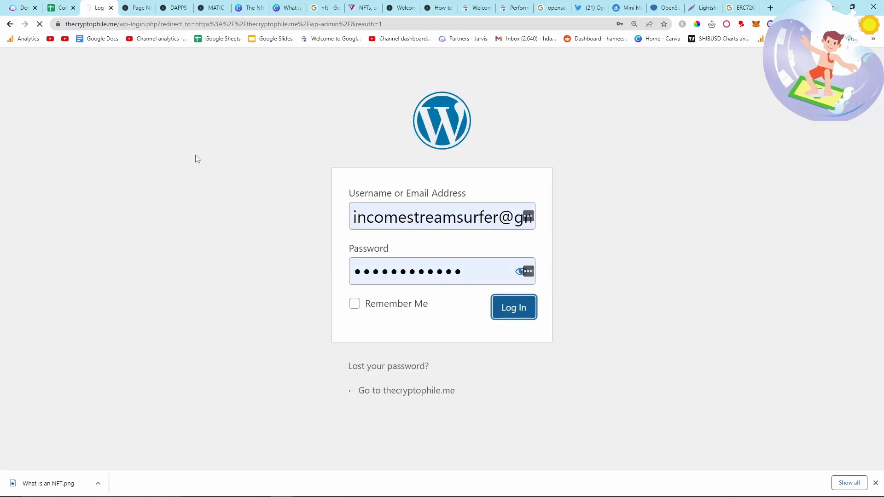
- Add a new WordPress page on thecryptophile.me and paste the Jasper article on non-fungible tokens into it
{"action": "left_click", "coordinate": [39, 9]}
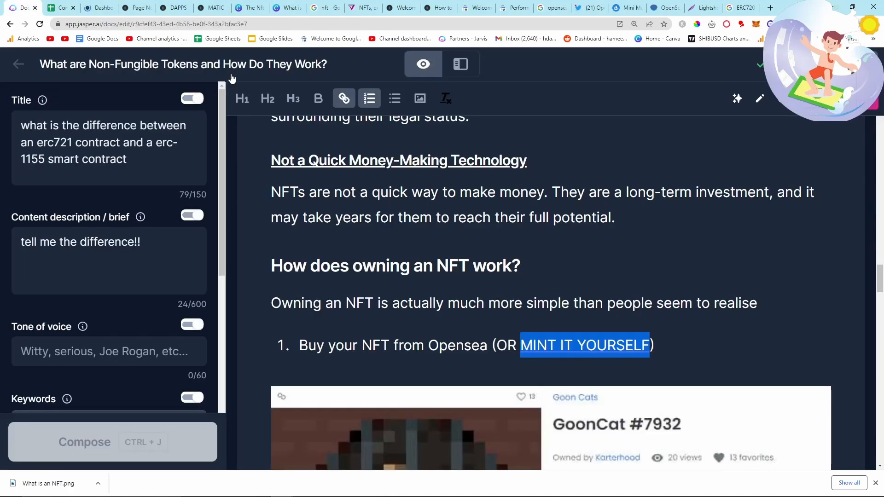
{"action": "left_click", "coordinate": [99, 8]}
{"action": "scroll", "coordinate": [292, 237], "scroll_direction": "down", "scroll_amount": 1}
{"action": "scroll", "coordinate": [291, 236], "scroll_direction": "up", "scroll_amount": 1}
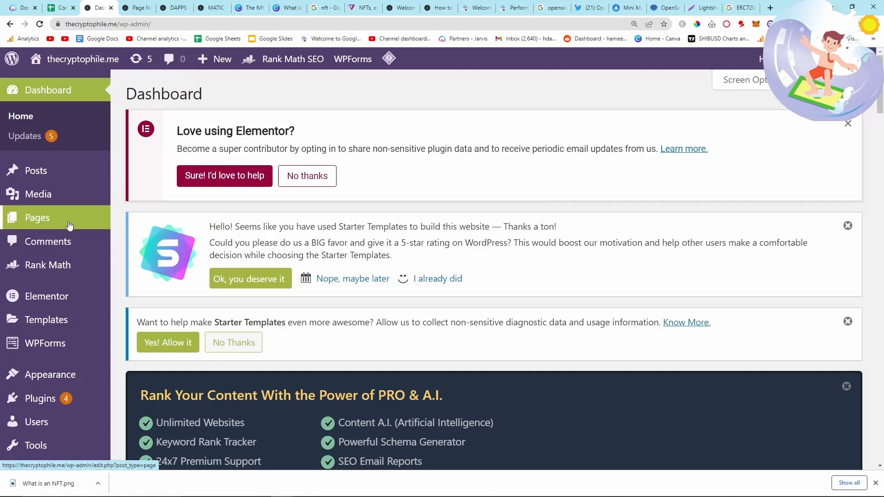
{"action": "mouse_move", "coordinate": [28, 209]}
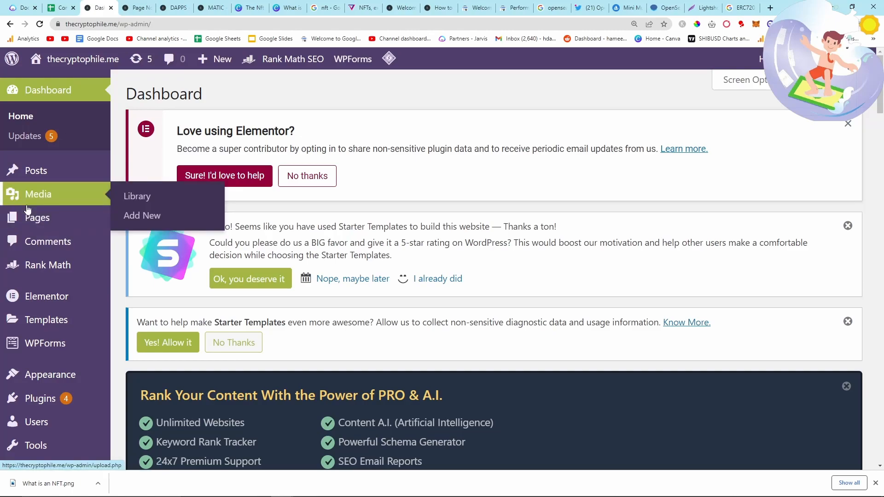
{"action": "mouse_move", "coordinate": [27, 171]}
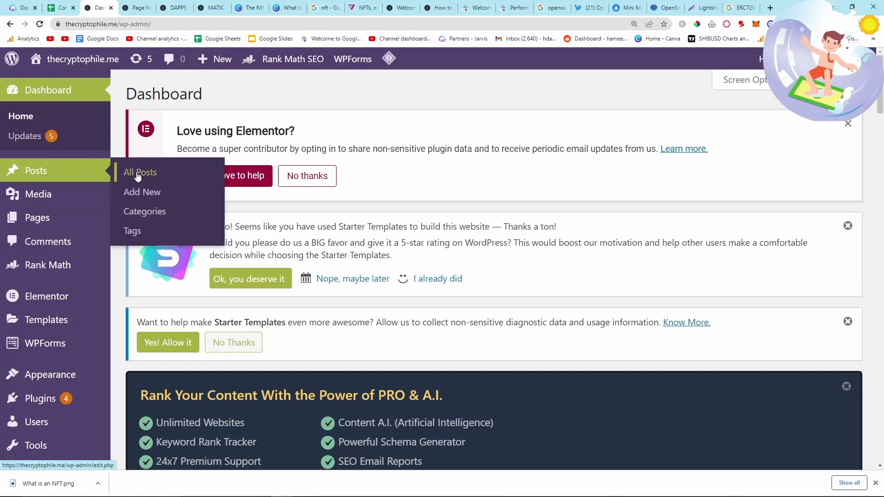
{"action": "left_click", "coordinate": [28, 5]}
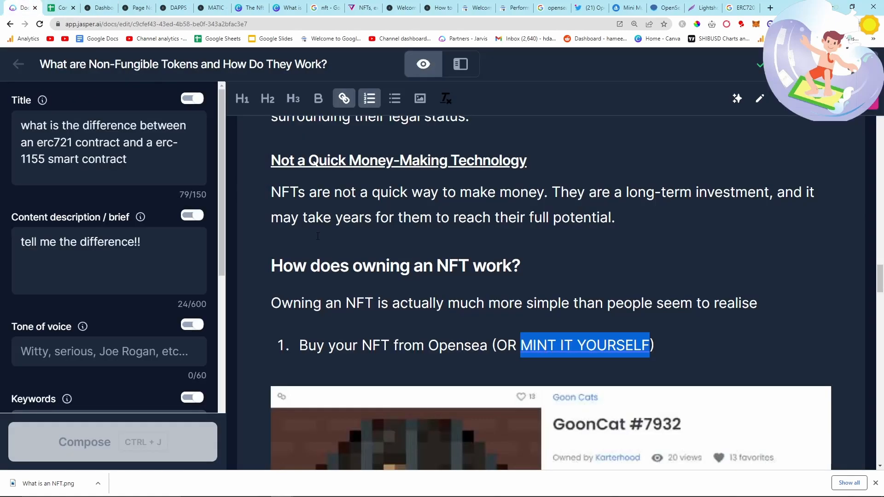
{"action": "left_click", "coordinate": [101, 5]}
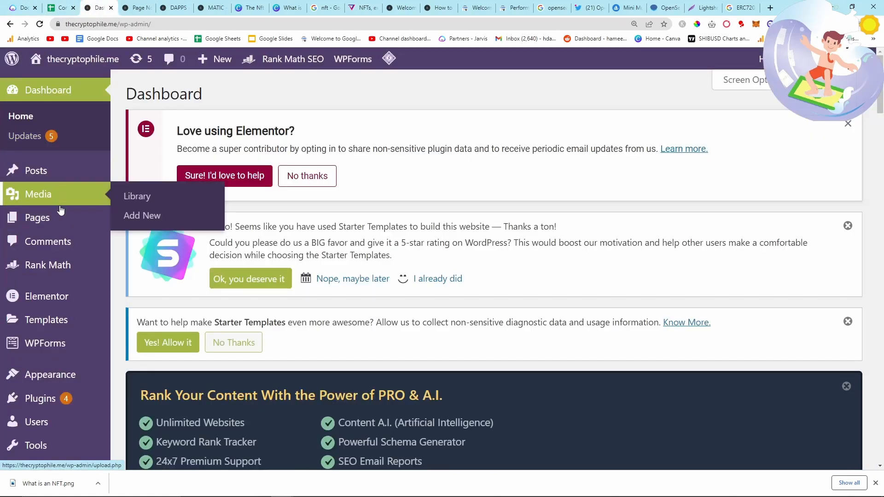
{"action": "mouse_move", "coordinate": [60, 224]}
{"action": "left_click", "coordinate": [132, 238]}
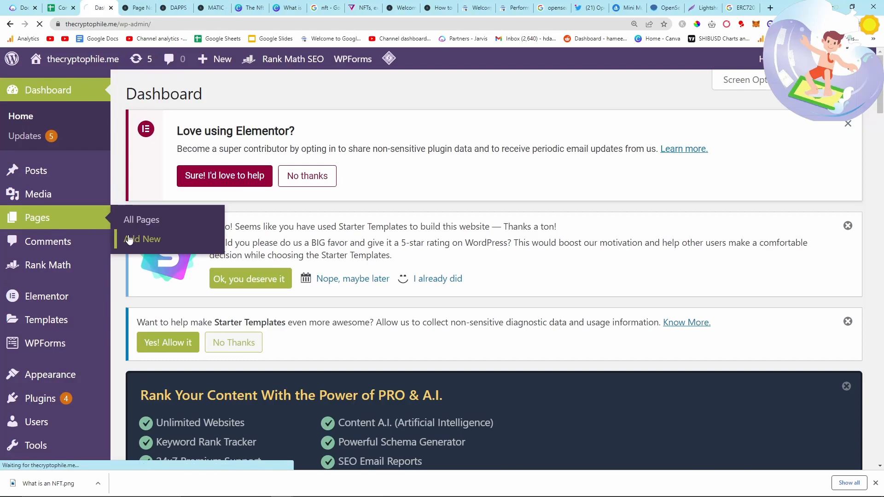
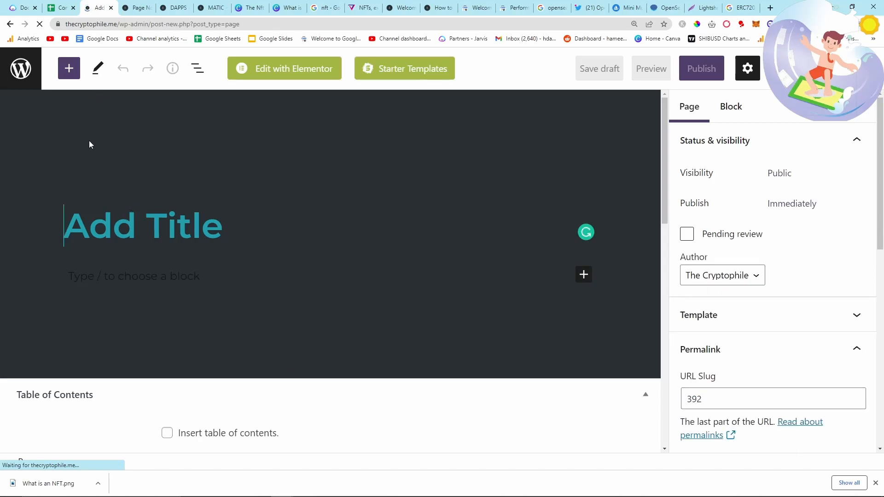
{"action": "key", "text": "ctrl+v"}
- Select Heading 2 (h2) and Heading 3 (h3) in the page's table of contents settings
{"action": "scroll", "coordinate": [110, 276], "scroll_direction": "down", "scroll_amount": 15}
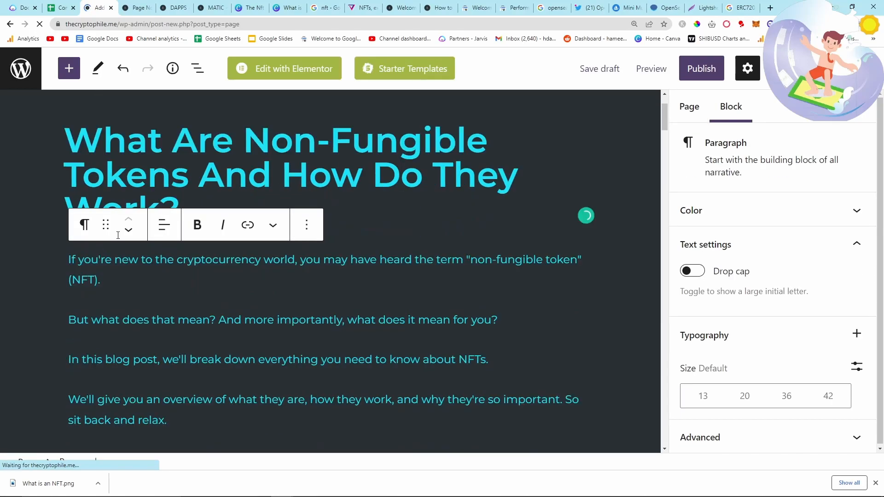
{"action": "scroll", "coordinate": [111, 282], "scroll_direction": "down", "scroll_amount": 20}
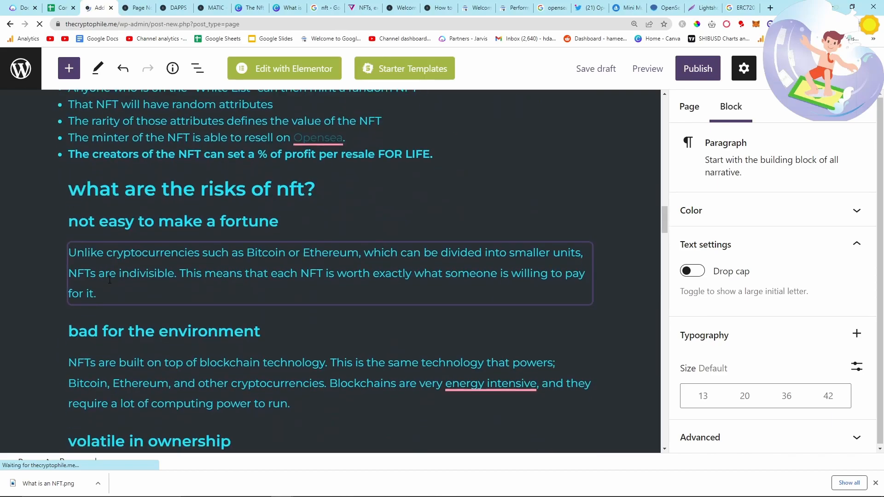
{"action": "scroll", "coordinate": [109, 280], "scroll_direction": "down", "scroll_amount": 20}
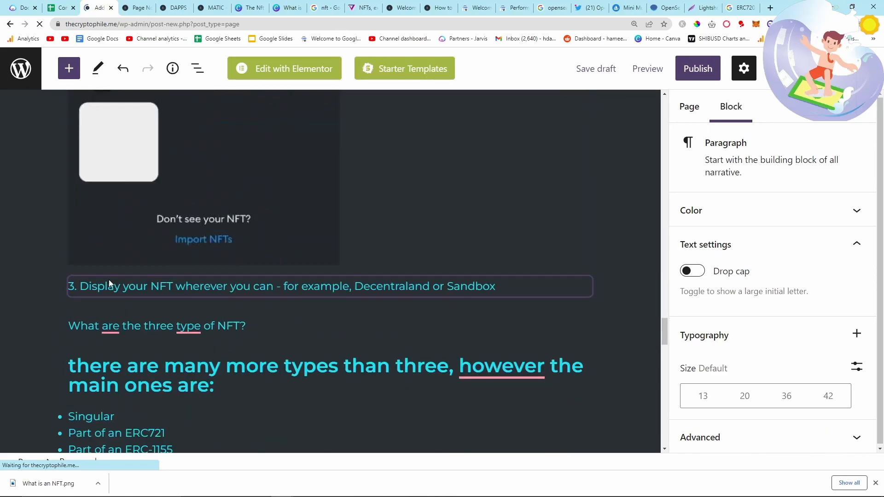
{"action": "scroll", "coordinate": [110, 279], "scroll_direction": "down", "scroll_amount": 10}
{"action": "scroll", "coordinate": [157, 296], "scroll_direction": "up", "scroll_amount": 5}
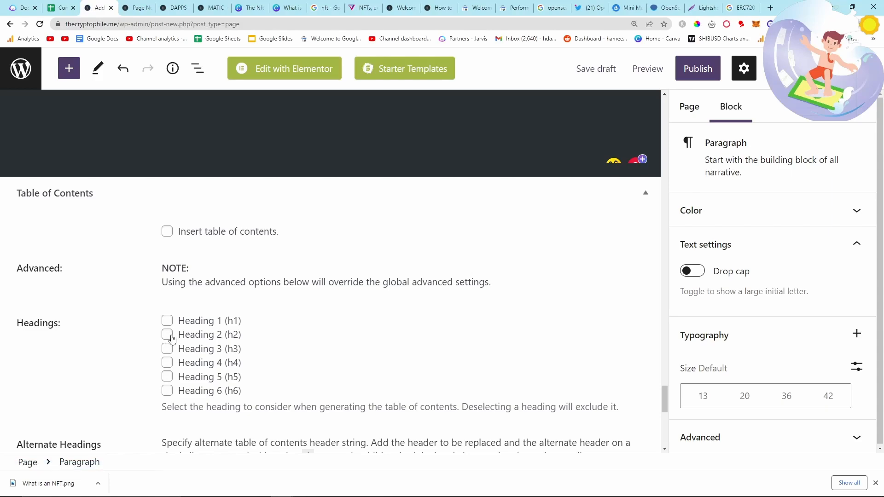
{"action": "scroll", "coordinate": [179, 271], "scroll_direction": "down", "scroll_amount": 2}
{"action": "left_click", "coordinate": [167, 243]}
{"action": "left_click", "coordinate": [167, 257]}
{"action": "scroll", "coordinate": [229, 313], "scroll_direction": "down", "scroll_amount": 4}
{"action": "scroll", "coordinate": [193, 338], "scroll_direction": "down", "scroll_amount": 3}
- Open the page's Rank Math settings and examine the title, permalink and description in the snippet editor
{"action": "scroll", "coordinate": [391, 367], "scroll_direction": "up", "scroll_amount": 15}
{"action": "scroll", "coordinate": [416, 367], "scroll_direction": "up", "scroll_amount": 20}
{"action": "scroll", "coordinate": [413, 368], "scroll_direction": "down", "scroll_amount": 12}
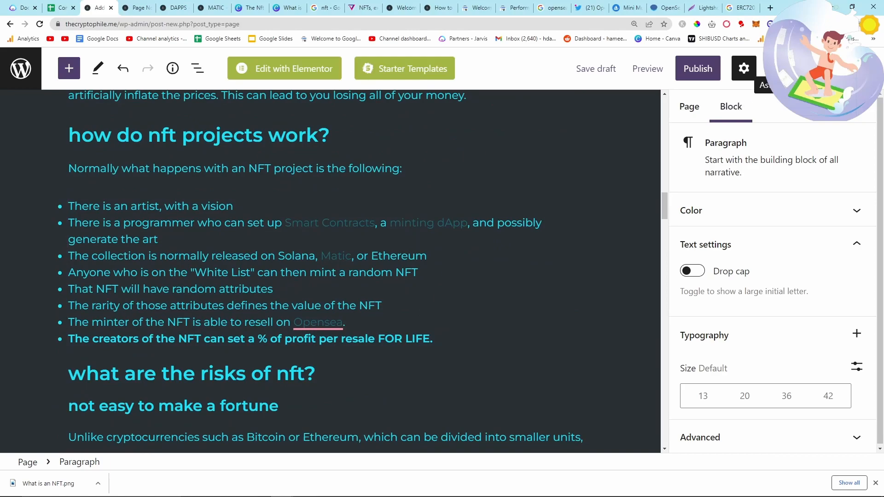
{"action": "left_click", "coordinate": [748, 78]}
{"action": "left_click", "coordinate": [746, 74]}
{"action": "left_click", "coordinate": [812, 69]}
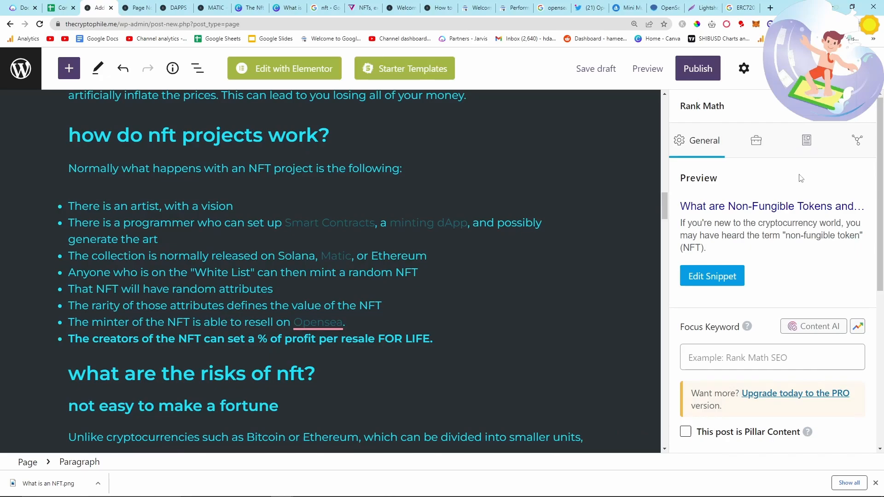
{"action": "scroll", "coordinate": [780, 249], "scroll_direction": "down", "scroll_amount": 1}
{"action": "left_click", "coordinate": [712, 231]}
{"action": "scroll", "coordinate": [461, 269], "scroll_direction": "down", "scroll_amount": 1}
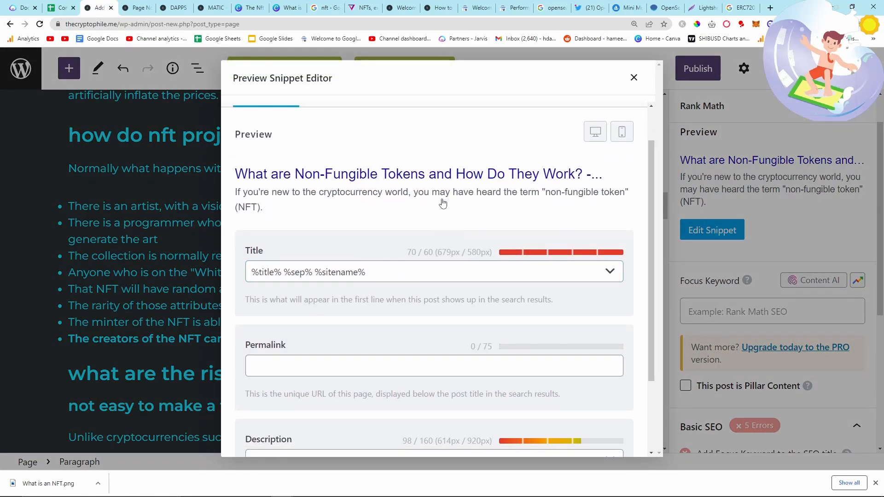
{"action": "scroll", "coordinate": [452, 198], "scroll_direction": "down", "scroll_amount": 2}
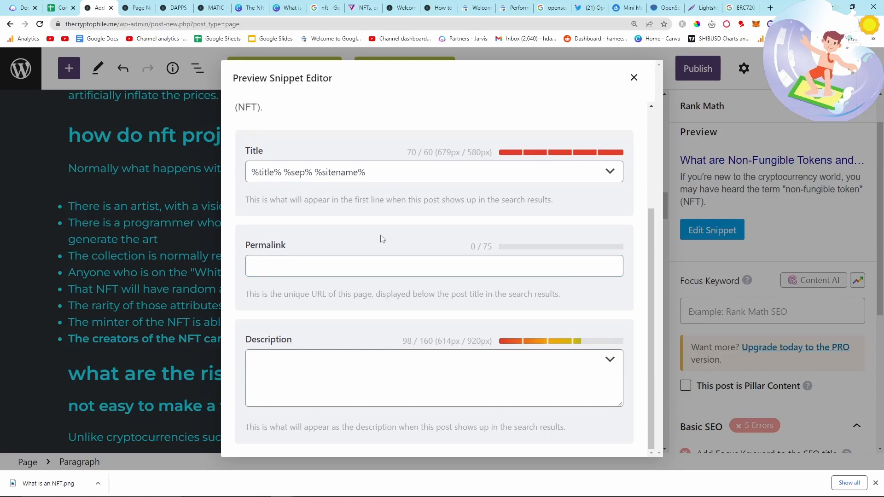
{"action": "left_click", "coordinate": [634, 81]}
- Add "What is an nft" as the Rank Math focus keyword and review the page's SEO checks
{"action": "scroll", "coordinate": [707, 276], "scroll_direction": "down", "scroll_amount": 1}
{"action": "left_click", "coordinate": [707, 266]}
{"action": "type", "text": "What is an nft"}
{"action": "key", "text": "Return"}
{"action": "scroll", "coordinate": [779, 238], "scroll_direction": "down", "scroll_amount": 2}
{"action": "scroll", "coordinate": [781, 238], "scroll_direction": "up", "scroll_amount": 3}
{"action": "scroll", "coordinate": [781, 238], "scroll_direction": "down", "scroll_amount": 3}
{"action": "scroll", "coordinate": [553, 293], "scroll_direction": "up", "scroll_amount": 5}
{"action": "scroll", "coordinate": [553, 293], "scroll_direction": "up", "scroll_amount": 10}
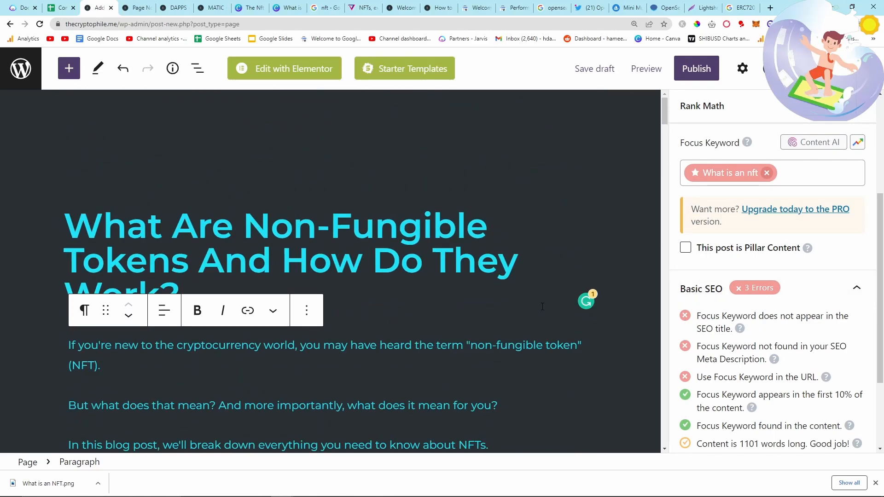
- Insert "(NFT)" after "Tokens" in the page title and capitalize the following "And"
{"action": "left_click", "coordinate": [808, 167]}
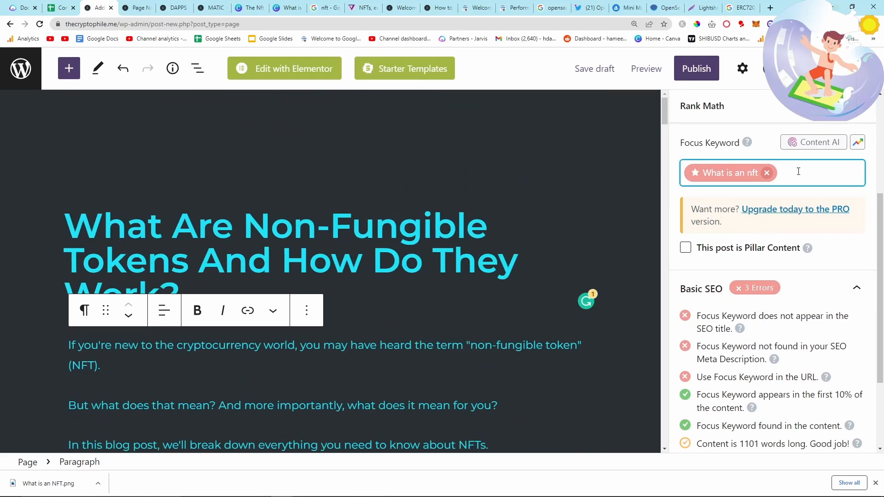
{"action": "left_click", "coordinate": [499, 226]}
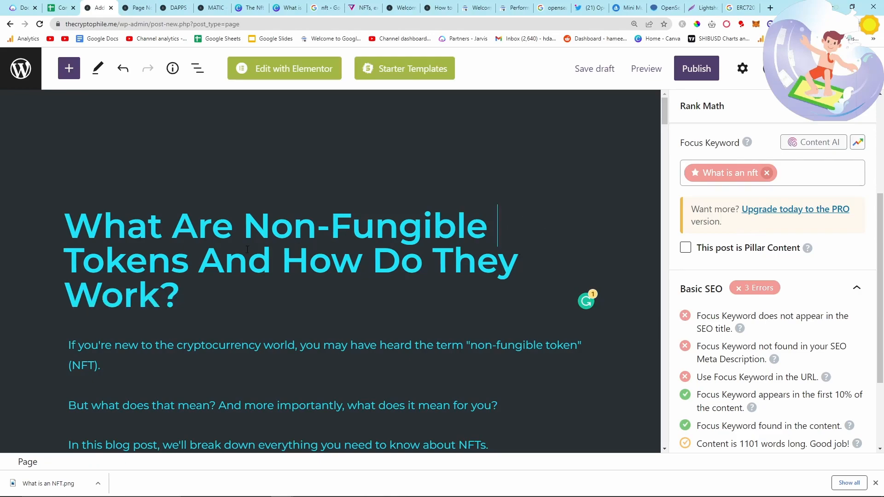
{"action": "type", "text": "(NFTa"}
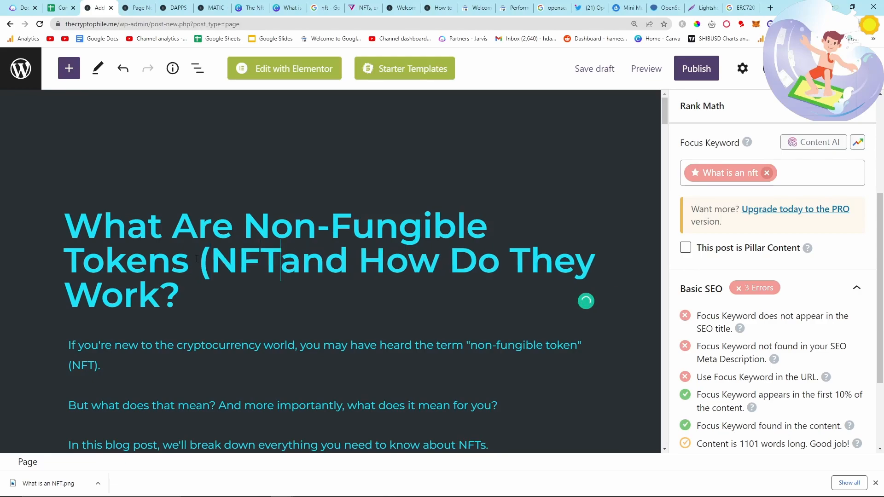
{"action": "type", "text": ") A"}
{"action": "key", "text": "Delete"}
- Review the Rank Math search preview and the Basic SEO checks for the retitled page
{"action": "left_click", "coordinate": [822, 164]}
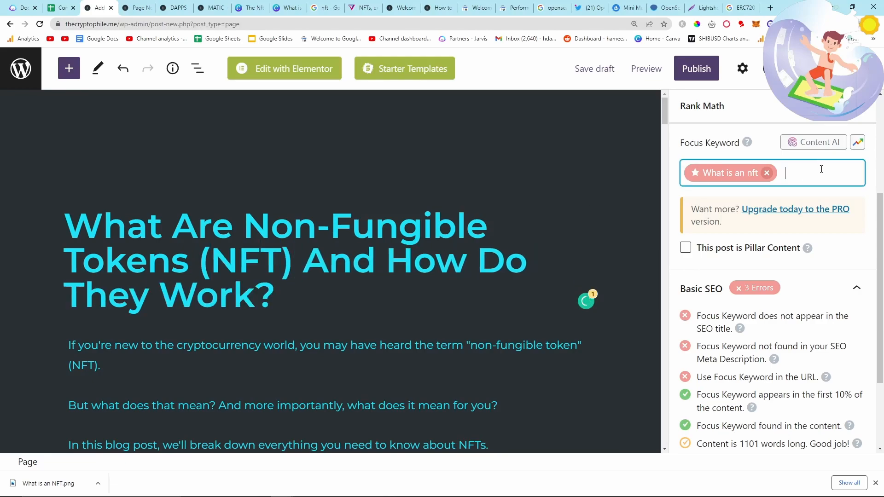
{"action": "scroll", "coordinate": [733, 342], "scroll_direction": "down", "scroll_amount": 3}
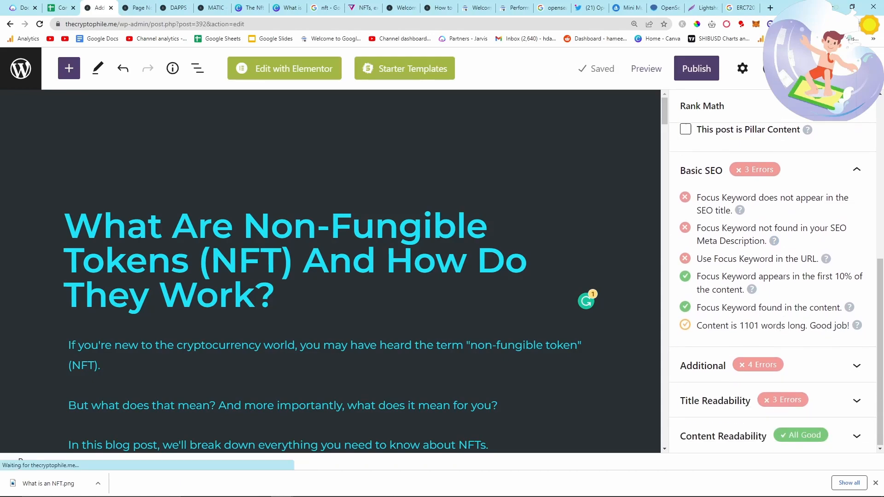
{"action": "scroll", "coordinate": [402, 225], "scroll_direction": "down", "scroll_amount": 5}
{"action": "scroll", "coordinate": [401, 224], "scroll_direction": "up", "scroll_amount": 5}
{"action": "scroll", "coordinate": [691, 223], "scroll_direction": "up", "scroll_amount": 8}
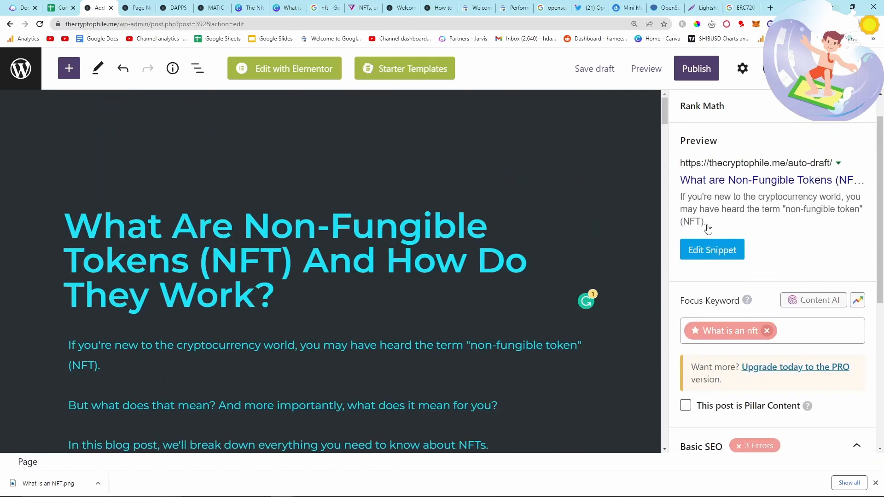
{"action": "scroll", "coordinate": [788, 288], "scroll_direction": "down", "scroll_amount": 4}
{"action": "scroll", "coordinate": [715, 266], "scroll_direction": "down", "scroll_amount": 3}
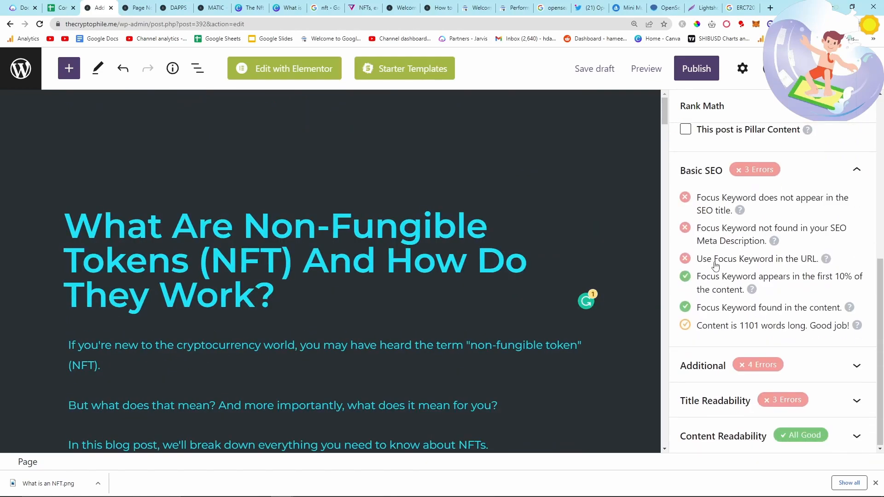
- Leave the Rank Math settings and open the featured image picker from the page settings
{"action": "left_click", "coordinate": [765, 68]}
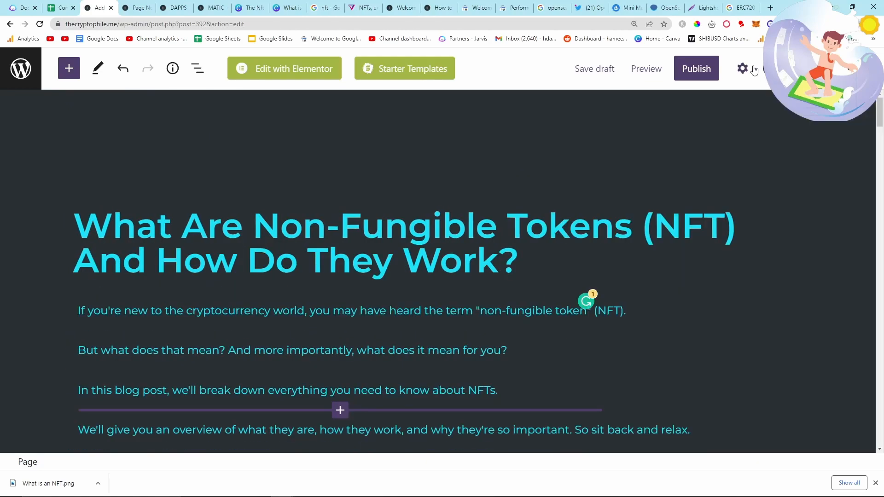
{"action": "left_click", "coordinate": [742, 68]}
{"action": "scroll", "coordinate": [777, 292], "scroll_direction": "down", "scroll_amount": 1}
{"action": "scroll", "coordinate": [773, 288], "scroll_direction": "up", "scroll_amount": 1}
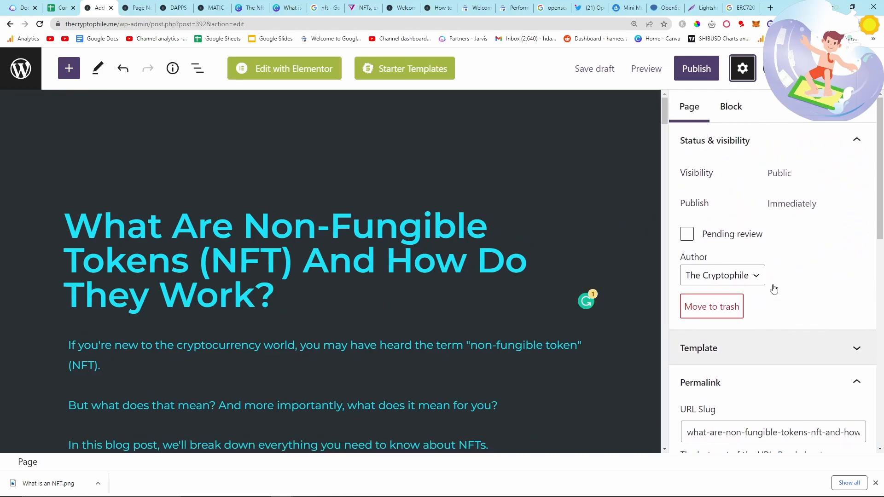
{"action": "scroll", "coordinate": [734, 290], "scroll_direction": "down", "scroll_amount": 3}
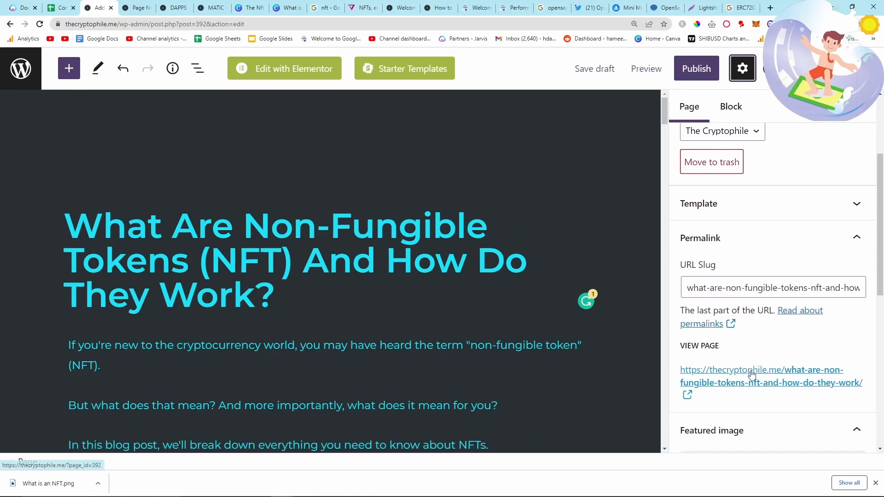
{"action": "scroll", "coordinate": [737, 276], "scroll_direction": "down", "scroll_amount": 2}
{"action": "left_click", "coordinate": [735, 345]}
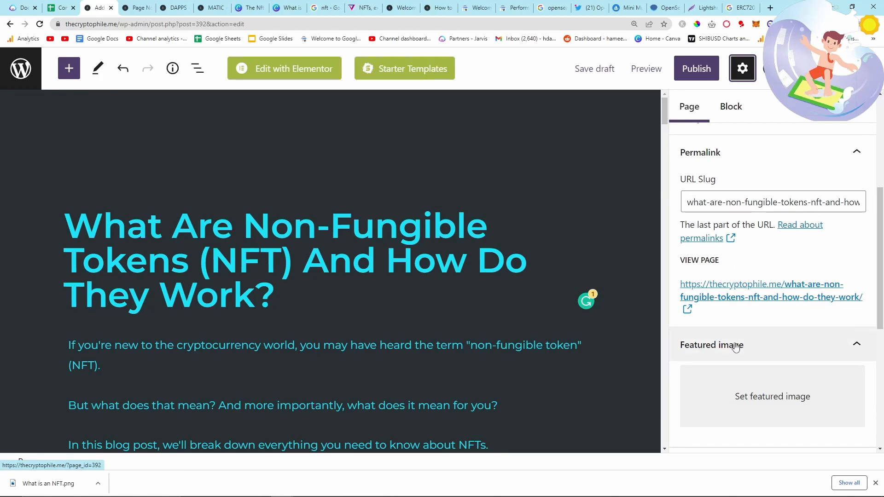
{"action": "scroll", "coordinate": [722, 372], "scroll_direction": "down", "scroll_amount": 2}
{"action": "left_click", "coordinate": [716, 253]}
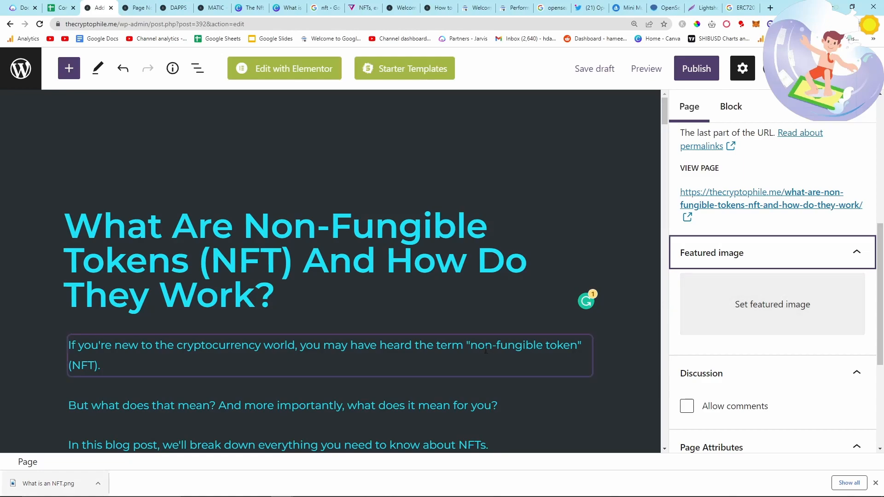
{"action": "left_click", "coordinate": [727, 302]}
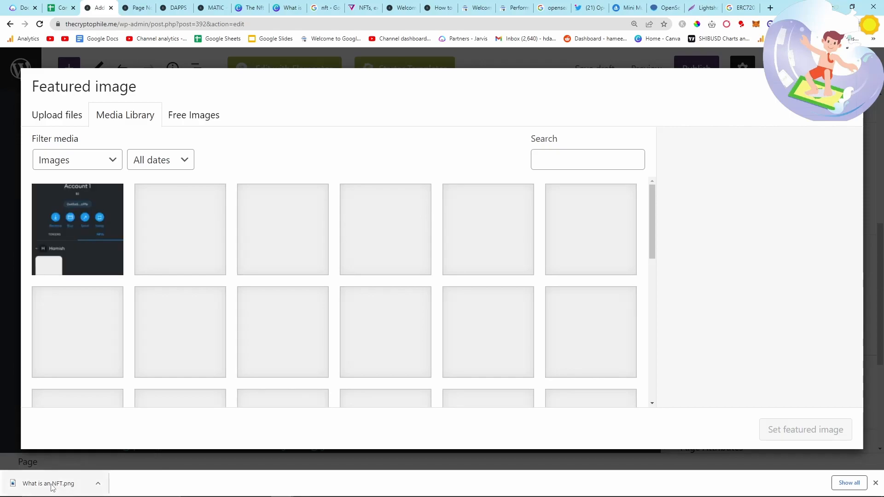
- Upload What is an NFT.png and set it as the page's featured image
{"action": "left_click", "coordinate": [53, 117]}
{"action": "left_click_drag", "start_coordinate": [68, 480], "coordinate": [422, 276]}
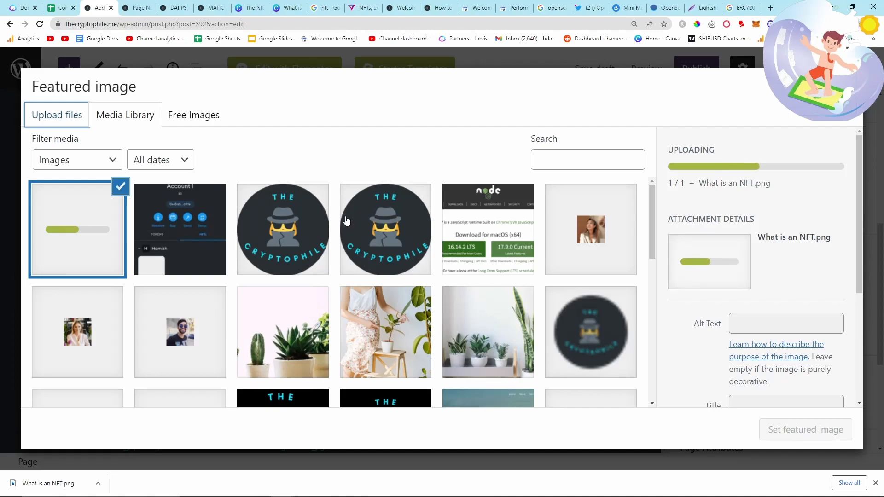
{"action": "mouse_move", "coordinate": [706, 183]}
{"action": "left_mouse_down"}
{"action": "mouse_move", "coordinate": [756, 185]}
{"action": "mouse_move", "coordinate": [699, 185]}
{"action": "left_mouse_up"}
{"action": "left_click", "coordinate": [753, 185]}
{"action": "left_click", "coordinate": [750, 215]}
{"action": "left_click", "coordinate": [768, 317]}
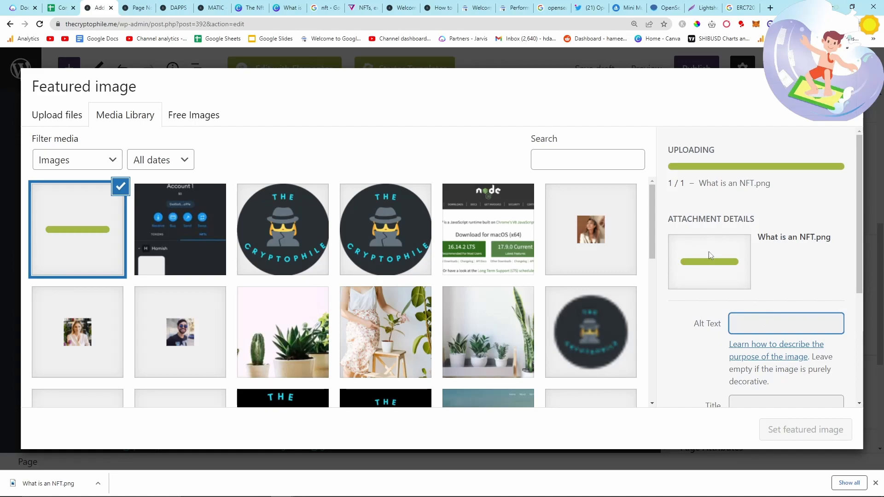
{"action": "left_click", "coordinate": [796, 429]}
- Review the article's headings and body text down to the section on how owning an NFT works
{"action": "scroll", "coordinate": [538, 327], "scroll_direction": "down", "scroll_amount": 9}
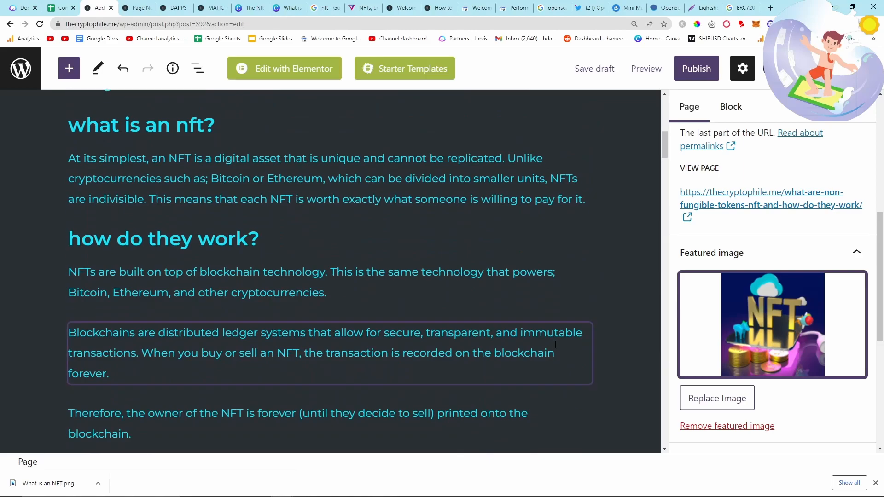
{"action": "scroll", "coordinate": [360, 330], "scroll_direction": "down", "scroll_amount": 10}
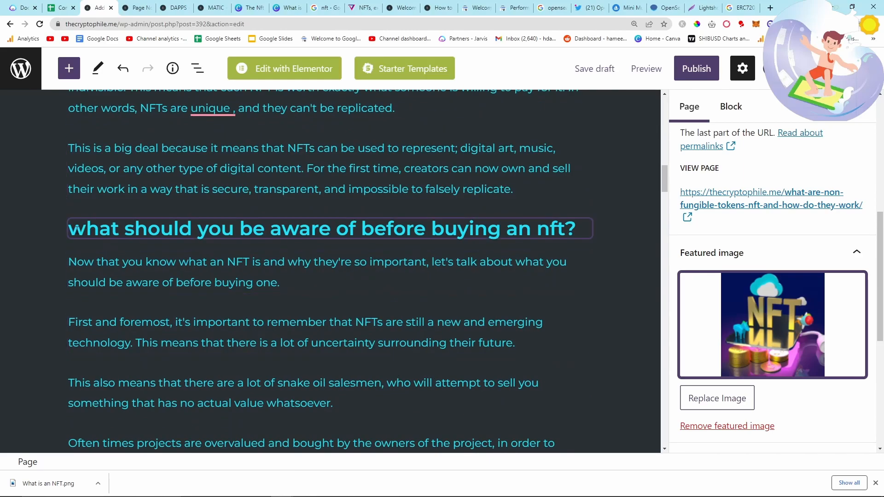
{"action": "left_click", "coordinate": [86, 228]}
{"action": "key", "text": "BackSpace"}
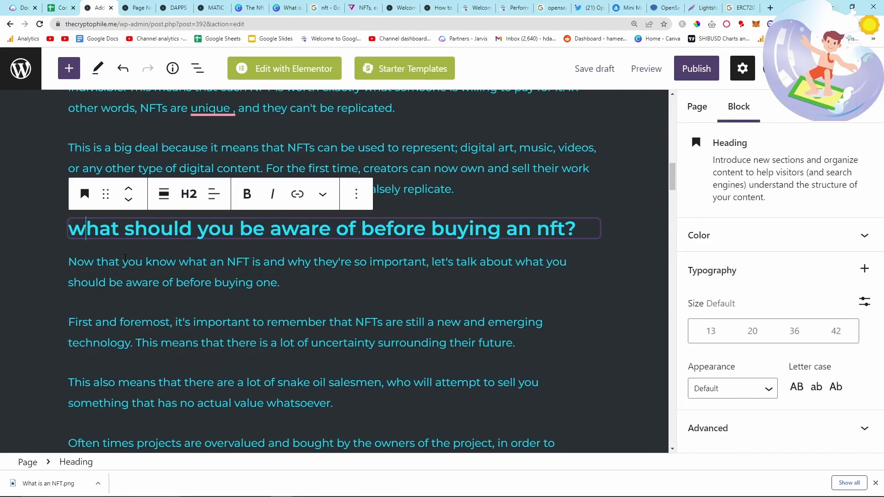
{"action": "scroll", "coordinate": [171, 282], "scroll_direction": "down", "scroll_amount": 10}
{"action": "scroll", "coordinate": [171, 282], "scroll_direction": "up", "scroll_amount": 1}
{"action": "scroll", "coordinate": [171, 281], "scroll_direction": "down", "scroll_amount": 15}
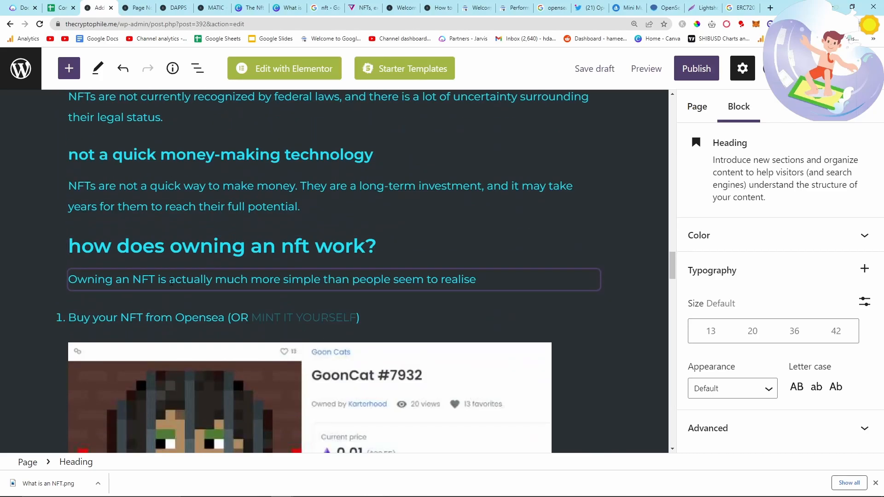
{"action": "scroll", "coordinate": [171, 281], "scroll_direction": "down", "scroll_amount": 8}
{"action": "scroll", "coordinate": [198, 239], "scroll_direction": "up", "scroll_amount": 6}
- Split the "2. Your NFT will be deposited into your wallet" text onto its own paragraph below the GoonCat image
{"action": "left_click", "coordinate": [200, 235]}
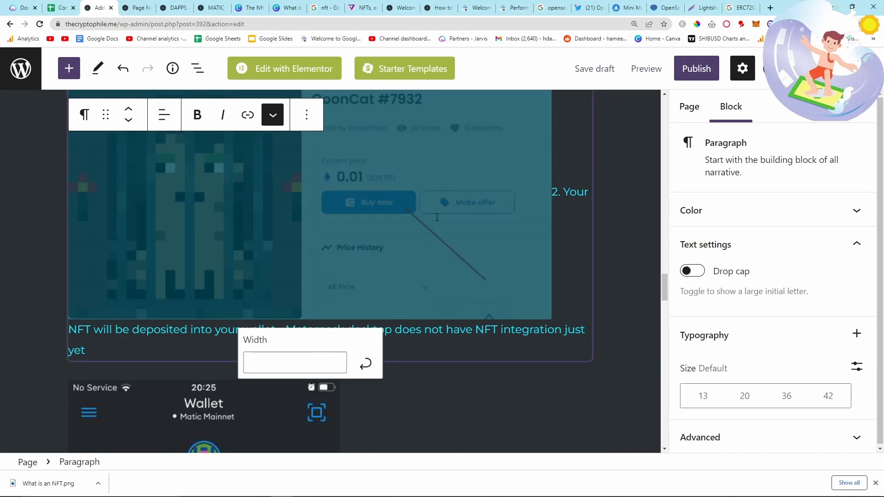
{"action": "left_click", "coordinate": [306, 114]}
{"action": "left_click", "coordinate": [399, 127]}
{"action": "right_click", "coordinate": [422, 131]}
{"action": "left_click", "coordinate": [349, 160]}
{"action": "scroll", "coordinate": [284, 248], "scroll_direction": "up", "scroll_amount": 2}
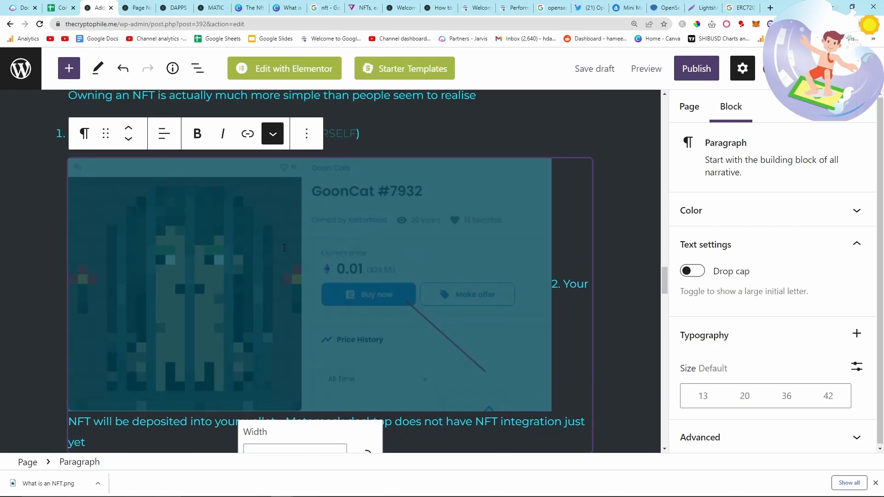
{"action": "left_click", "coordinate": [562, 284]}
{"action": "key", "text": "BackSpace"}
{"action": "left_click", "coordinate": [550, 284]}
{"action": "left_click", "coordinate": [559, 284]}
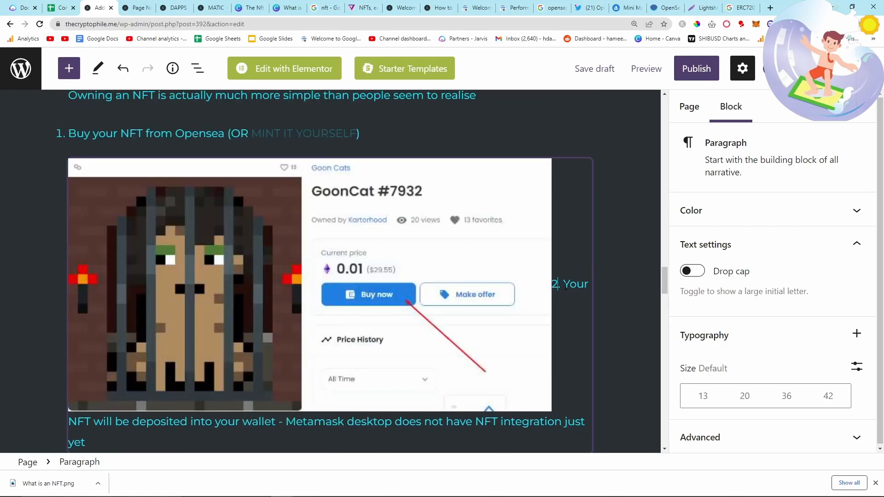
{"action": "key", "text": "Return"}
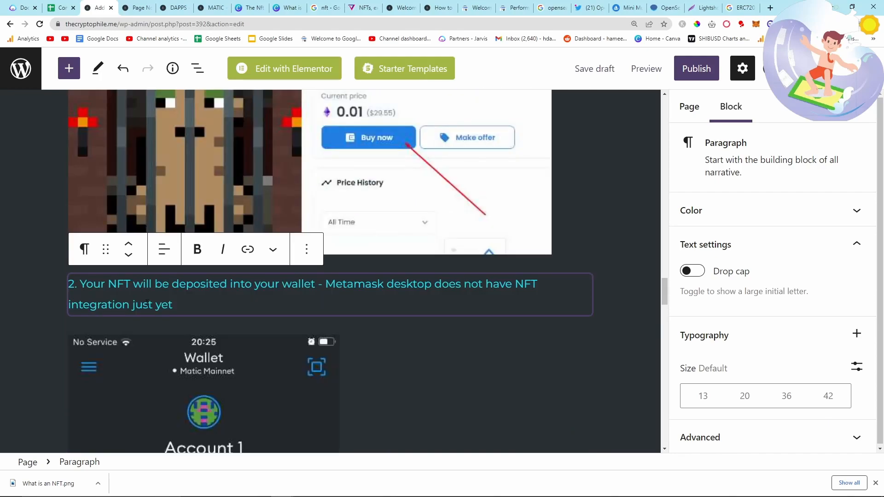
- Try changing "are" to "is" in the question about the three types of NFT, and undo that correction
{"action": "scroll", "coordinate": [192, 309], "scroll_direction": "up", "scroll_amount": 4}
{"action": "scroll", "coordinate": [170, 328], "scroll_direction": "down", "scroll_amount": 15}
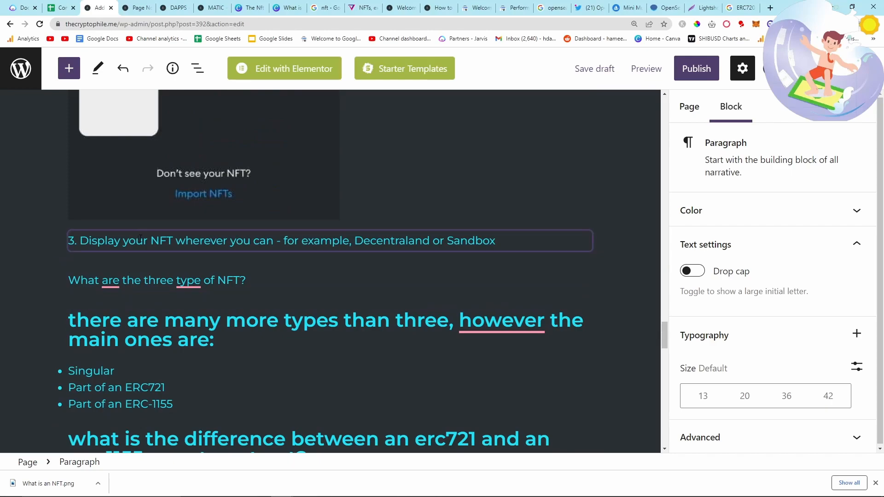
{"action": "mouse_move", "coordinate": [110, 281]}
{"action": "left_click", "coordinate": [117, 305]}
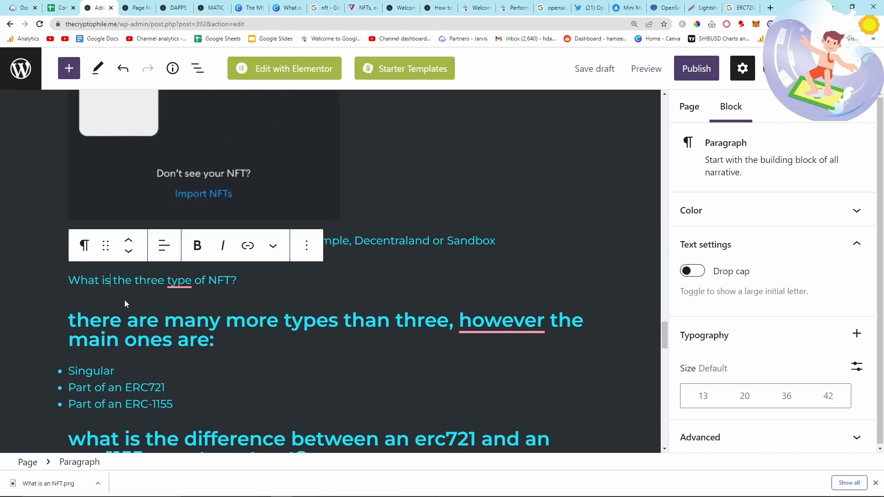
{"action": "key", "text": "ctrl+z"}
- Publish the NFT article page and close the post-publish summary
{"action": "scroll", "coordinate": [201, 307], "scroll_direction": "down", "scroll_amount": 4}
{"action": "scroll", "coordinate": [200, 306], "scroll_direction": "down", "scroll_amount": 20}
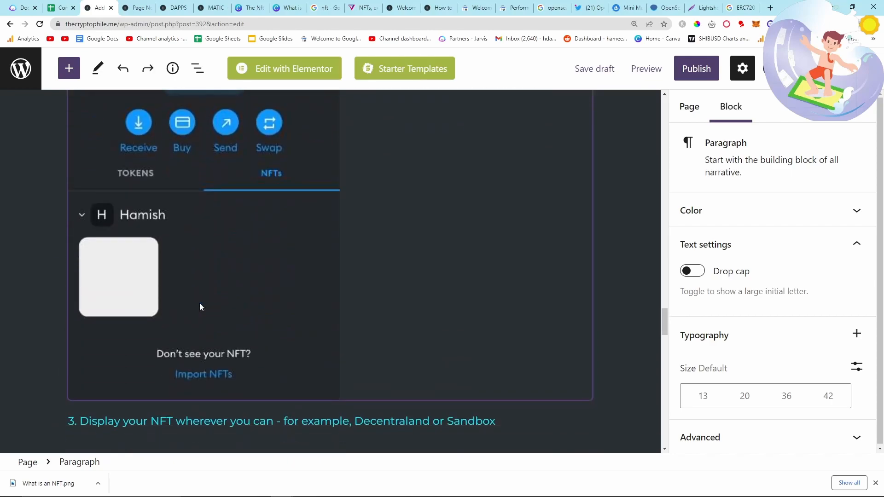
{"action": "scroll", "coordinate": [187, 299], "scroll_direction": "down", "scroll_amount": 5}
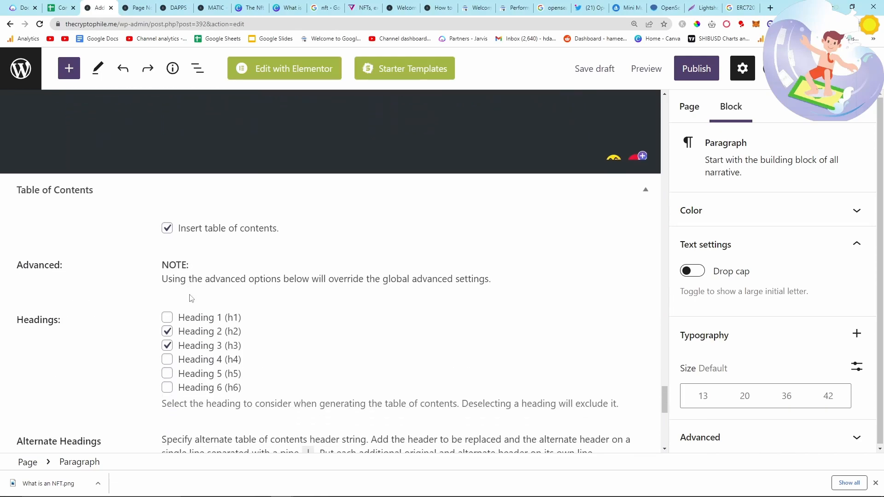
{"action": "left_click", "coordinate": [697, 71]}
{"action": "left_click", "coordinate": [743, 68]}
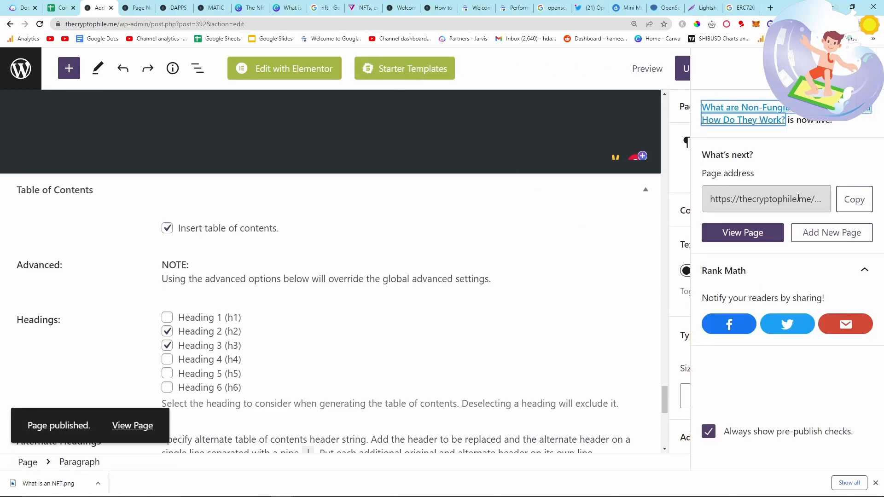
{"action": "left_click", "coordinate": [860, 68]}
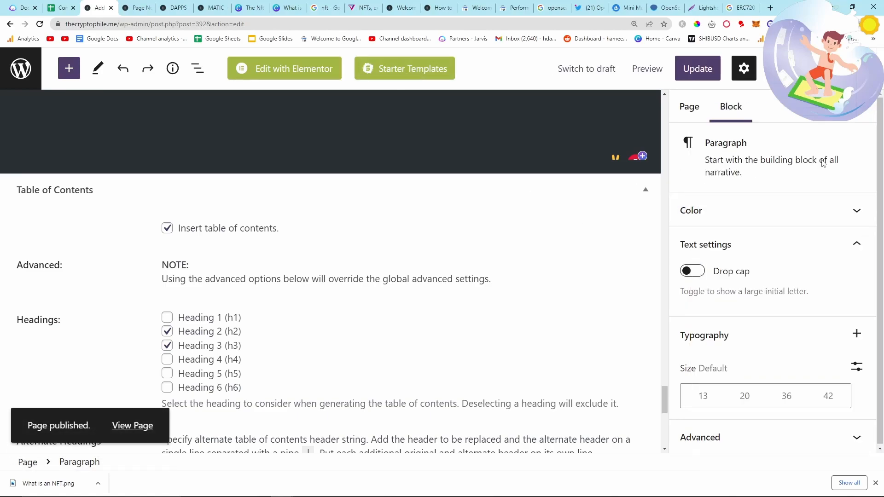
{"action": "left_click", "coordinate": [781, 428]}
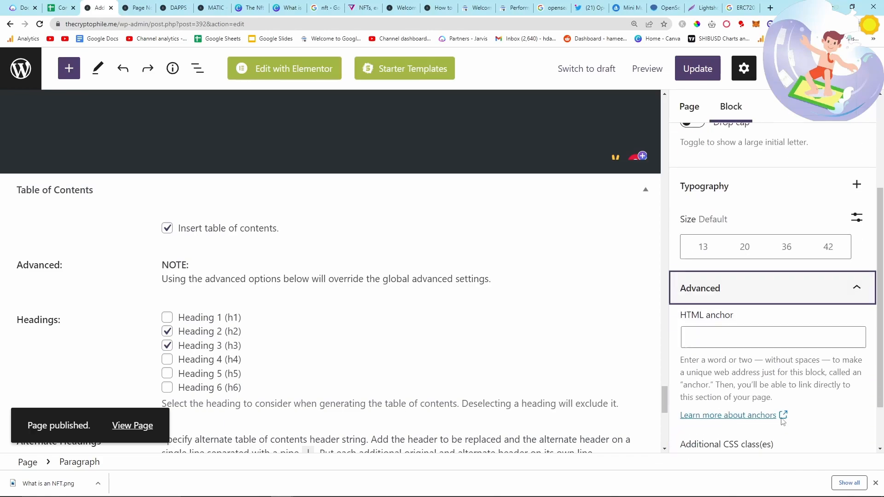
{"action": "left_click", "coordinate": [752, 339]}
{"action": "scroll", "coordinate": [757, 373], "scroll_direction": "down", "scroll_amount": 1}
{"action": "scroll", "coordinate": [758, 385], "scroll_direction": "up", "scroll_amount": 4}
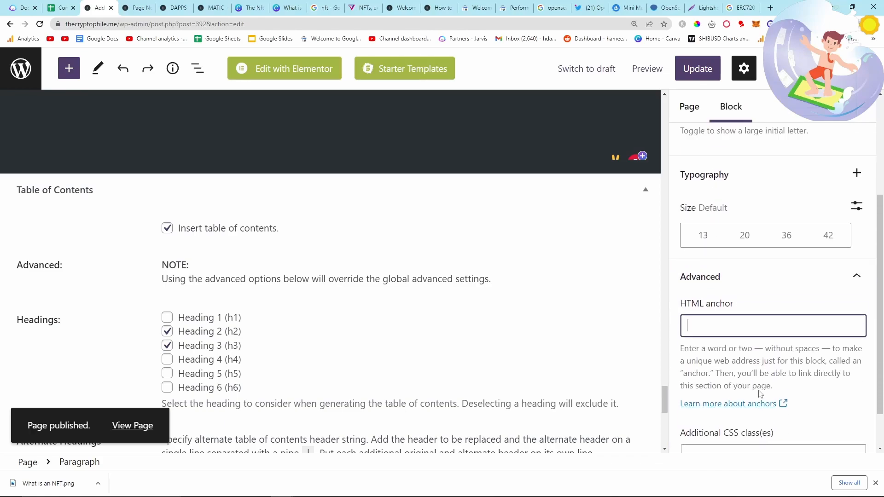
{"action": "scroll", "coordinate": [759, 394], "scroll_direction": "down", "scroll_amount": 1}
{"action": "scroll", "coordinate": [759, 393], "scroll_direction": "up", "scroll_amount": 1}
- Look through the available parent pages in the page attributes for an NFT parent
{"action": "left_click", "coordinate": [689, 107]}
{"action": "scroll", "coordinate": [745, 290], "scroll_direction": "down", "scroll_amount": 8}
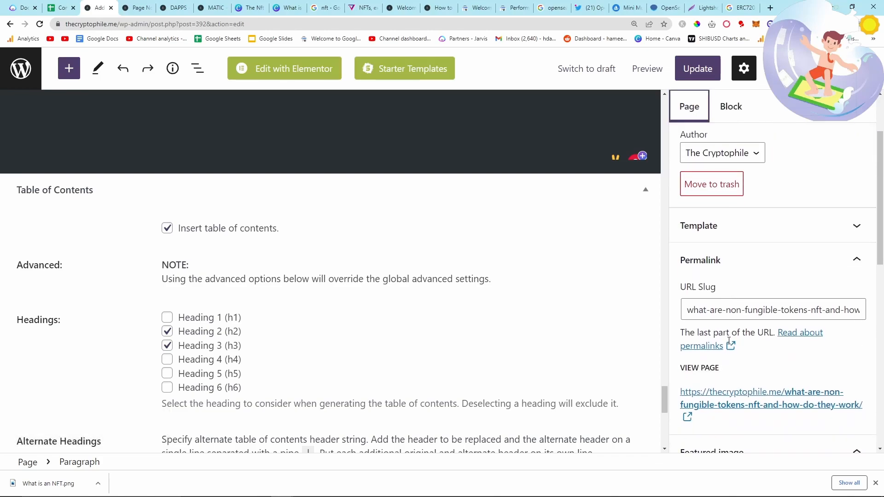
{"action": "scroll", "coordinate": [727, 345], "scroll_direction": "down", "scroll_amount": 4}
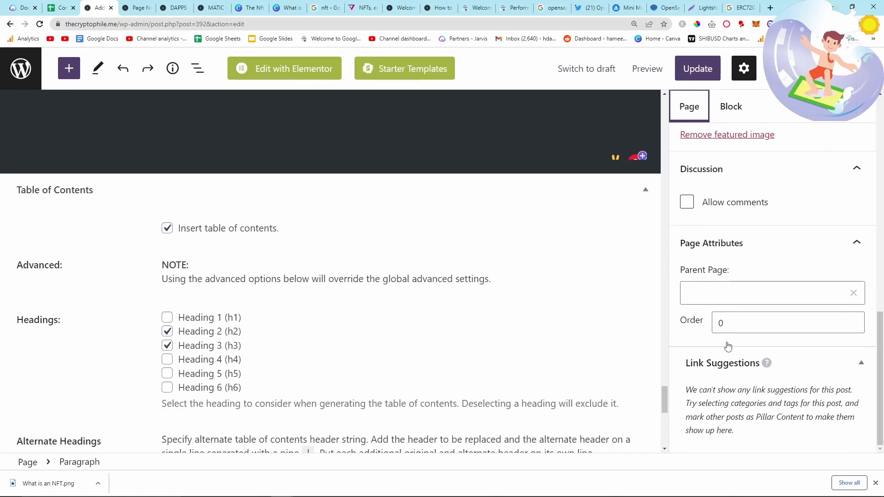
{"action": "left_click", "coordinate": [723, 283]}
{"action": "scroll", "coordinate": [725, 336], "scroll_direction": "down", "scroll_amount": 3}
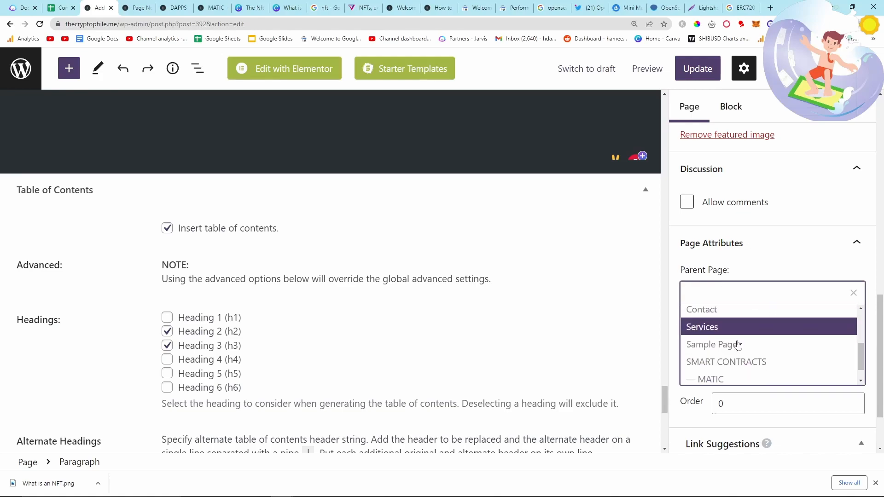
{"action": "scroll", "coordinate": [738, 345], "scroll_direction": "down", "scroll_amount": 1}
{"action": "scroll", "coordinate": [741, 345], "scroll_direction": "down", "scroll_amount": 1}
{"action": "scroll", "coordinate": [755, 364], "scroll_direction": "up", "scroll_amount": 4}
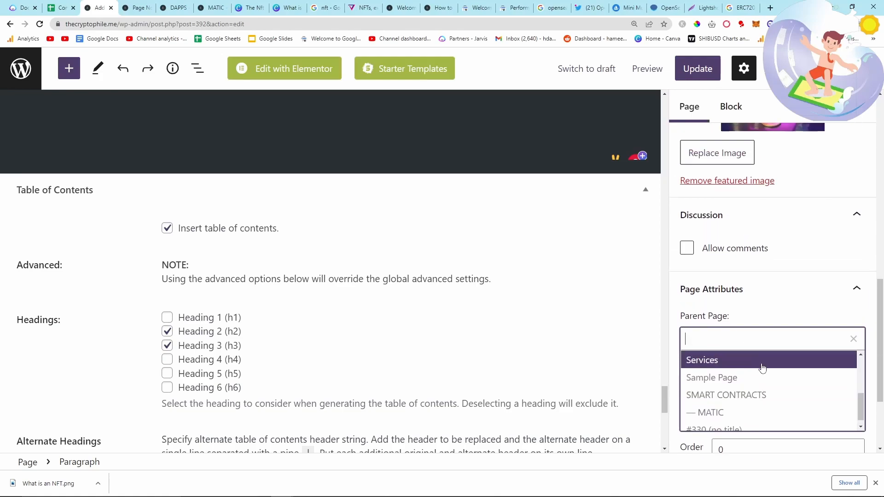
{"action": "scroll", "coordinate": [766, 381], "scroll_direction": "up", "scroll_amount": 3}
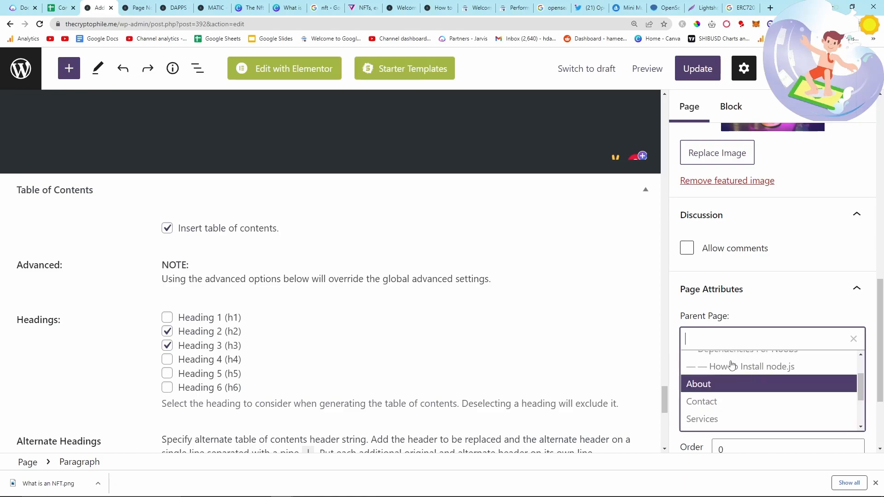
{"action": "left_click", "coordinate": [533, 226]}
- Open the site's Pages list in a new tab and start a new page
{"action": "middle_click", "coordinate": [20, 68]}
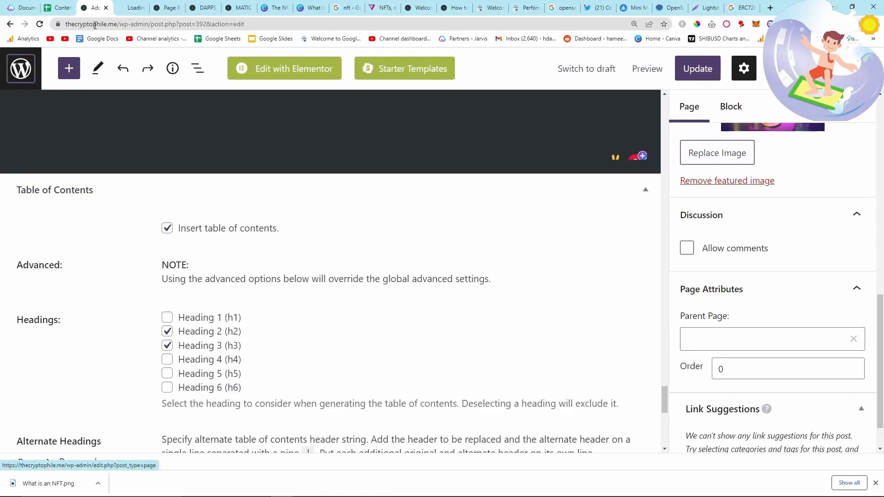
{"action": "left_click", "coordinate": [132, 8]}
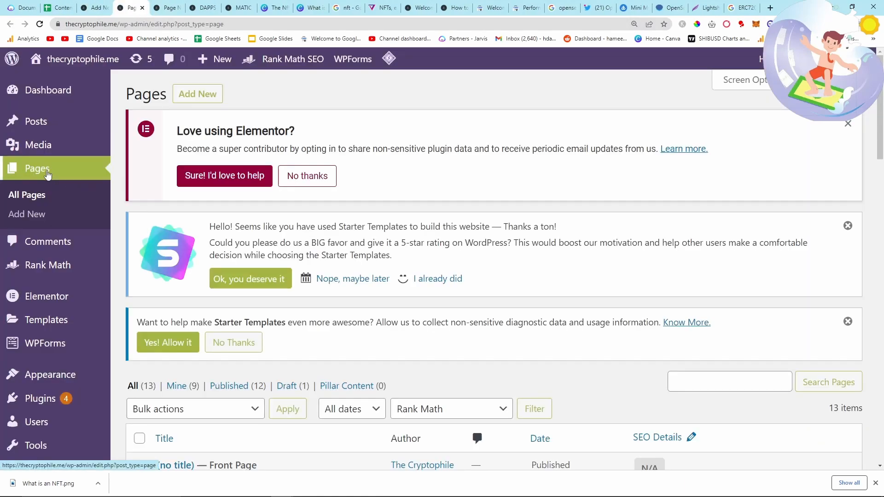
{"action": "left_click", "coordinate": [49, 173]}
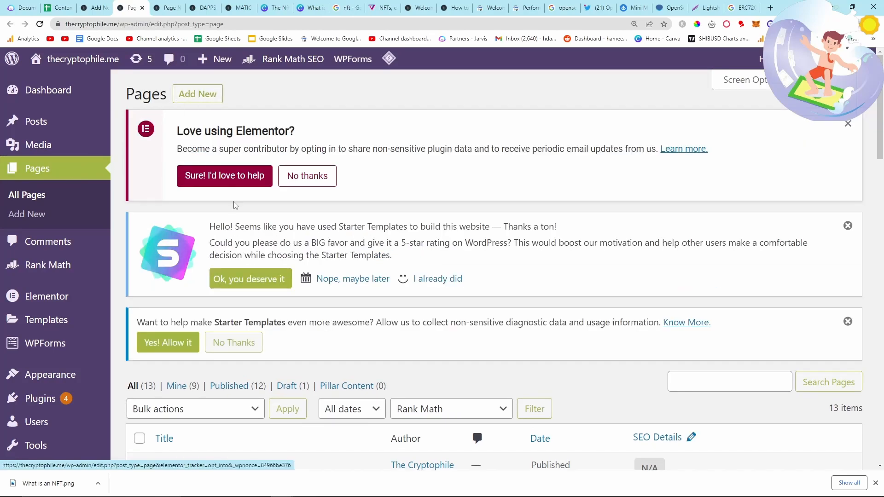
{"action": "left_click", "coordinate": [33, 214]}
- Copy the NFT category from cell A17 of the Content Plan for Cryptophile spreadsheet and return to the page editor
{"action": "left_click_drag", "start_coordinate": [58, 8], "coordinate": [87, 10]}
{"action": "left_click", "coordinate": [72, 243]}
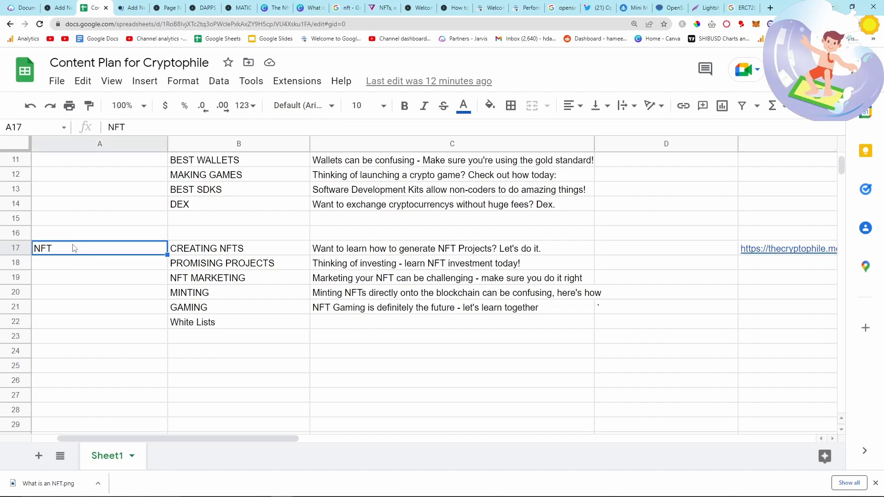
{"action": "key", "text": "ctrl+c"}
{"action": "left_click", "coordinate": [217, 252]}
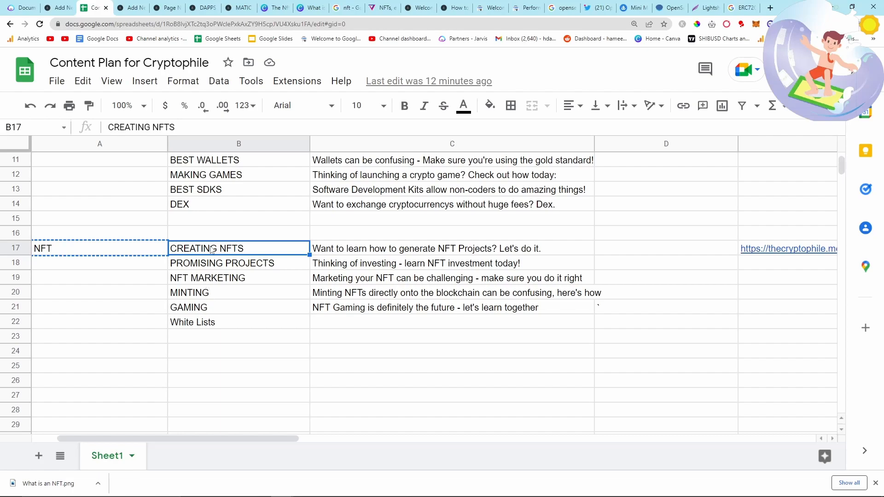
{"action": "left_click", "coordinate": [52, 8]}
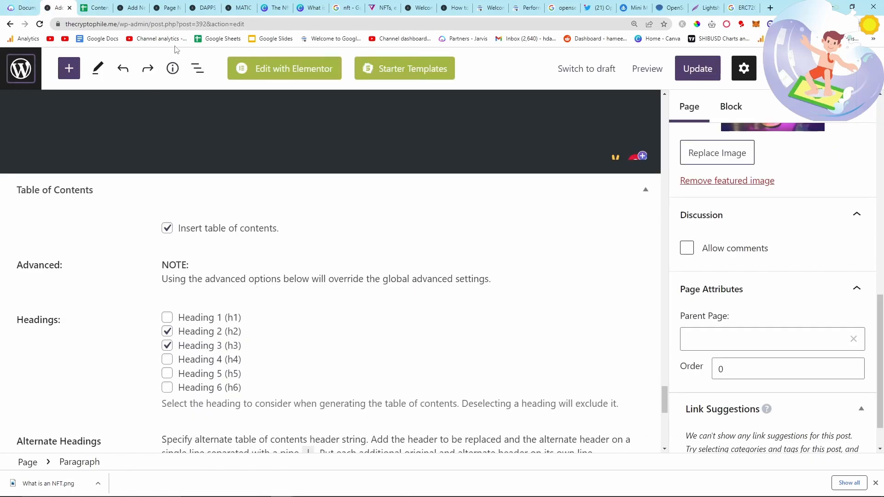
- Switch to the new blank page and title it "NFT"
{"action": "scroll", "coordinate": [214, 310], "scroll_direction": "up", "scroll_amount": 8}
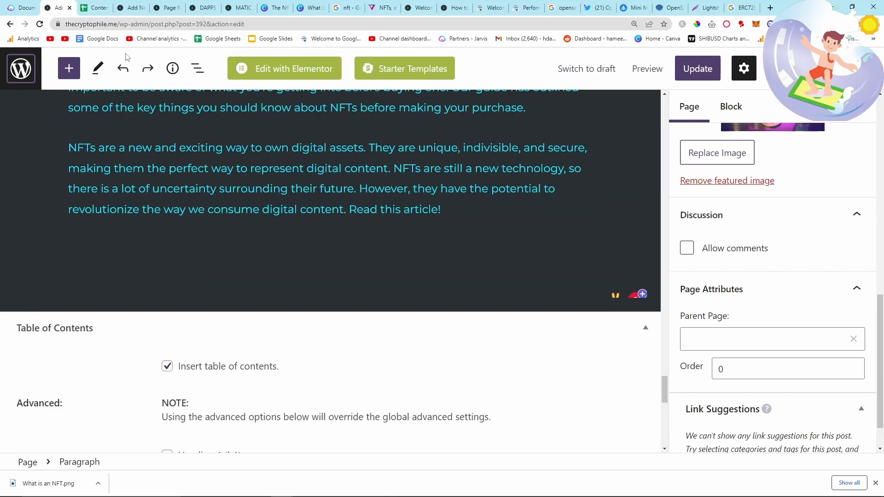
{"action": "left_click", "coordinate": [130, 8]}
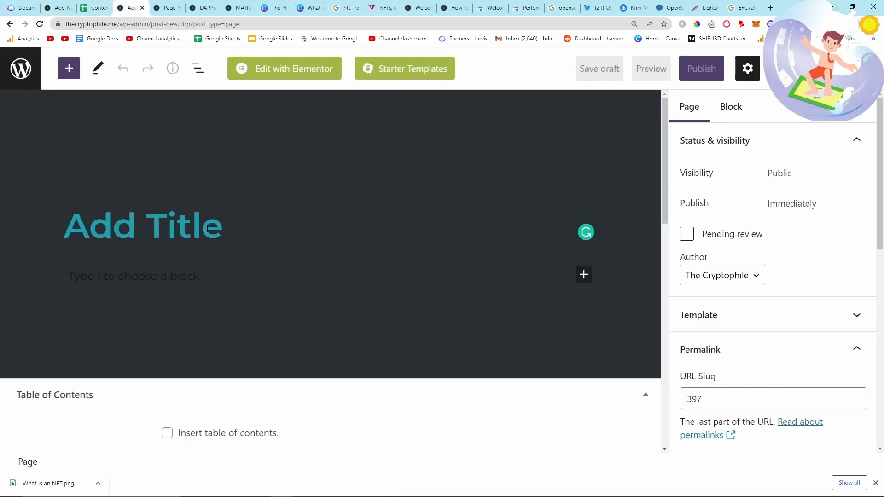
{"action": "type", "text": "NFT"}
{"action": "key", "text": "ctrl+z"}
{"action": "type", "text": "NFTS"}
{"action": "key", "text": "BackSpace"}
- Copy the description from cell C17 of the Content Plan for Cryptophile spreadsheet into the NFT page's first paragraph
{"action": "left_click", "coordinate": [62, 7]}
{"action": "key", "text": "ctrl+Tab"}
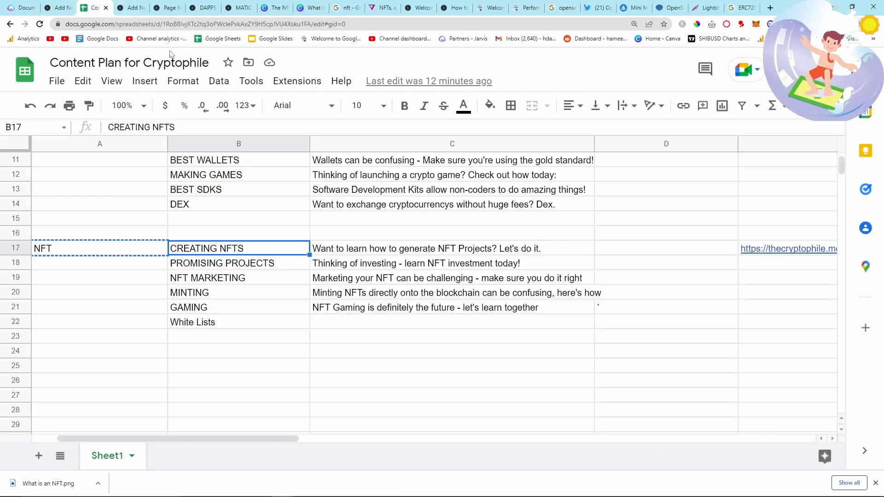
{"action": "left_click", "coordinate": [390, 250]}
{"action": "key", "text": "ctrl+c"}
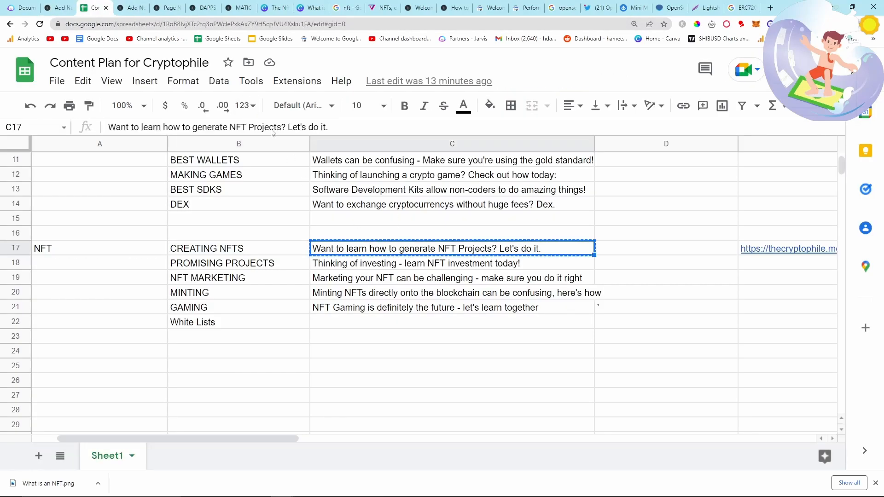
{"action": "left_click", "coordinate": [49, 5]}
{"action": "left_click", "coordinate": [129, 7]}
{"action": "left_click", "coordinate": [138, 282]}
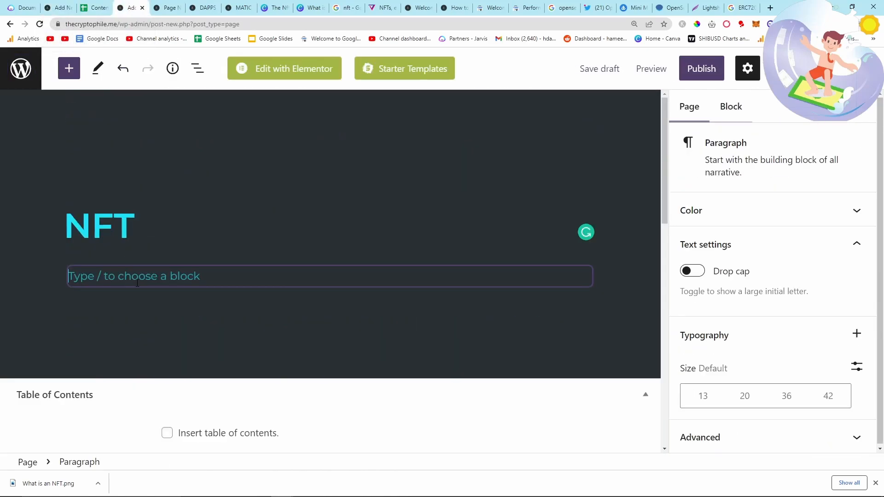
{"action": "key", "text": "ctrl+v"}
- Publish the NFT page, then return to the site's Pages list and start another new page
{"action": "left_click", "coordinate": [685, 79]}
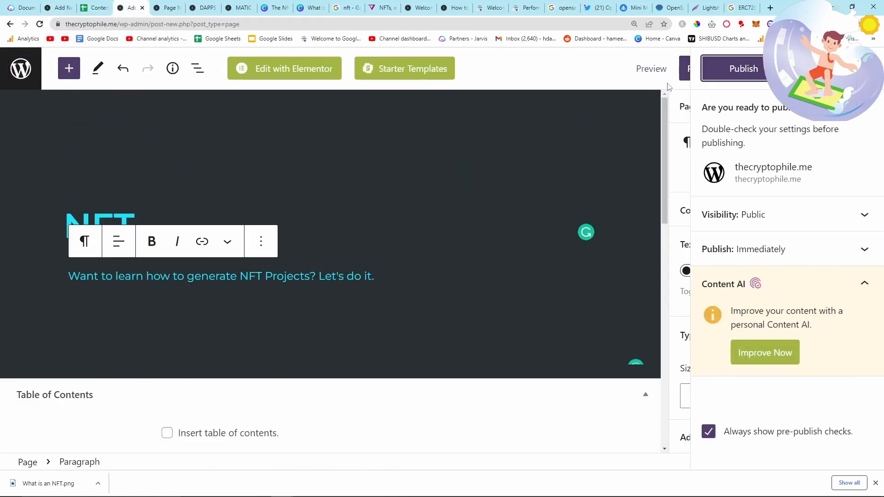
{"action": "left_click", "coordinate": [748, 71]}
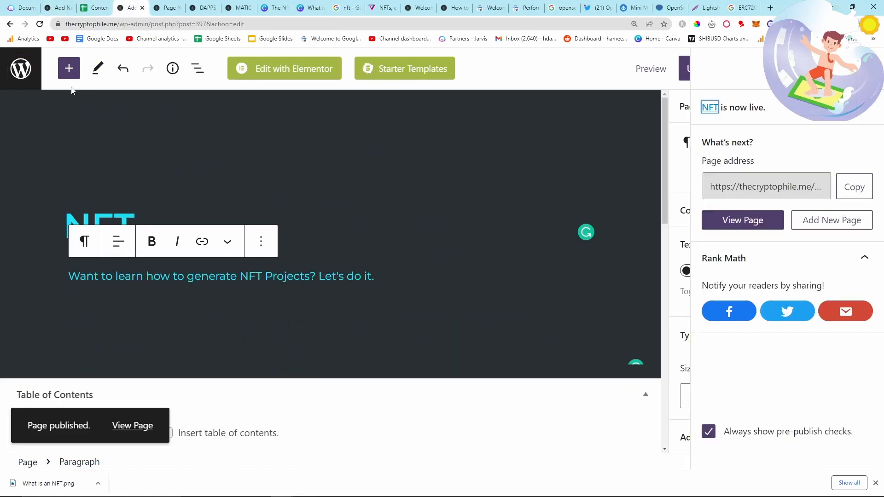
{"action": "left_click", "coordinate": [69, 69]}
{"action": "left_click", "coordinate": [21, 68]}
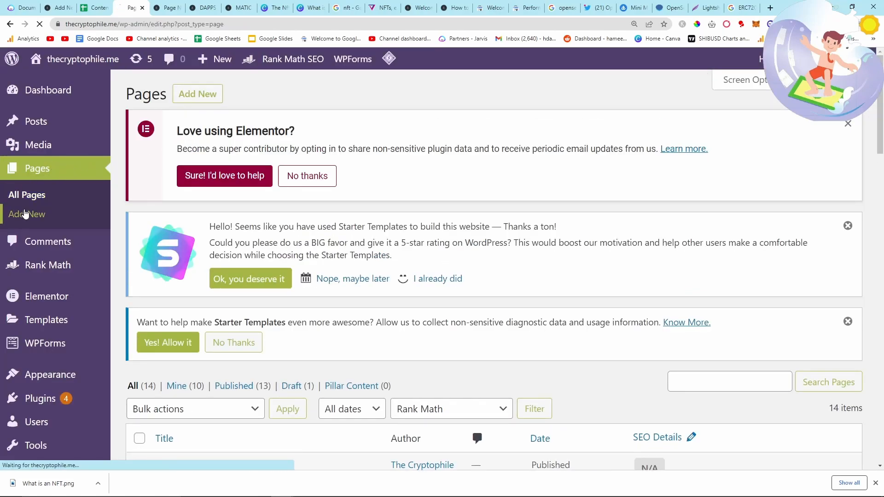
- Title the page "Creating NFTs" and write "Learn how to create NFTs, be that programming or just more information about what NFTs are" as its text
{"action": "key", "text": "ctrl+shift+Tab"}
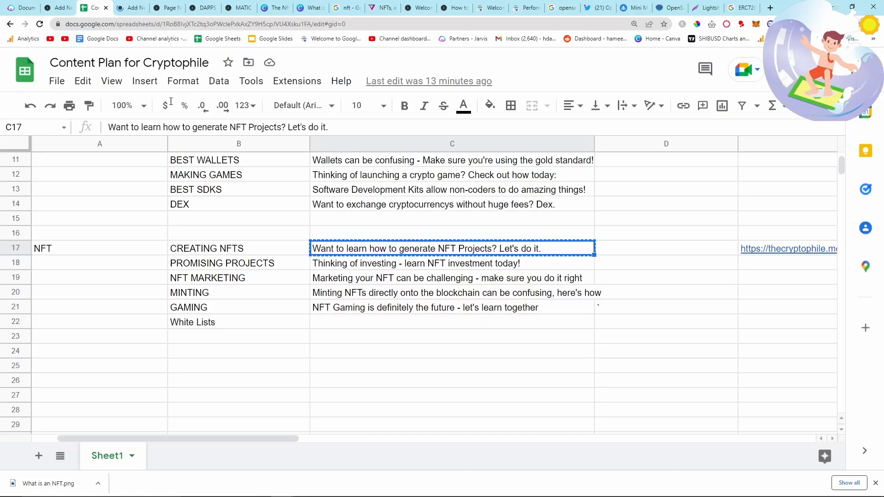
{"action": "left_click", "coordinate": [258, 252]}
{"action": "key", "text": "ctrl+c"}
{"action": "left_click", "coordinate": [131, 7]}
{"action": "left_click", "coordinate": [172, 236]}
{"action": "key", "text": "ctrl+v"}
{"action": "key", "text": "ctrl+z"}
{"action": "type", "text": "Creating"}
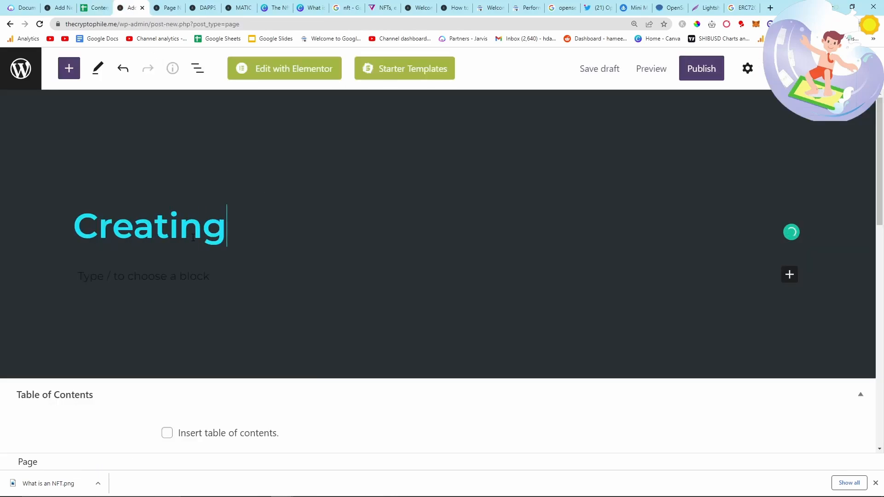
{"action": "type", "text": " NFTs"}
{"action": "key", "text": "Return"}
{"action": "type", "text": "L"}
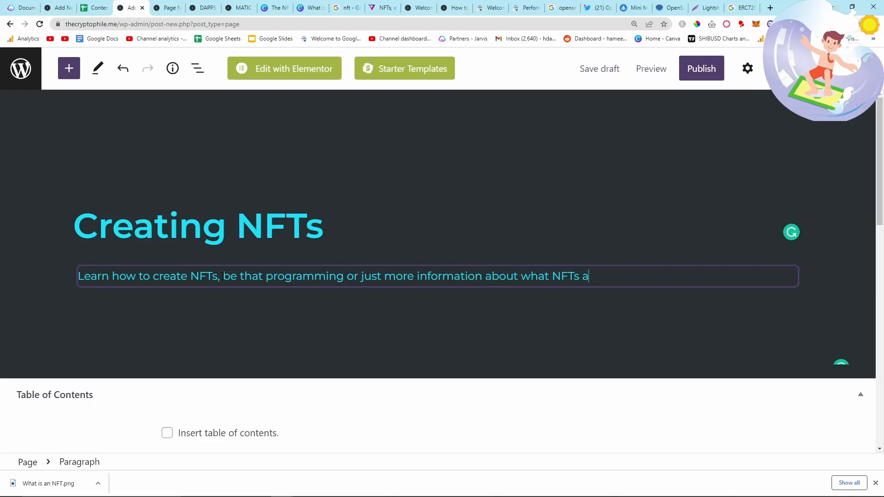
- Set NFT as the parent page of the Creating NFTs page in its page attributes
{"action": "left_click", "coordinate": [747, 69]}
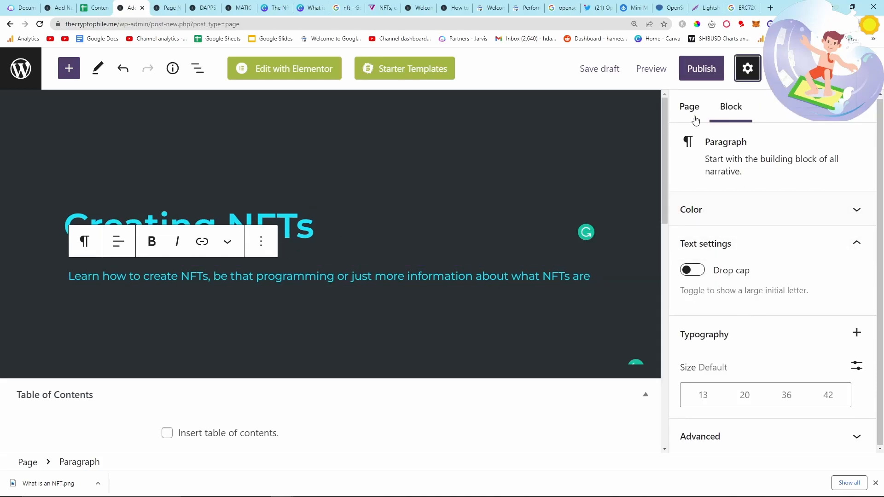
{"action": "left_click", "coordinate": [695, 113]}
{"action": "scroll", "coordinate": [727, 281], "scroll_direction": "down", "scroll_amount": 6}
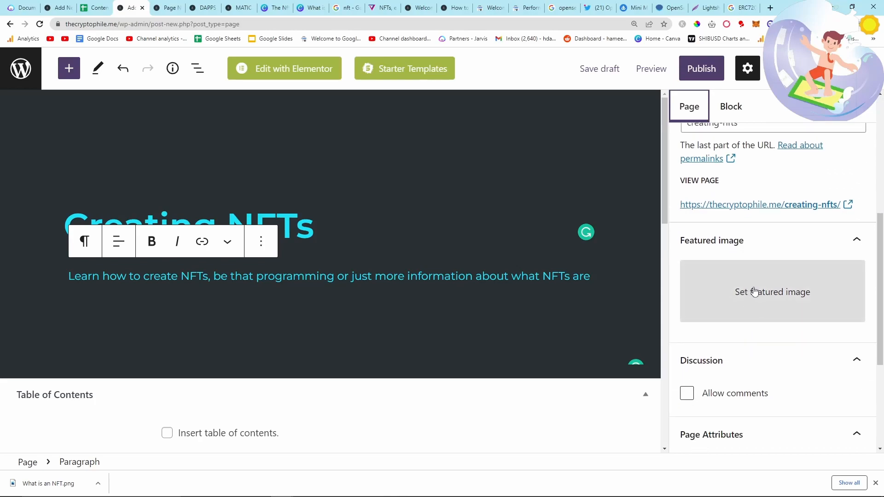
{"action": "scroll", "coordinate": [753, 292], "scroll_direction": "down", "scroll_amount": 3}
{"action": "left_click", "coordinate": [759, 346]}
{"action": "scroll", "coordinate": [769, 402], "scroll_direction": "down", "scroll_amount": 3}
{"action": "scroll", "coordinate": [769, 402], "scroll_direction": "up", "scroll_amount": 3}
{"action": "left_click", "coordinate": [747, 368]}
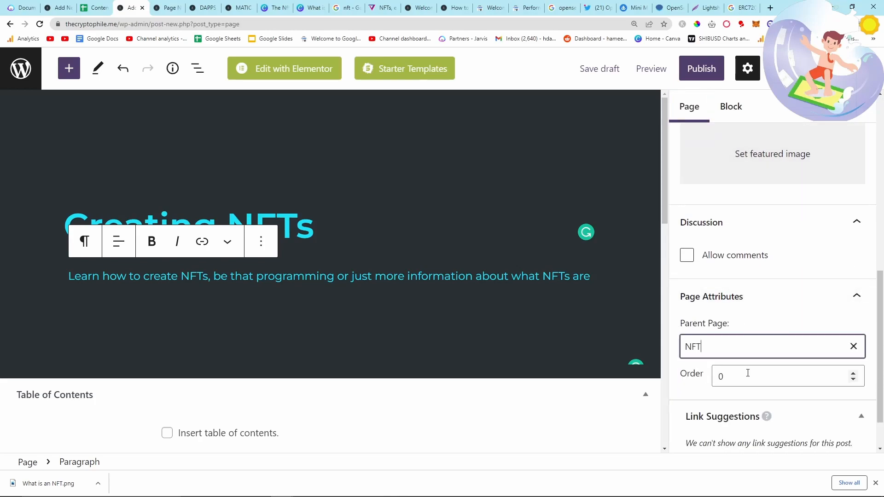
{"action": "left_click", "coordinate": [574, 154]}
- Publish the Creating NFTs page with public visibility
{"action": "scroll", "coordinate": [723, 241], "scroll_direction": "up", "scroll_amount": 3}
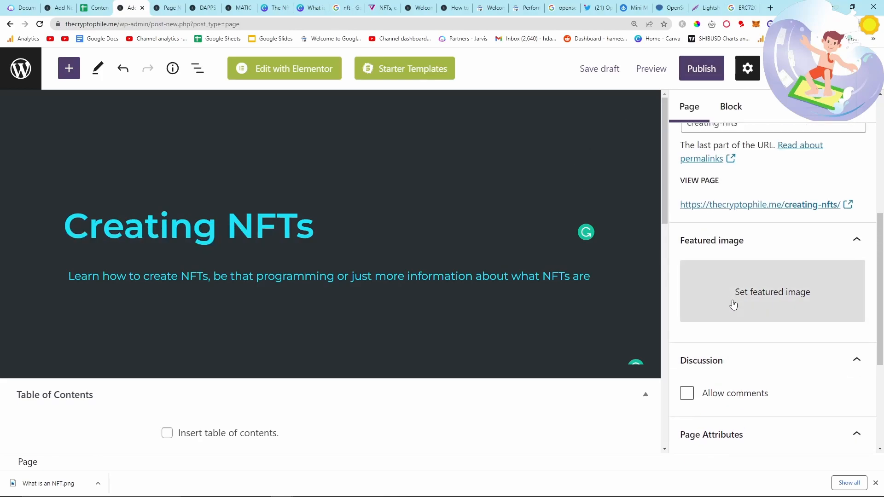
{"action": "left_click", "coordinate": [701, 68]}
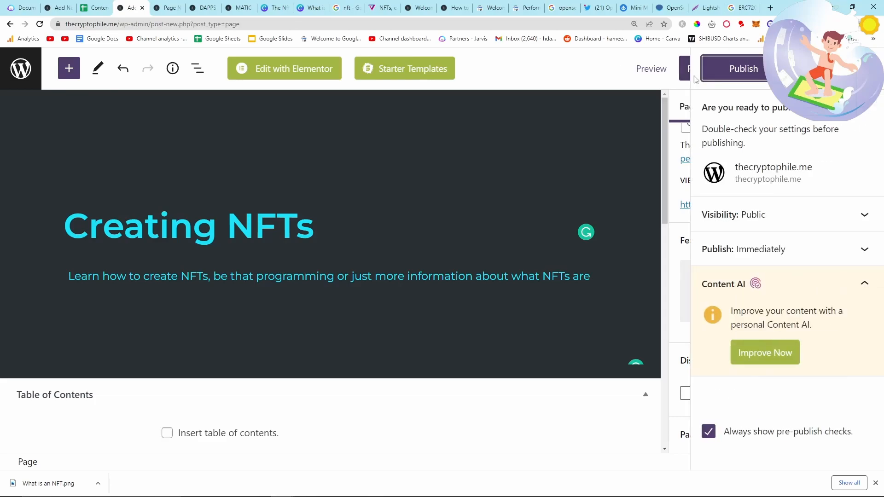
{"action": "left_click", "coordinate": [750, 76]}
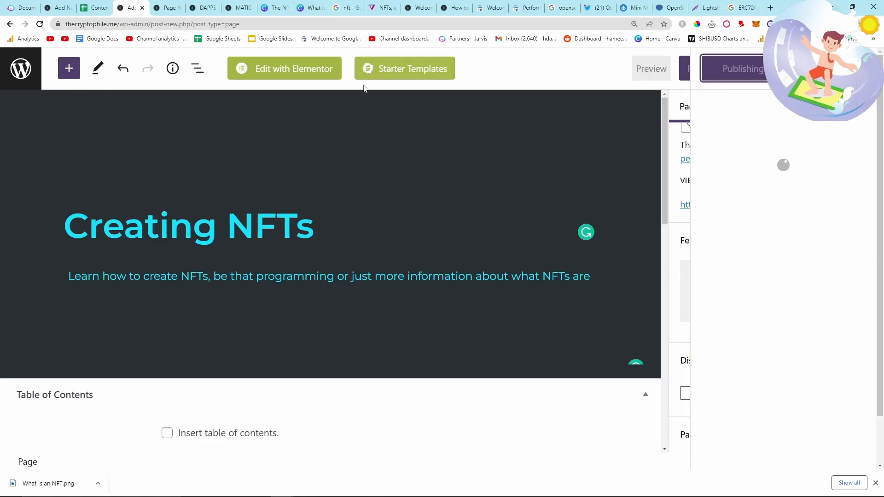
- Return to the editor of the non-fungible tokens article, update the page and reload the editor
{"action": "left_click", "coordinate": [58, 6]}
{"action": "scroll", "coordinate": [322, 272], "scroll_direction": "up", "scroll_amount": 4}
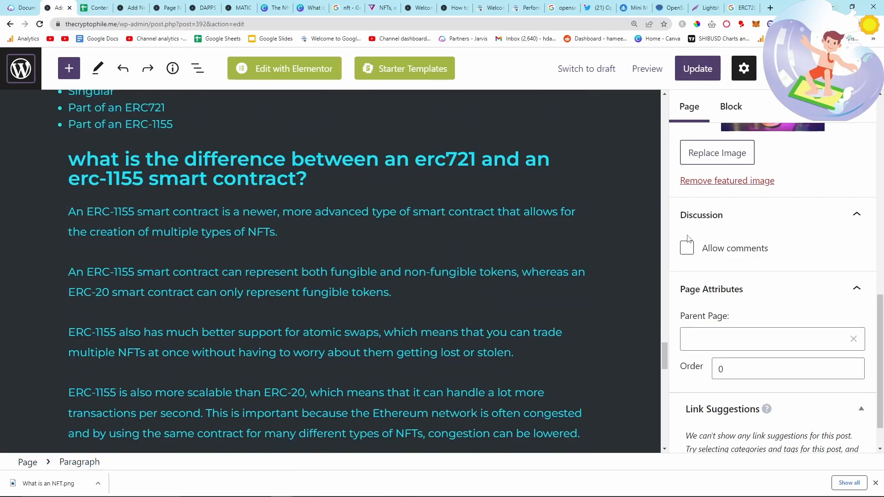
{"action": "scroll", "coordinate": [708, 244], "scroll_direction": "up", "scroll_amount": 4}
{"action": "scroll", "coordinate": [708, 243], "scroll_direction": "up", "scroll_amount": 3}
{"action": "scroll", "coordinate": [708, 243], "scroll_direction": "down", "scroll_amount": 8}
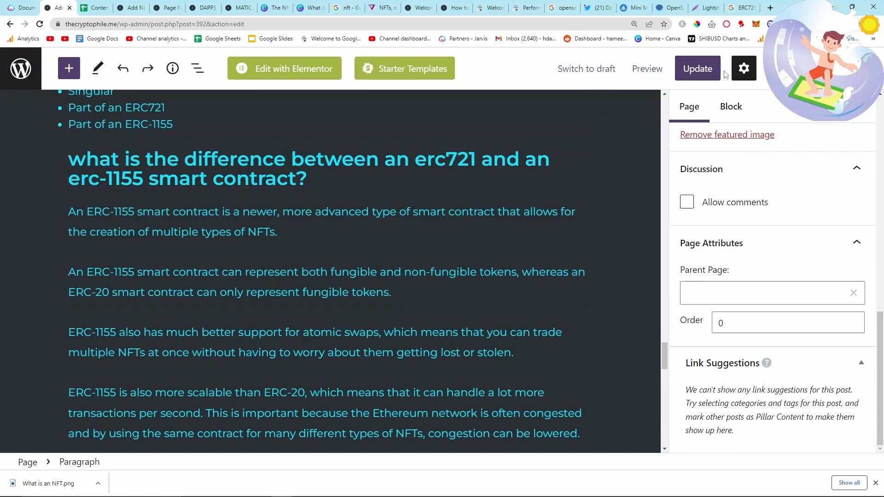
{"action": "left_click", "coordinate": [709, 70]}
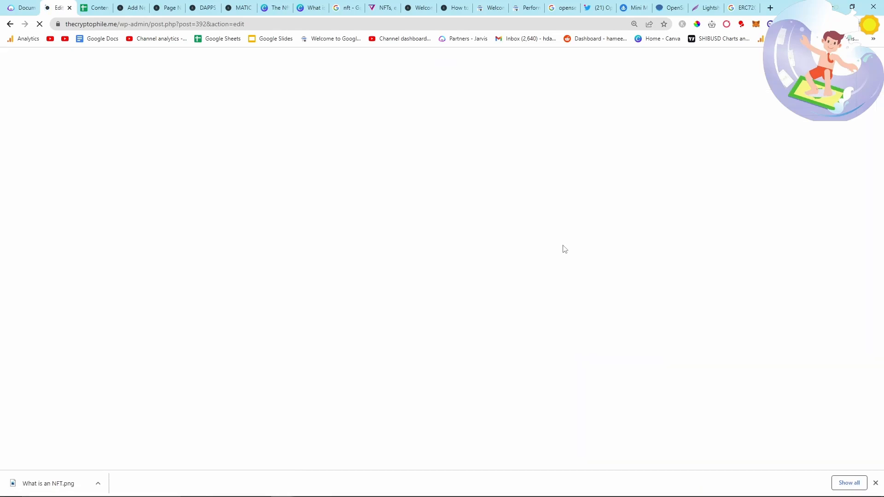
- Set Creating NFTs as the article's parent page and update the article
{"action": "scroll", "coordinate": [733, 300], "scroll_direction": "down", "scroll_amount": 2}
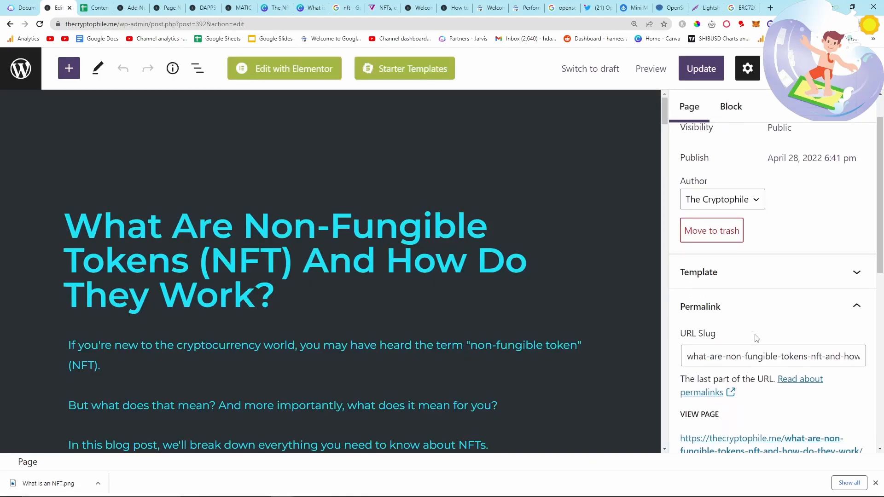
{"action": "scroll", "coordinate": [709, 297], "scroll_direction": "down", "scroll_amount": 8}
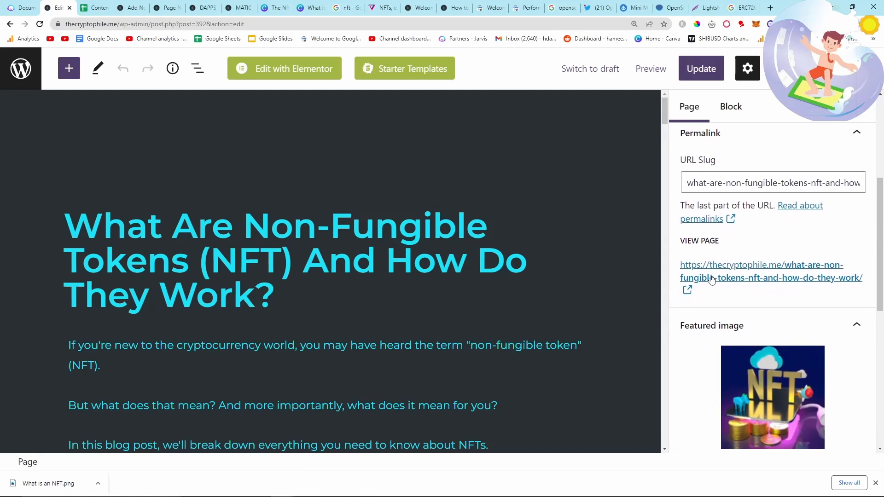
{"action": "scroll", "coordinate": [718, 318], "scroll_direction": "down", "scroll_amount": 2}
{"action": "left_click", "coordinate": [725, 322]}
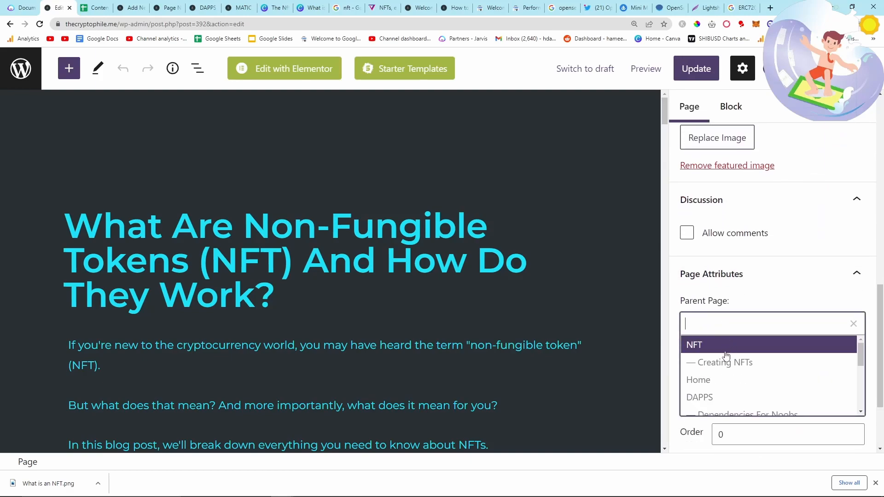
{"action": "left_click", "coordinate": [723, 363]}
{"action": "left_click", "coordinate": [677, 67]}
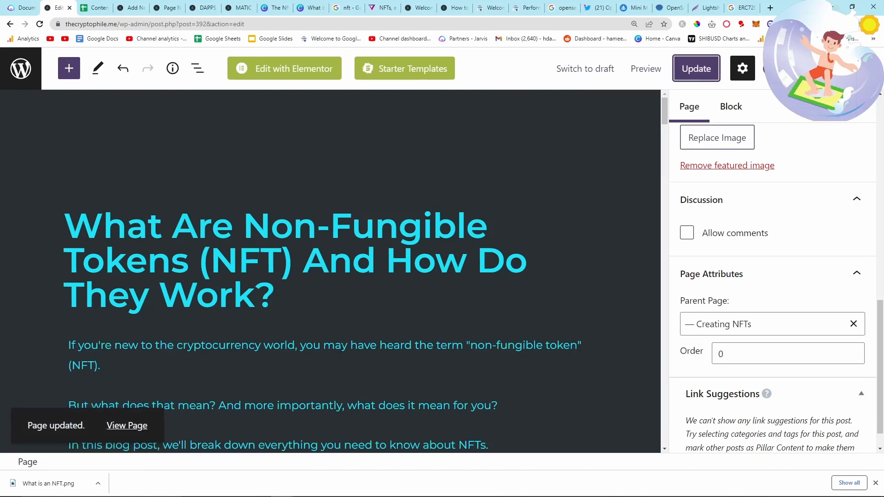
- View the published article, check its table of contents and jump to the section "How does owning an NFT work?"
{"action": "left_click", "coordinate": [132, 426]}
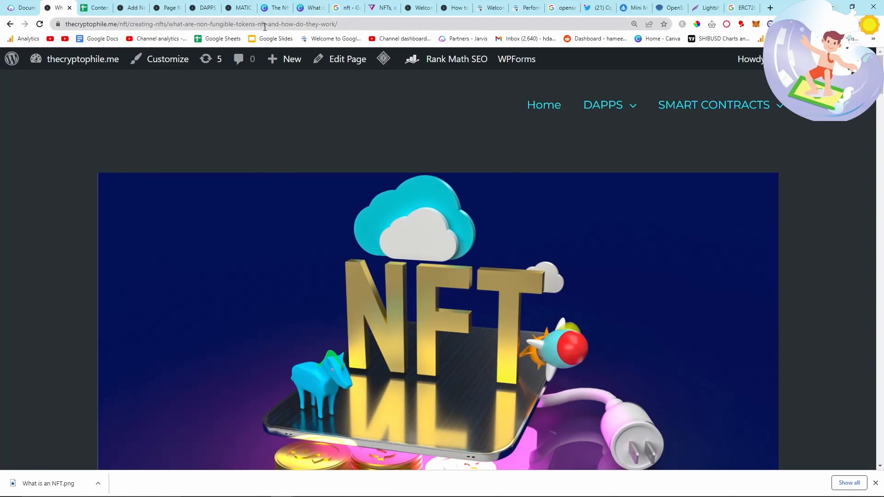
{"action": "scroll", "coordinate": [354, 215], "scroll_direction": "down", "scroll_amount": 15}
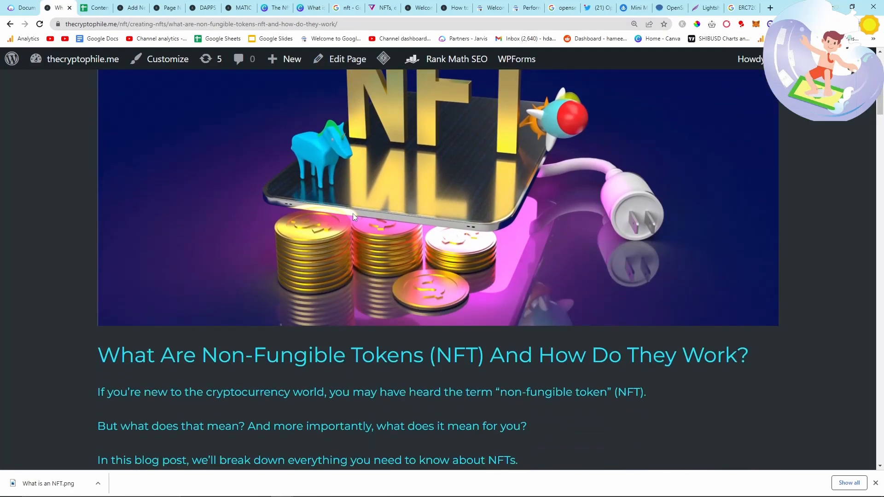
{"action": "scroll", "coordinate": [354, 216], "scroll_direction": "up", "scroll_amount": 1}
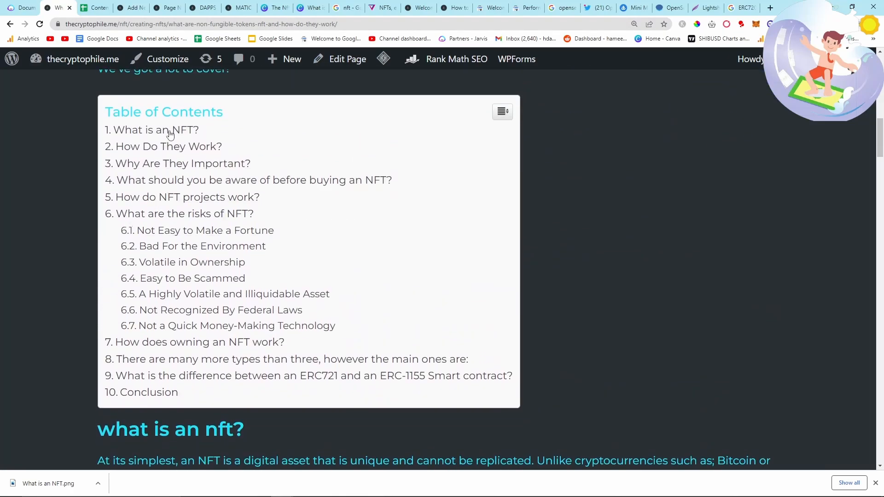
{"action": "scroll", "coordinate": [164, 267], "scroll_direction": "down", "scroll_amount": 5}
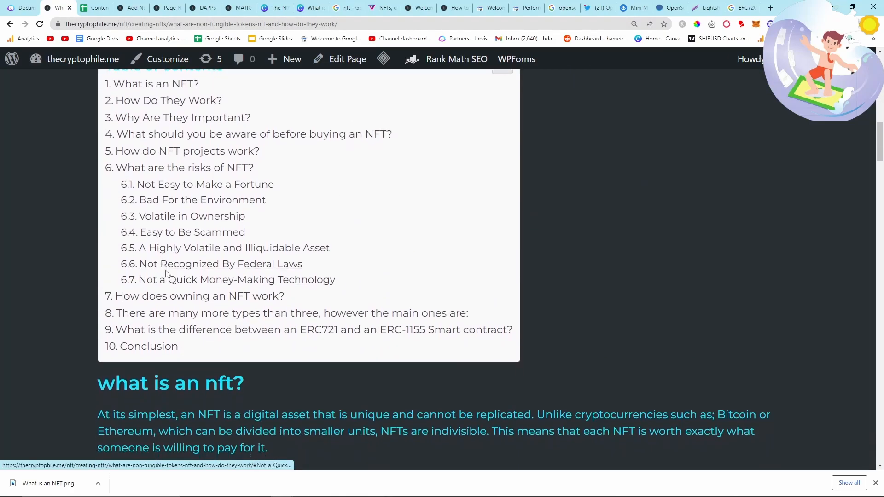
{"action": "scroll", "coordinate": [173, 296], "scroll_direction": "up", "scroll_amount": 4}
{"action": "left_click", "coordinate": [179, 298]}
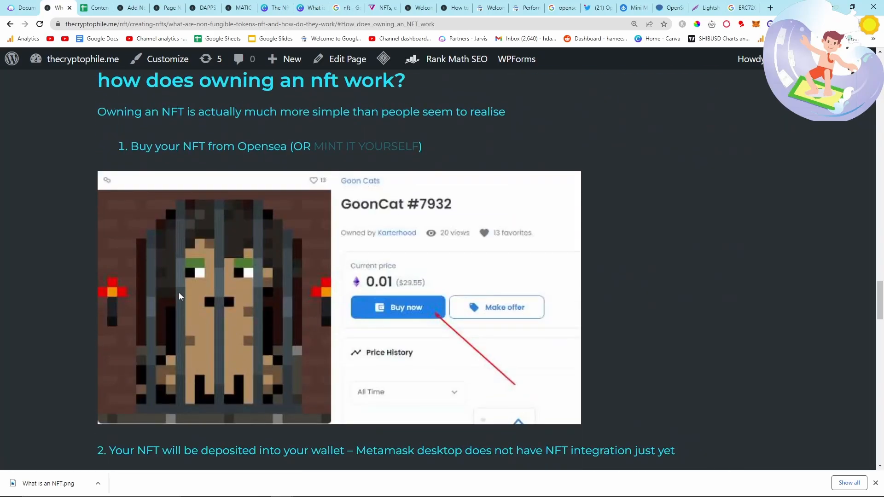
- Read through the published article's sections down to the ERC721 and ERC-1155 smart contract comparison
{"action": "middle_click", "coordinate": [47, 300]}
{"action": "middle_click", "coordinate": [39, 252]}
{"action": "scroll", "coordinate": [73, 295], "scroll_direction": "down", "scroll_amount": 5}
{"action": "scroll", "coordinate": [73, 295], "scroll_direction": "down", "scroll_amount": 20}
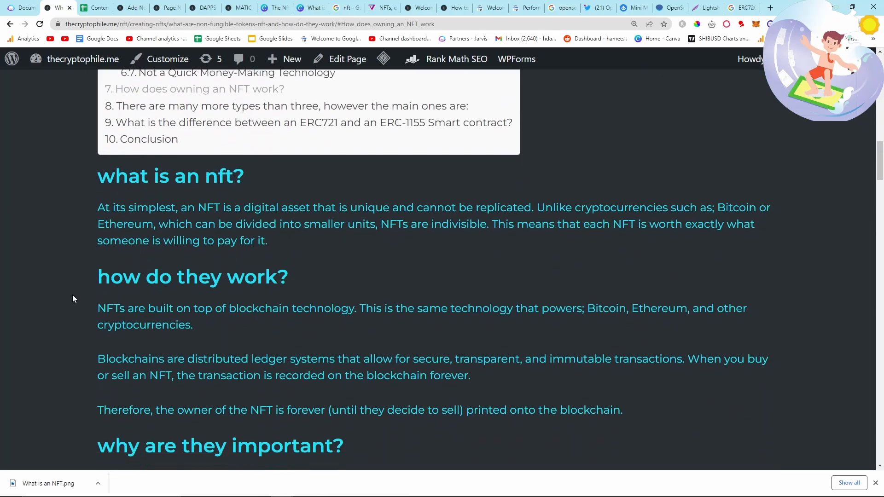
{"action": "scroll", "coordinate": [111, 315], "scroll_direction": "down", "scroll_amount": 20}
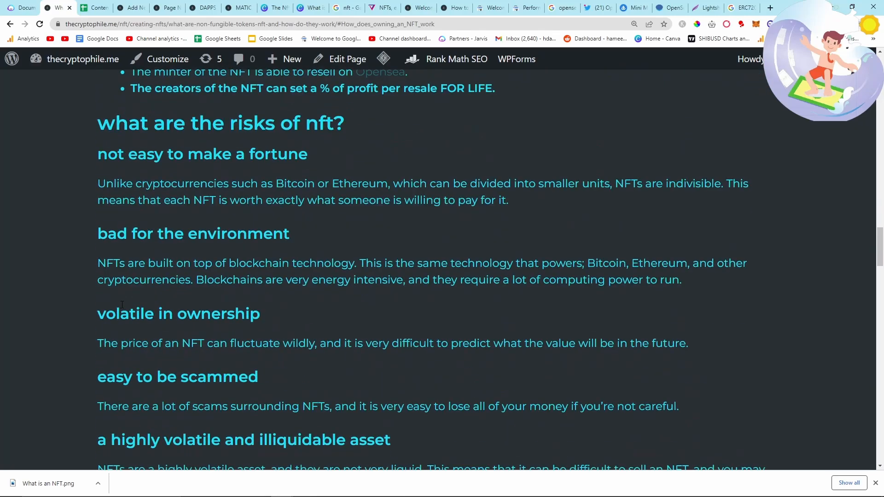
{"action": "scroll", "coordinate": [122, 304], "scroll_direction": "down", "scroll_amount": 10}
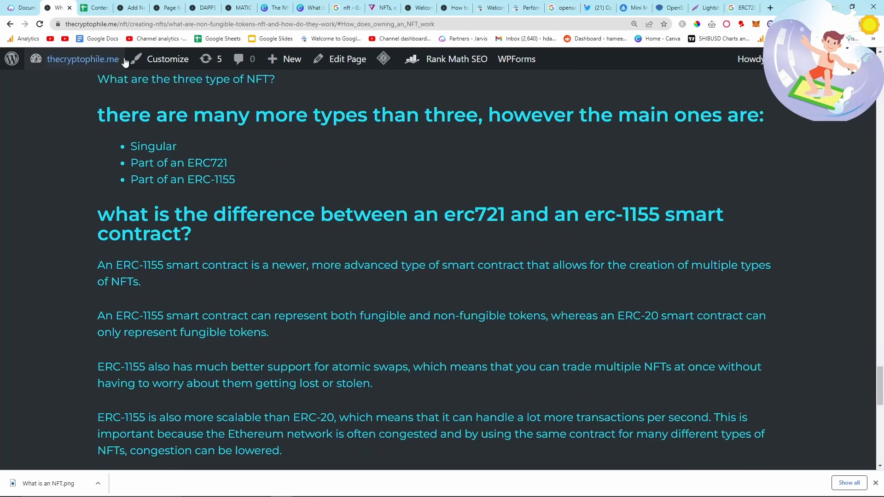
- Copy the published article's URL and inspect it in Google Search Console for thecryptophile.me
{"action": "left_click", "coordinate": [170, 24]}
{"action": "key", "text": "ctrl+c"}
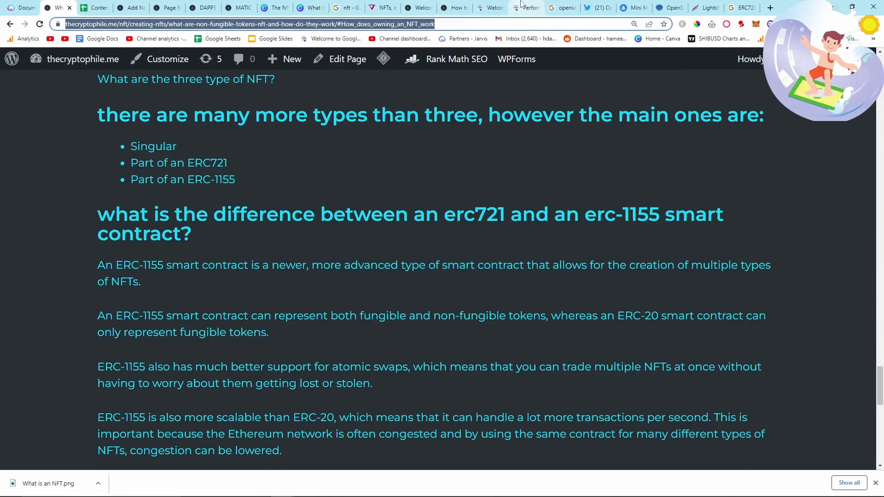
{"action": "left_click_drag", "start_coordinate": [521, 4], "coordinate": [428, 4]}
{"action": "left_click", "coordinate": [375, 65]}
{"action": "type", "text": "https://thecryptophile.me/what-are-non-fungible-tokens-nft-and-how-do-they-work/#How_does_owning_an_NFT_work"}
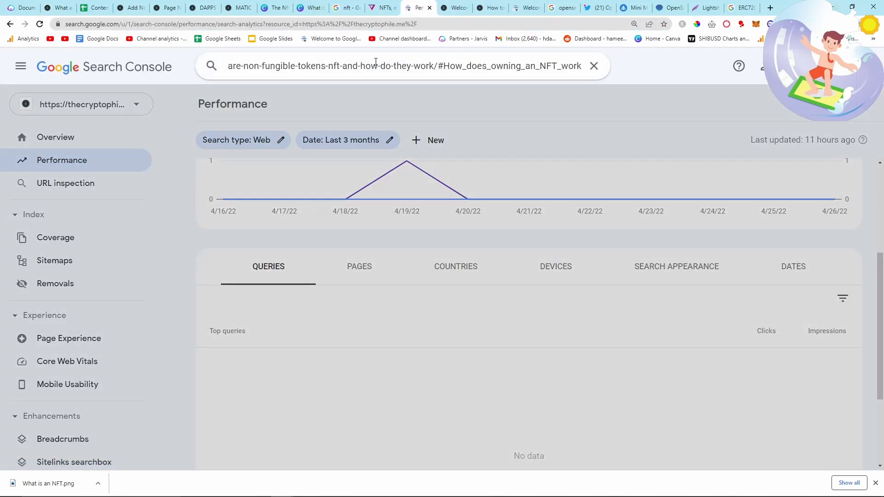
{"action": "key", "text": "Return"}
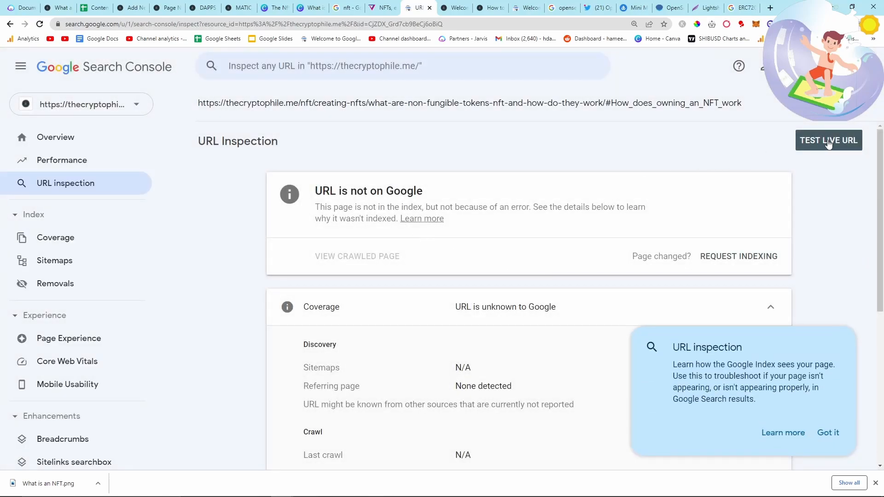
- Try inspecting the article URL with the "#" removed before "How_does_owning_an_NFT_work" and test the live URL
{"action": "left_click", "coordinate": [828, 145]}
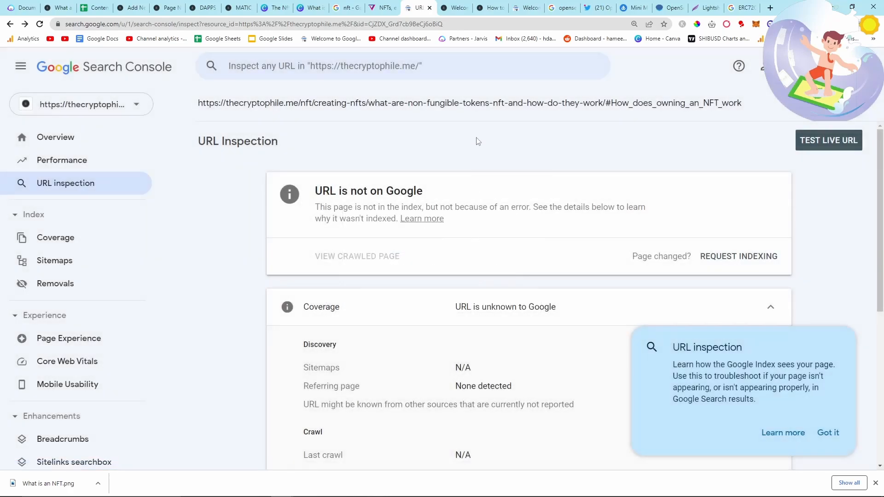
{"action": "left_click", "coordinate": [551, 69]}
{"action": "key", "text": "ctrl+v"}
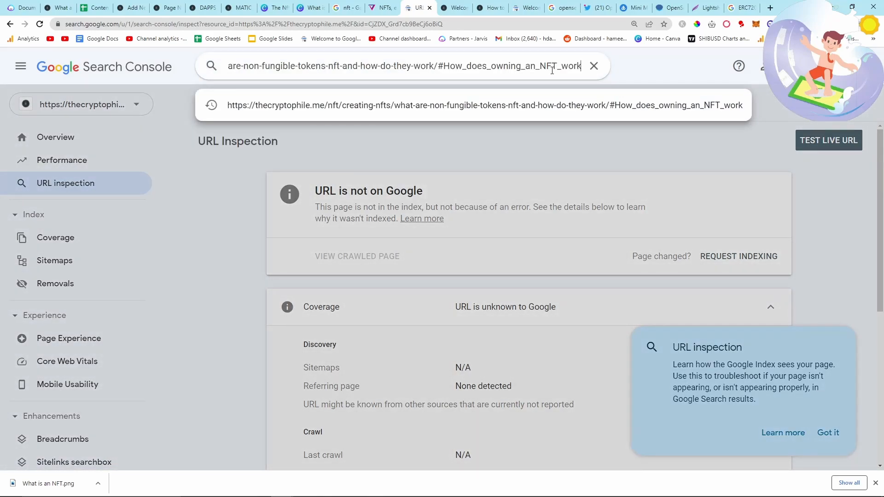
{"action": "left_click", "coordinate": [444, 66]}
{"action": "key", "text": "BackSpace"}
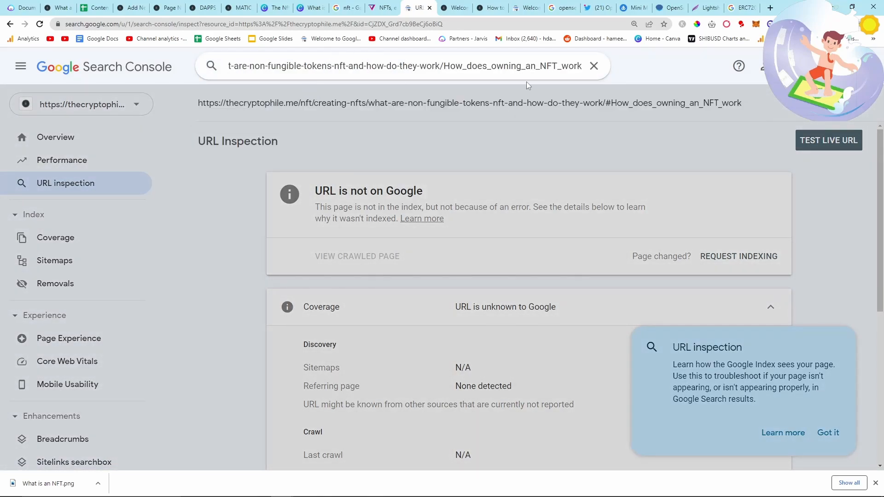
{"action": "key", "text": "Return"}
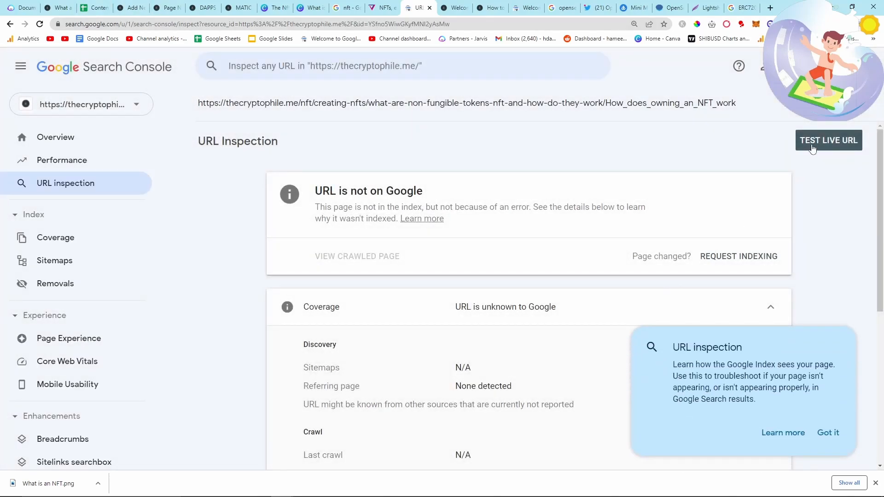
{"action": "left_click", "coordinate": [812, 148]}
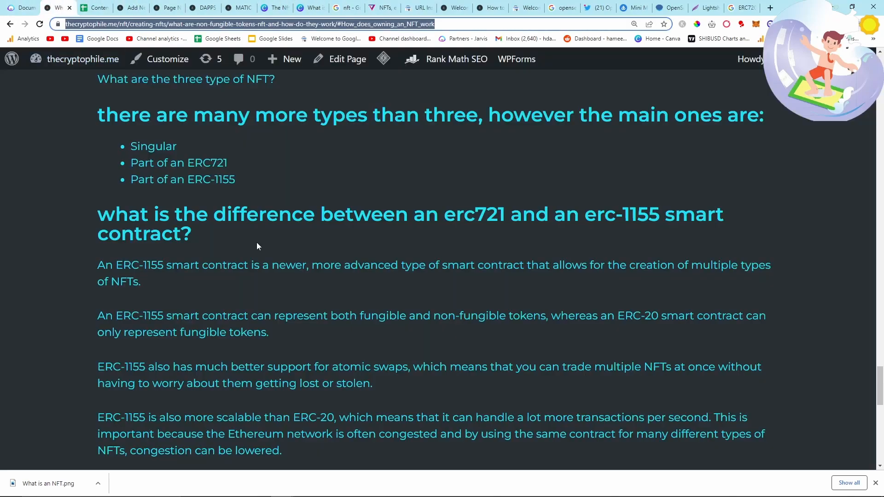
- Load the article's URL in another tab and reload the published article to check that it opens
{"action": "scroll", "coordinate": [255, 242], "scroll_direction": "up", "scroll_amount": 4}
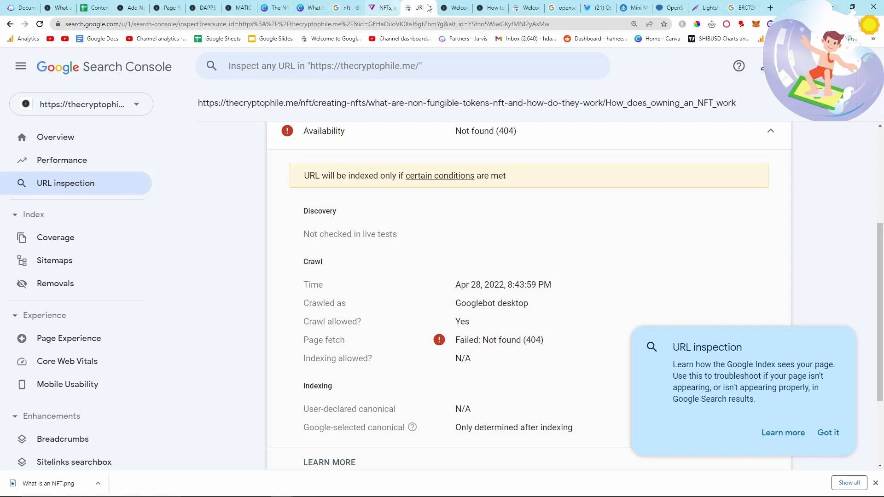
{"action": "left_click", "coordinate": [445, 8]}
{"action": "left_click", "coordinate": [440, 21]}
{"action": "key", "text": "ctrl+v"}
{"action": "key", "text": "Return"}
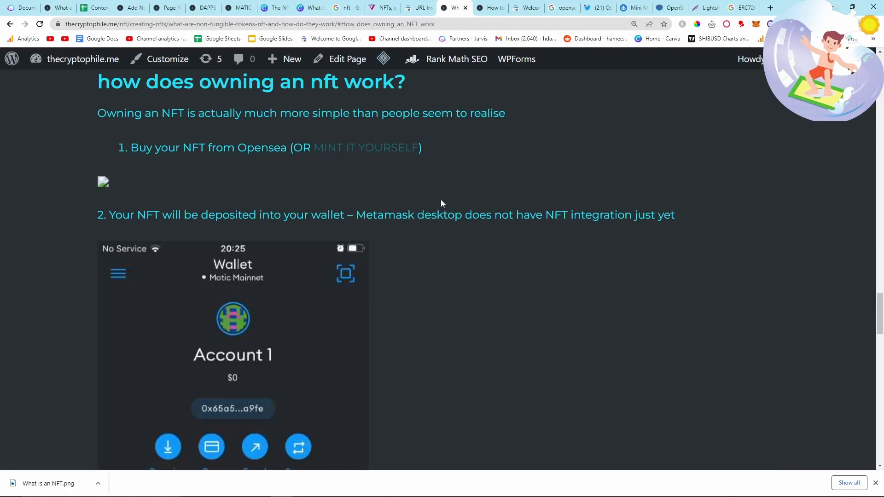
{"action": "left_click", "coordinate": [29, 8]}
{"action": "left_click", "coordinate": [59, 6]}
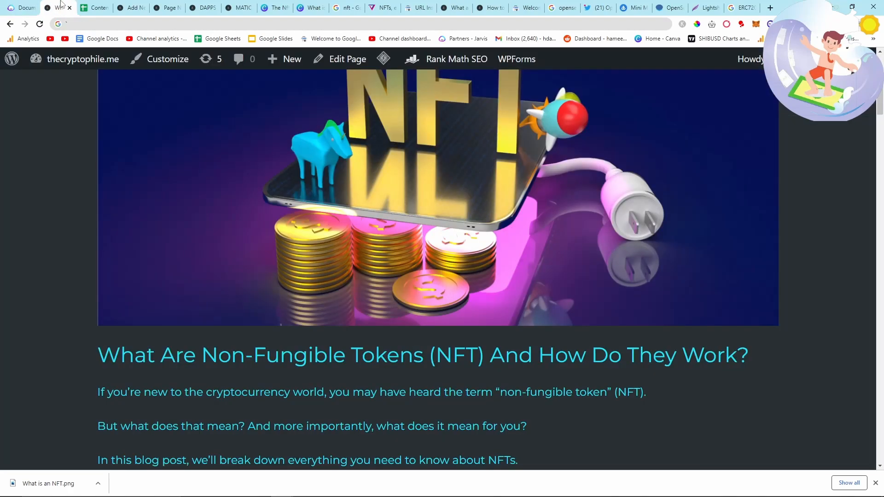
{"action": "key", "text": "F5"}
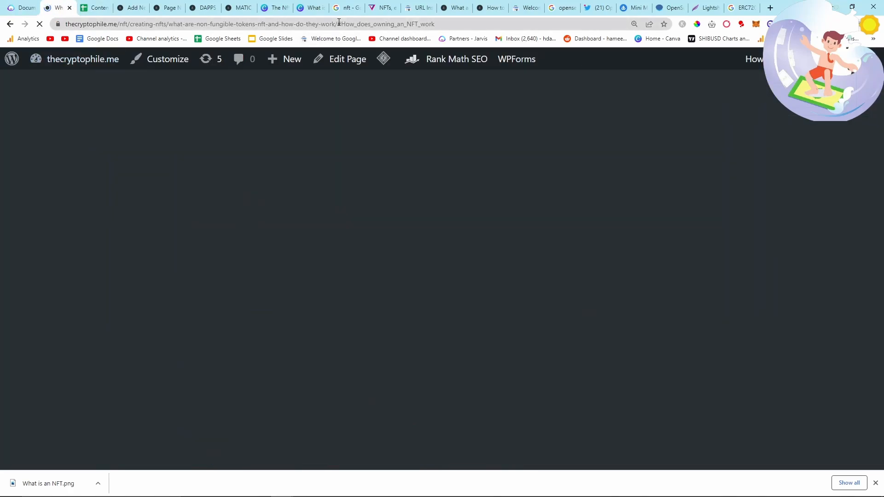
{"action": "scroll", "coordinate": [98, 256], "scroll_direction": "up", "scroll_amount": 5}
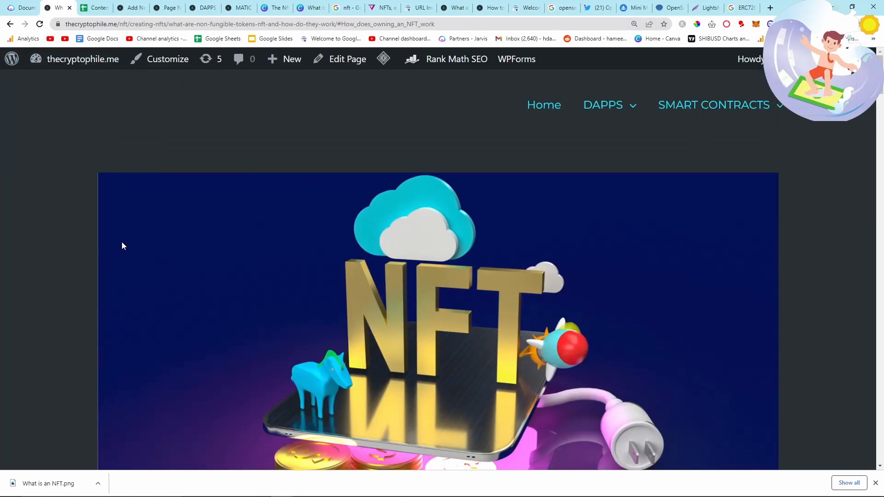
- Return to the article's editor, update the page and view it at its plain URL without the section anchor
{"action": "left_click", "coordinate": [566, 117]}
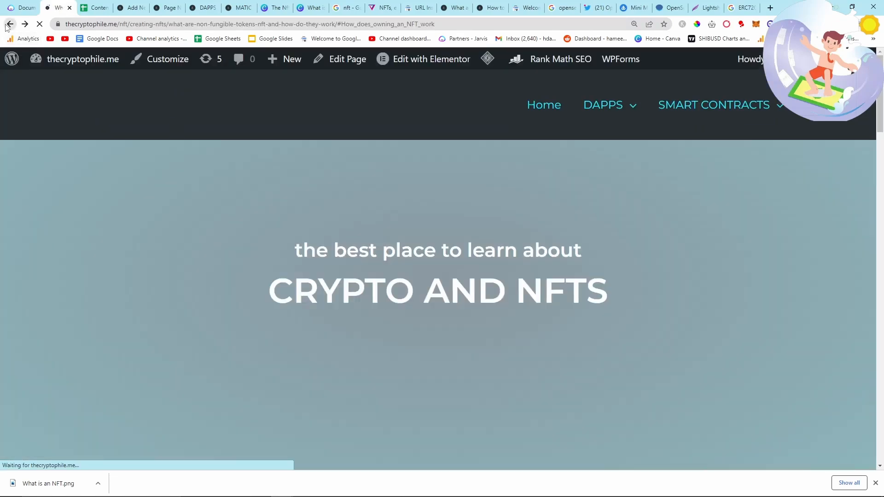
{"action": "left_click", "coordinate": [8, 25]}
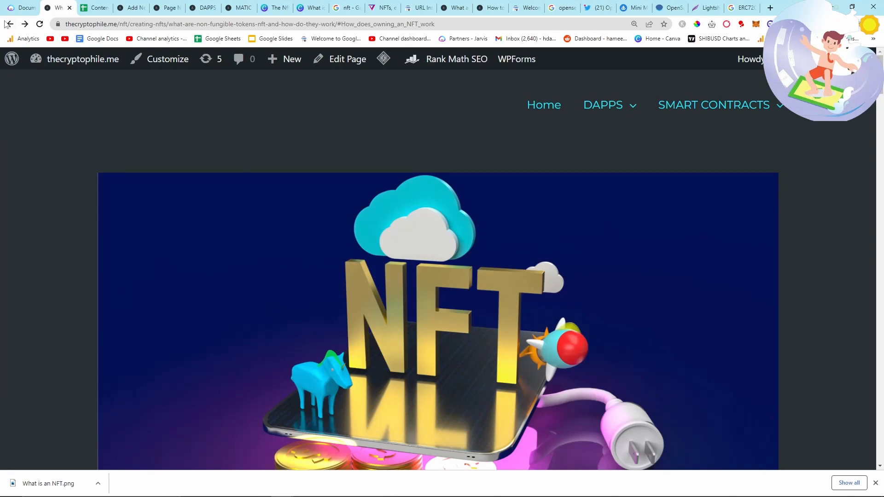
{"action": "left_click", "coordinate": [7, 25]}
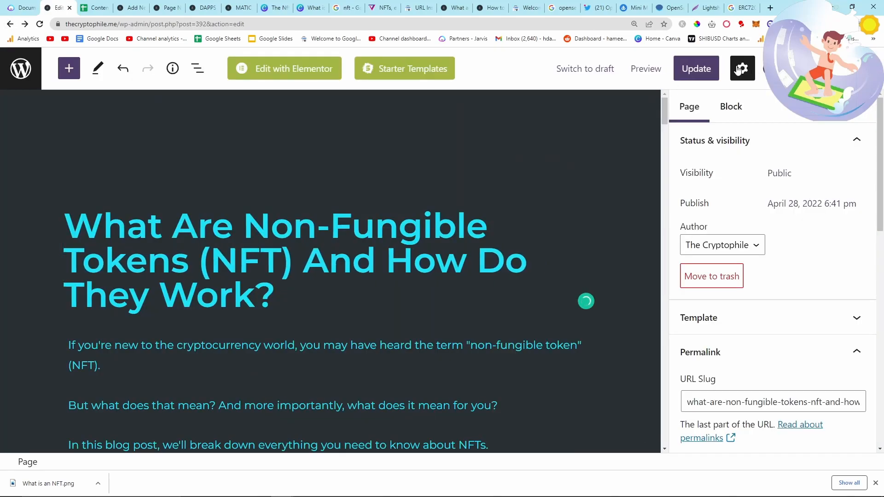
{"action": "left_click", "coordinate": [705, 71]}
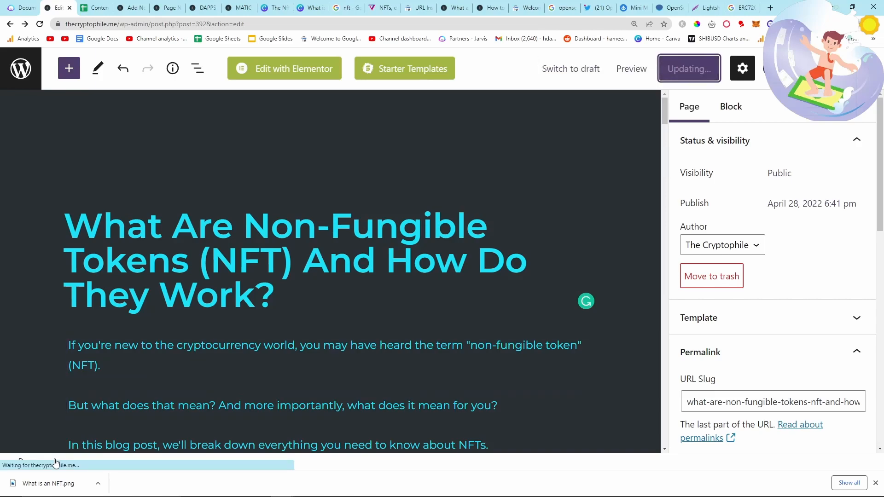
{"action": "left_click", "coordinate": [125, 425]}
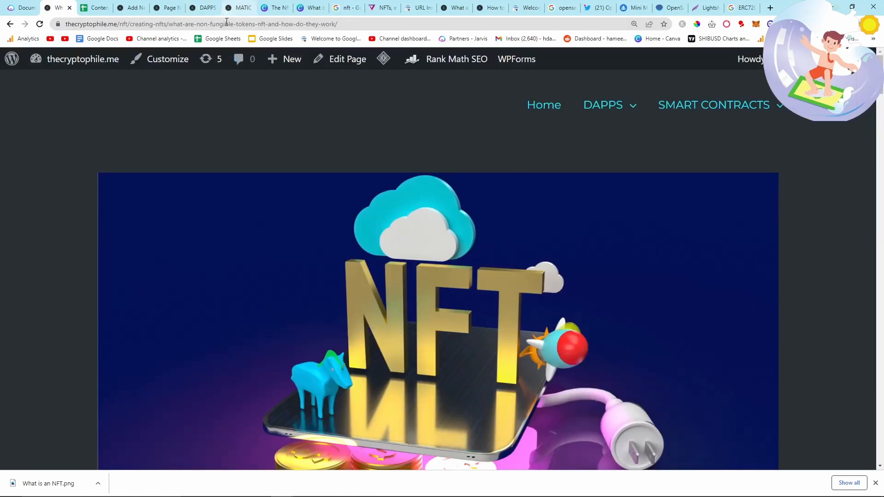
{"action": "left_click", "coordinate": [423, 7]}
{"action": "left_click", "coordinate": [371, 66]}
{"action": "type", "text": "https://thecryptophile.me/nft/creating-nfts/what-are-non-fungible-tokens-nft-and-how-do-they-work/"}
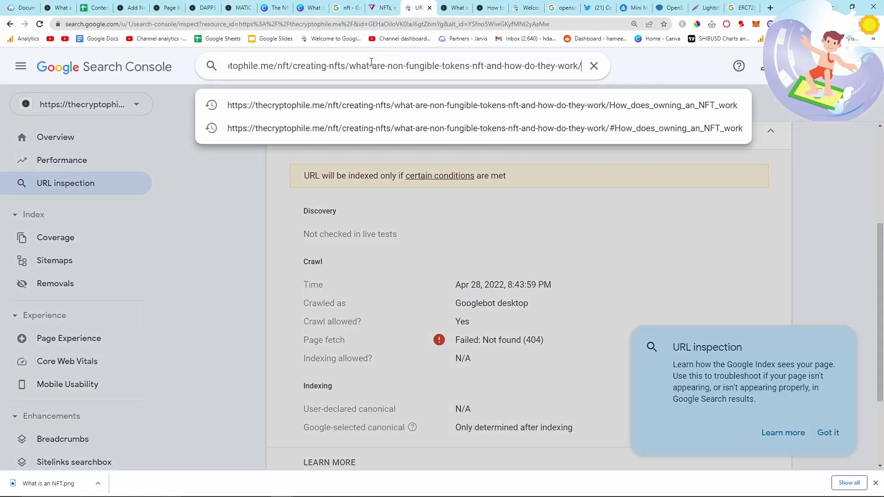
{"action": "key", "text": "Return"}
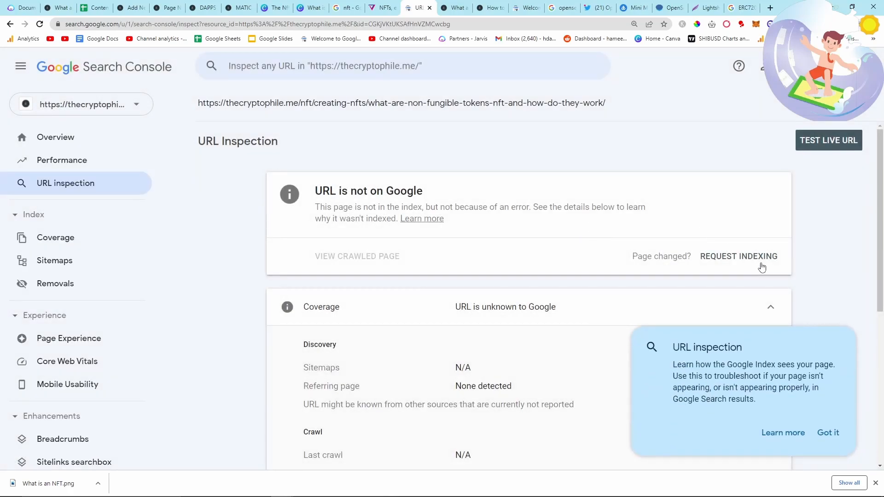
{"action": "left_click", "coordinate": [765, 261]}
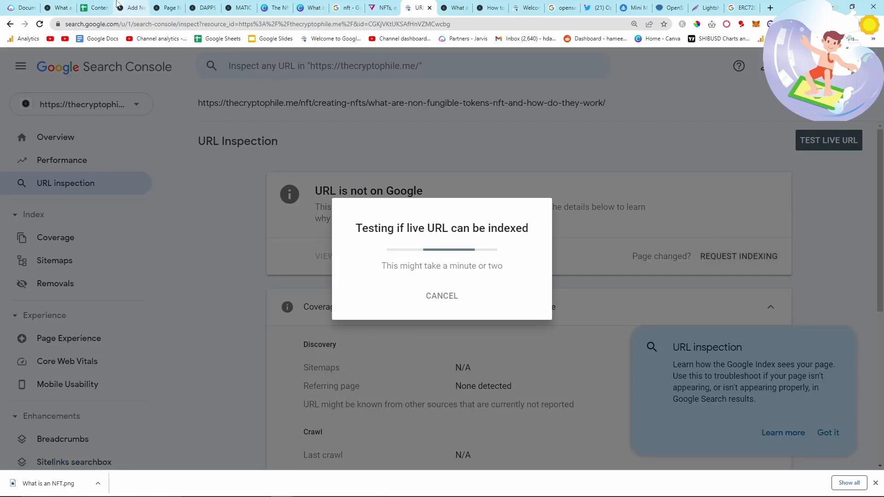
- Check the section anchor in the article's URL by jumping to "Volatile in Ownership", and check the indexing test's progress
{"action": "left_click", "coordinate": [61, 7]}
{"action": "scroll", "coordinate": [200, 116], "scroll_direction": "down", "scroll_amount": 10}
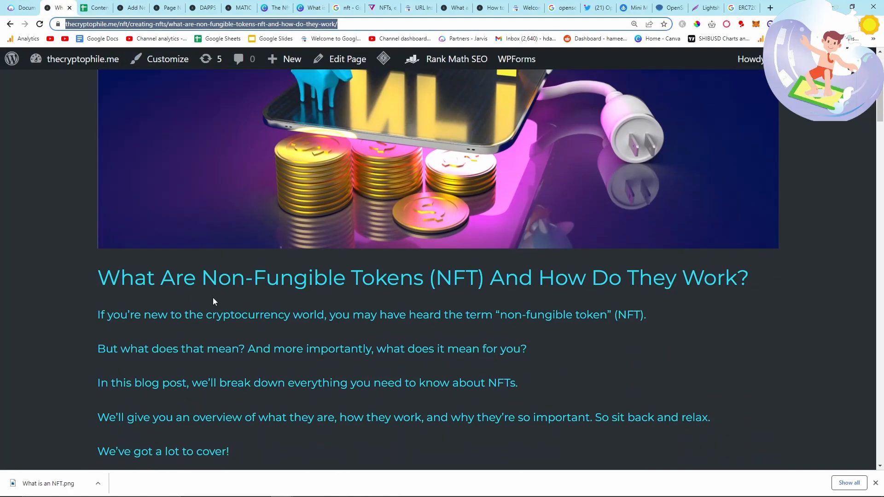
{"action": "scroll", "coordinate": [188, 212], "scroll_direction": "up", "scroll_amount": 1}
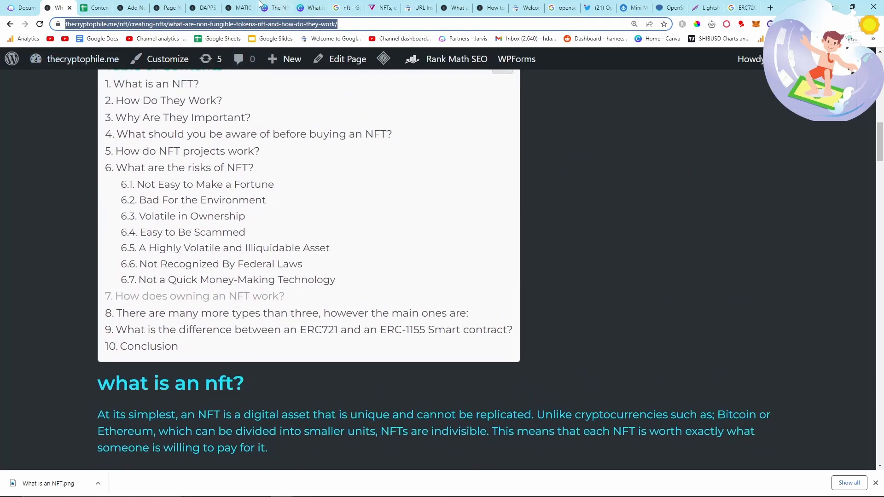
{"action": "left_click", "coordinate": [193, 216]}
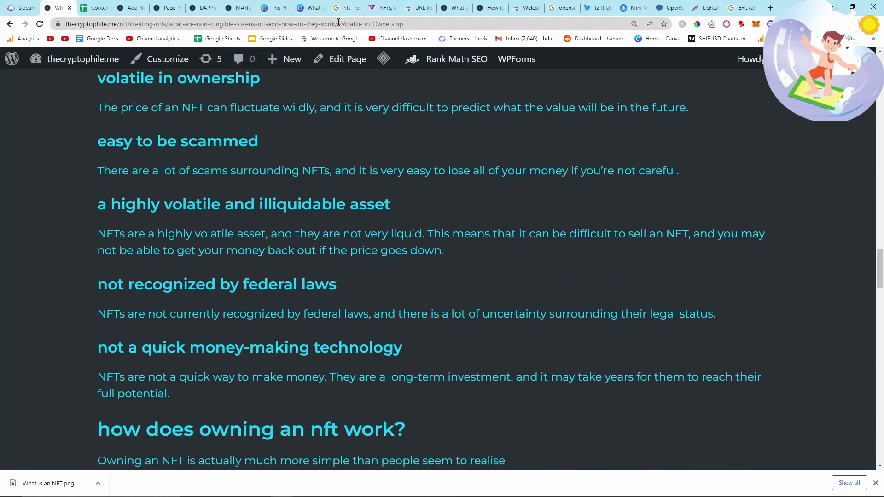
{"action": "left_click_drag", "start_coordinate": [358, 24], "coordinate": [431, 22]}
{"action": "left_click", "coordinate": [417, 7]}
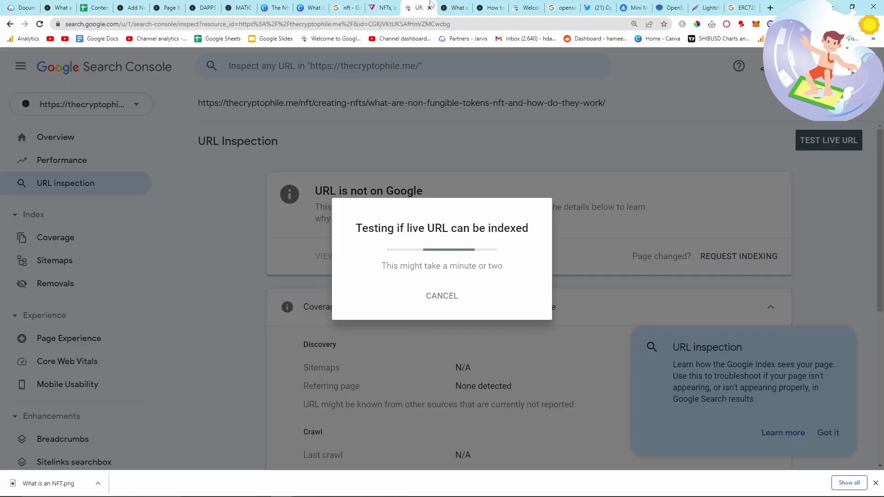
- Open the site's WordPress dashboard from the published article and list all its pages
{"action": "left_click", "coordinate": [58, 7]}
{"action": "scroll", "coordinate": [46, 156], "scroll_direction": "up", "scroll_amount": 4}
{"action": "mouse_move", "coordinate": [13, 67]}
{"action": "mouse_move", "coordinate": [83, 58]}
{"action": "left_click", "coordinate": [78, 85]}
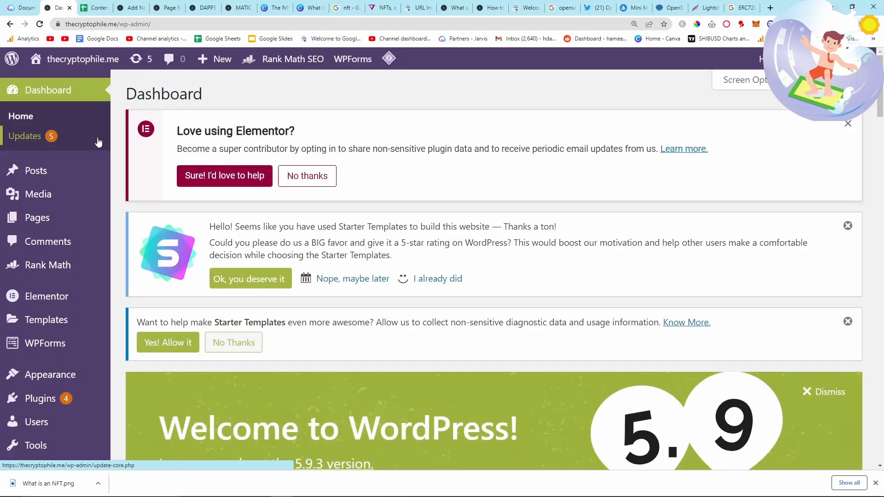
{"action": "mouse_move", "coordinate": [47, 225]}
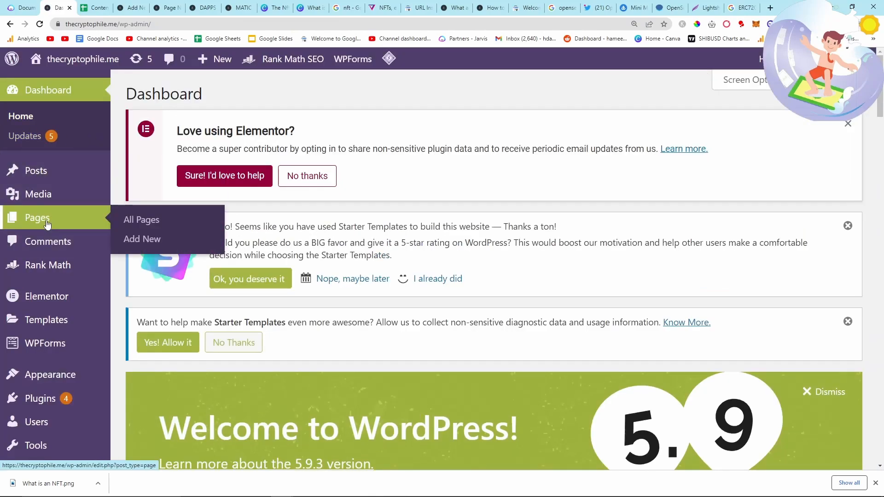
{"action": "left_click", "coordinate": [130, 221]}
{"action": "scroll", "coordinate": [240, 340], "scroll_direction": "down", "scroll_amount": 8}
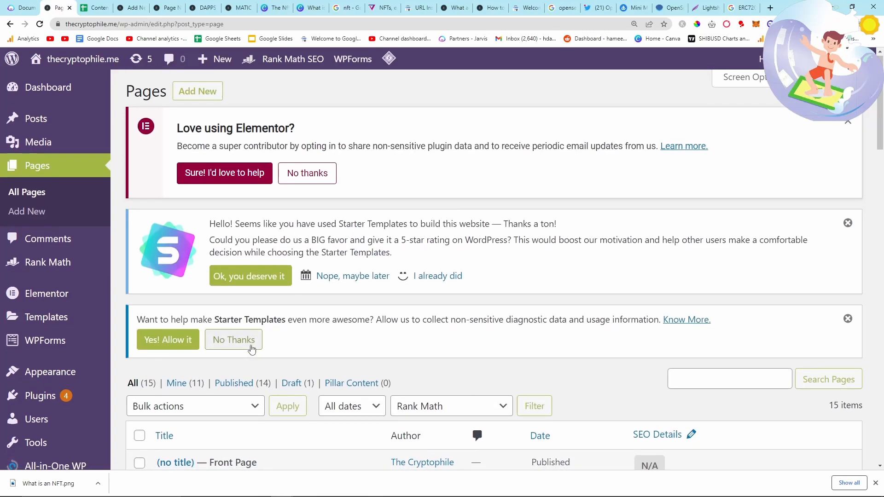
{"action": "scroll", "coordinate": [248, 338], "scroll_direction": "down", "scroll_amount": 9}
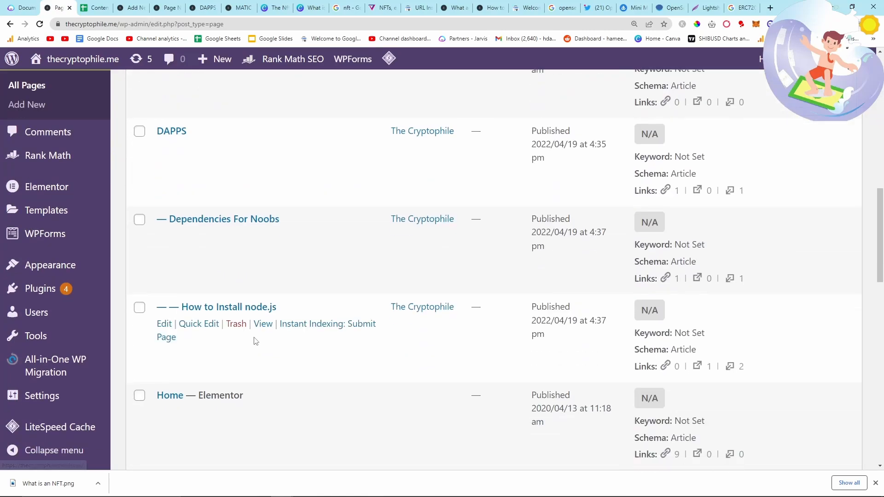
{"action": "left_click", "coordinate": [164, 183]}
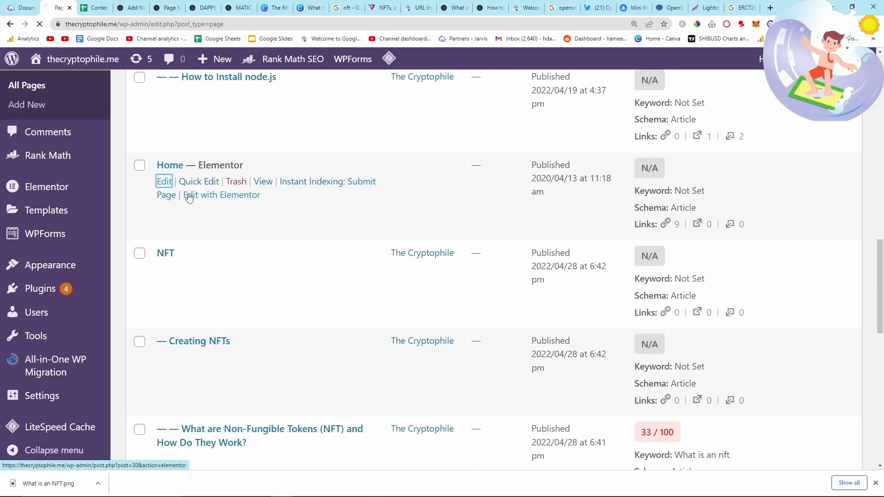
{"action": "scroll", "coordinate": [236, 349], "scroll_direction": "down", "scroll_amount": 8}
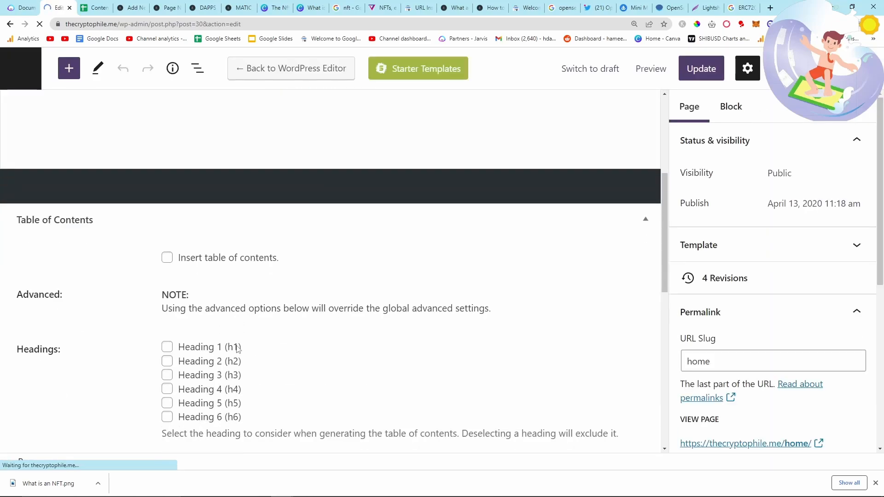
{"action": "left_click", "coordinate": [12, 26]}
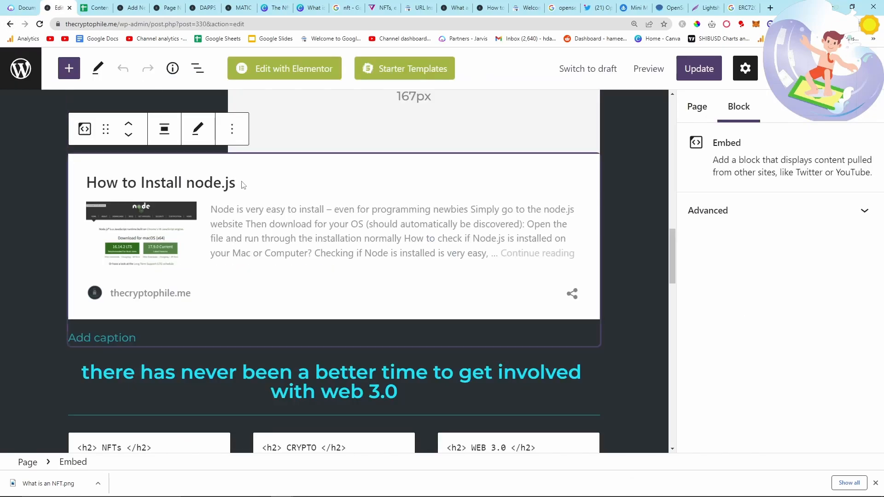
- Duplicate the "How to Install node.js" embed block on the front page and open the copy's embed URL for editing
{"action": "left_click", "coordinate": [232, 134]}
{"action": "left_click", "coordinate": [262, 224]}
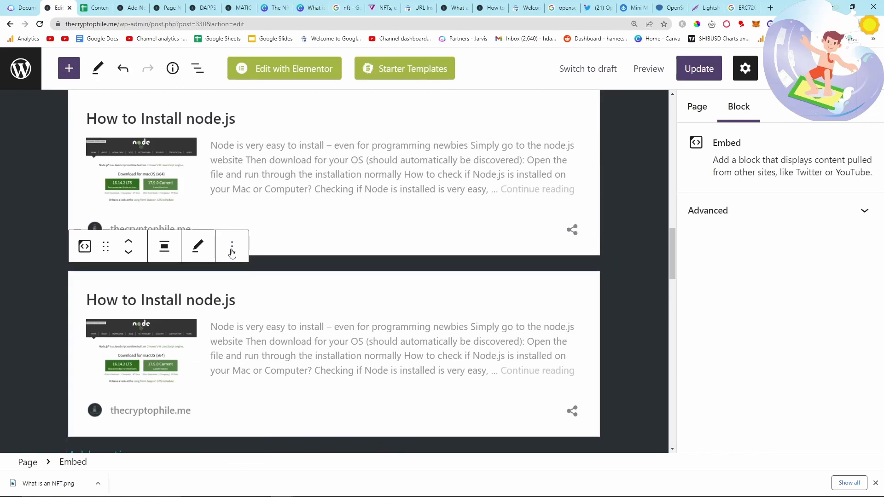
{"action": "scroll", "coordinate": [251, 385], "scroll_direction": "down", "scroll_amount": 1}
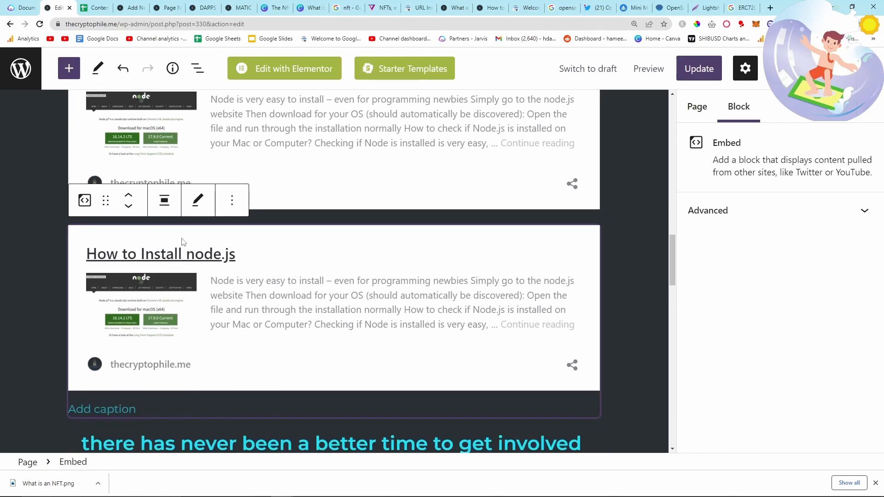
{"action": "left_click", "coordinate": [84, 201]}
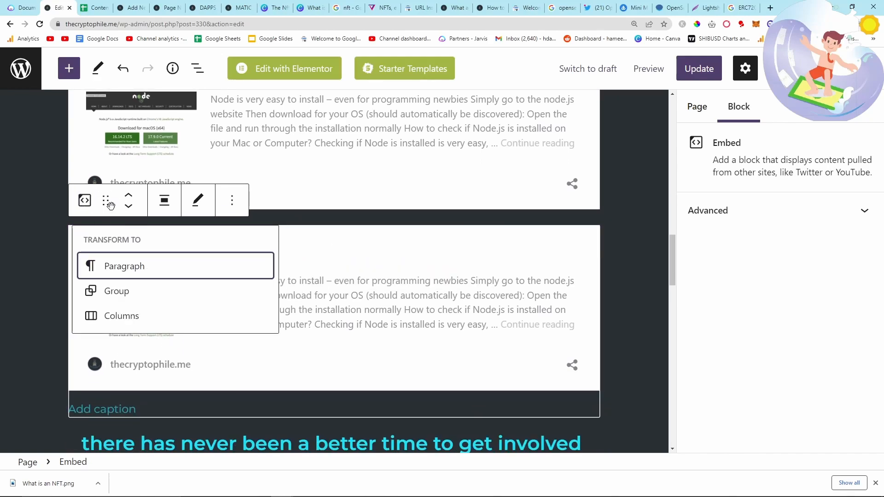
{"action": "left_click", "coordinate": [105, 200]}
{"action": "left_click", "coordinate": [198, 201]}
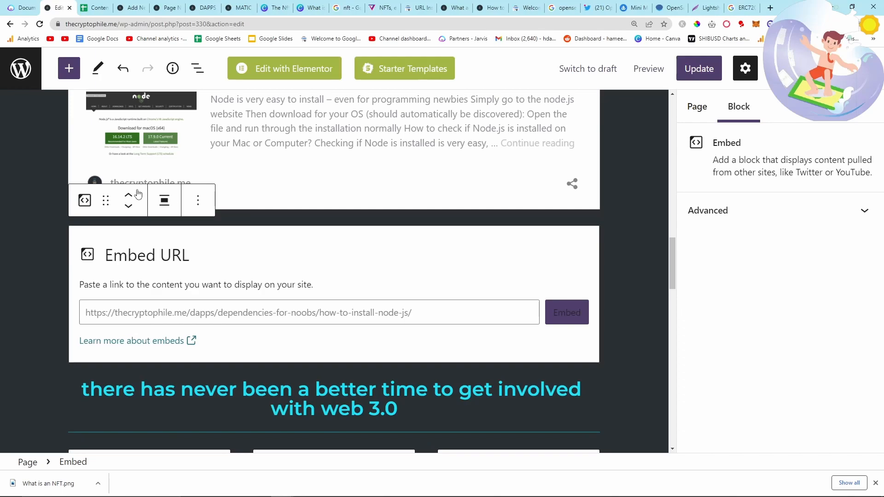
- Open the published article on what non-fungible tokens are and strip the section anchor #How_does_owning_an_NFT_work from its URL
{"action": "left_click", "coordinate": [133, 8]}
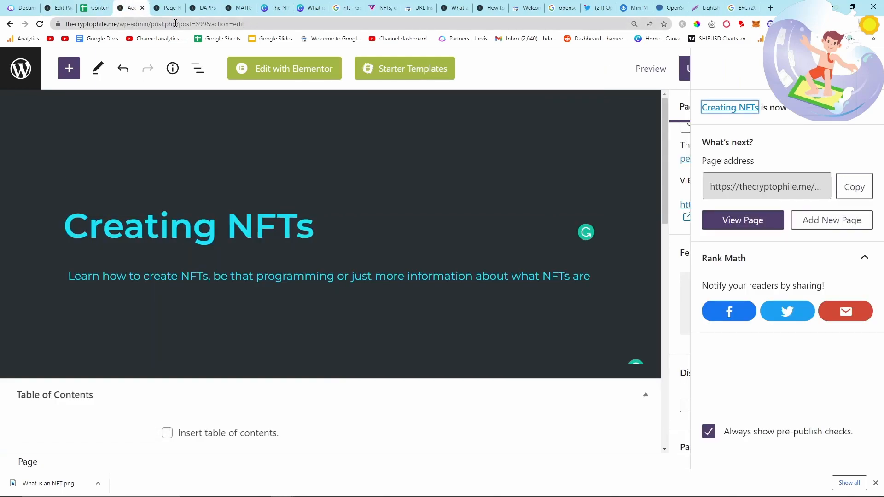
{"action": "left_click", "coordinate": [97, 26]}
{"action": "type", "text": "the"}
{"action": "key", "text": "Right"}
{"action": "type", "text": "/nft"}
{"action": "key", "text": "Down"}
{"action": "key", "text": "Down"}
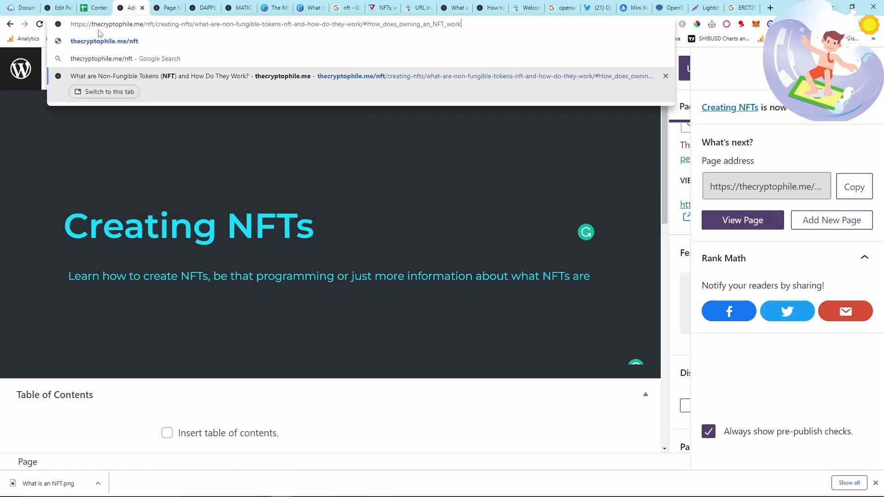
{"action": "key", "text": "Return"}
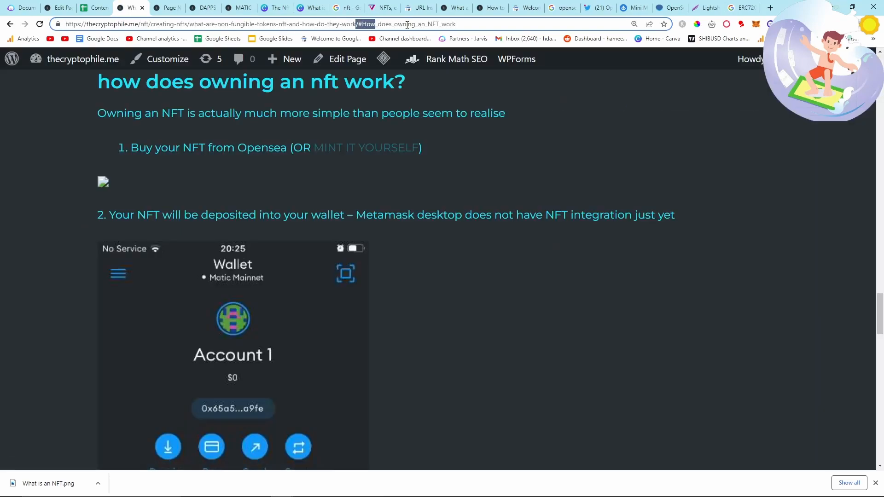
{"action": "left_click_drag", "start_coordinate": [356, 24], "coordinate": [537, 25]}
{"action": "key", "text": "BackSpace"}
{"action": "key", "text": "Return"}
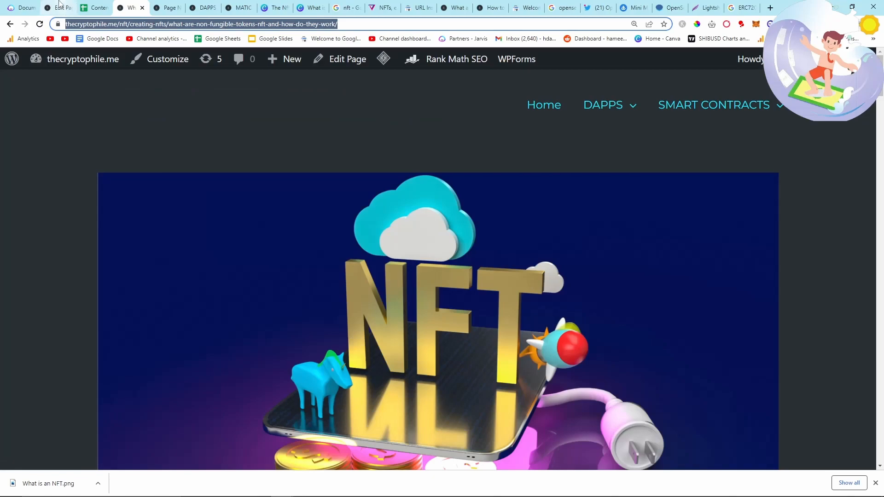
{"action": "left_click", "coordinate": [58, 8]}
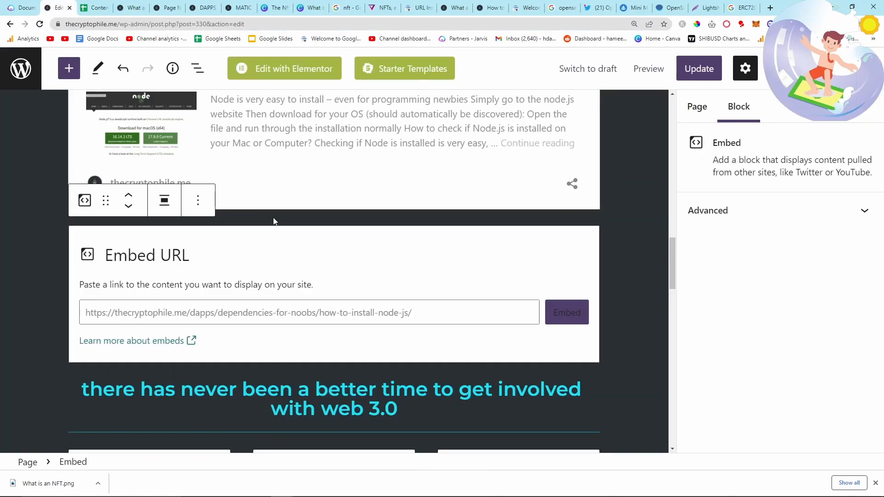
{"action": "left_click", "coordinate": [199, 306]}
{"action": "type", "text": "https://thecryptophile.me/nft/creating-nfts/what-are-non-fungible-tokens-nft-and-how-do-they-work/"}
{"action": "key", "text": "ctrl+a"}
{"action": "type", "text": "https://thecryptophile.me/nft/creating-nfts/what-are-non-fungible-tokens-nft-and-how-do-they-work/"}
{"action": "left_click", "coordinate": [569, 312]}
{"action": "scroll", "coordinate": [387, 322], "scroll_direction": "down", "scroll_amount": 5}
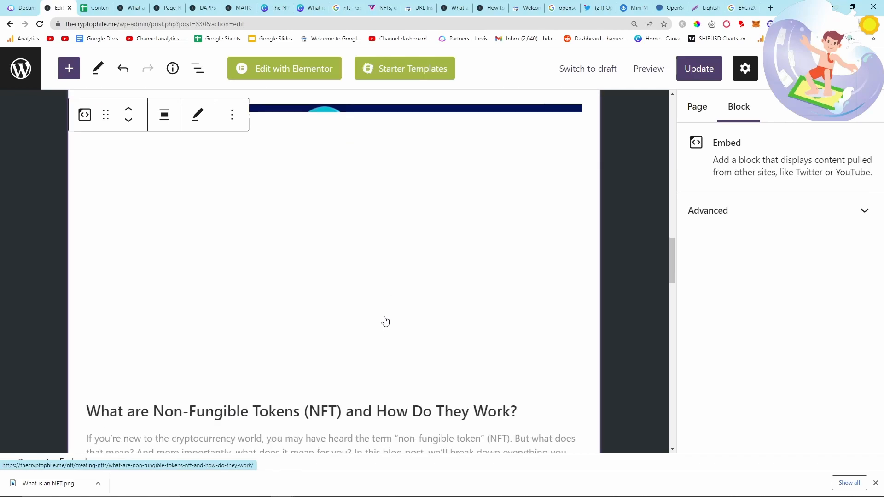
{"action": "scroll", "coordinate": [400, 300], "scroll_direction": "up", "scroll_amount": 4}
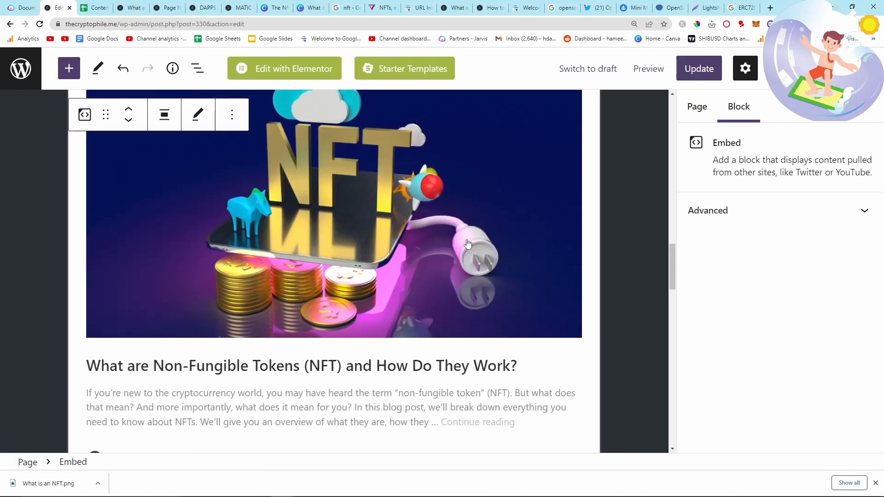
- Check the NFT article embed below the "How to Install node.js" block and update the front page
{"action": "scroll", "coordinate": [453, 292], "scroll_direction": "up", "scroll_amount": 13}
{"action": "scroll", "coordinate": [452, 296], "scroll_direction": "down", "scroll_amount": 7}
{"action": "left_click", "coordinate": [451, 297]}
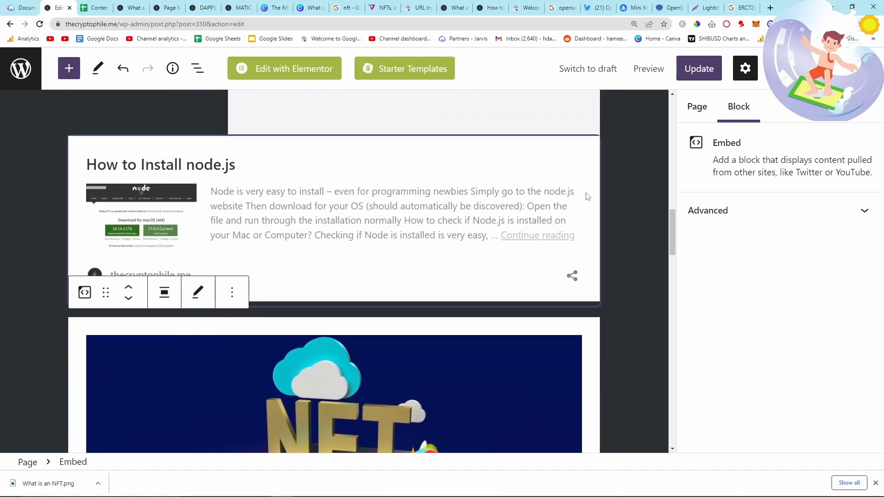
{"action": "left_click", "coordinate": [699, 68]}
{"action": "scroll", "coordinate": [425, 269], "scroll_direction": "down", "scroll_amount": 4}
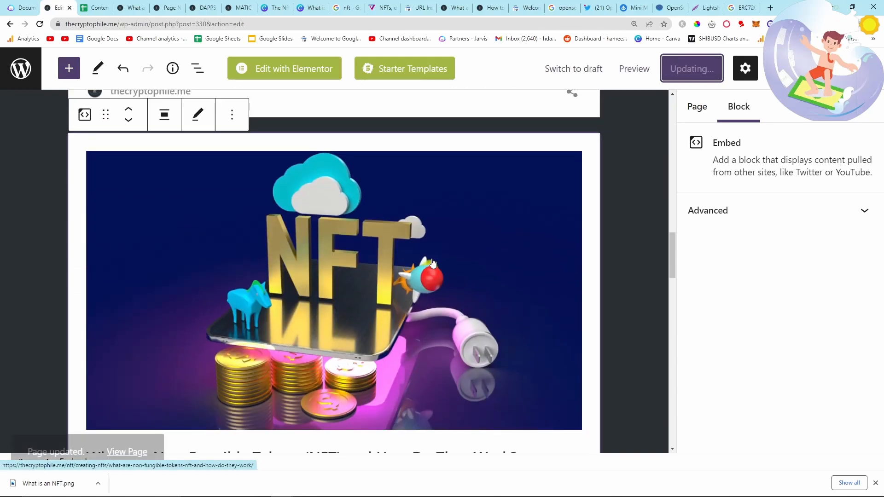
{"action": "scroll", "coordinate": [428, 265], "scroll_direction": "down", "scroll_amount": 5}
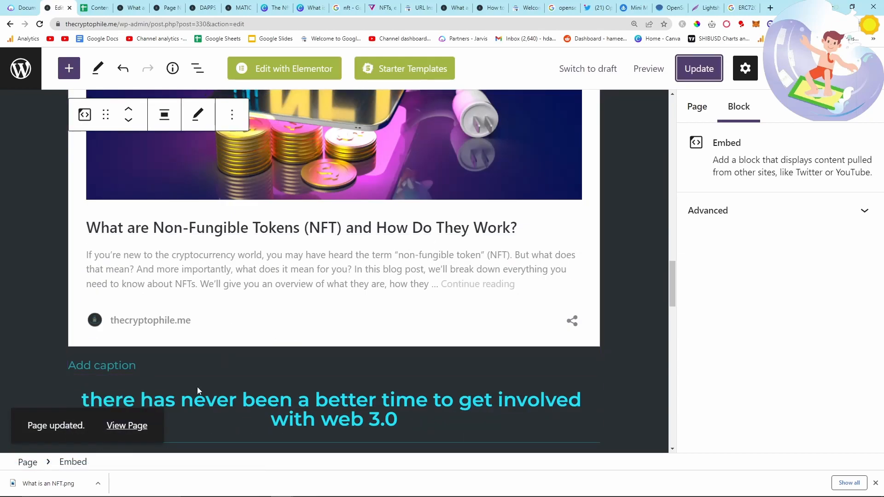
- View the live front page and examine how the embedded NFT article card displays below the node.js one
{"action": "left_click", "coordinate": [131, 426]}
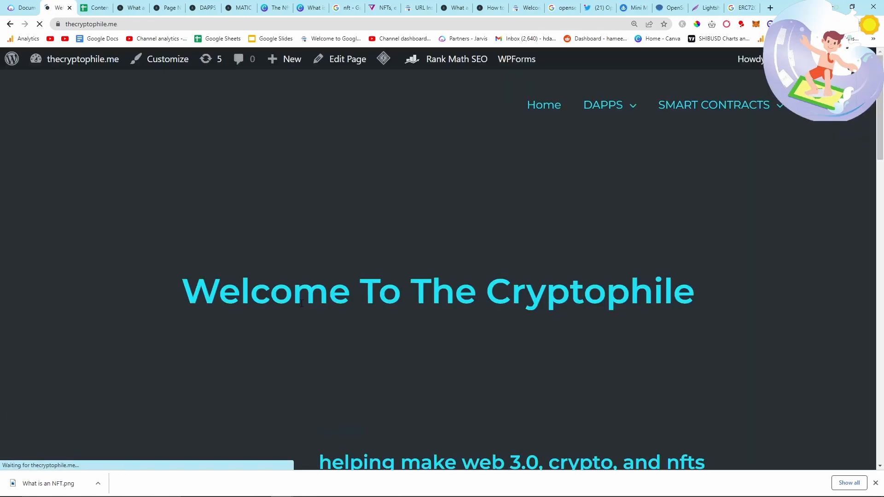
{"action": "scroll", "coordinate": [302, 297], "scroll_direction": "down", "scroll_amount": 20}
{"action": "scroll", "coordinate": [302, 296], "scroll_direction": "up", "scroll_amount": 7}
{"action": "scroll", "coordinate": [303, 297], "scroll_direction": "up", "scroll_amount": 10}
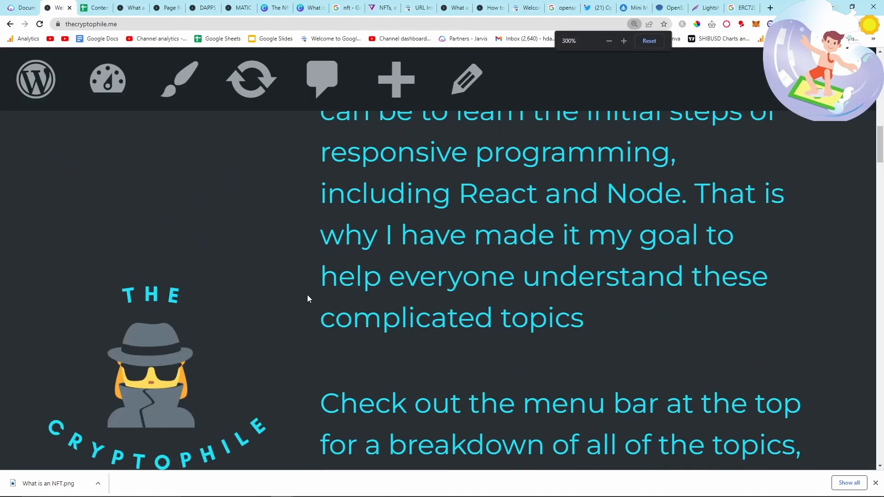
{"action": "scroll", "coordinate": [308, 298], "scroll_direction": "down", "scroll_amount": 15}
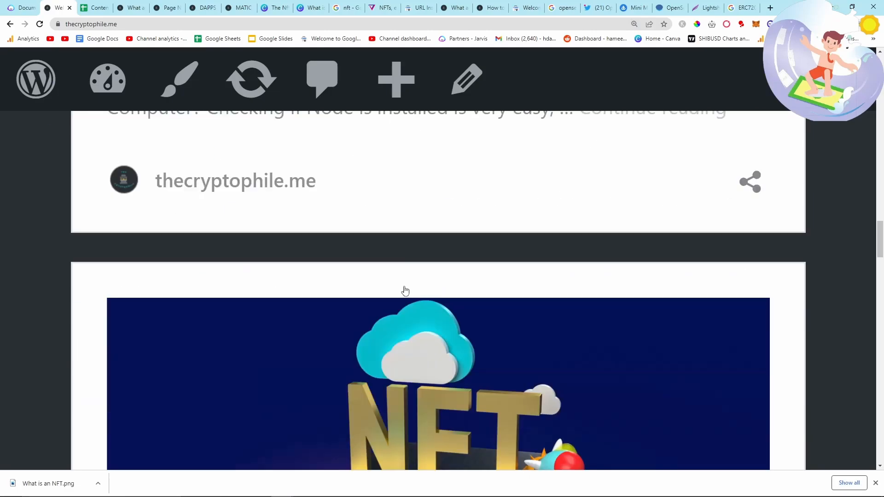
{"action": "scroll", "coordinate": [405, 291], "scroll_direction": "down", "scroll_amount": 10}
{"action": "scroll", "coordinate": [227, 241], "scroll_direction": "up", "scroll_amount": 5}
- Inspect the NFT article's URL again in Google Search Console and review its crawl and indexing details
{"action": "left_click", "coordinate": [416, 8]}
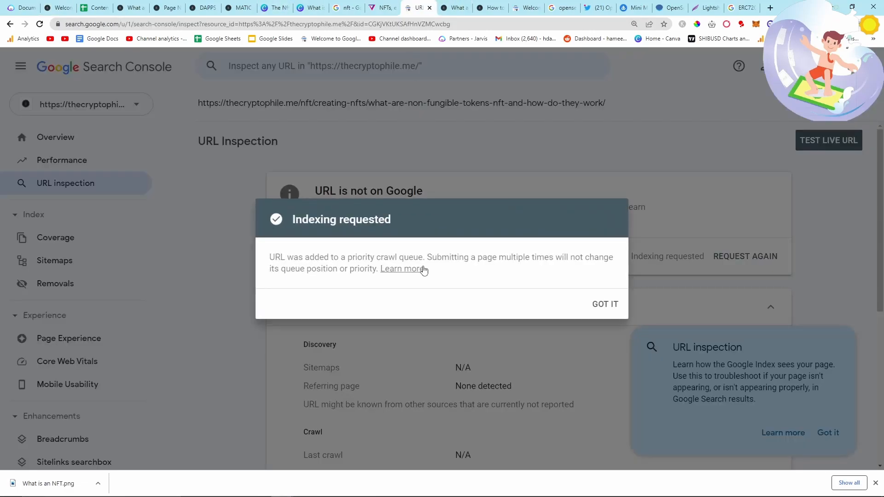
{"action": "left_click", "coordinate": [604, 302]}
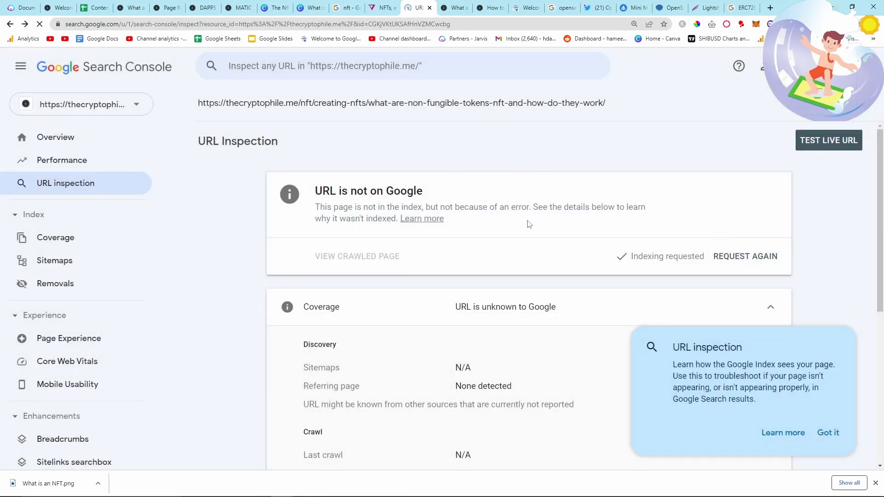
{"action": "left_click", "coordinate": [415, 62]}
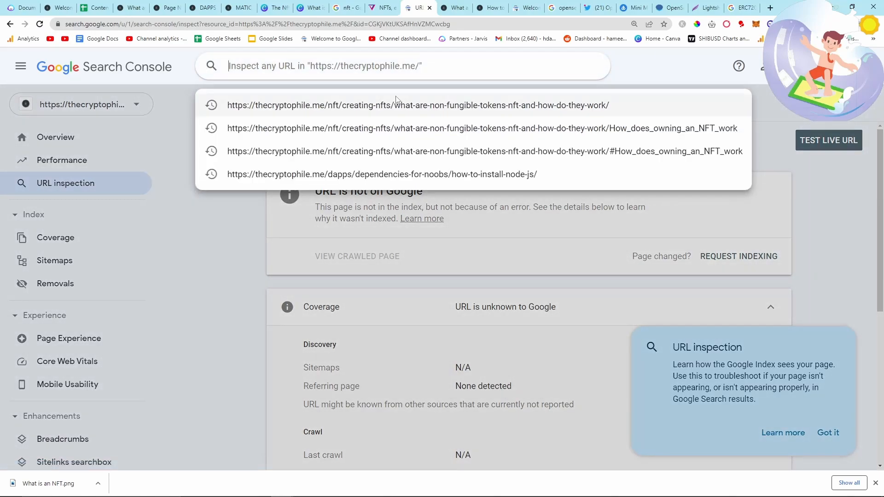
{"action": "left_click", "coordinate": [391, 102]}
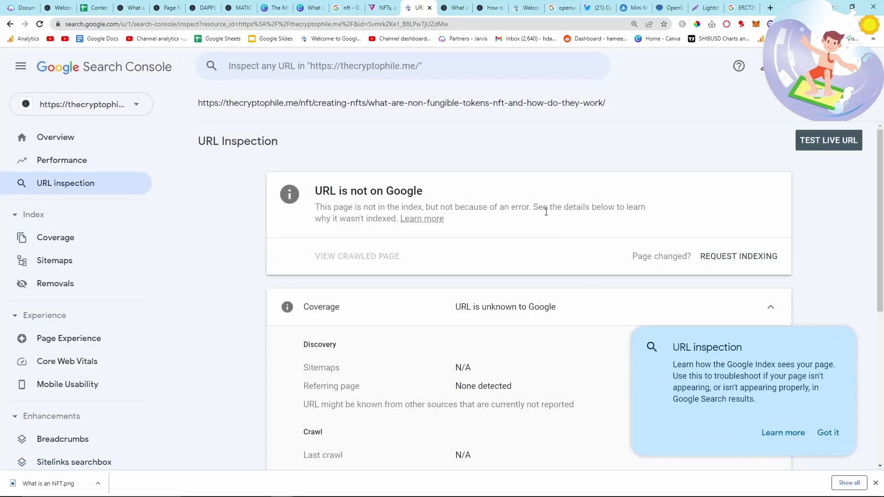
{"action": "scroll", "coordinate": [541, 235], "scroll_direction": "down", "scroll_amount": 6}
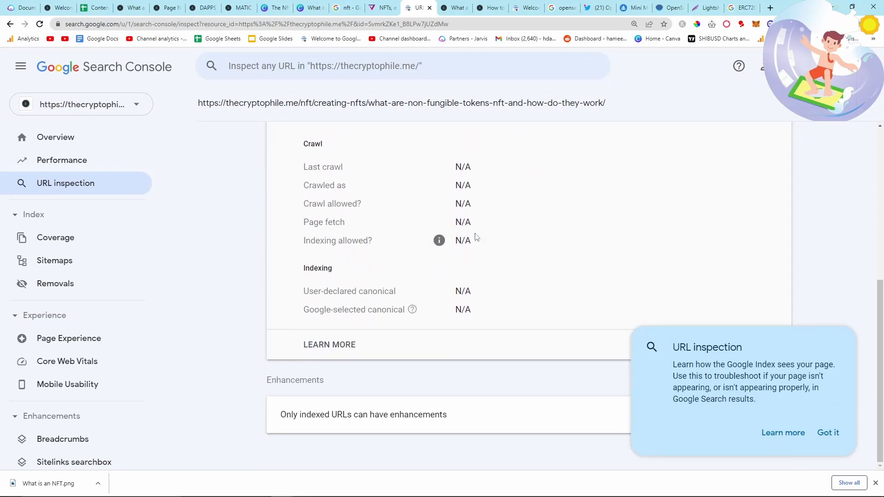
{"action": "scroll", "coordinate": [500, 237], "scroll_direction": "up", "scroll_amount": 1}
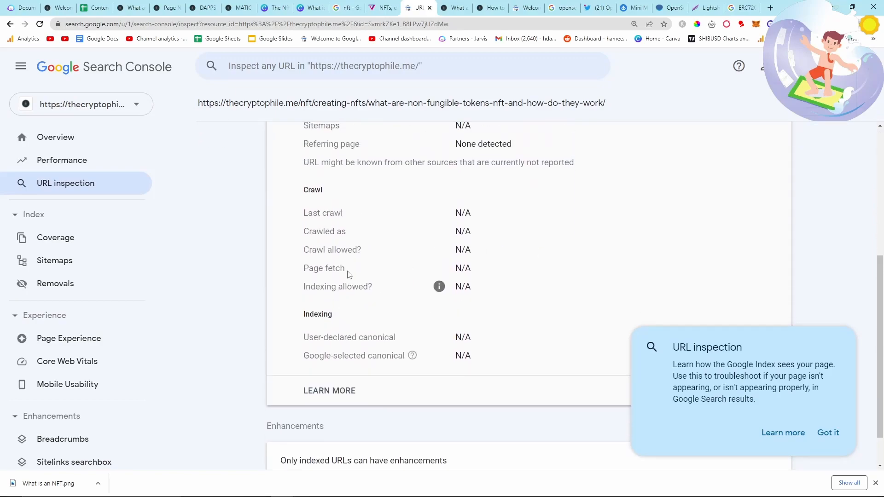